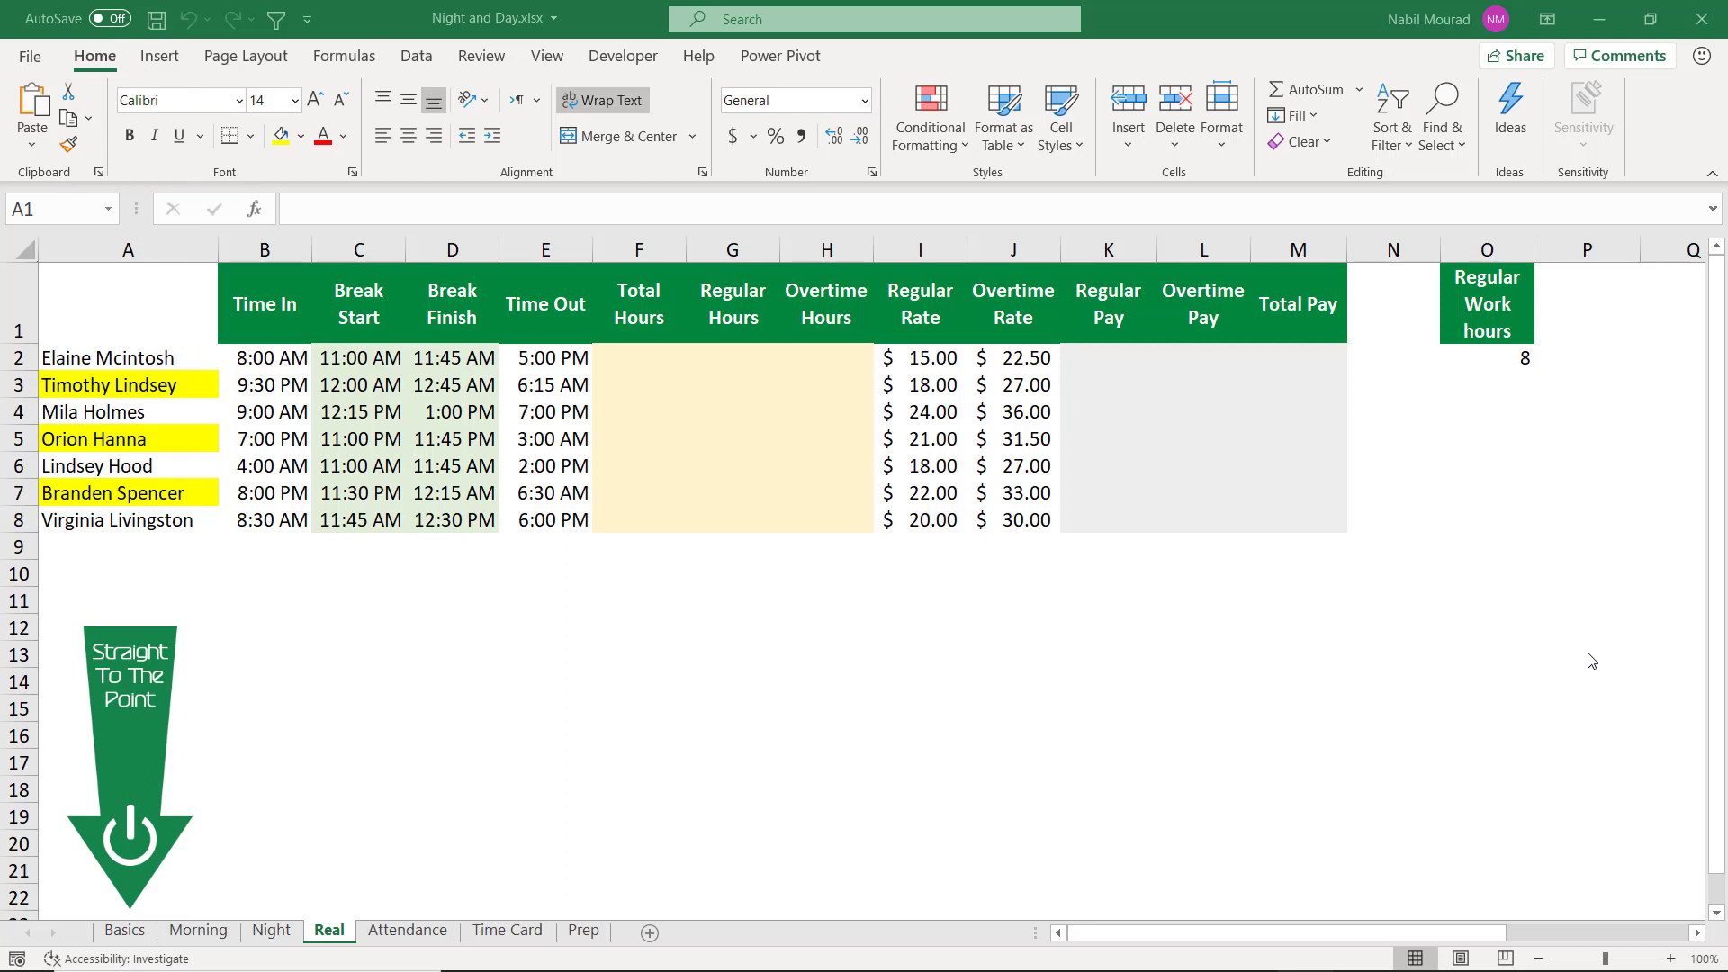
- On the Basics sheet, fill the Dynamic row with =TODAY() in B2 and =NOW() in C2
left_click(126, 930)
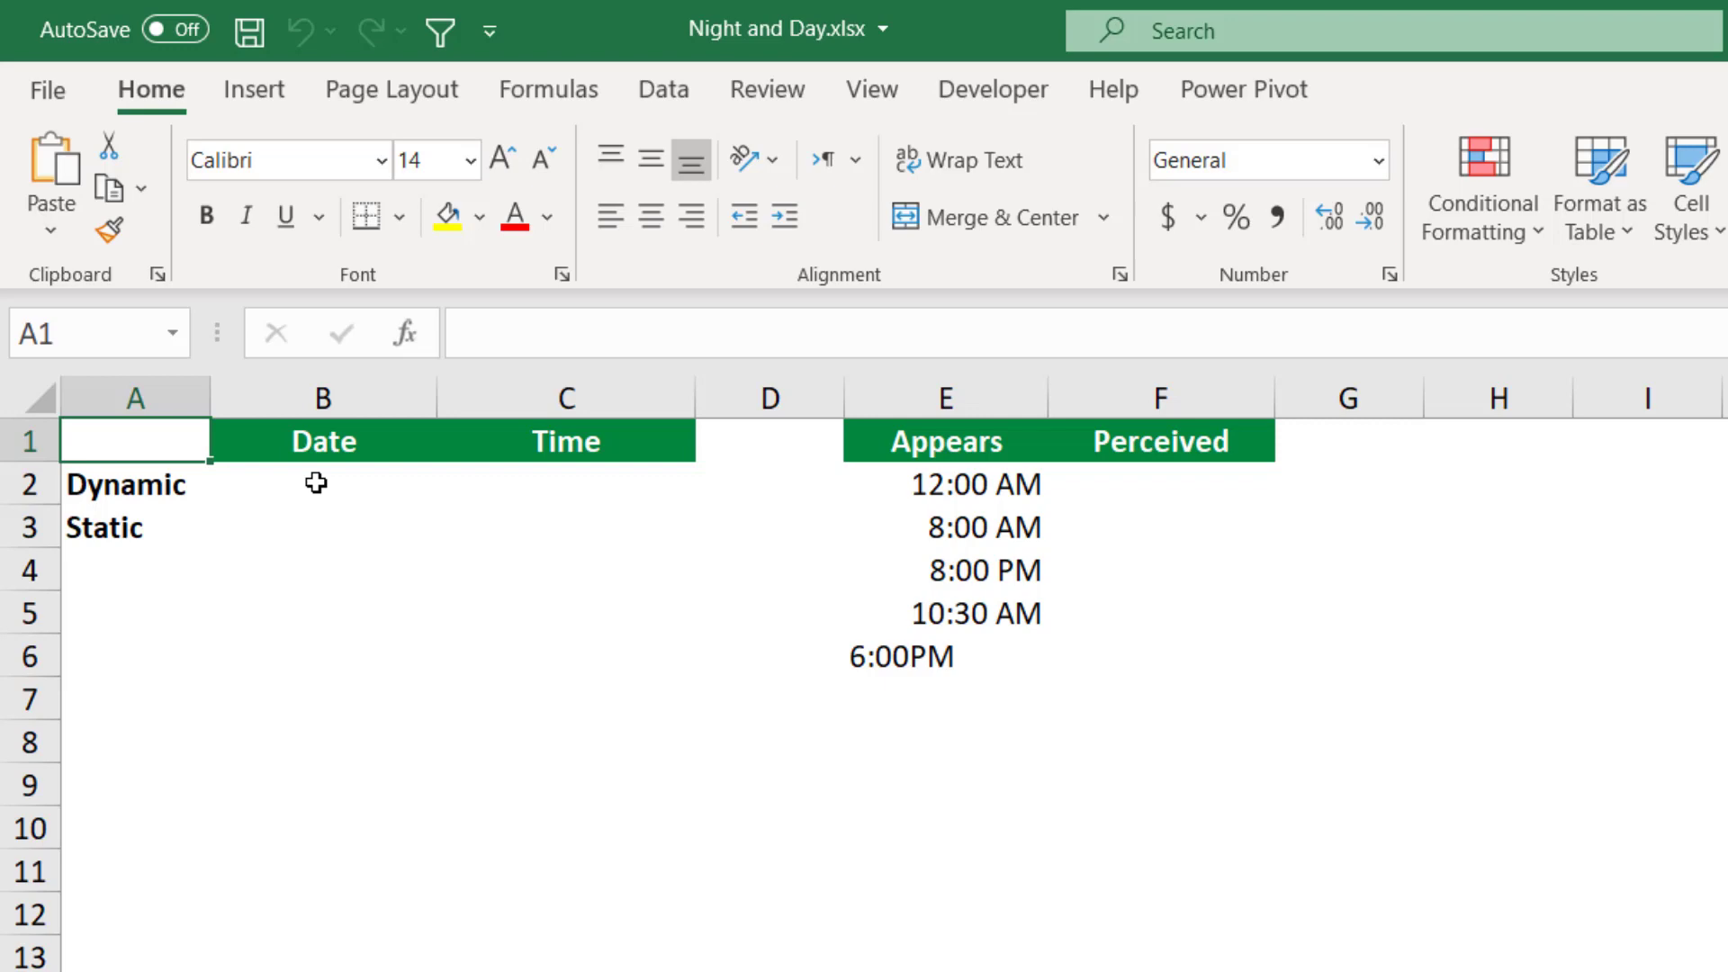
left_click(316, 483)
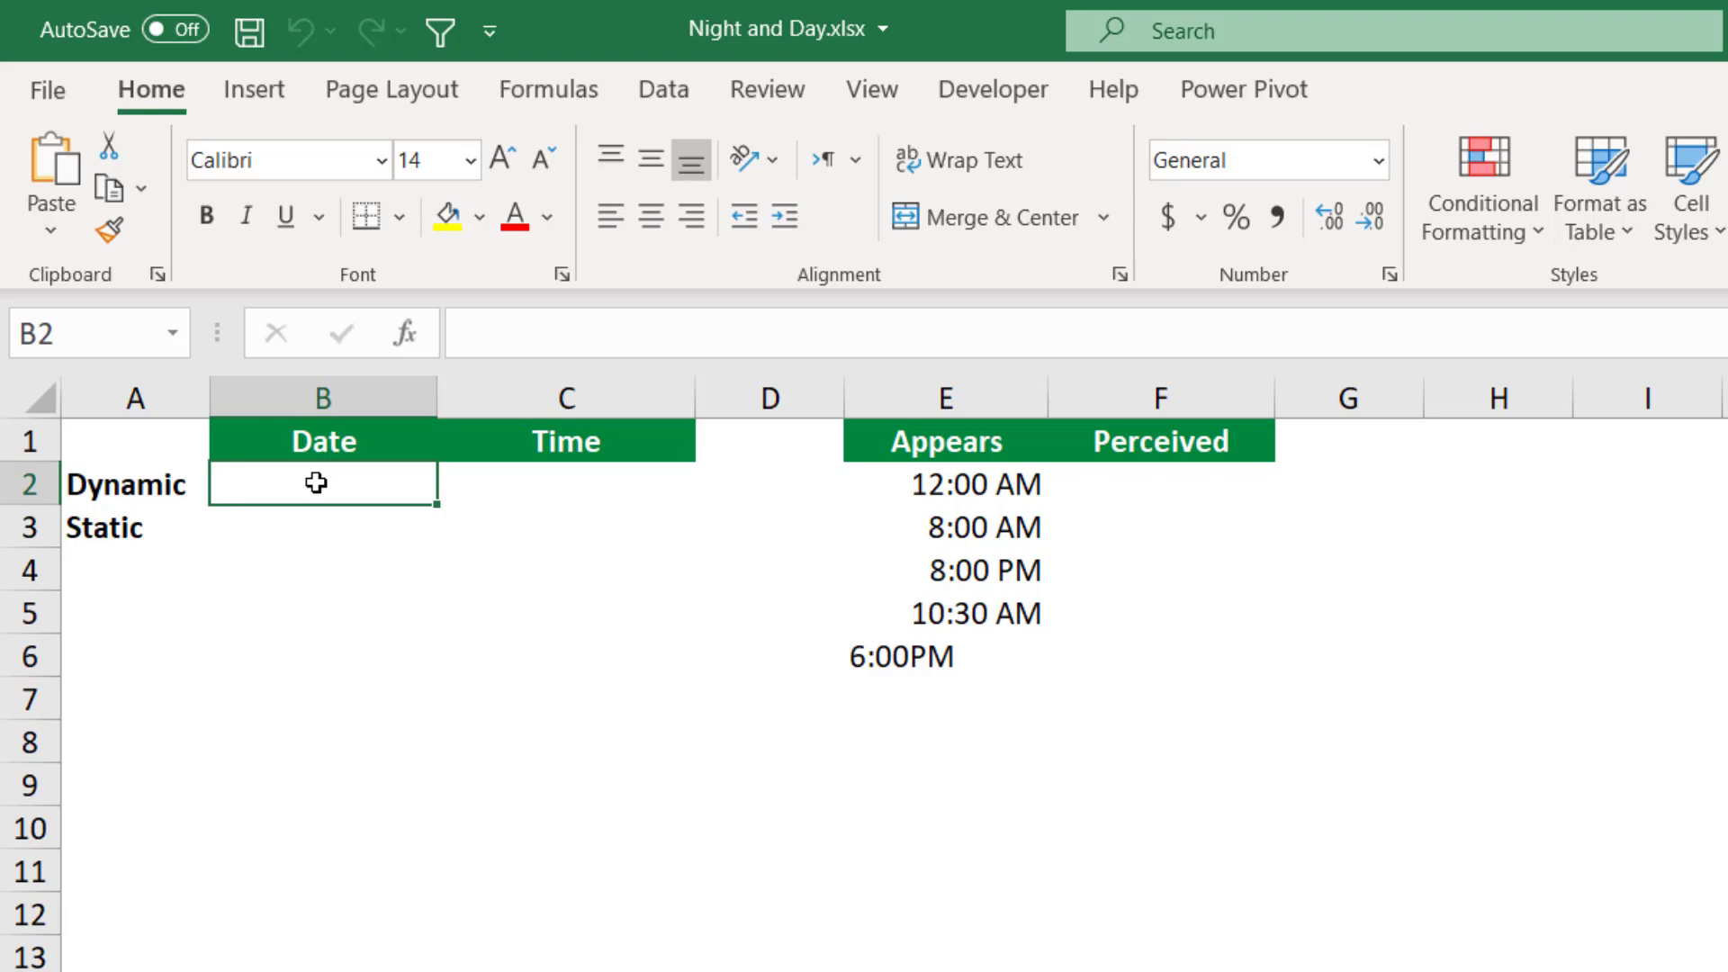
type("=TODAY()")
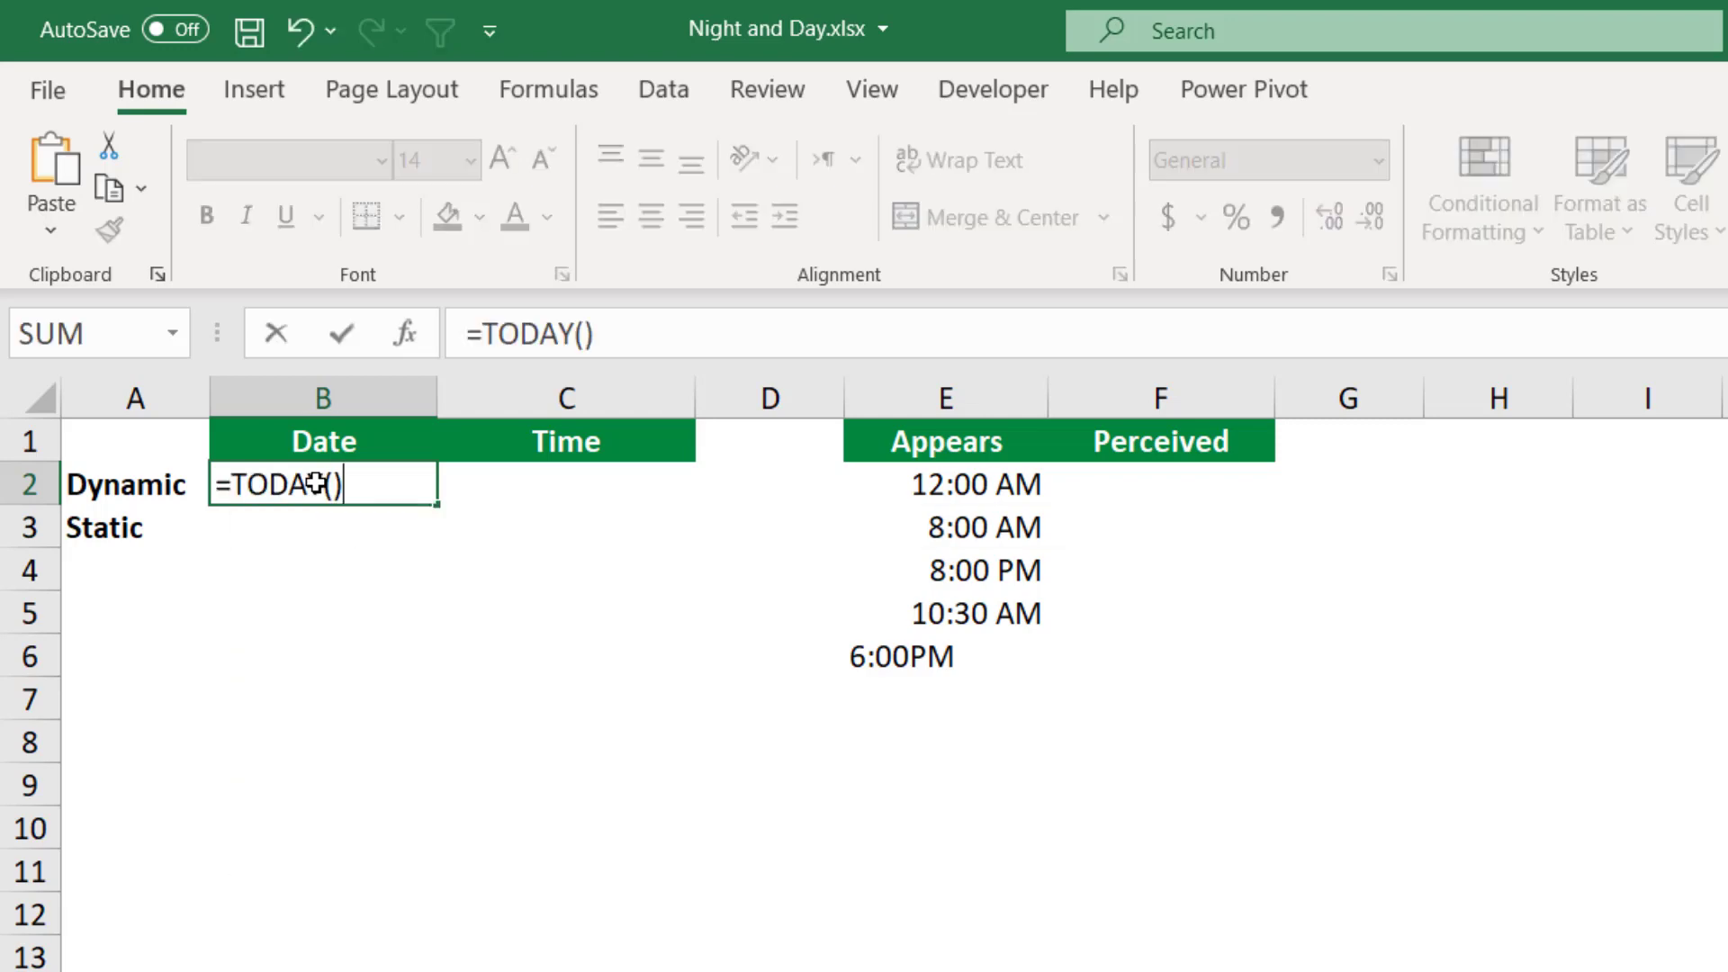
key("Tab")
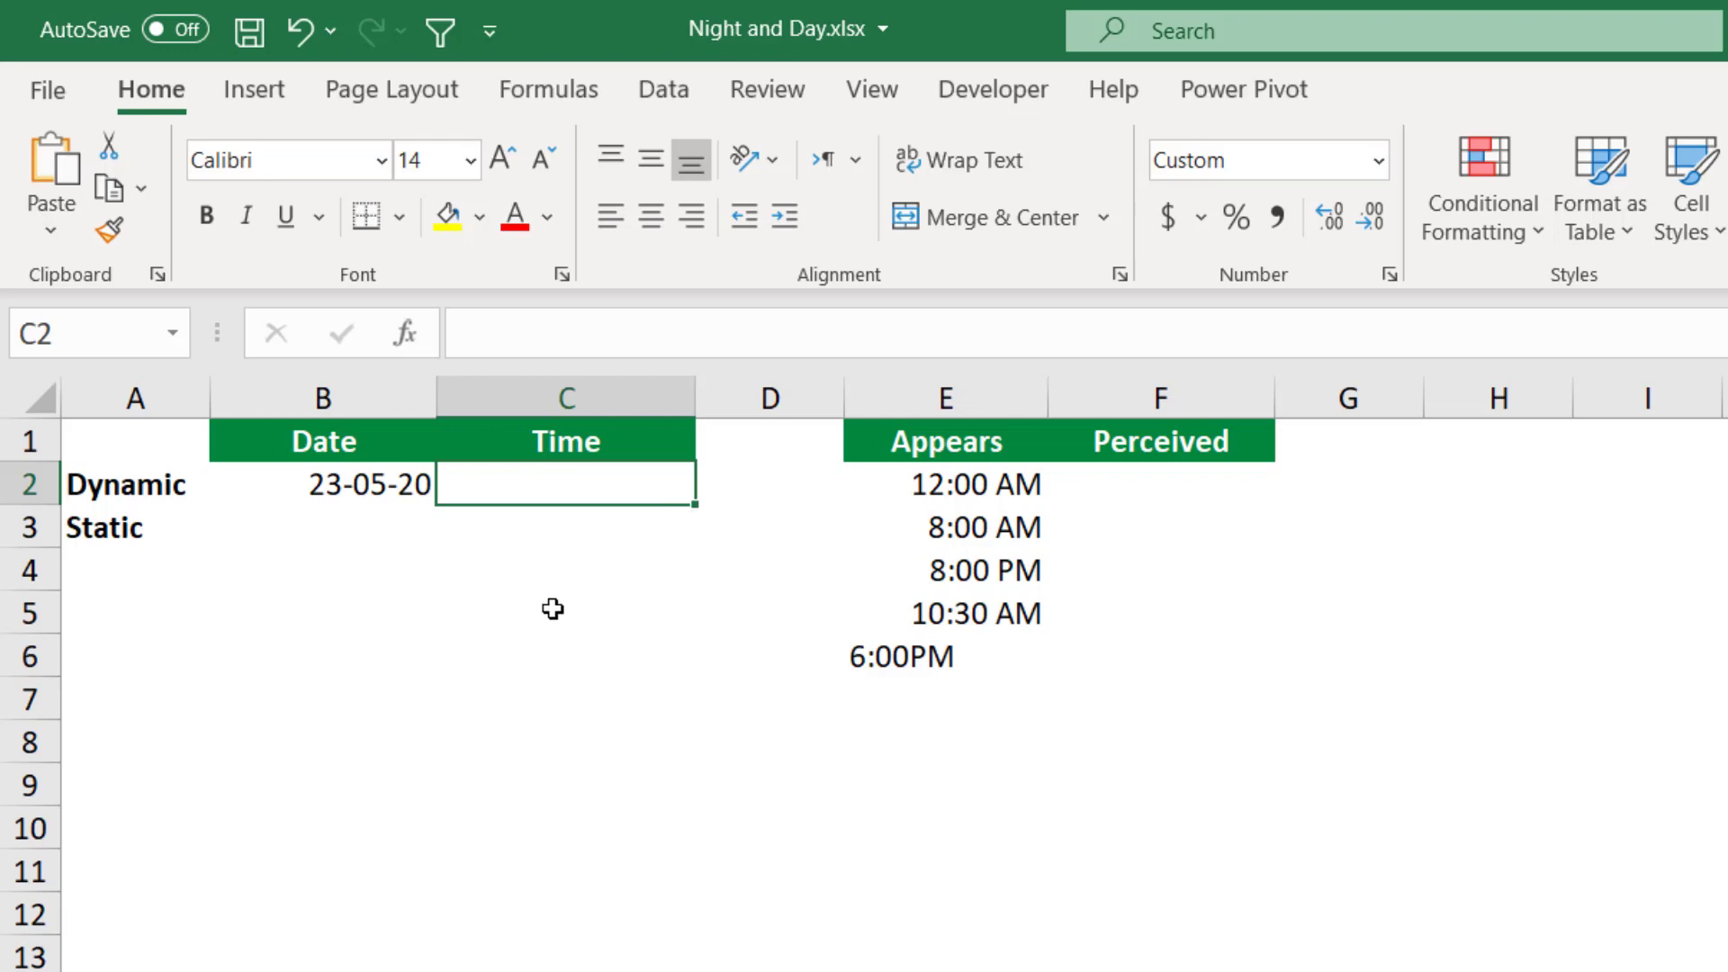
type("=now")
key("Tab")
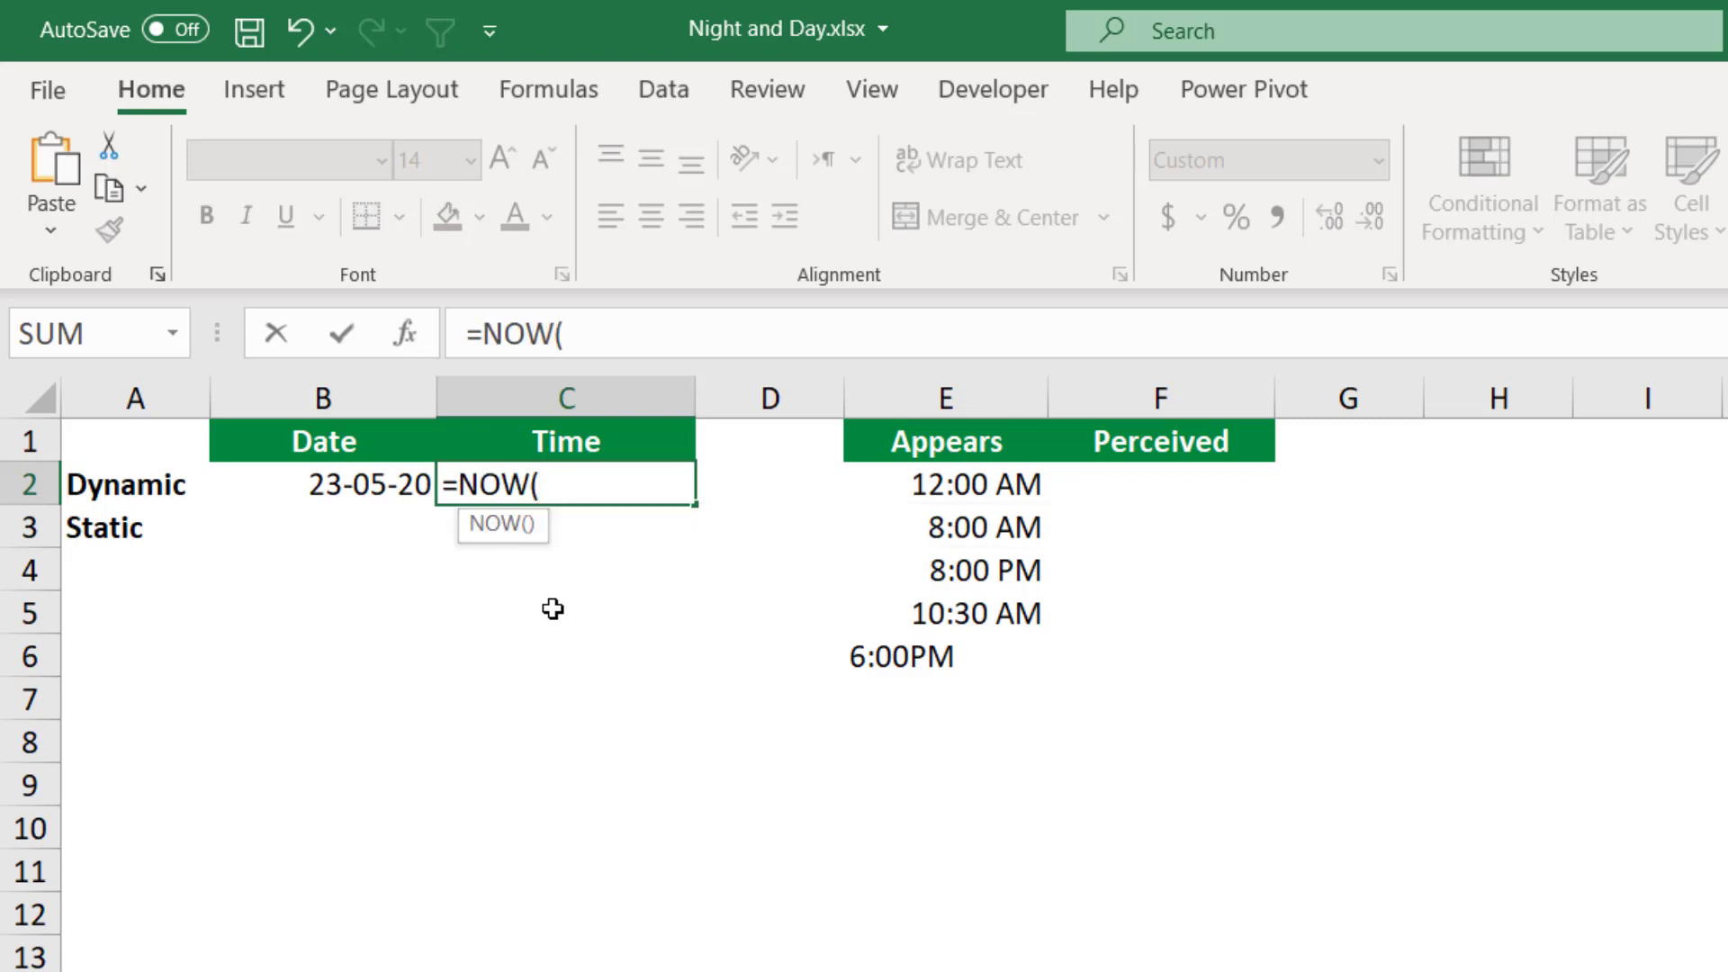
type(")")
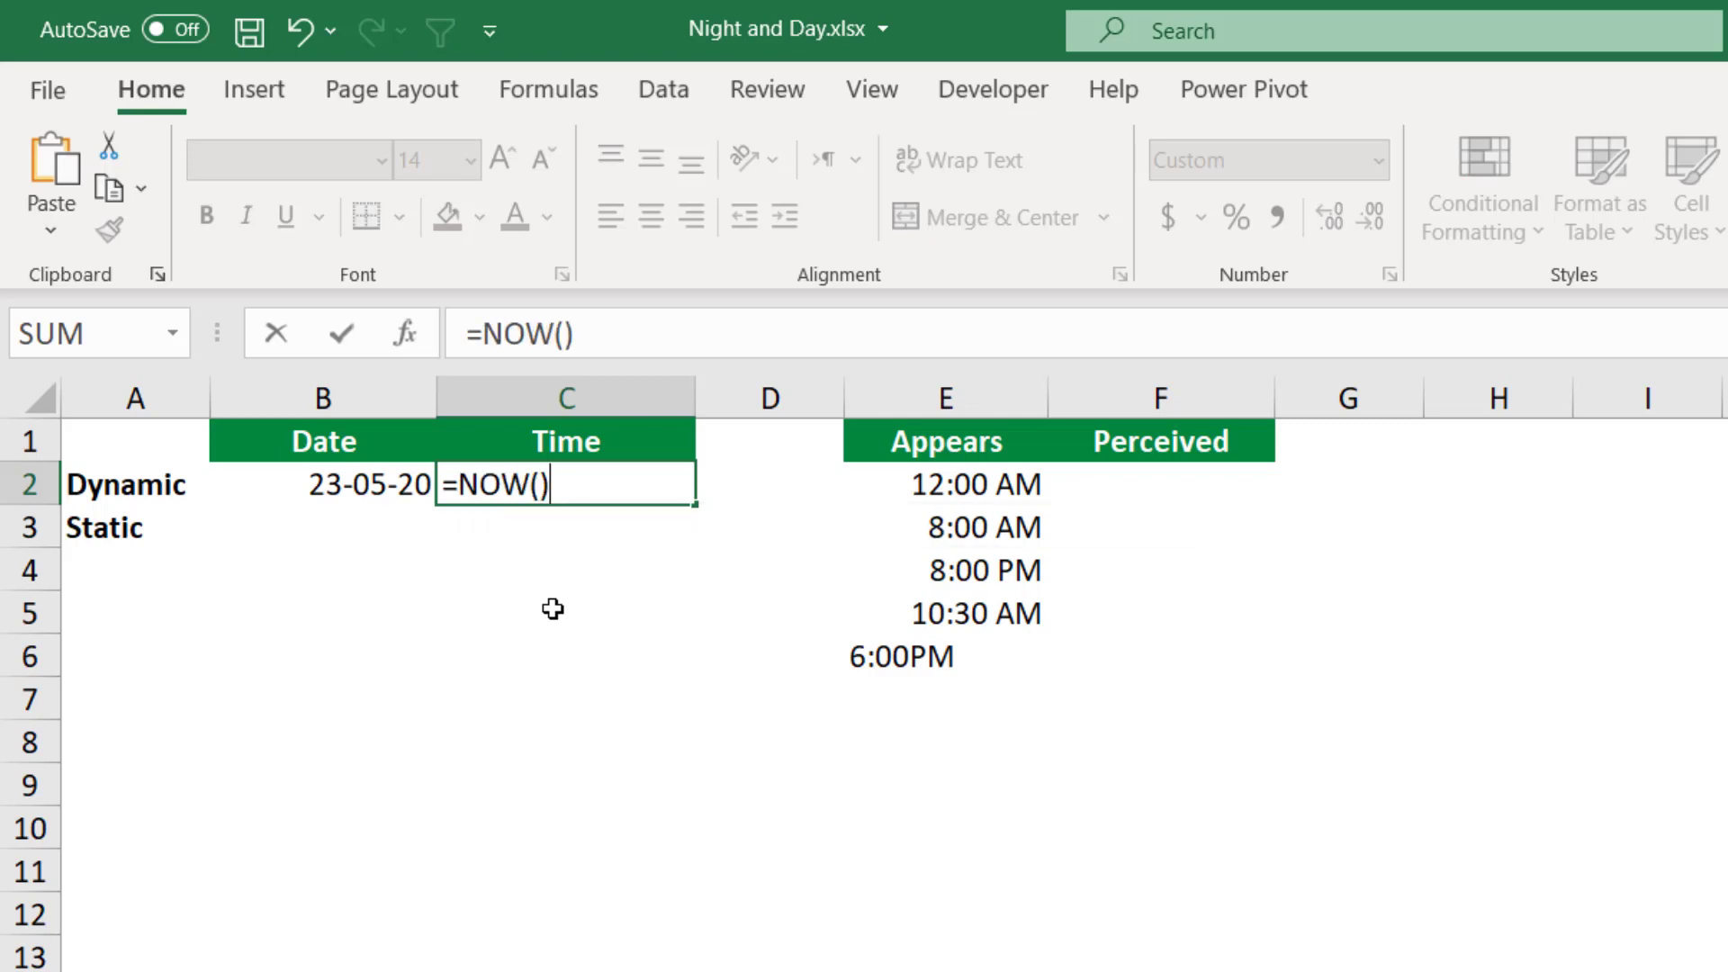
key("Return")
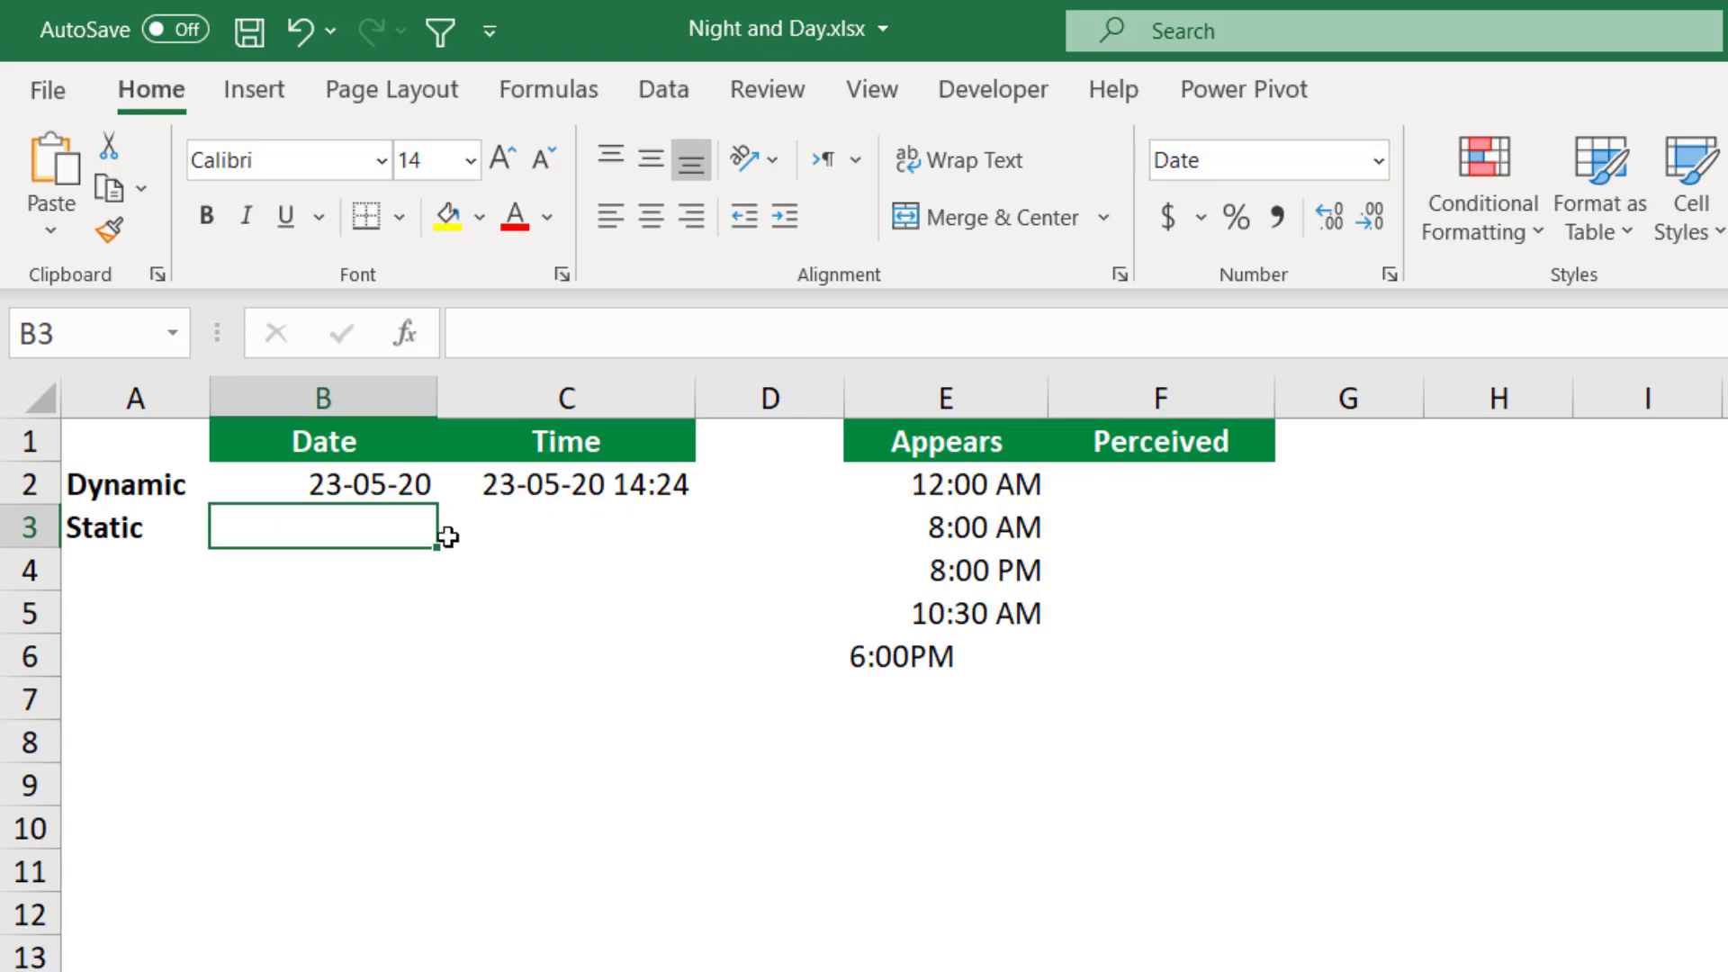
- Apply the General number format to the dynamic date in B2 and the dynamic time in C2
left_click(372, 488)
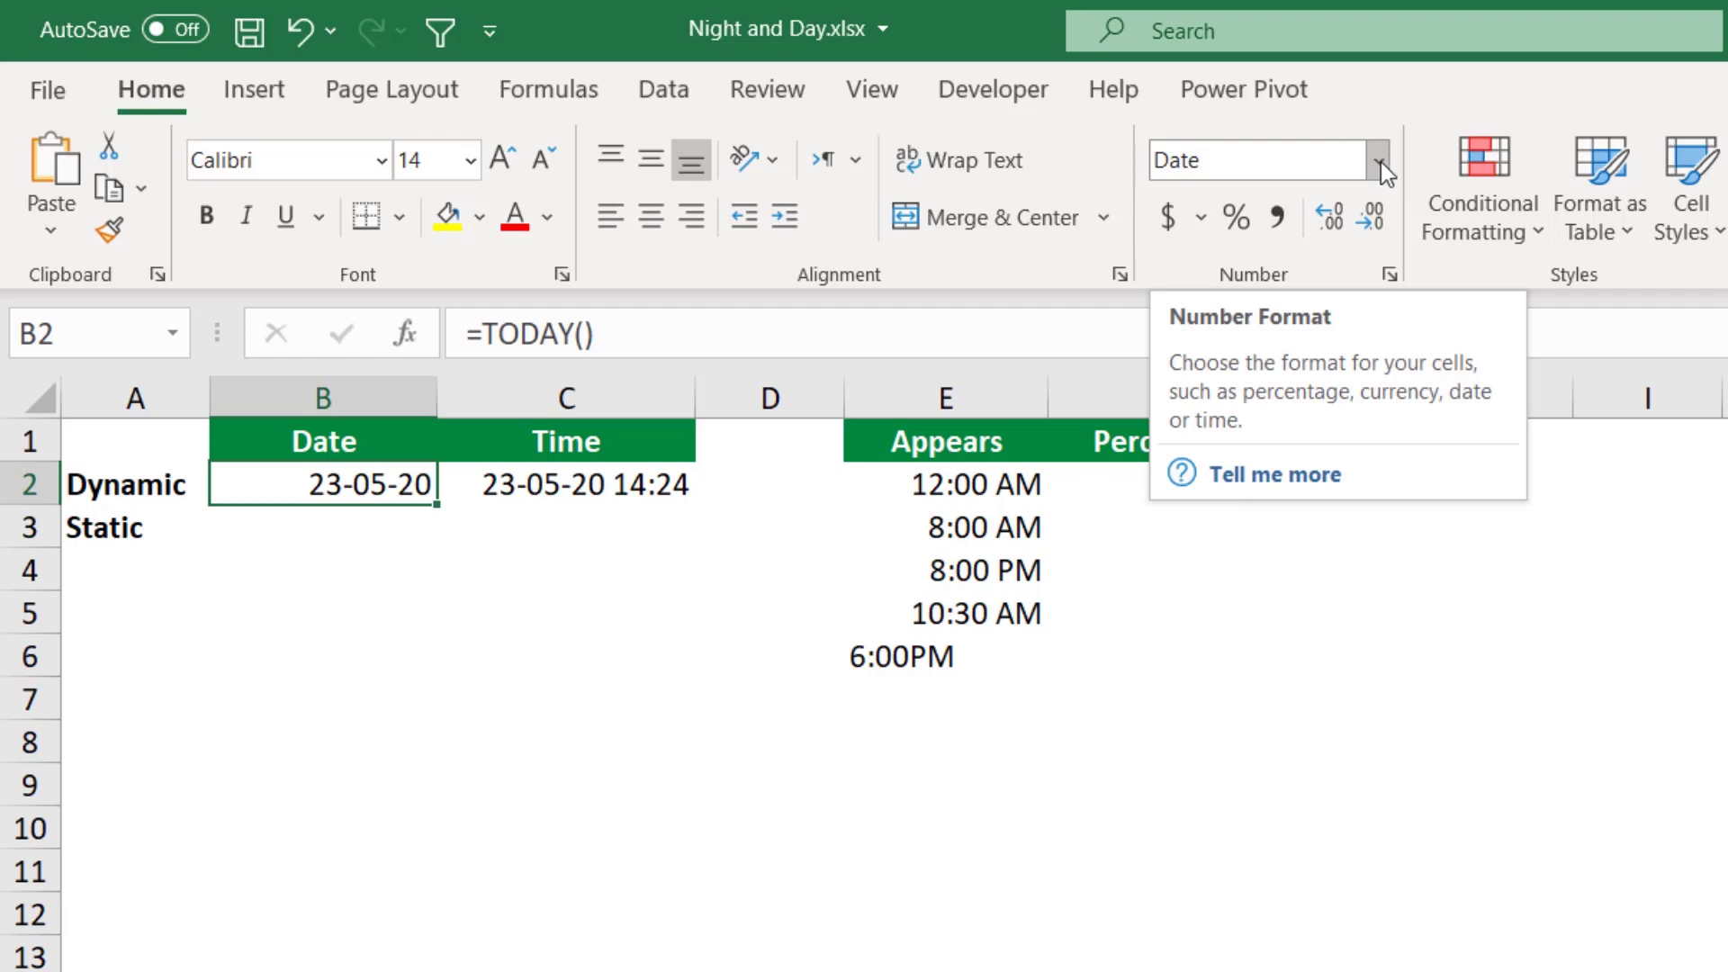
left_click(1380, 162)
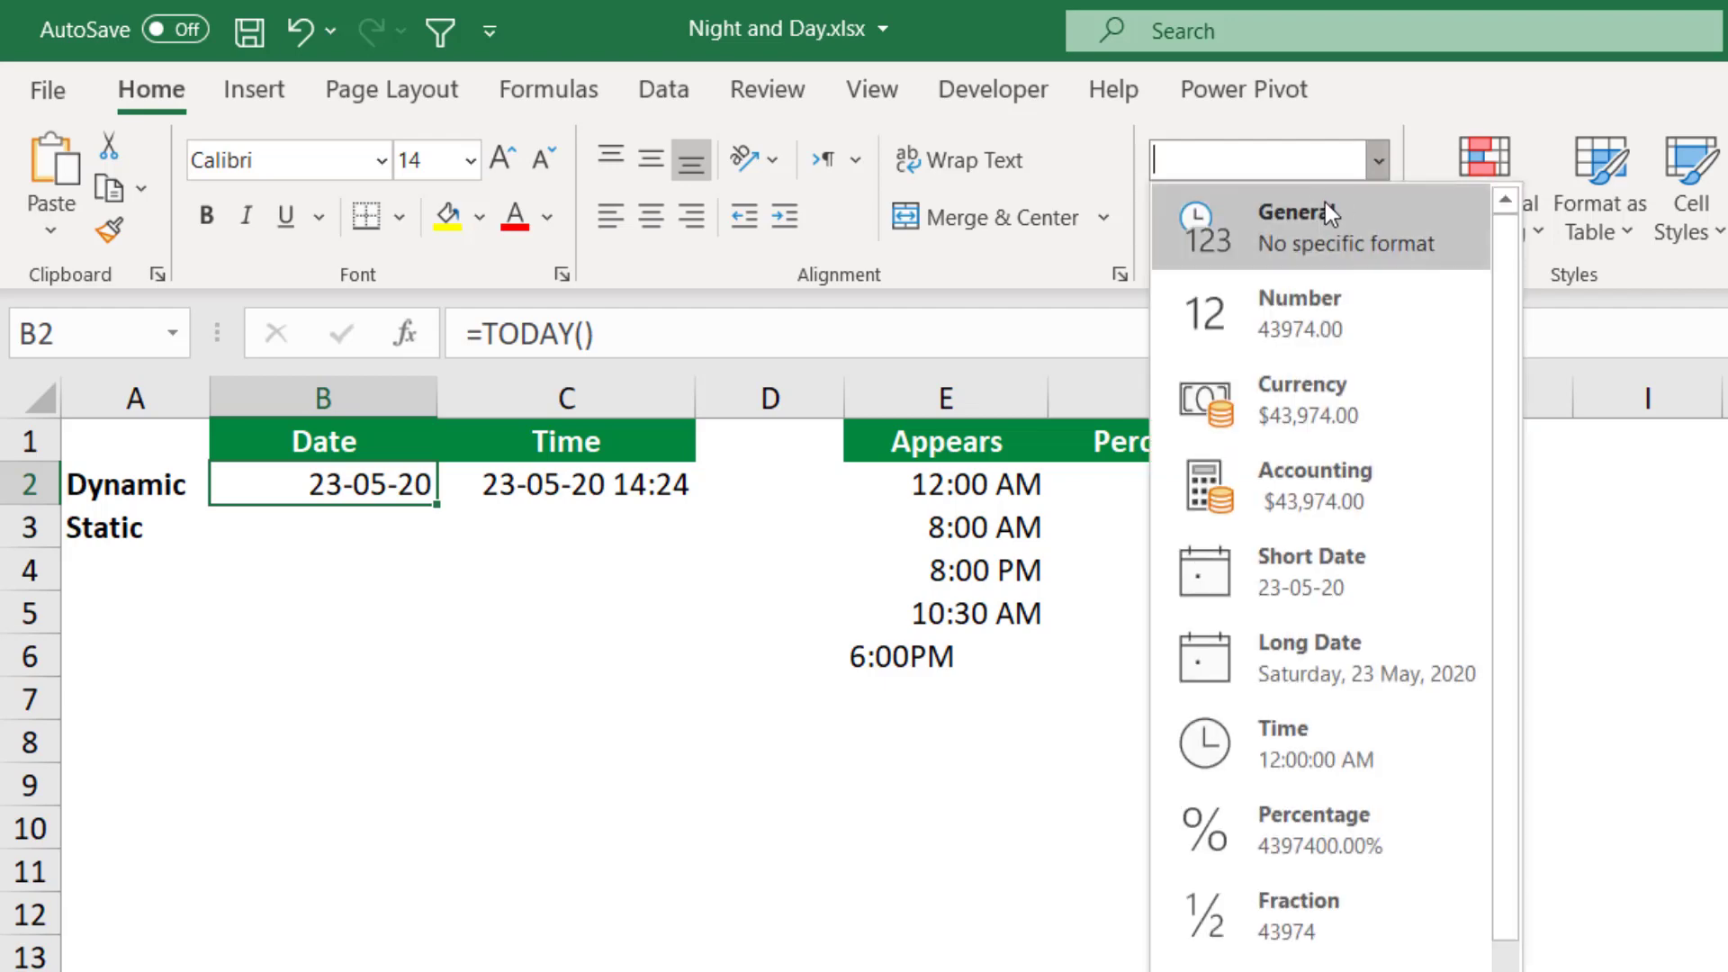
left_click(1315, 223)
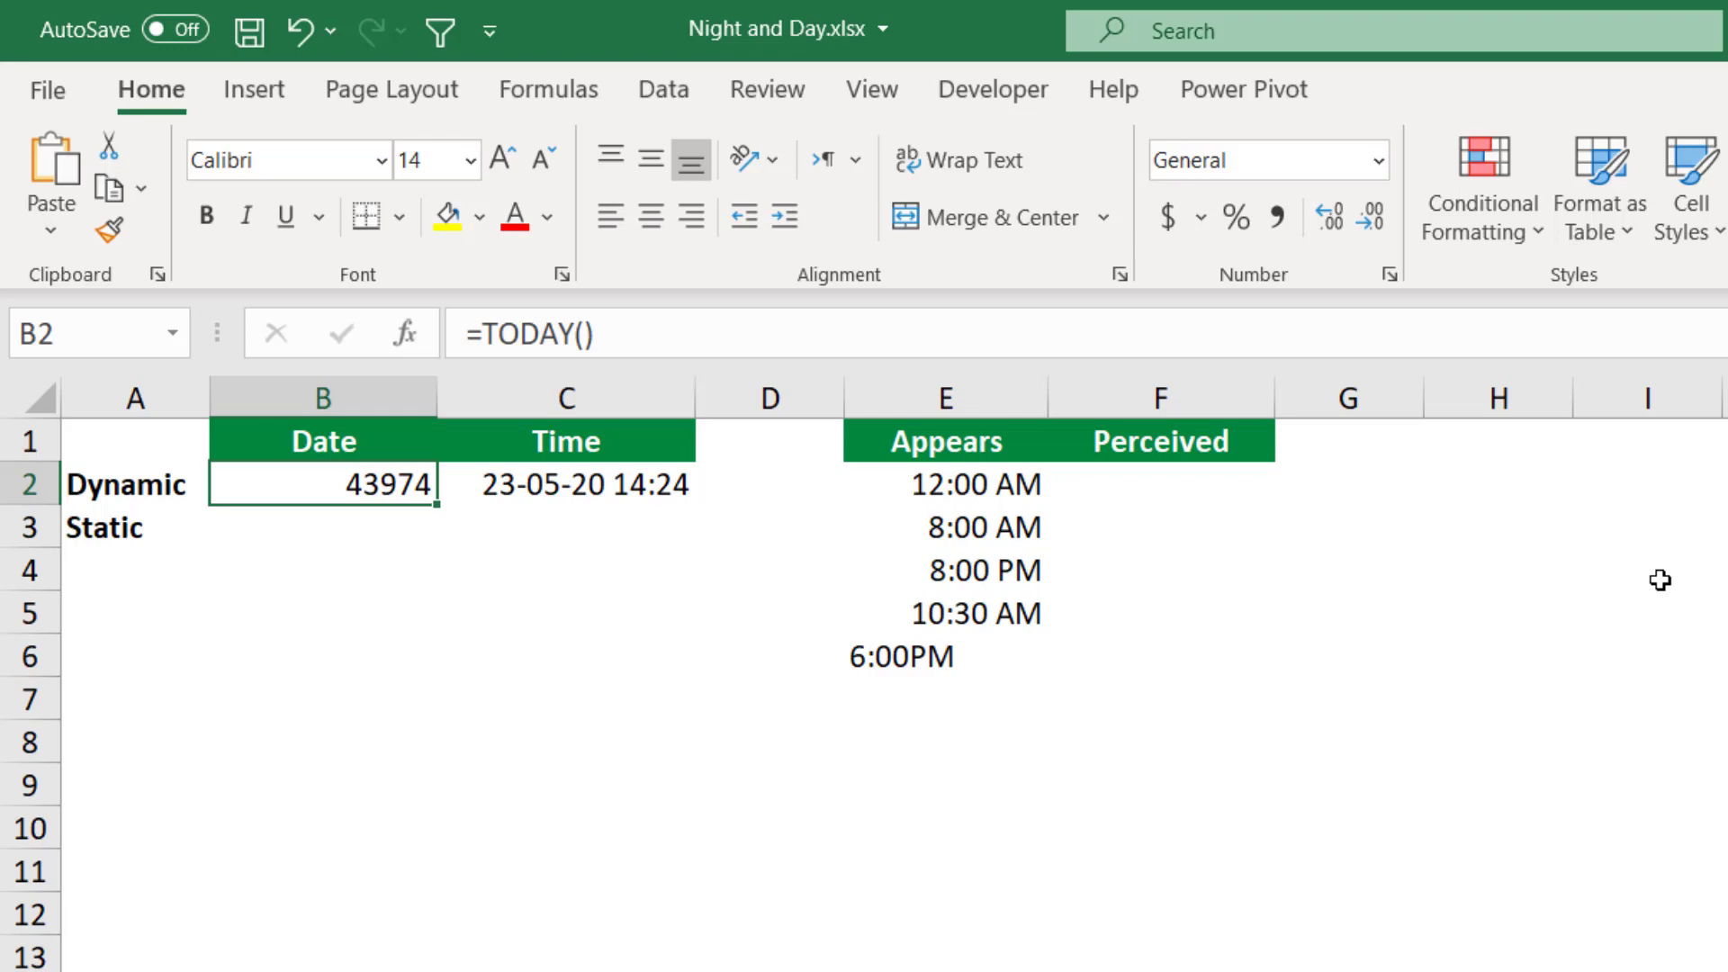
left_click(550, 481)
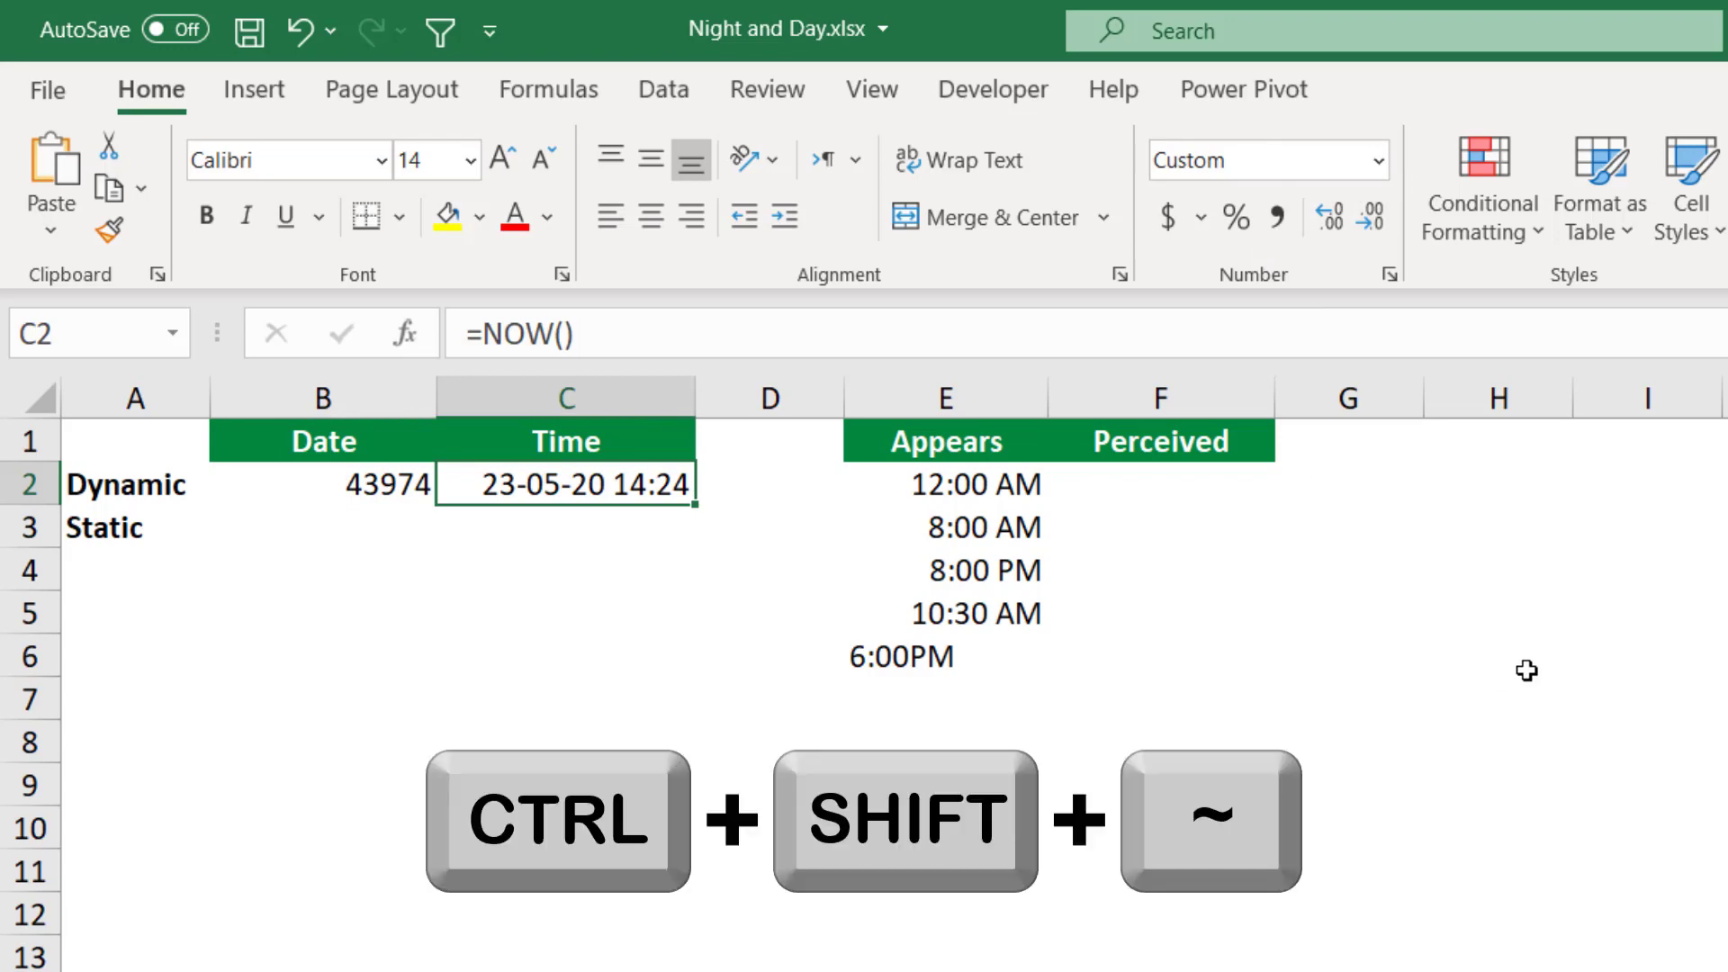
key("ctrl+shift+grave")
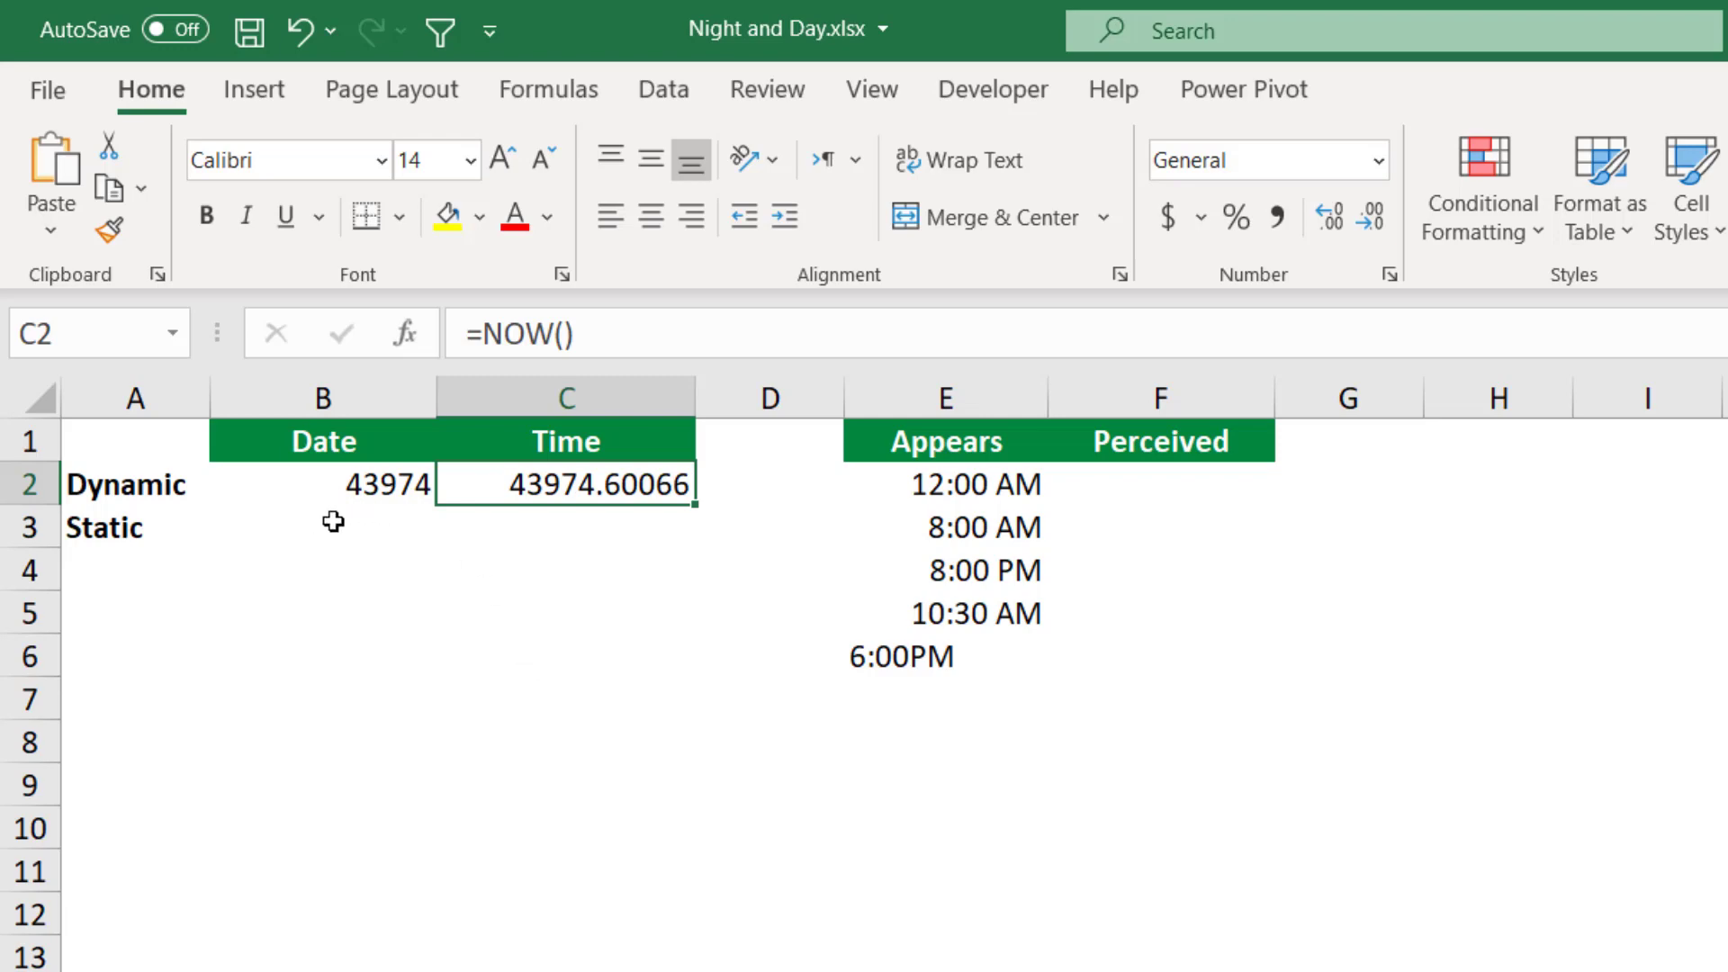
- Insert the current date in B3 and current time in C3 as static values, and format both cells as General
left_click(333, 519)
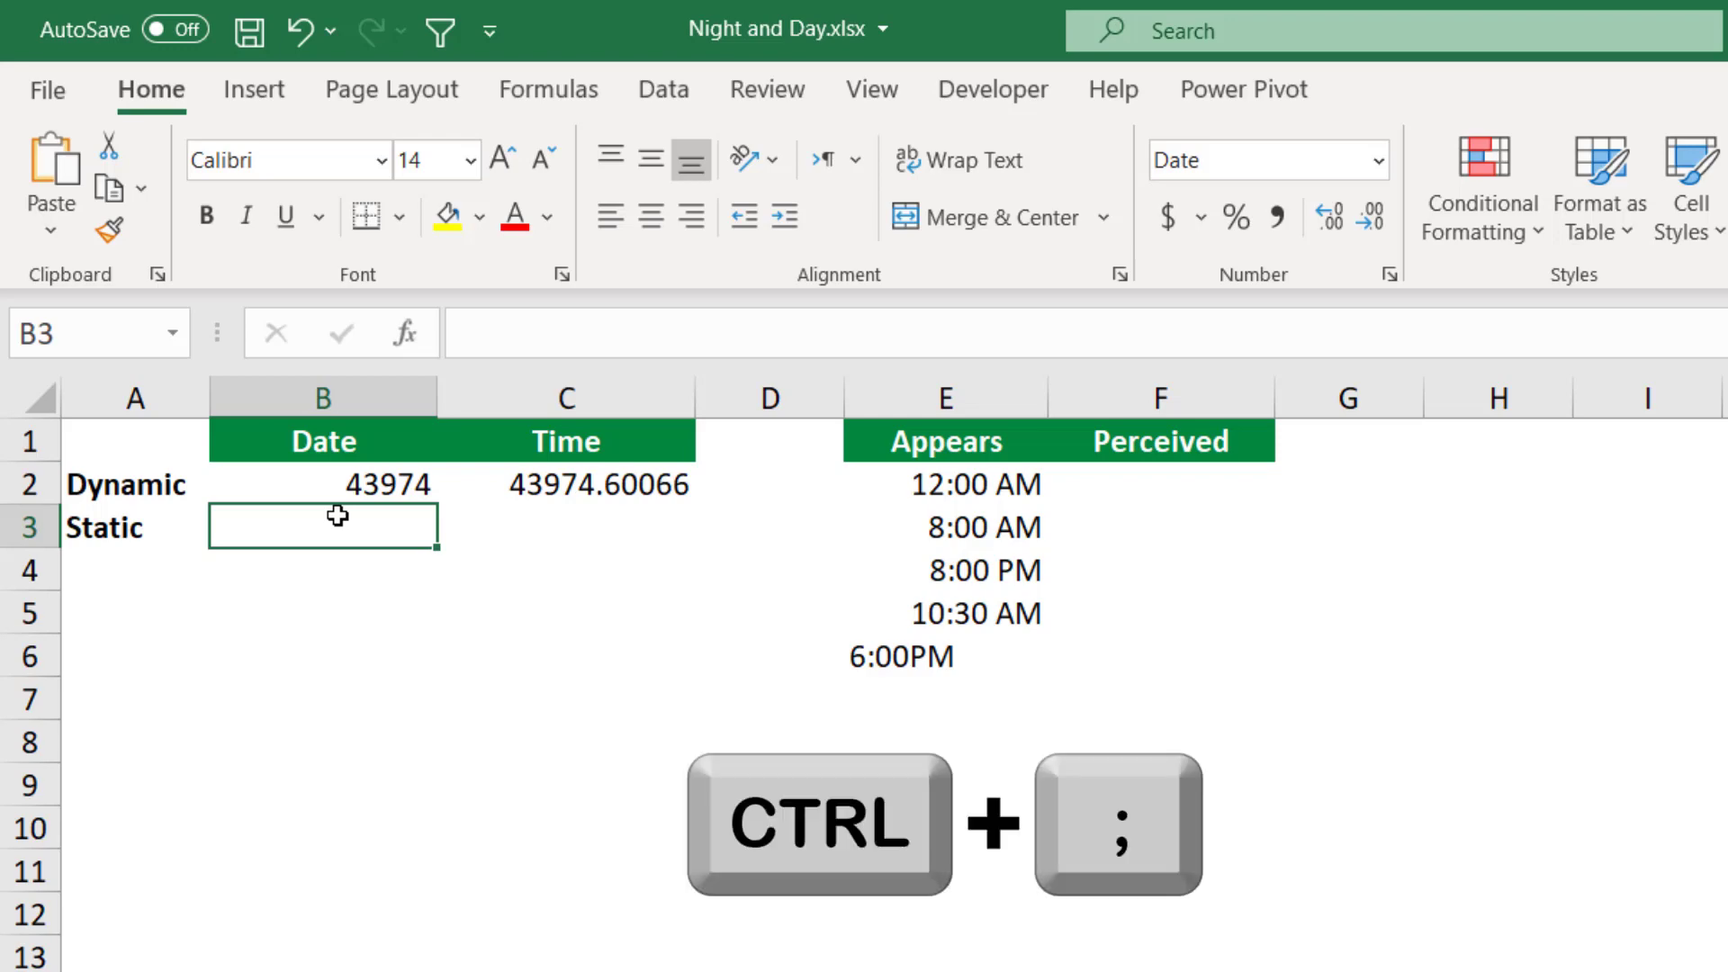
key("ctrl+semicolon")
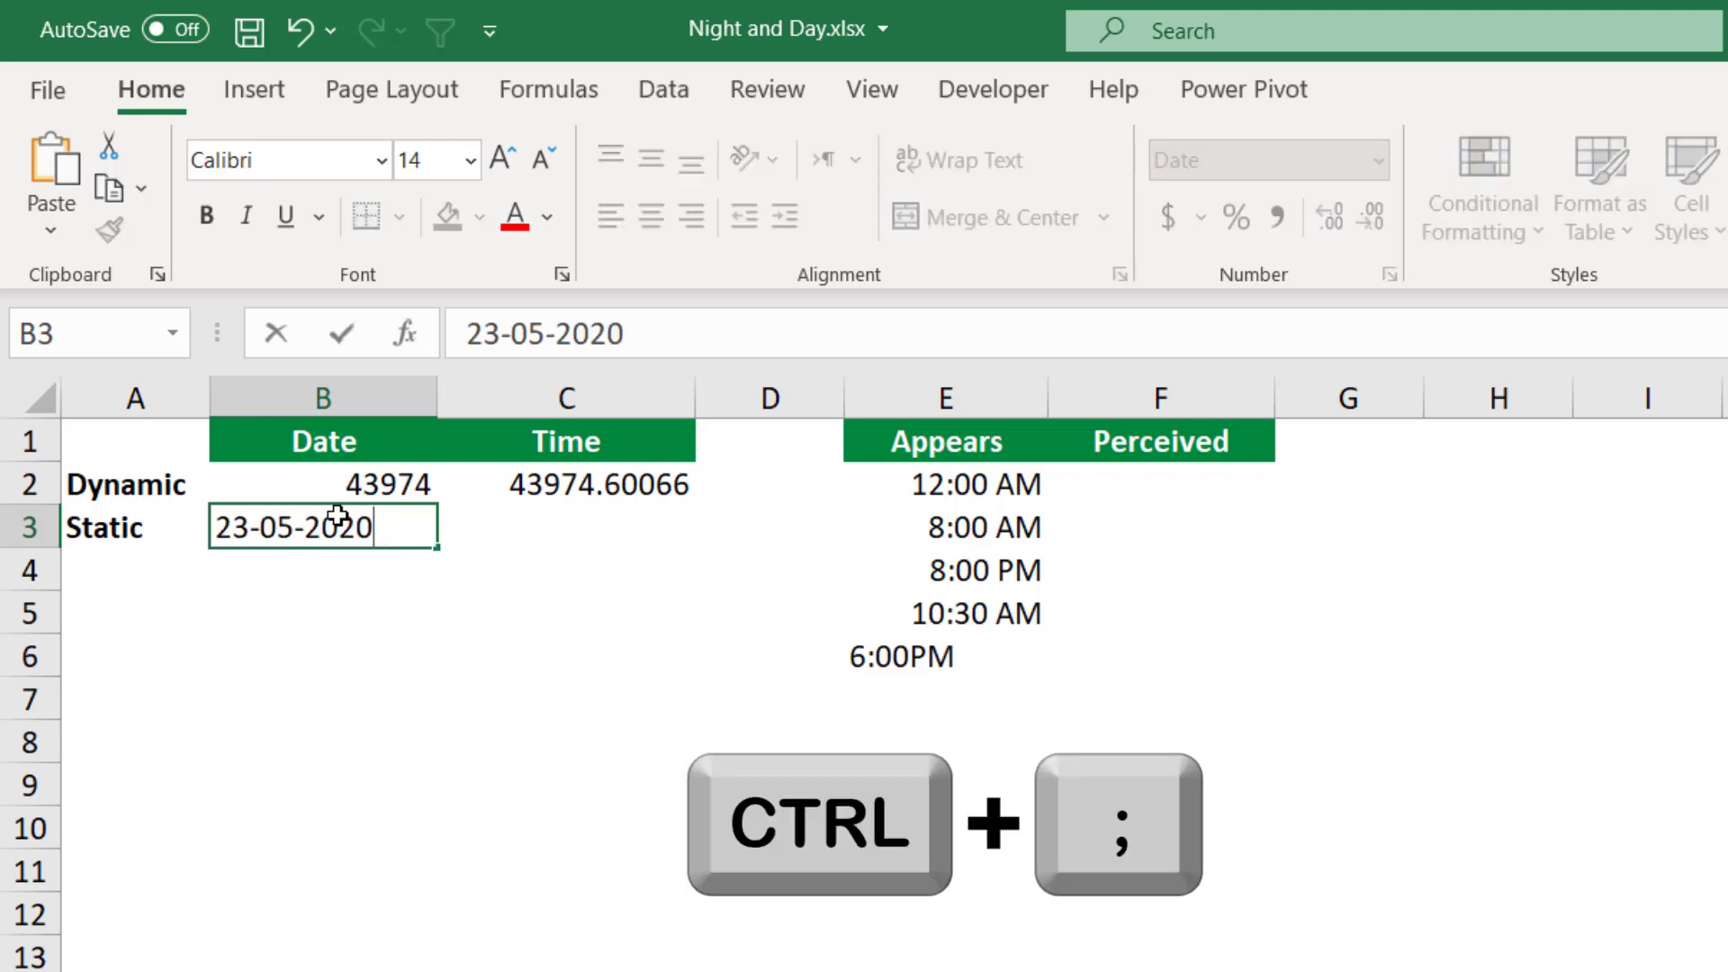
key("Tab")
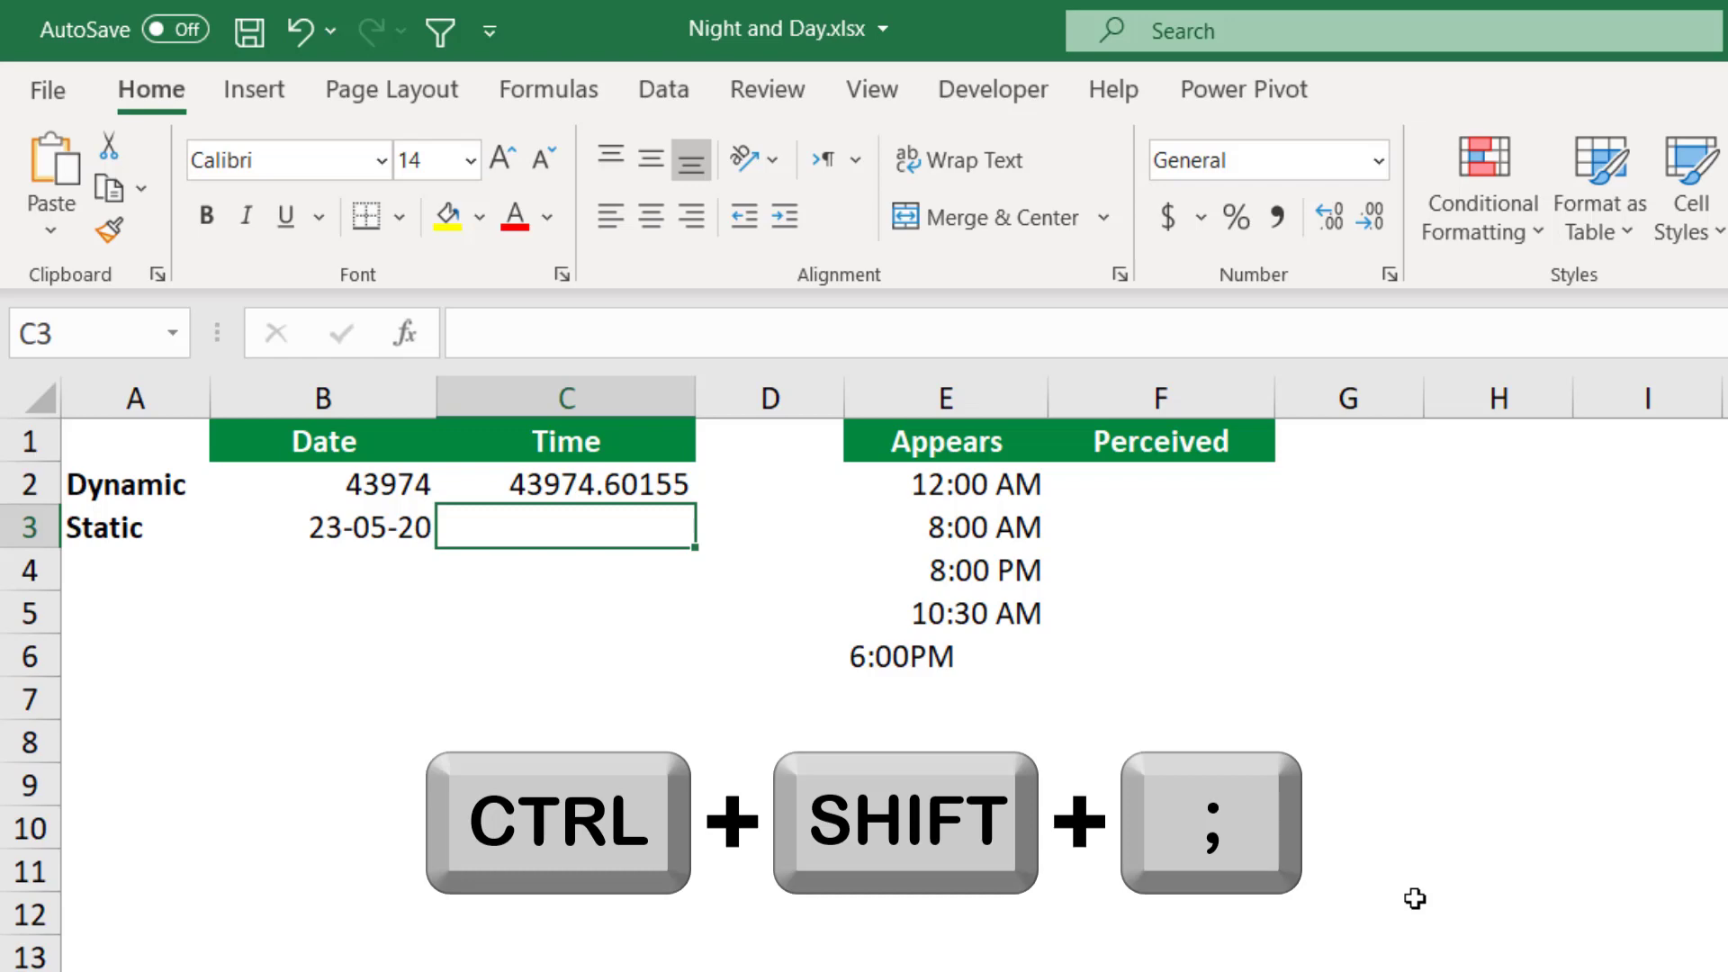
key("ctrl+shift+semicolon")
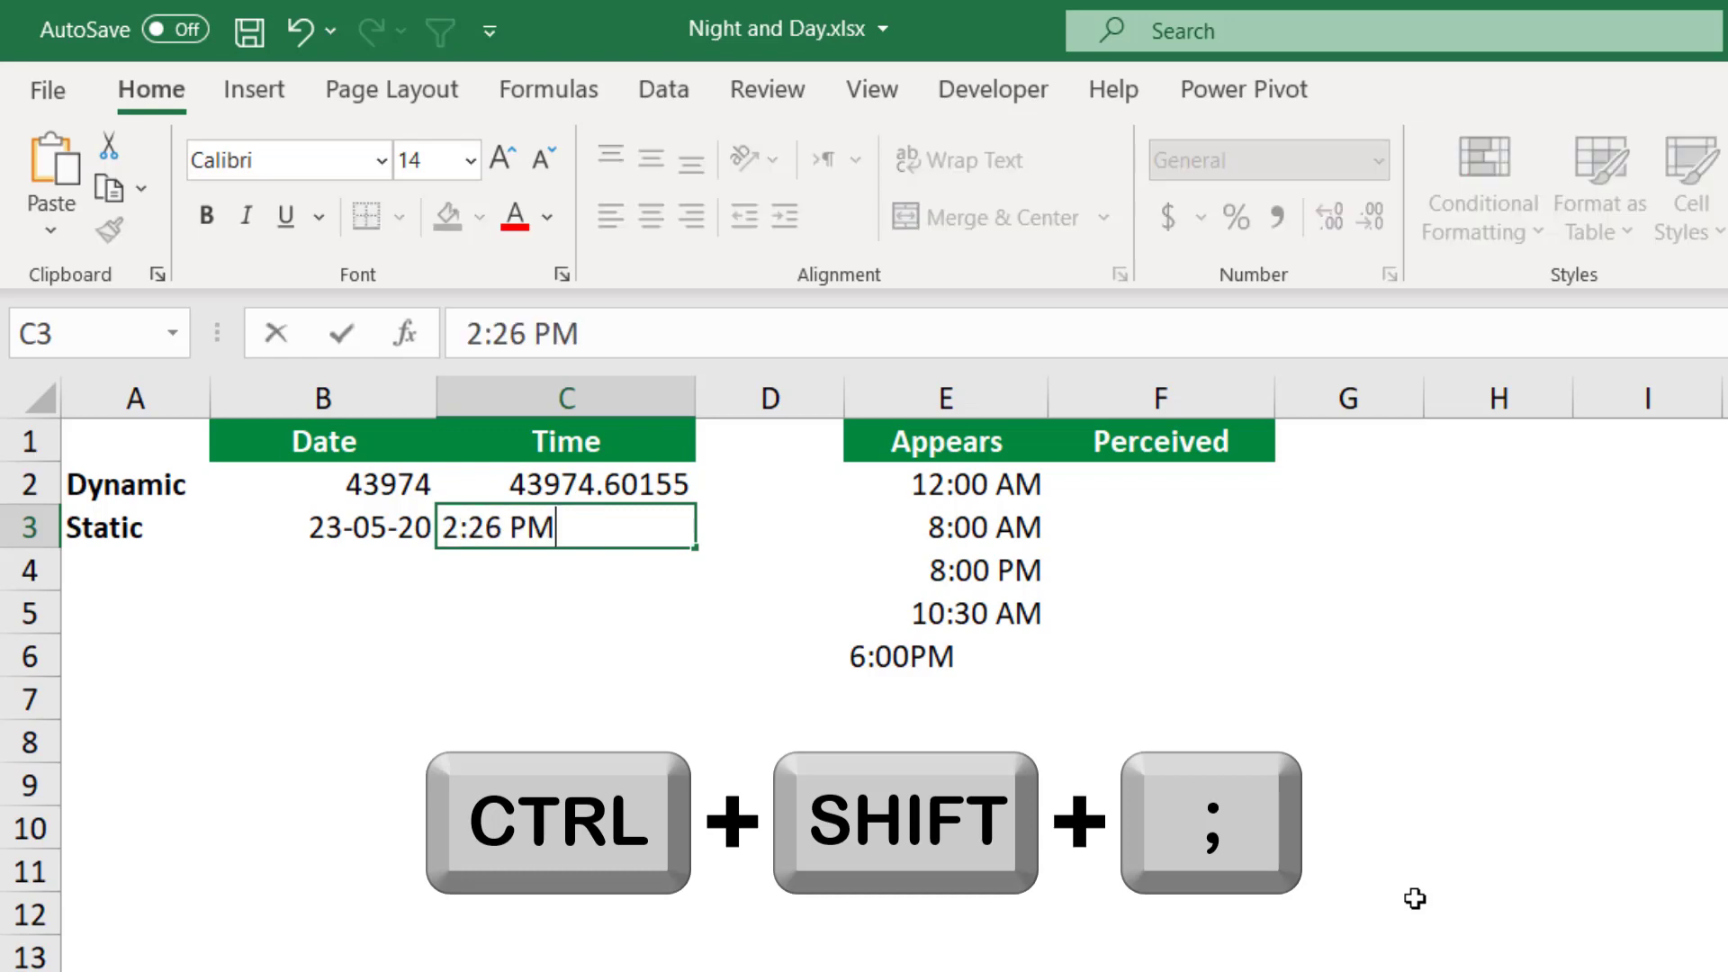
key("Return")
left_click_drag(345, 527, 598, 516)
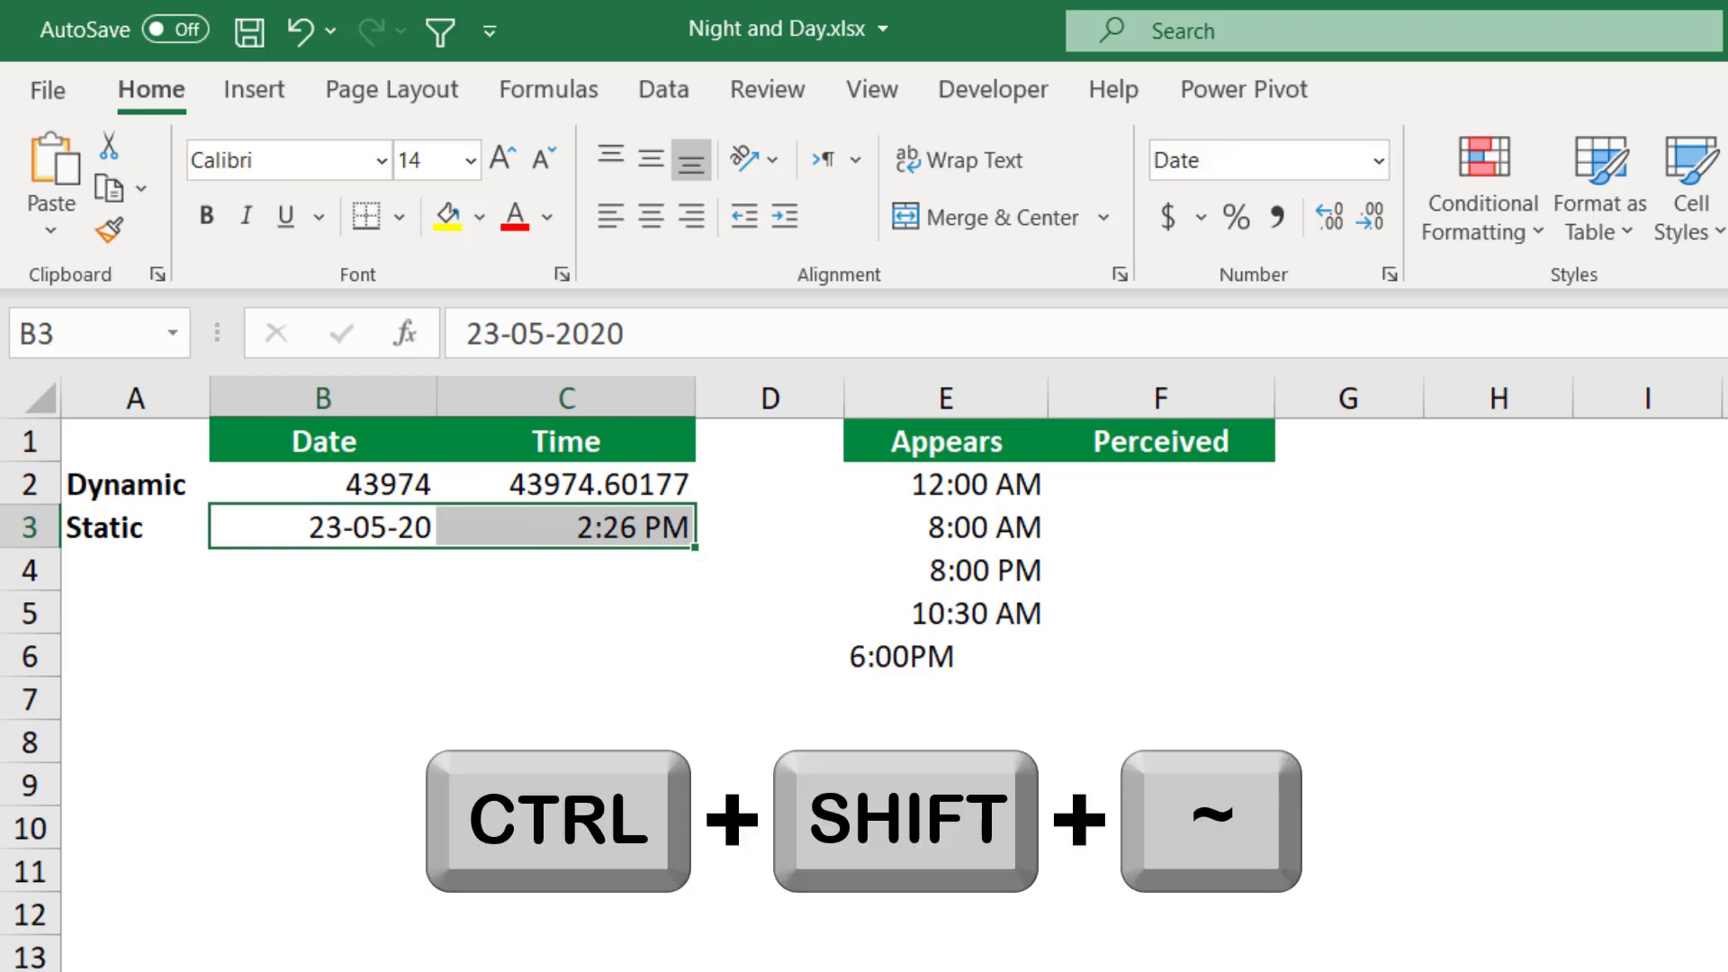
key("ctrl+shift+asciitilde")
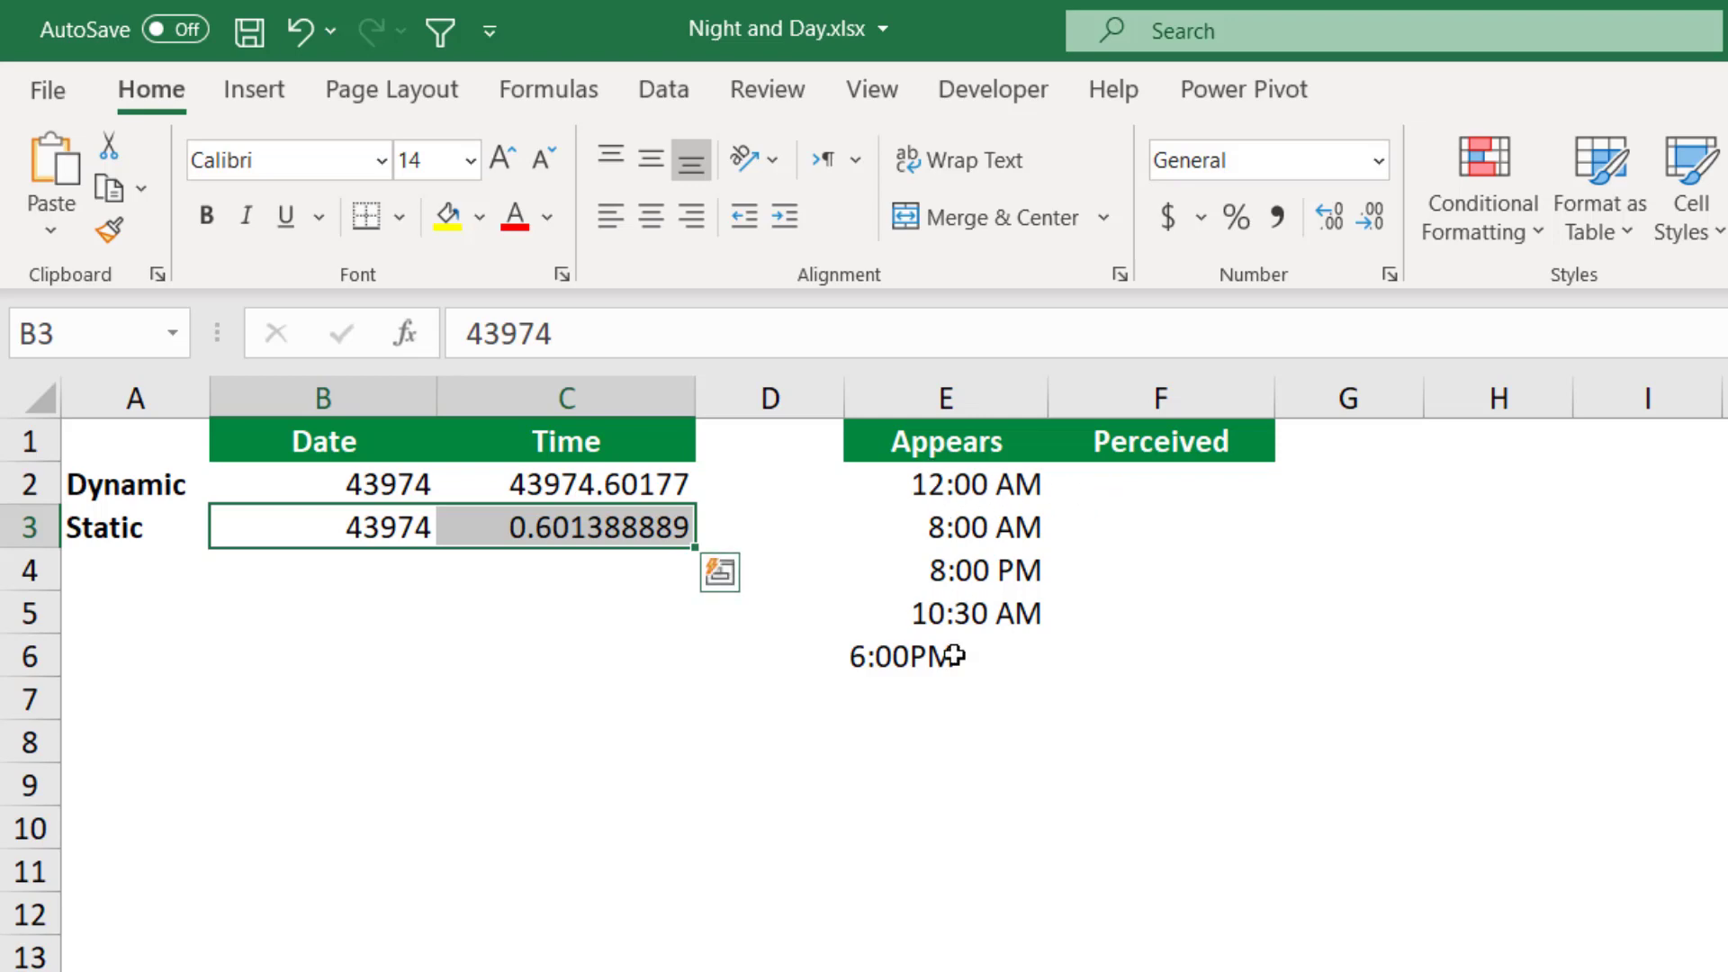
- Fill F2:F6 in the Perceived column with the Appears times from column E and format them as General
left_click(1165, 477)
left_click_drag(1164, 575, 1155, 656)
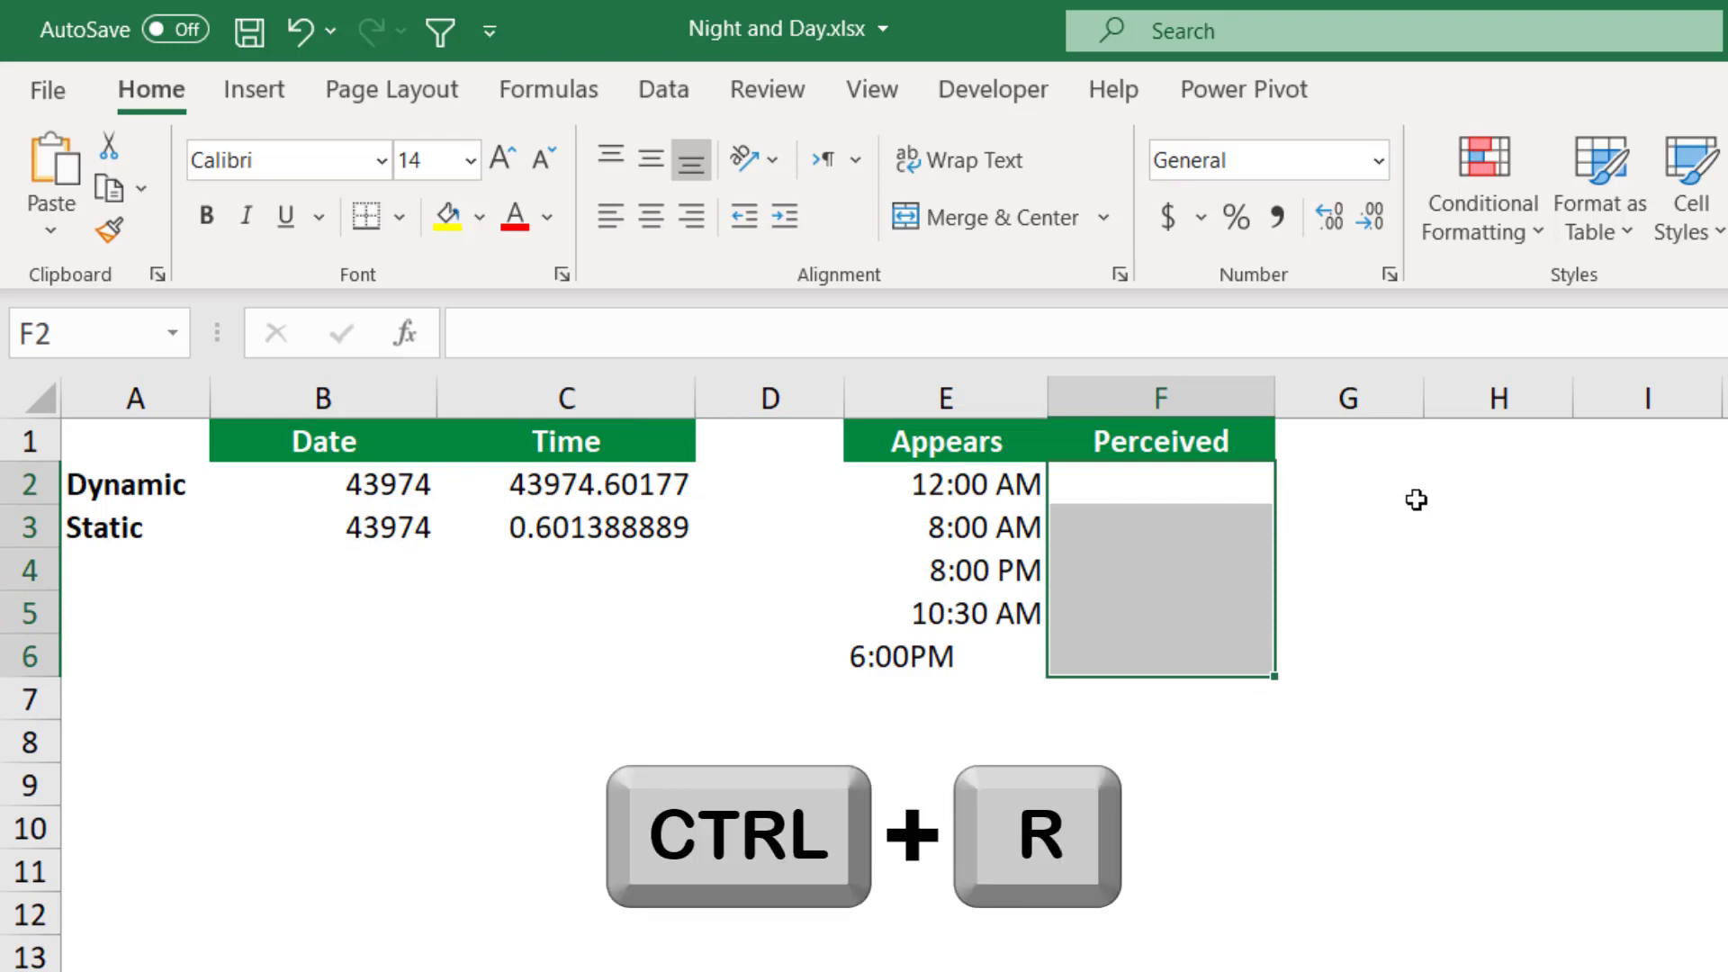
key("ctrl+r")
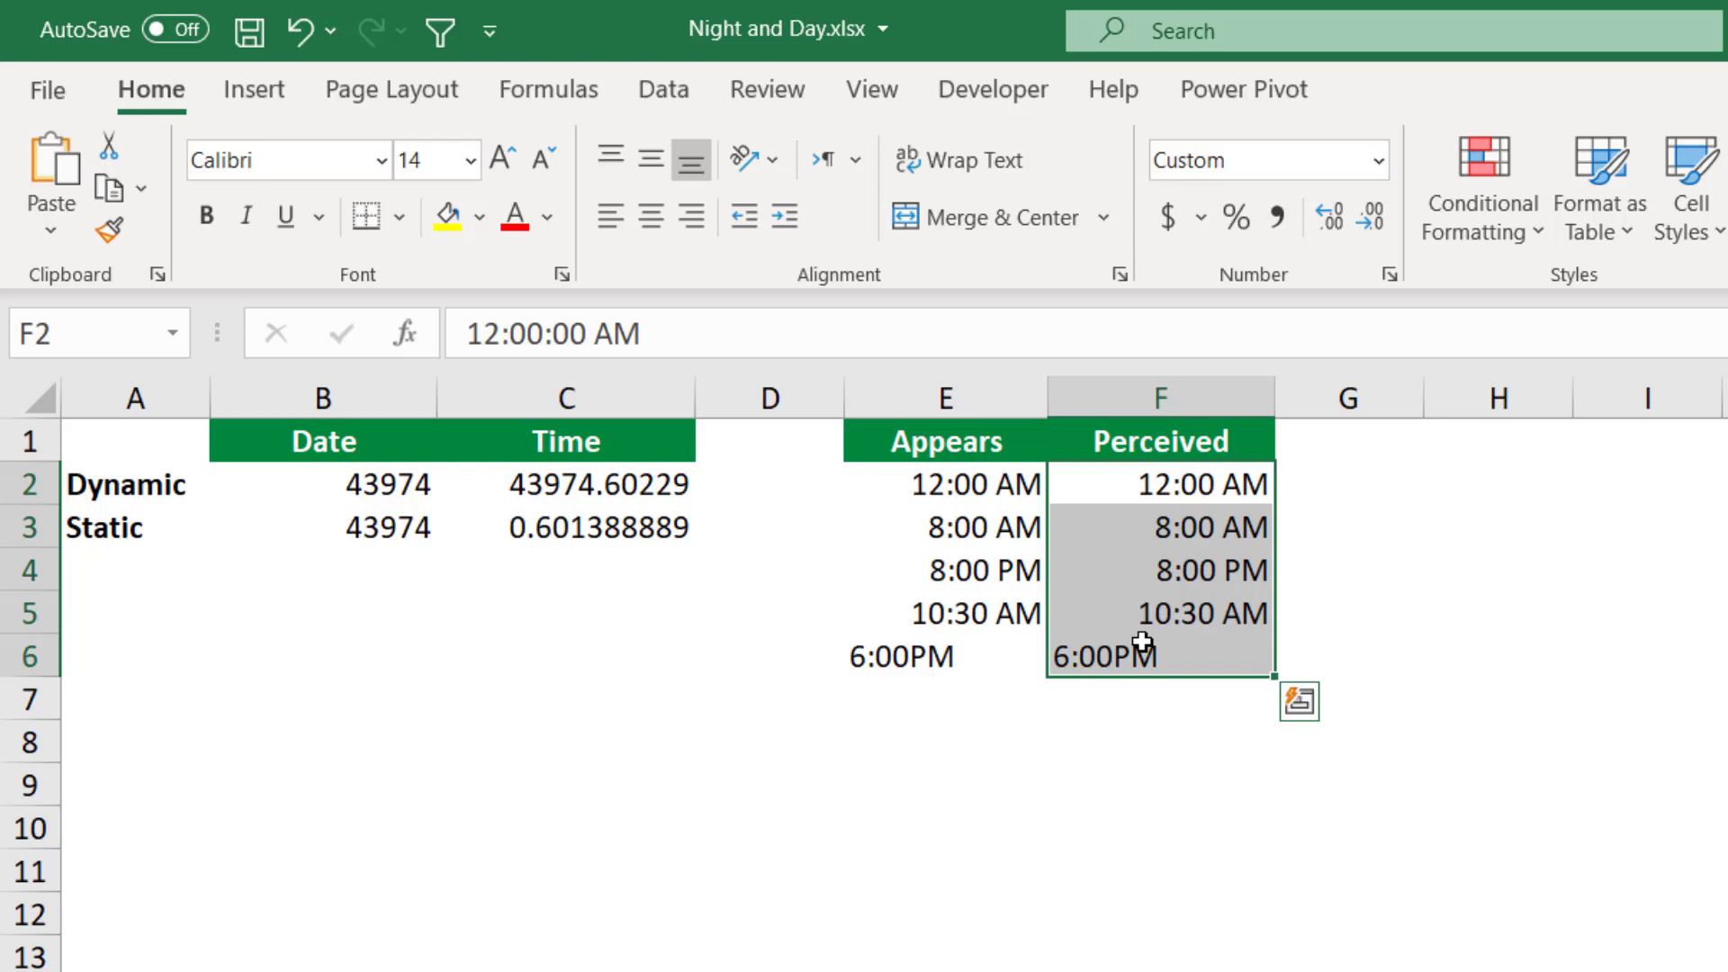
key("ctrl+shift+asciitilde")
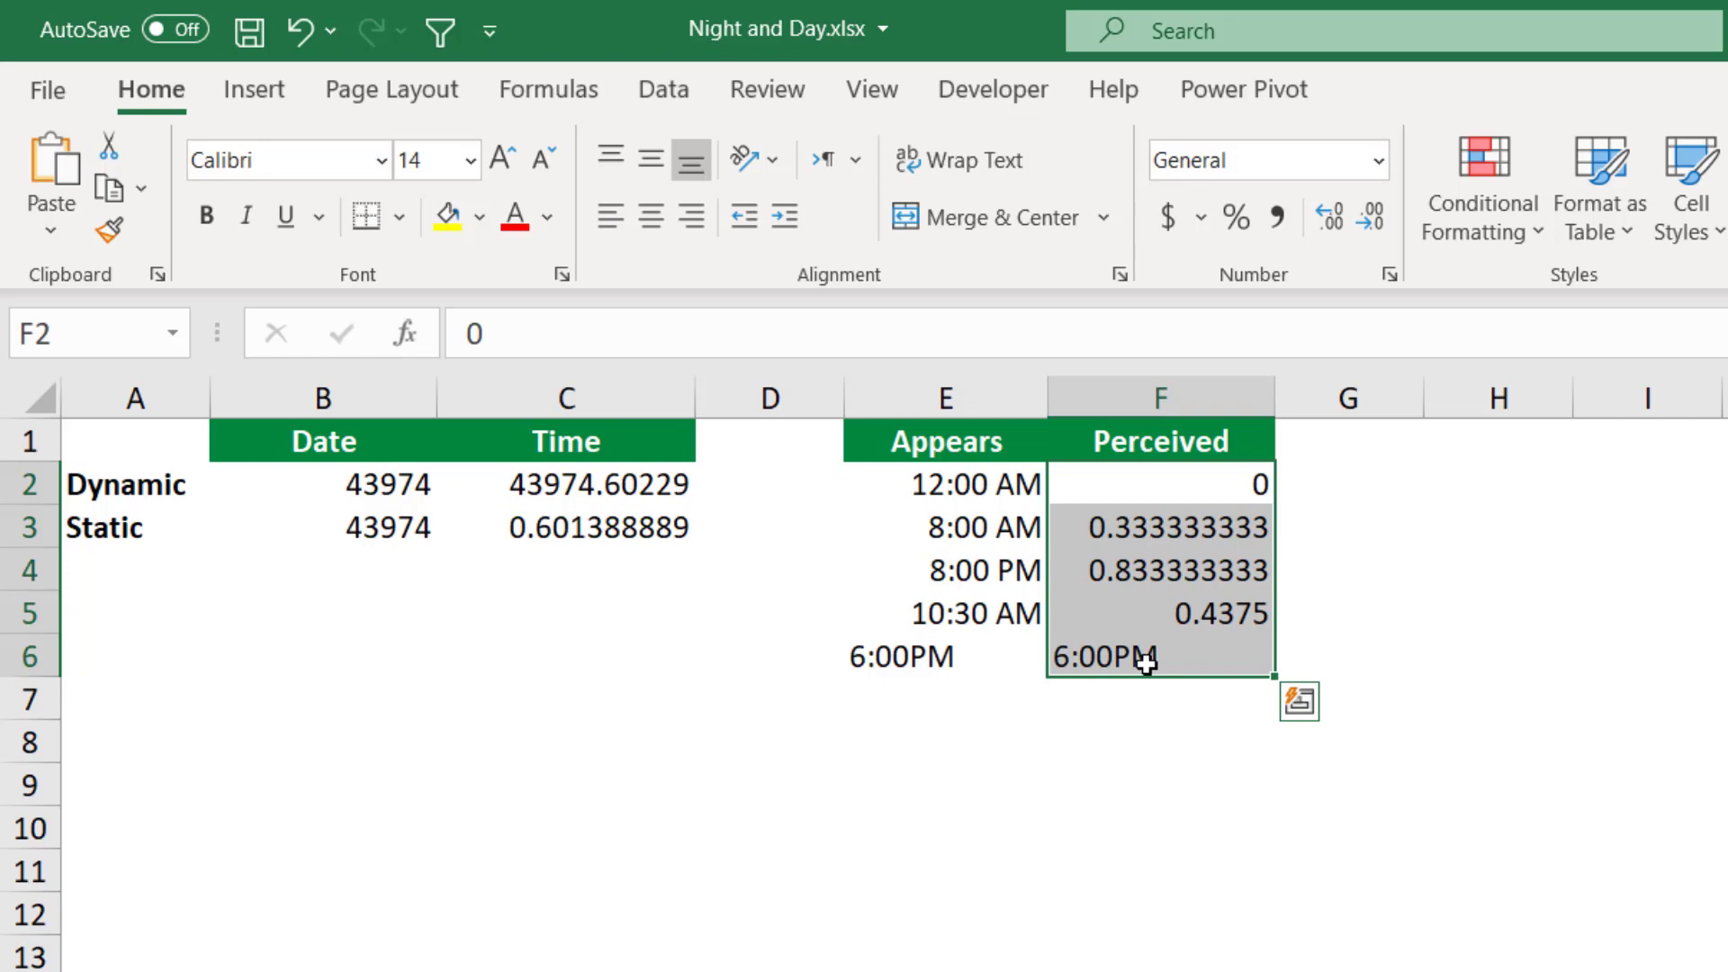
- Correct the text entry in E6 to 6:00 PM by adding a space before PM
left_click(911, 660)
double_click(912, 659)
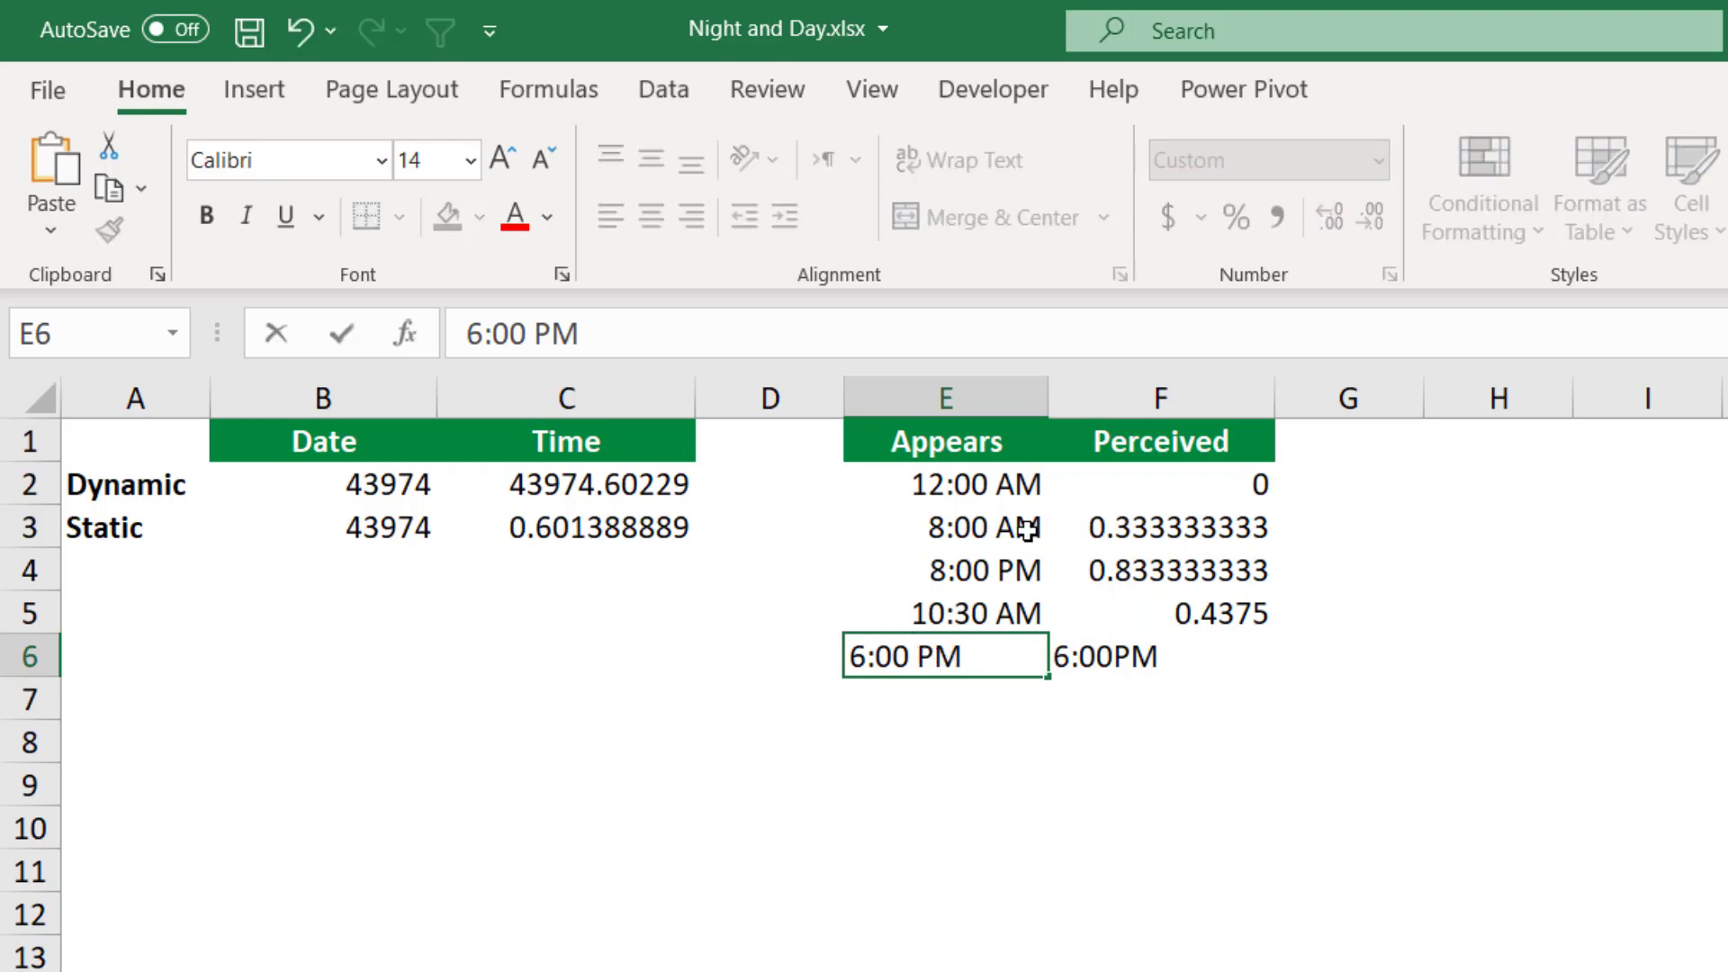
key("Return")
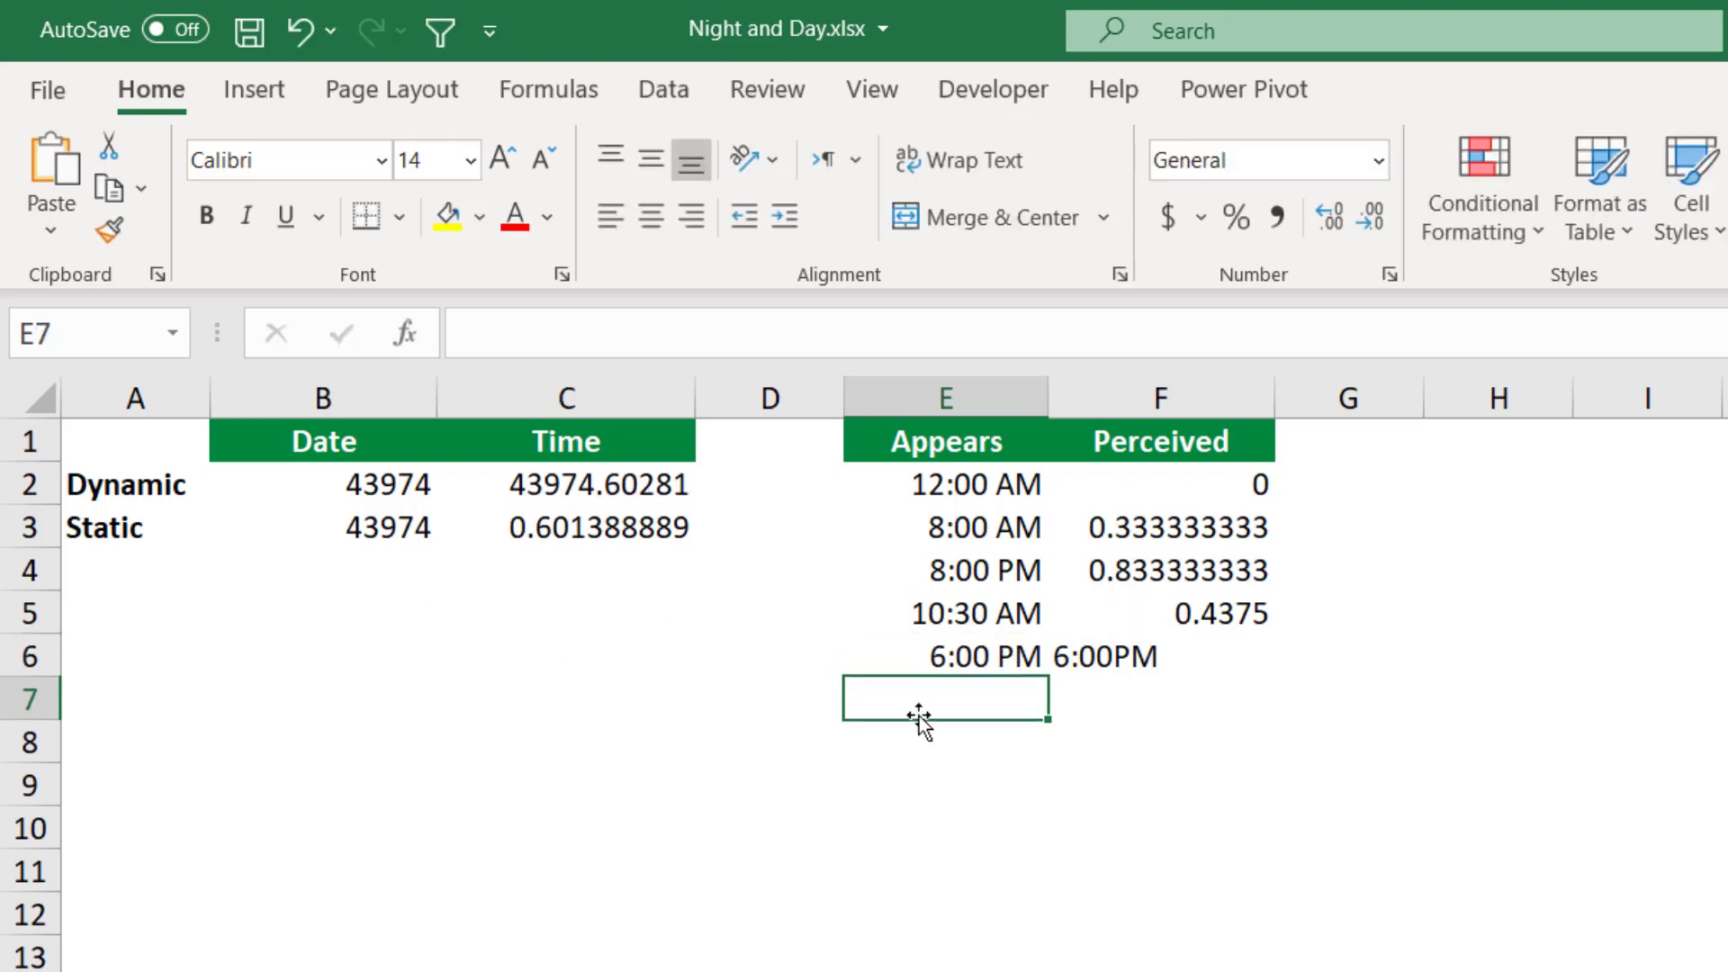
- Correct F6 to 6:00 PM with a space before PM and apply the General number format to it
left_click(1099, 664)
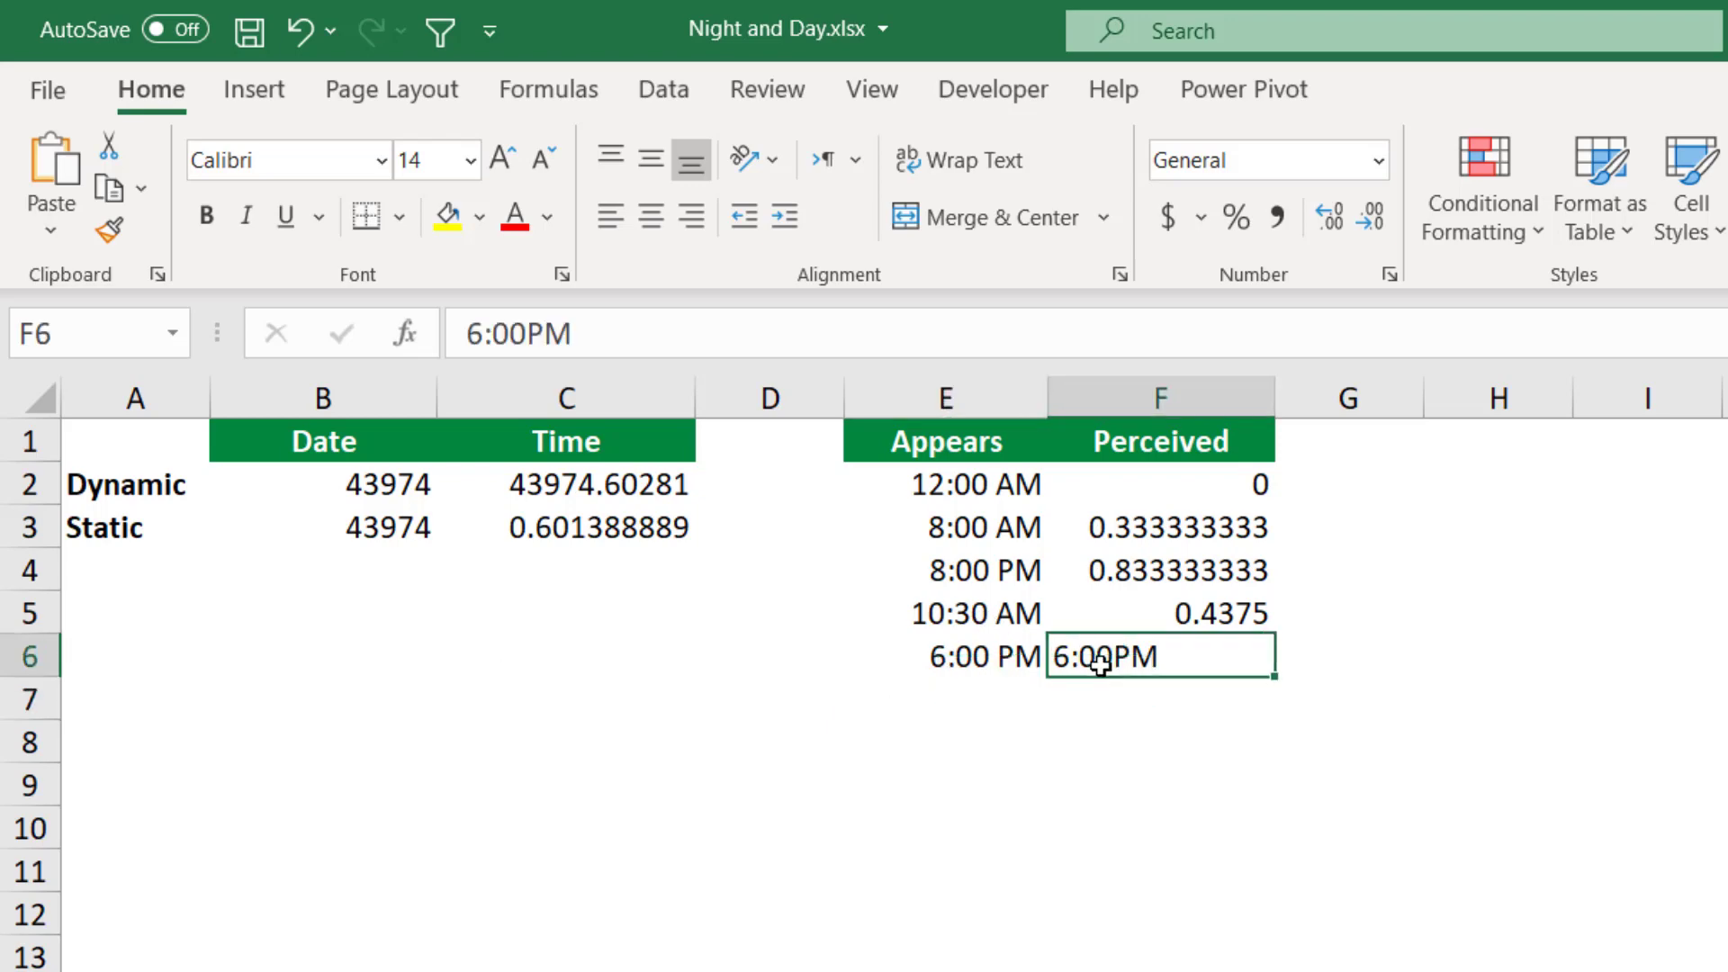
key("F2")
key("ctrl+Return")
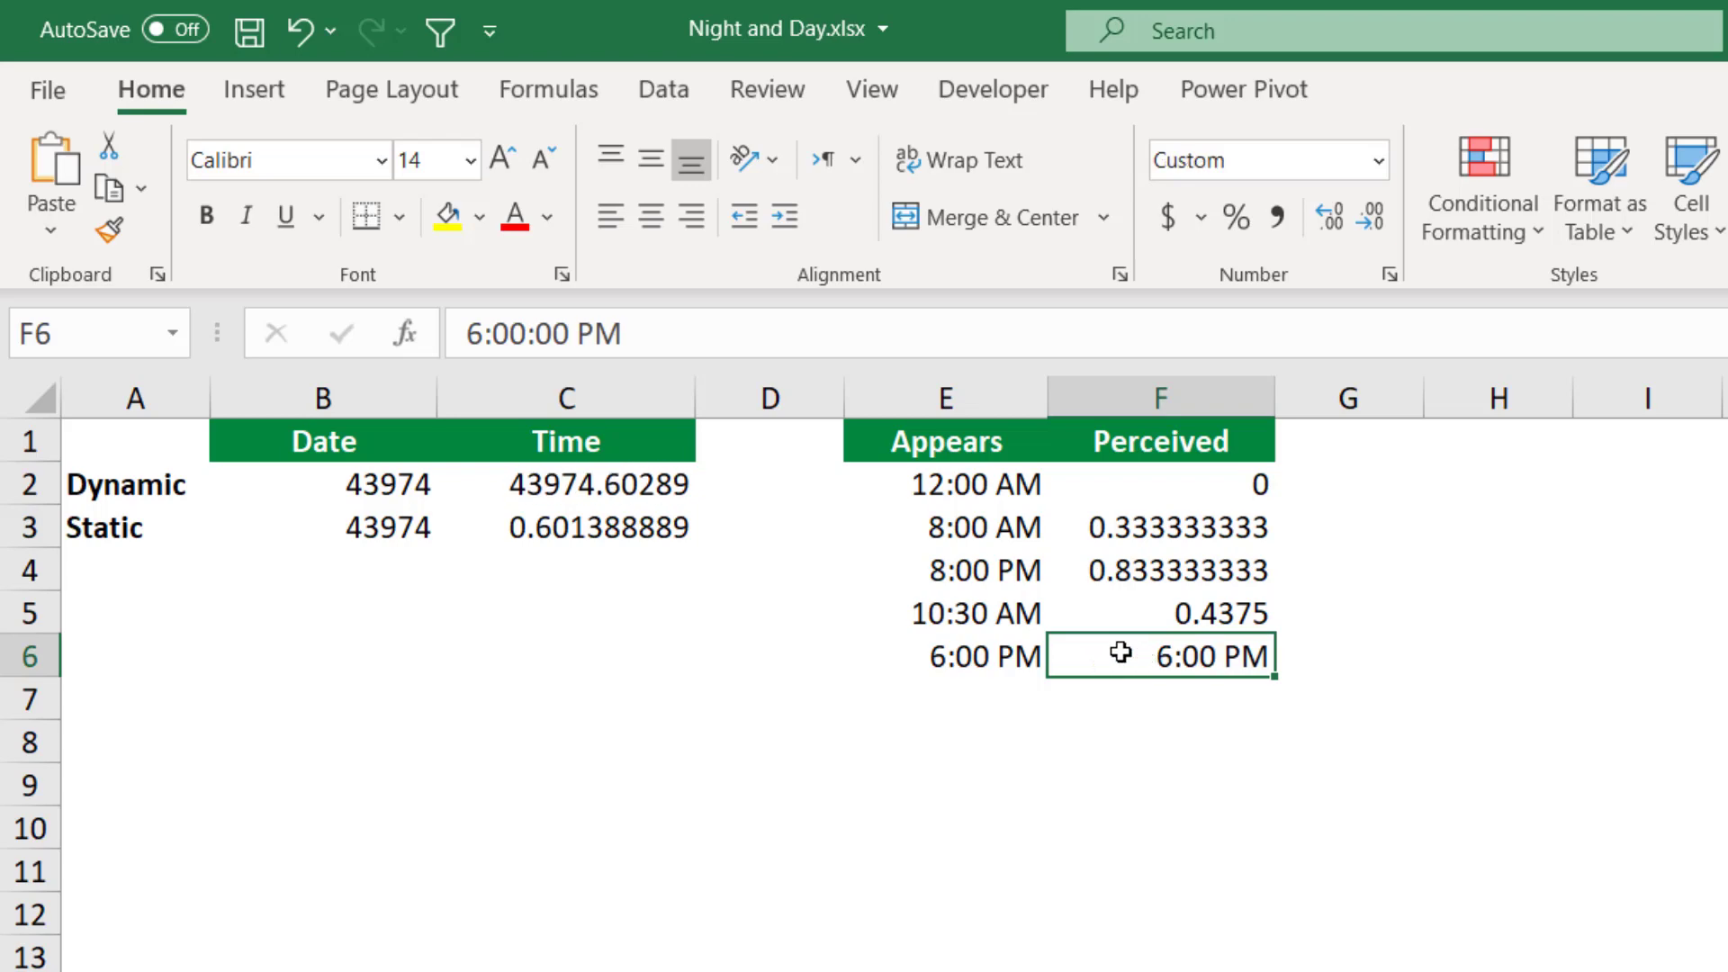
key("ctrl+shift+grave")
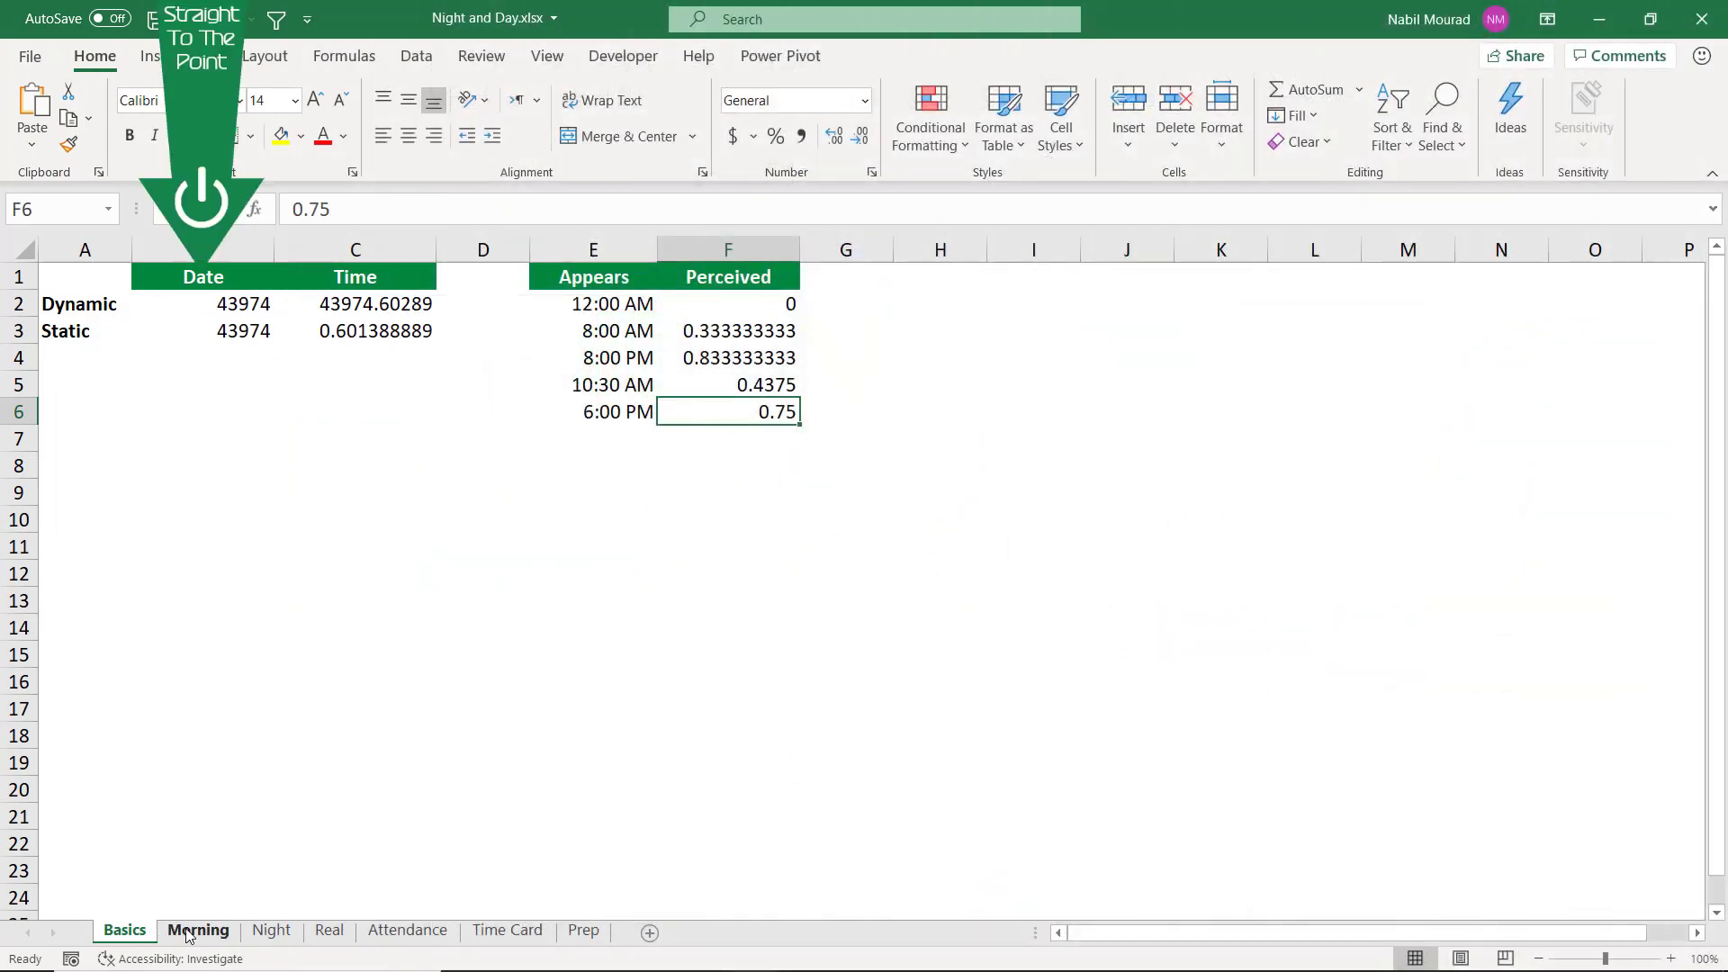
- On the Morning sheet, enter =C2-B2 in F2 to calculate the first employee's worked time before lunch
left_click(189, 931)
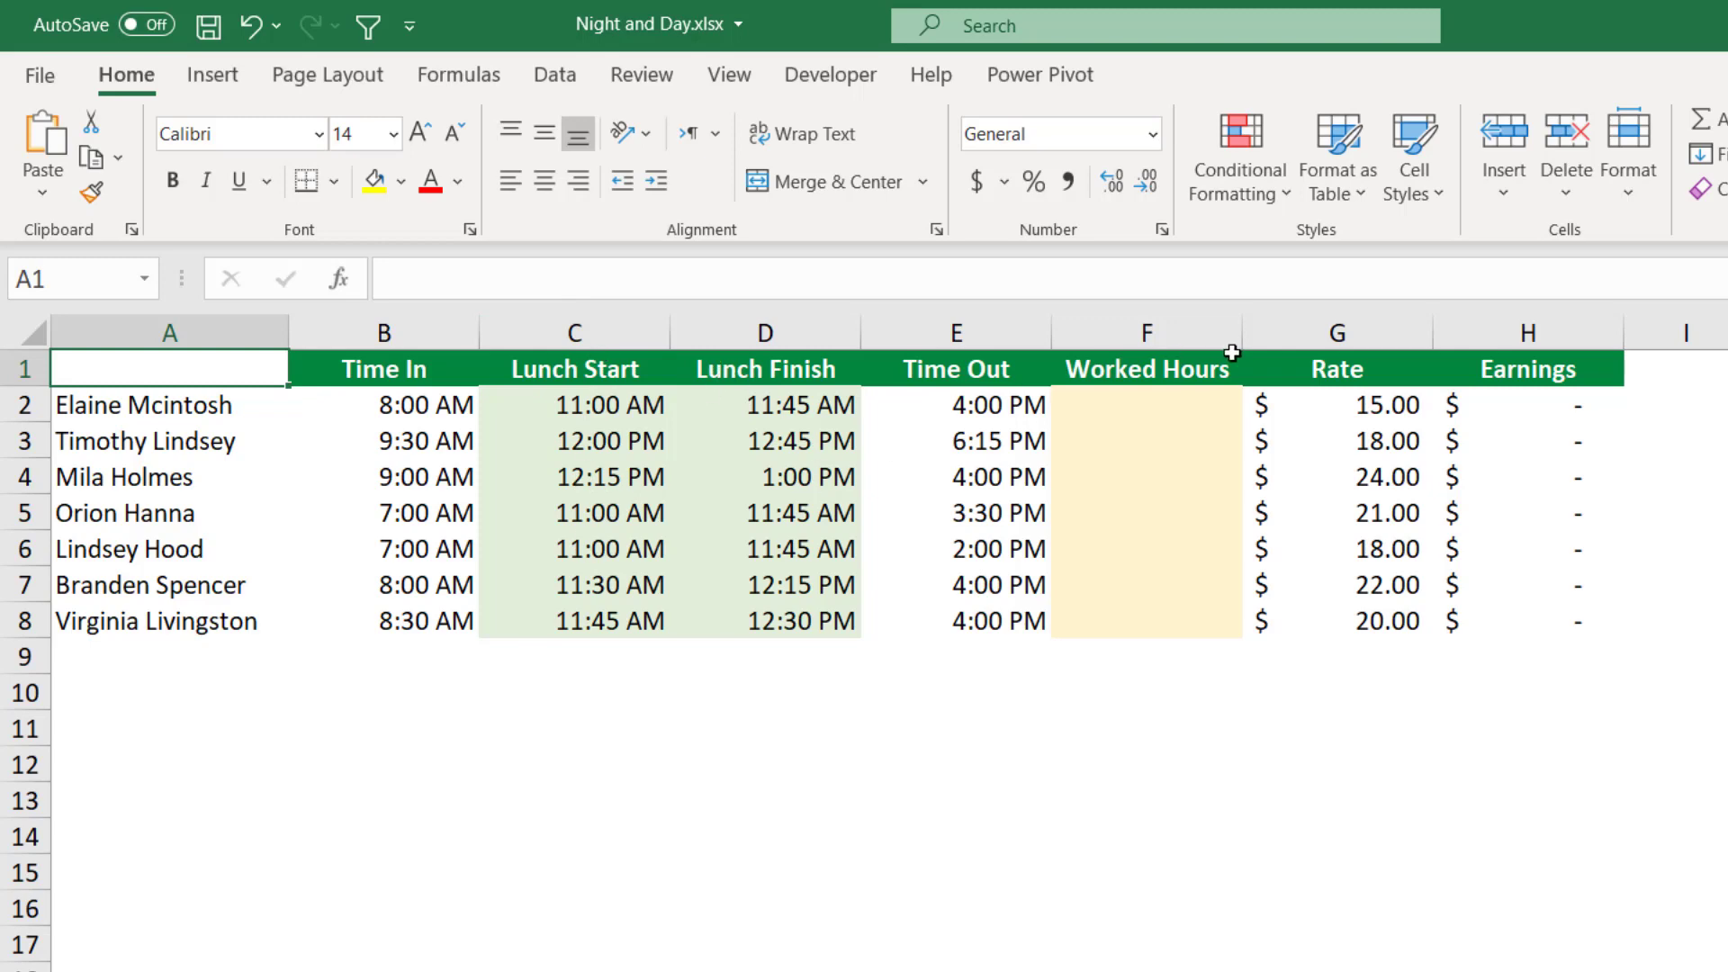
left_click(1137, 402)
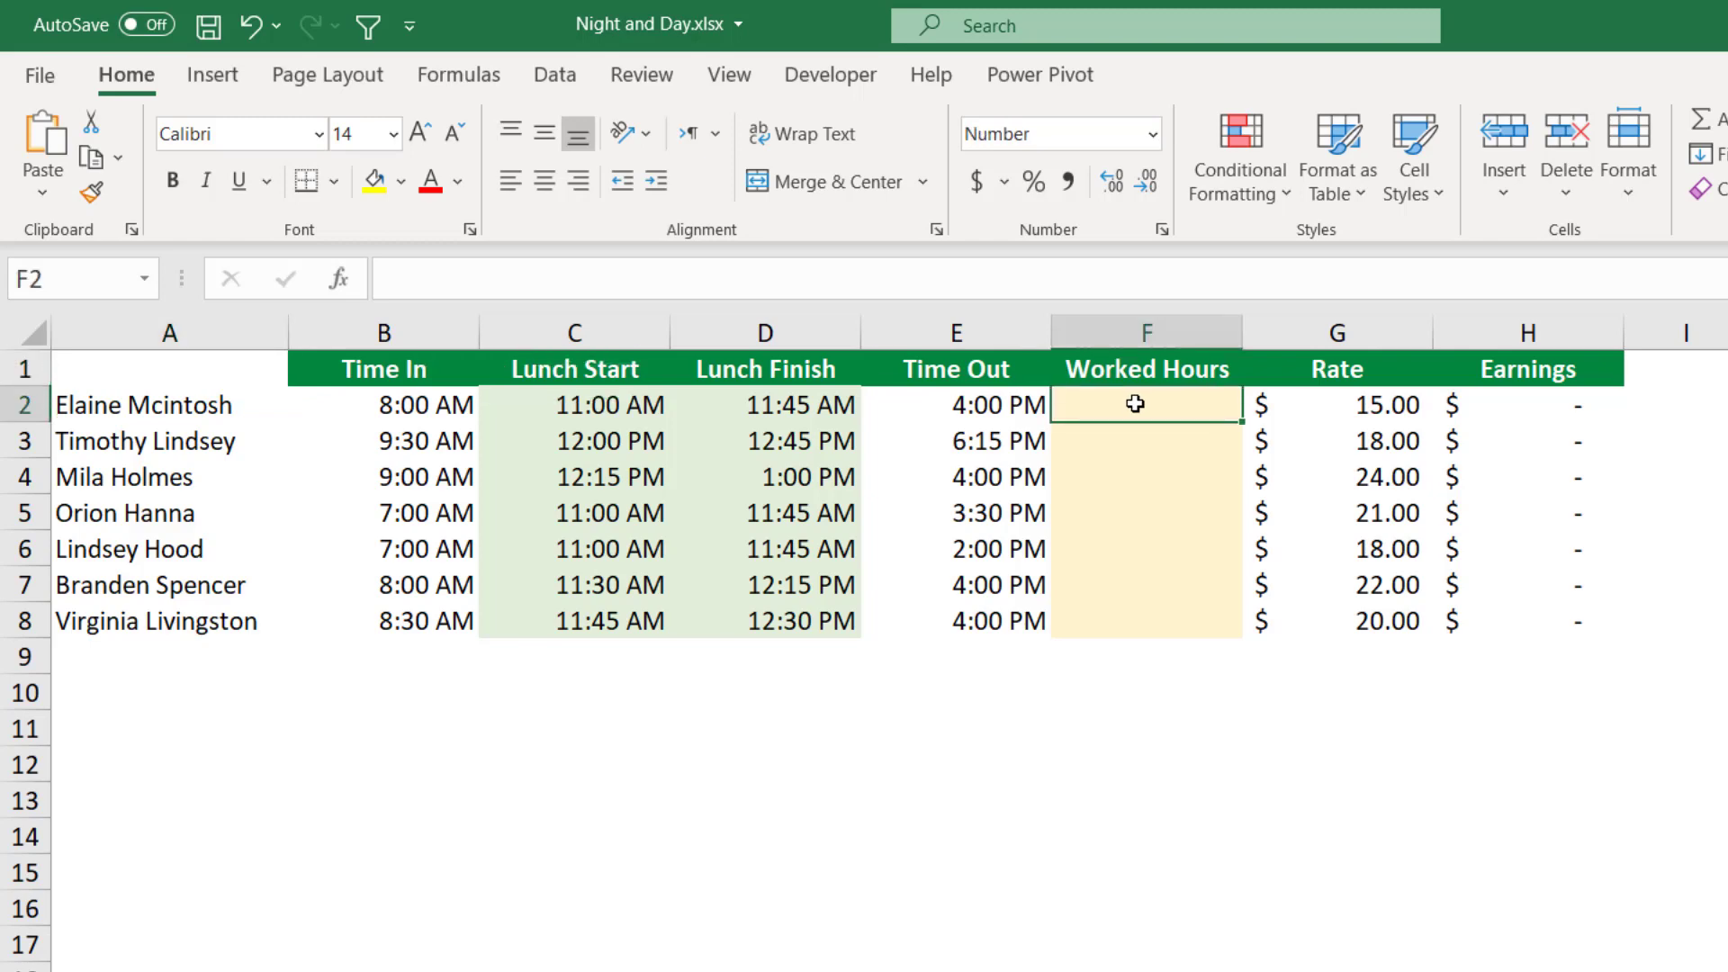
type("=")
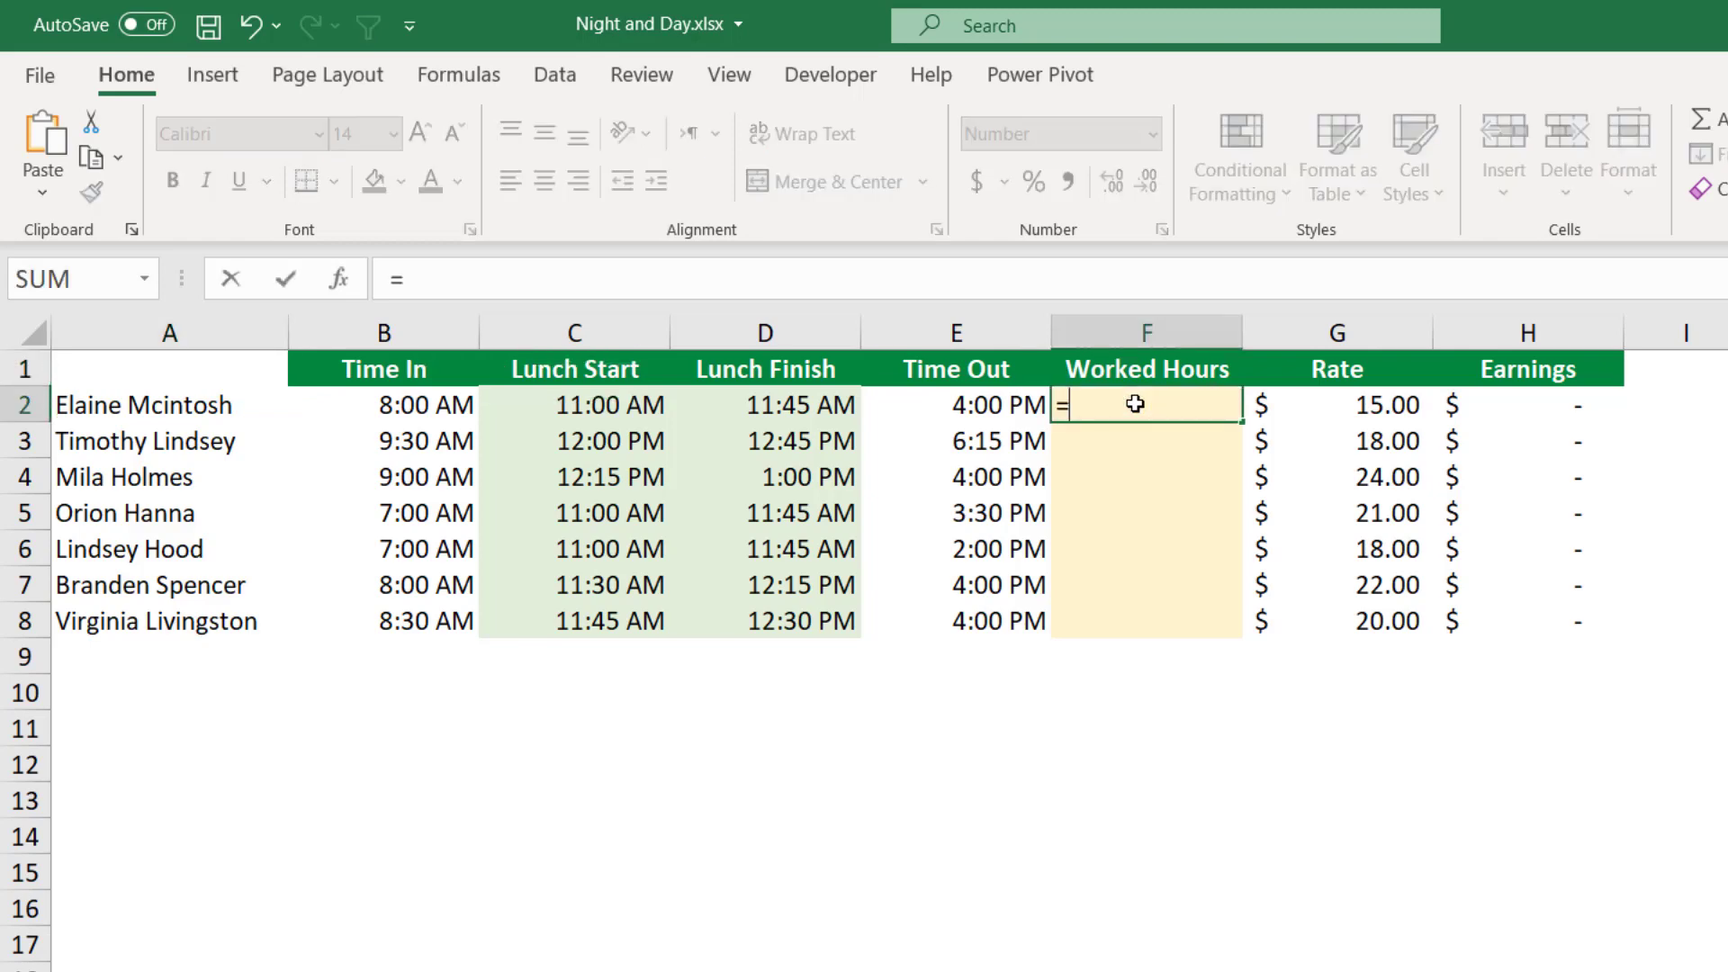
left_click(575, 405)
type("-")
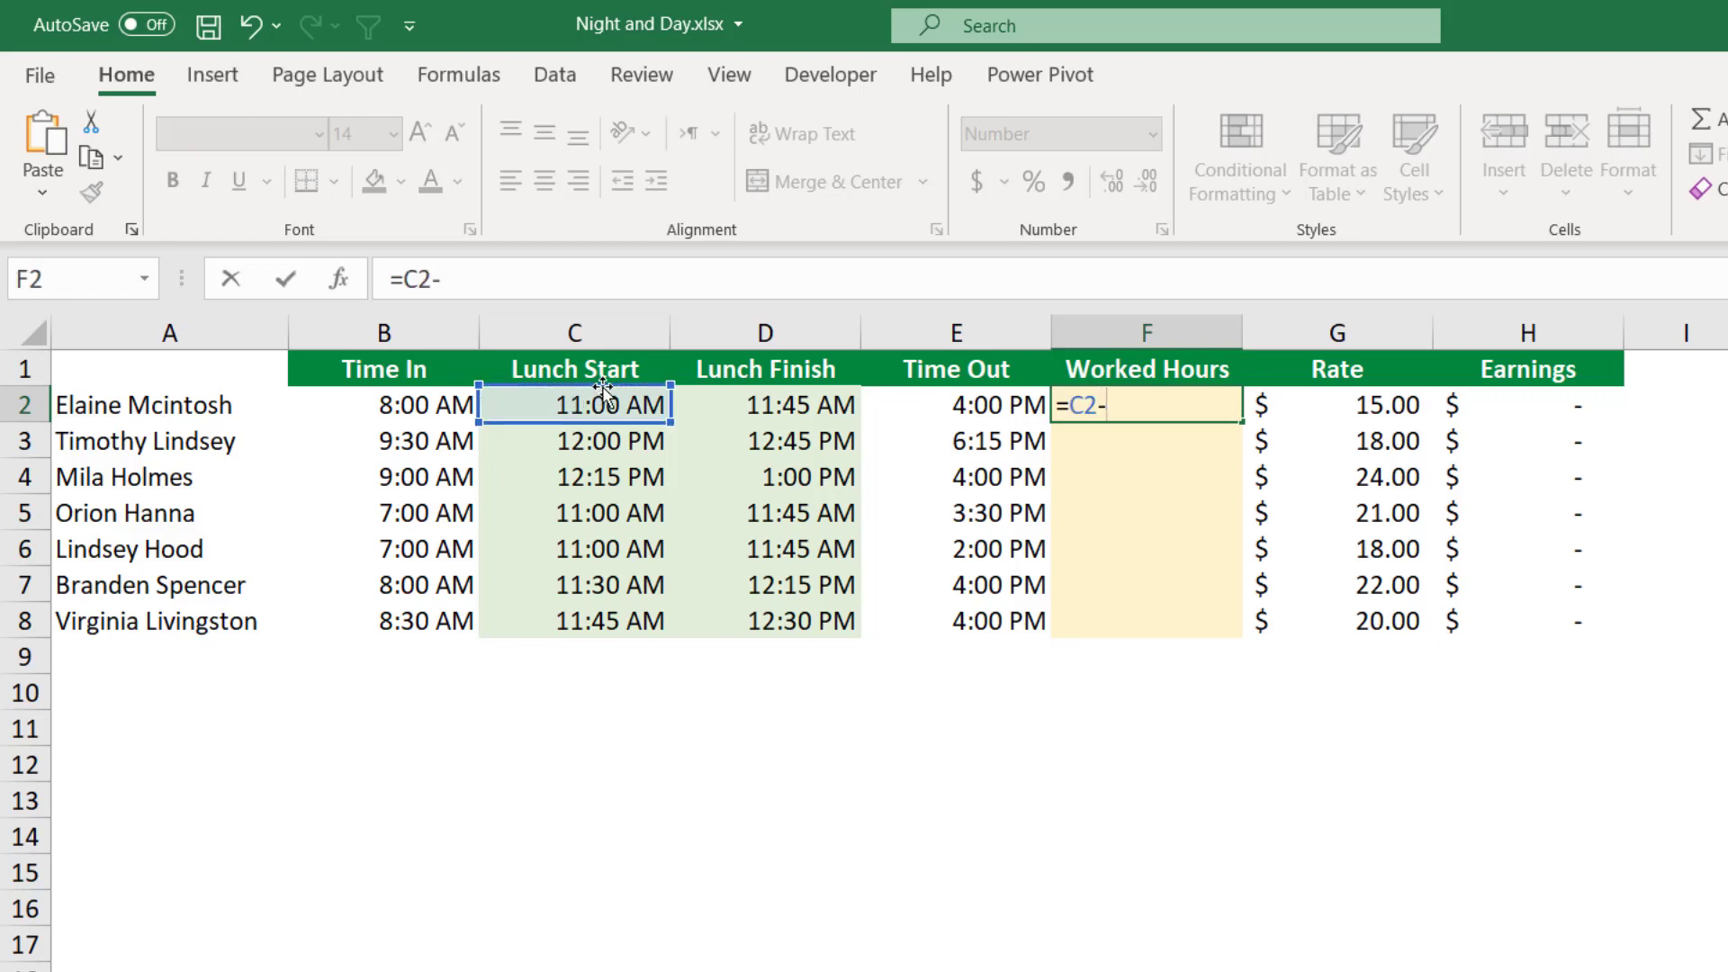
left_click(397, 406)
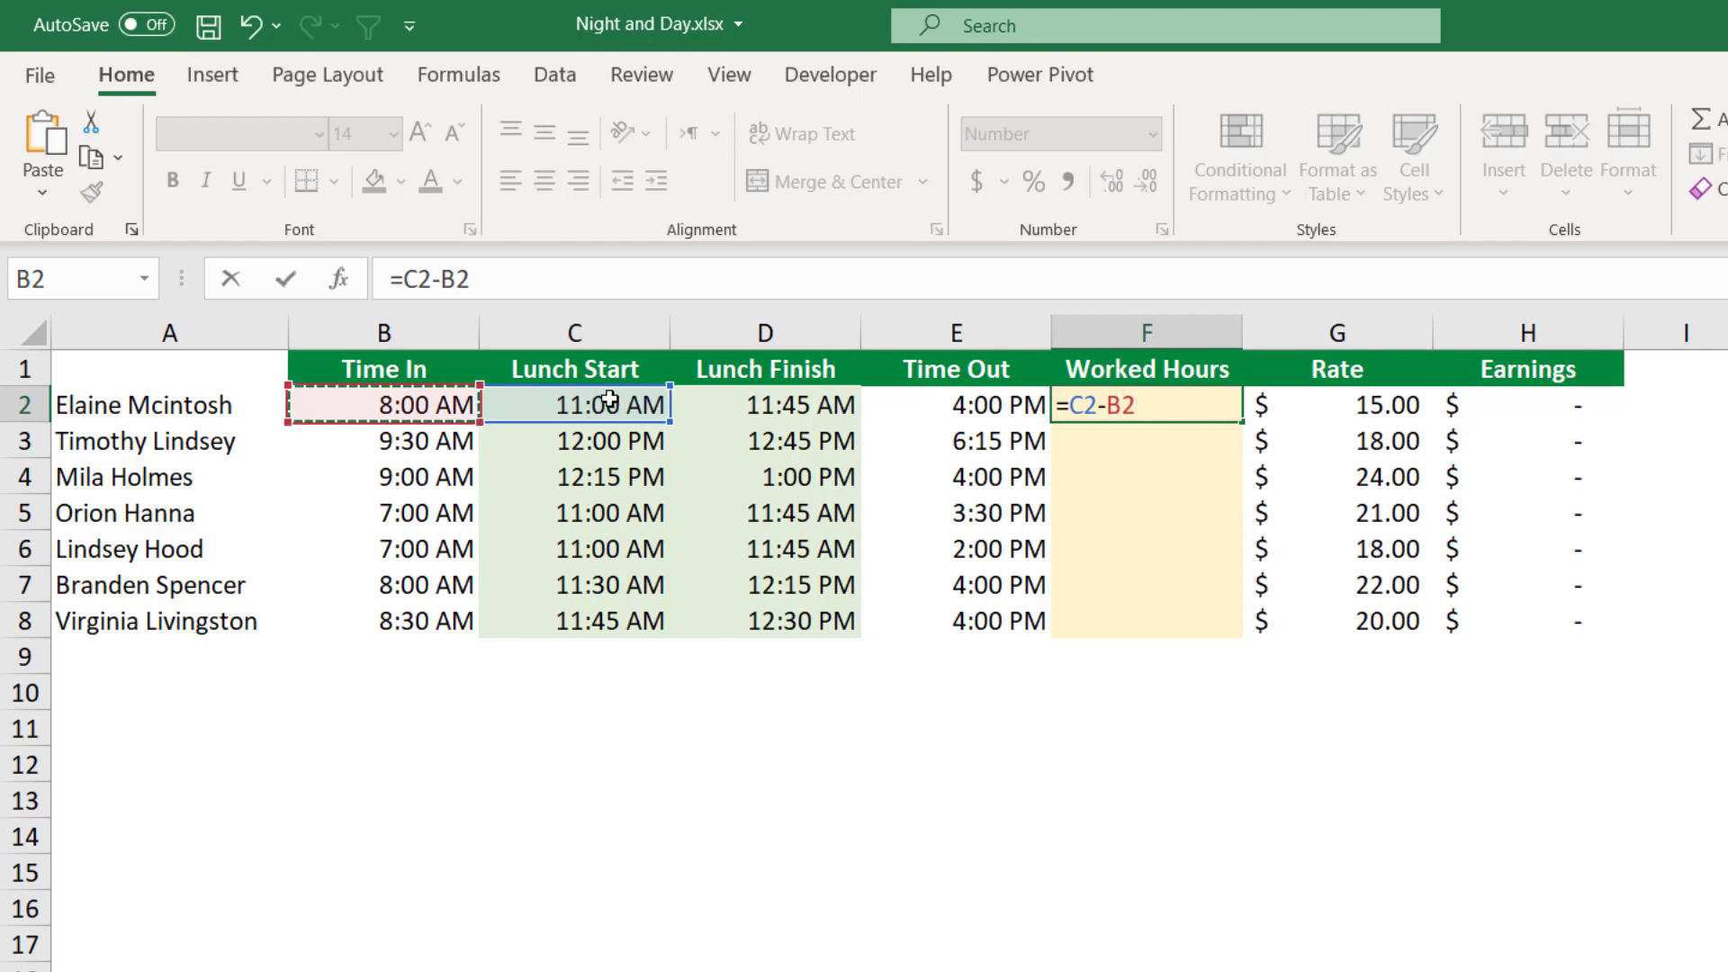
key("ctrl+Return")
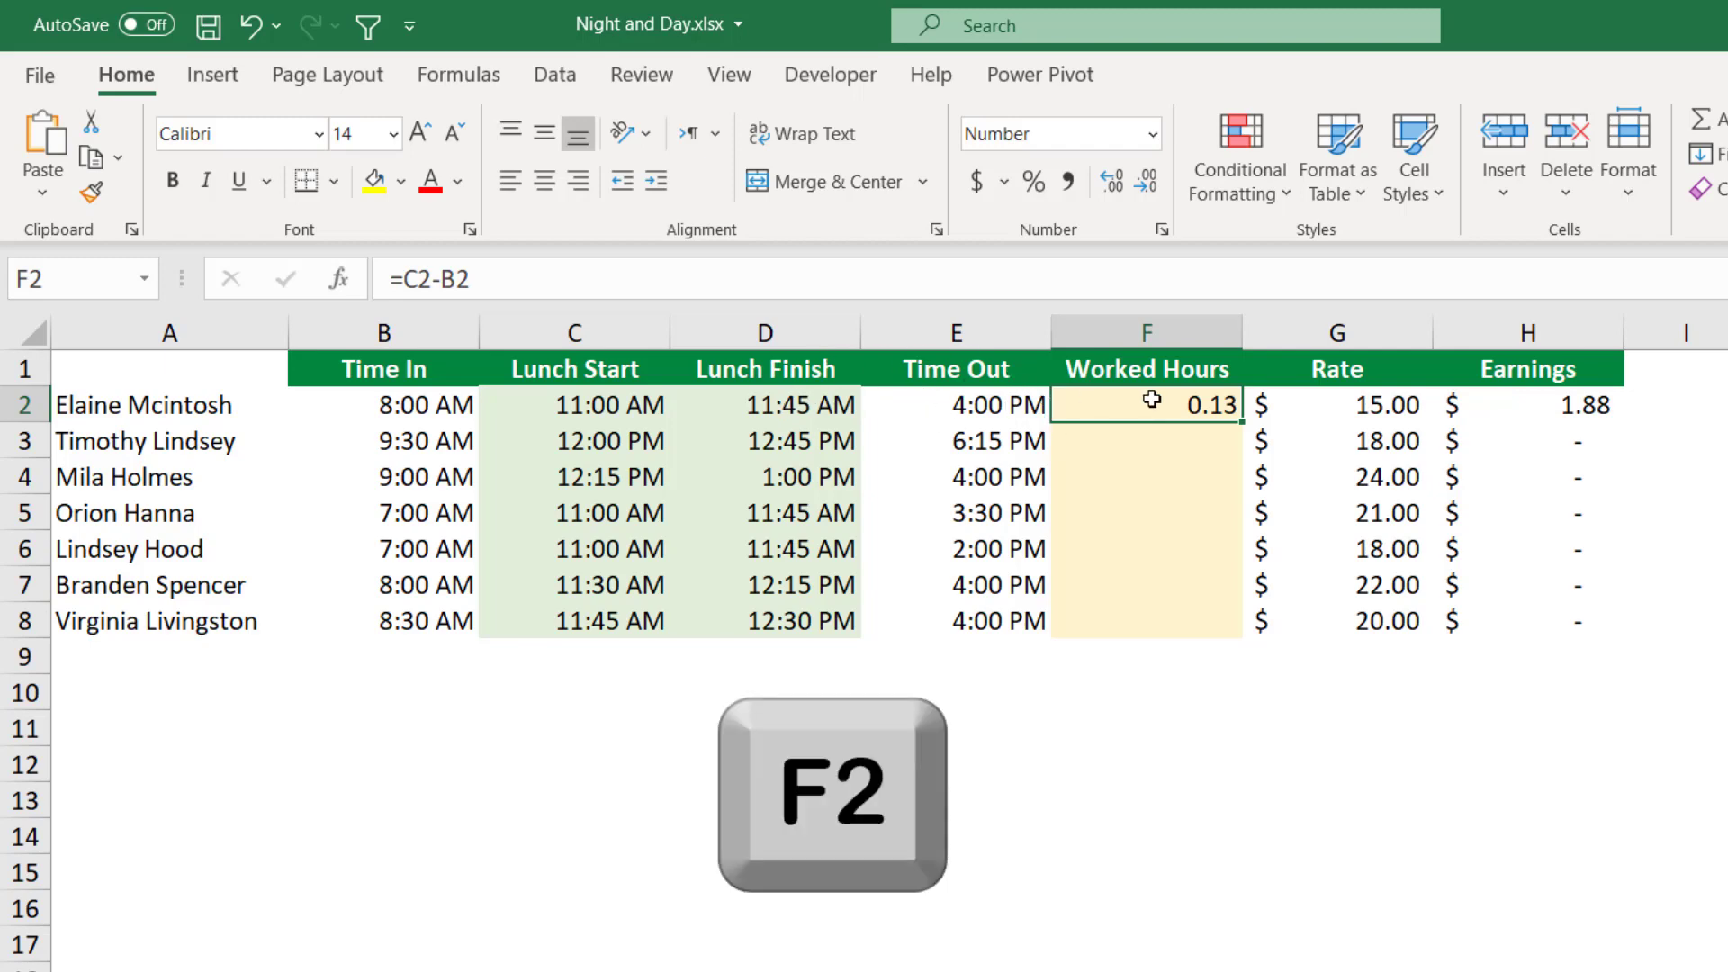
- Extend the worked hours formula in F2 to =C2-B2+E2-D2 so it adds the time worked after lunch
key("F2")
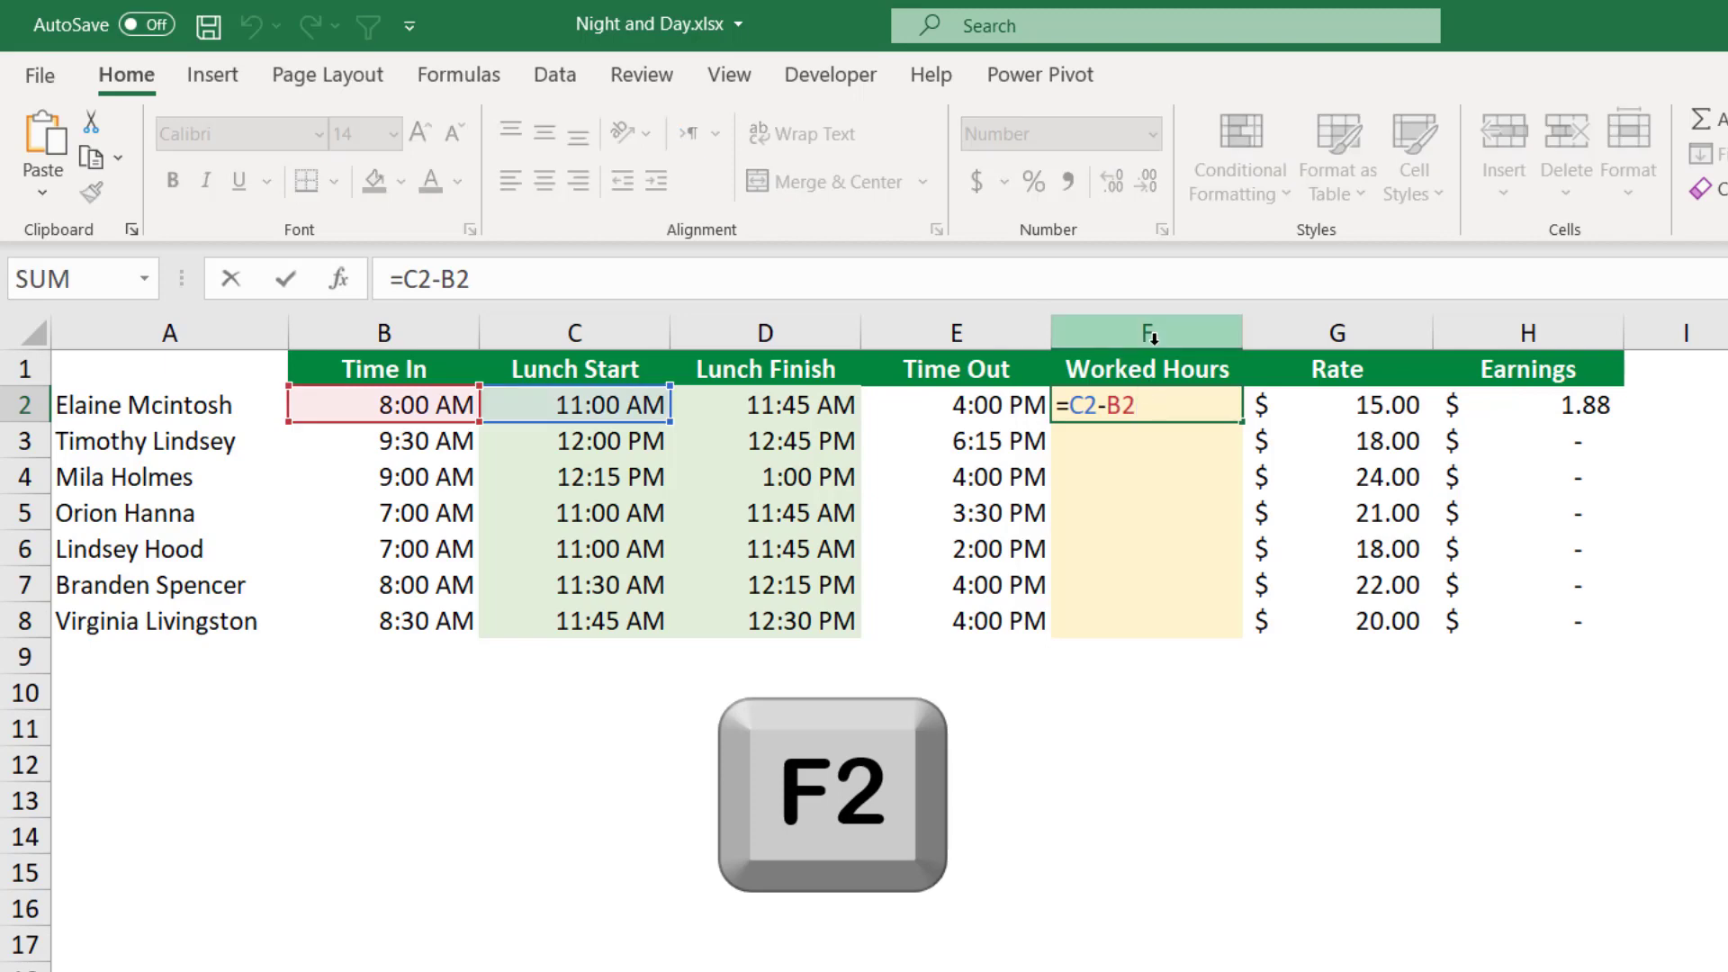
type("+")
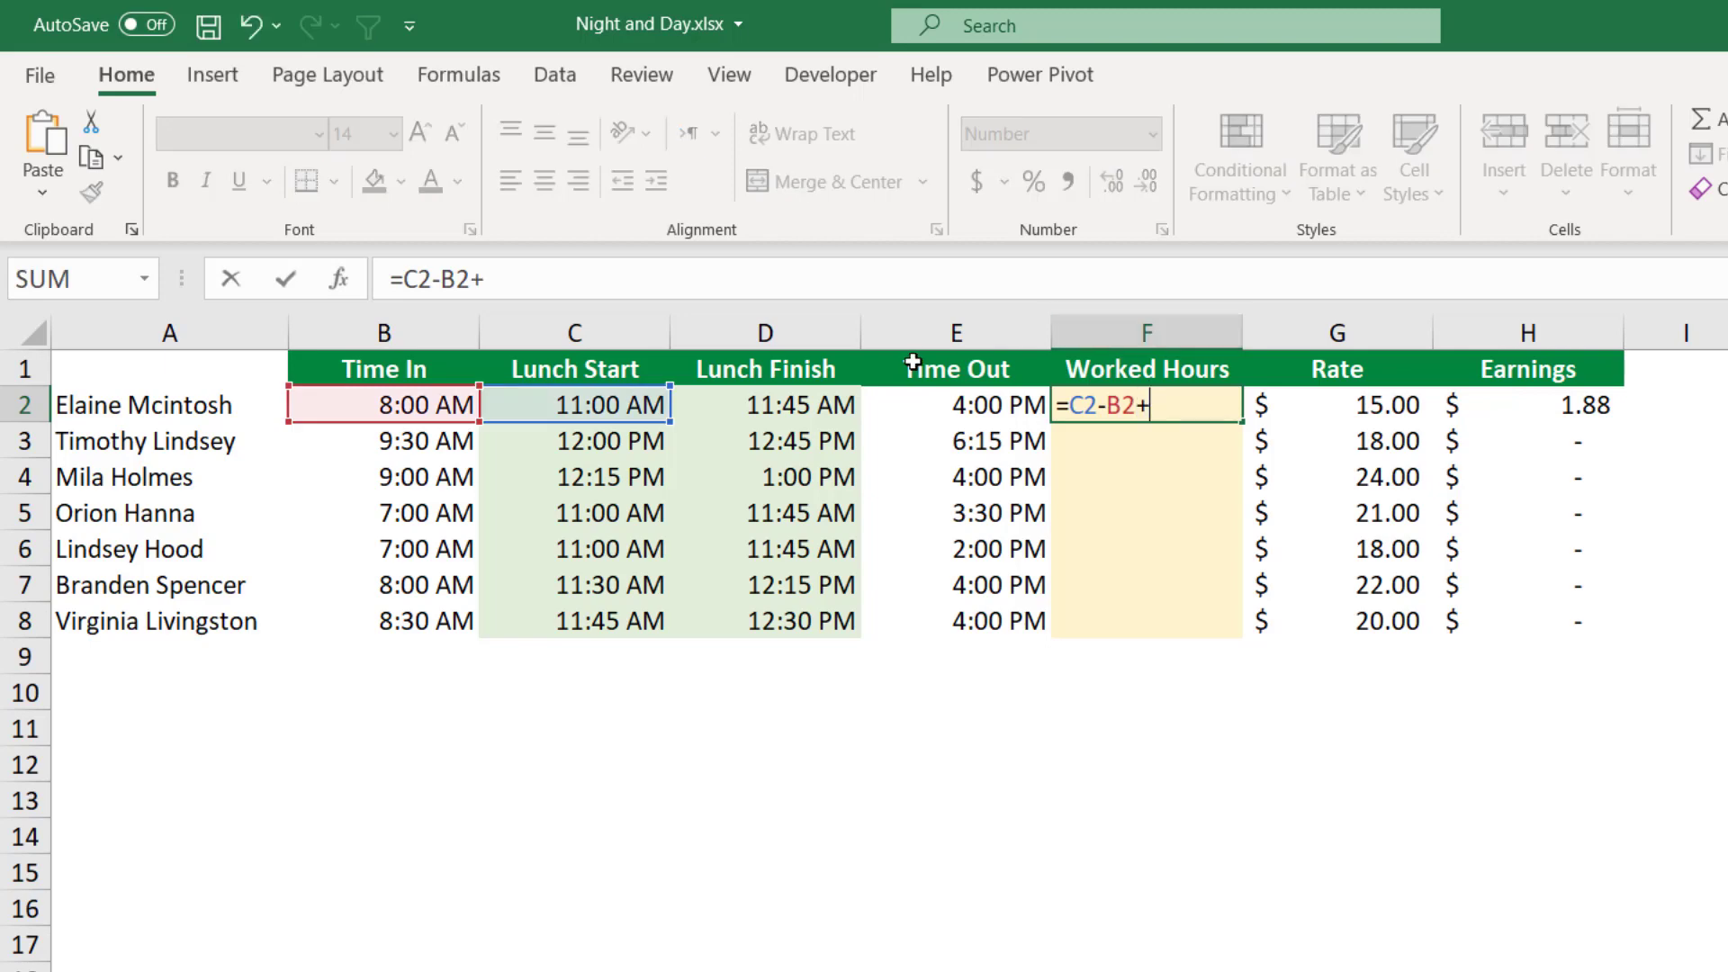
left_click(973, 408)
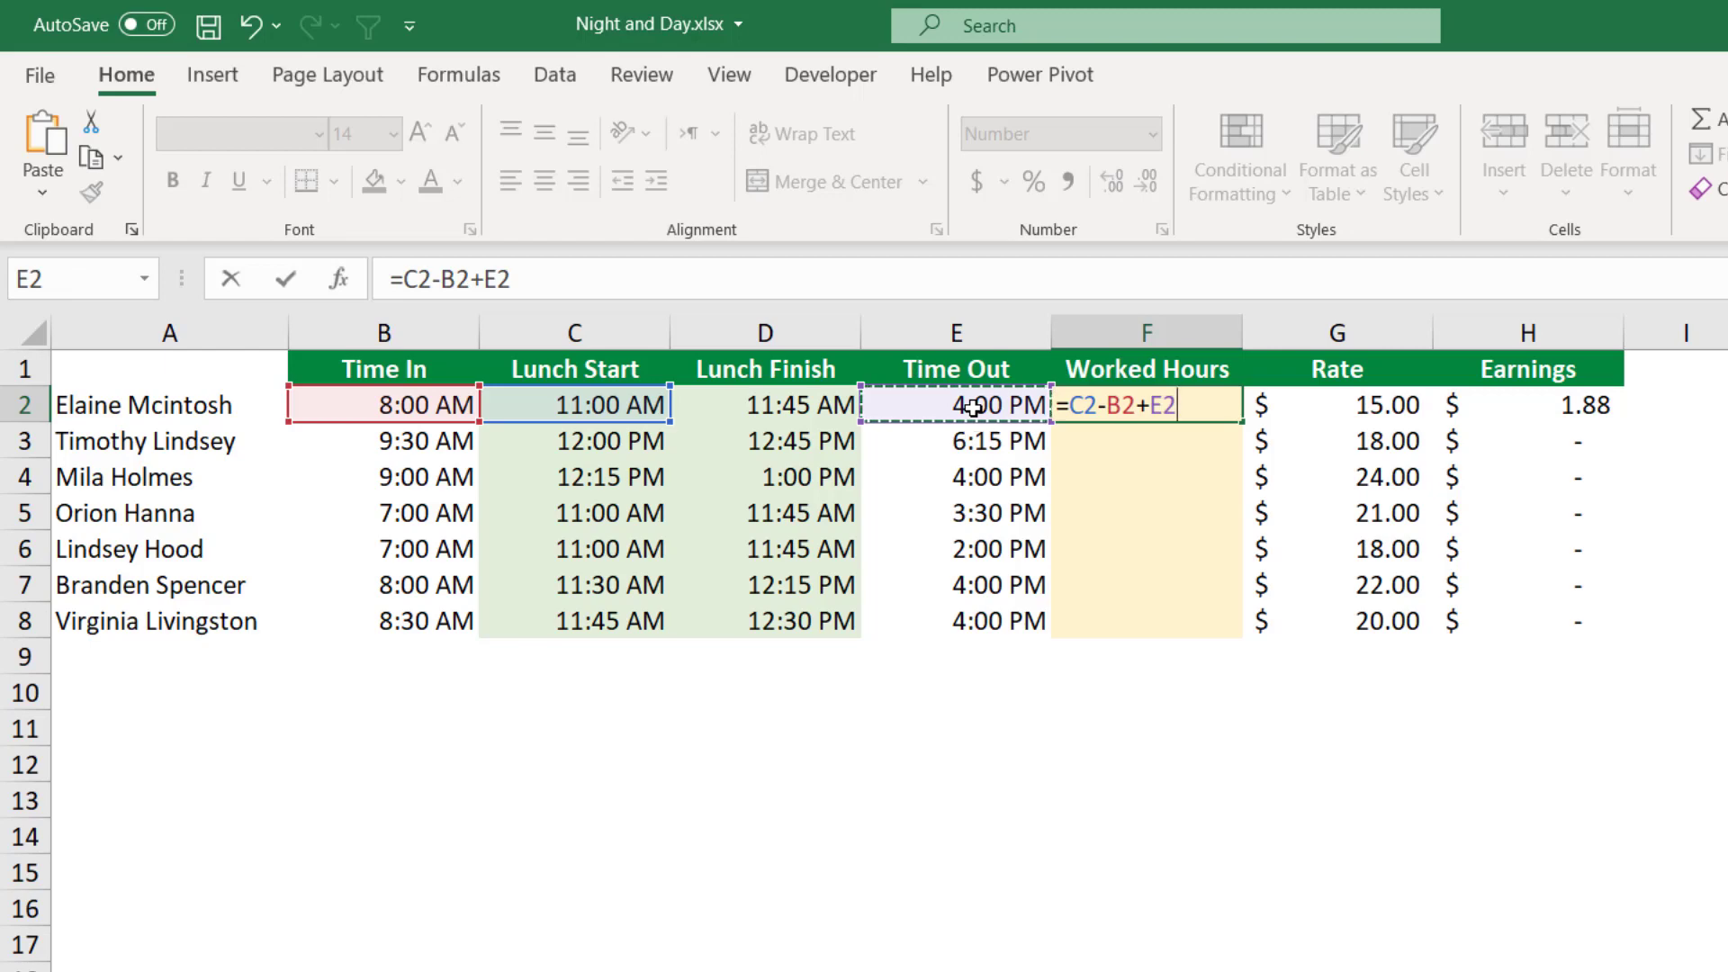
type("-")
left_click(781, 404)
key("ctrl+Return")
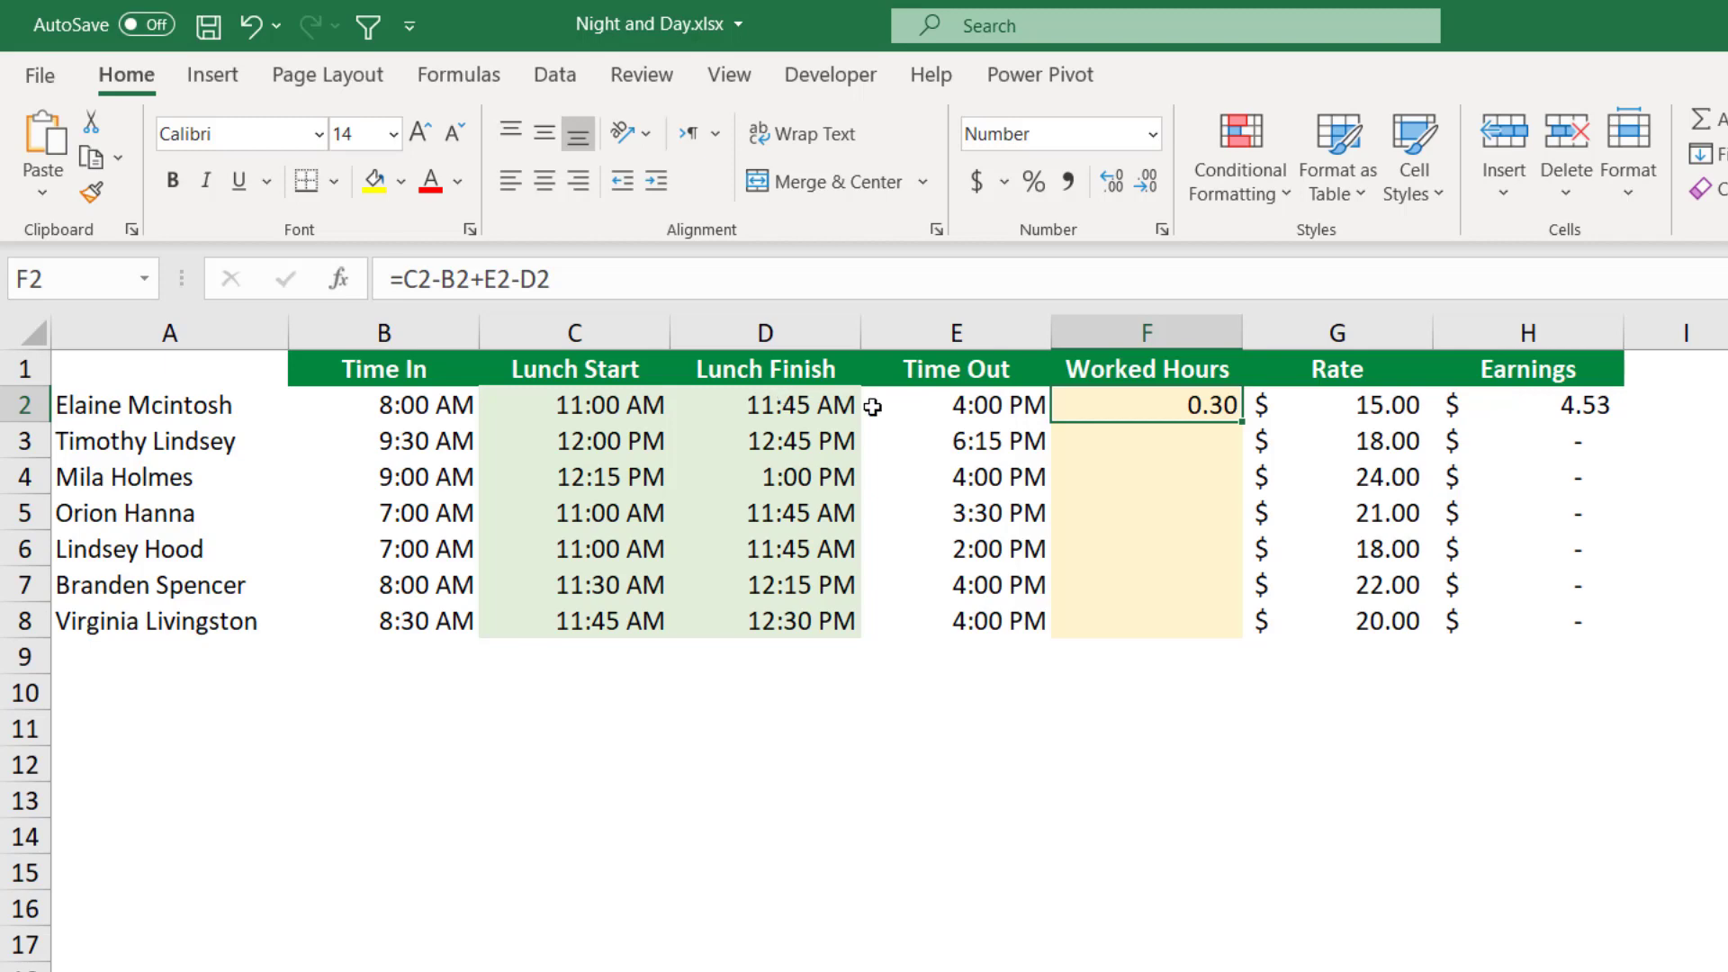
- Convert the worked time in F2 to hours with =(C2-B2+E2-D2)*24 and fill the formula down to F8
double_click(1159, 406)
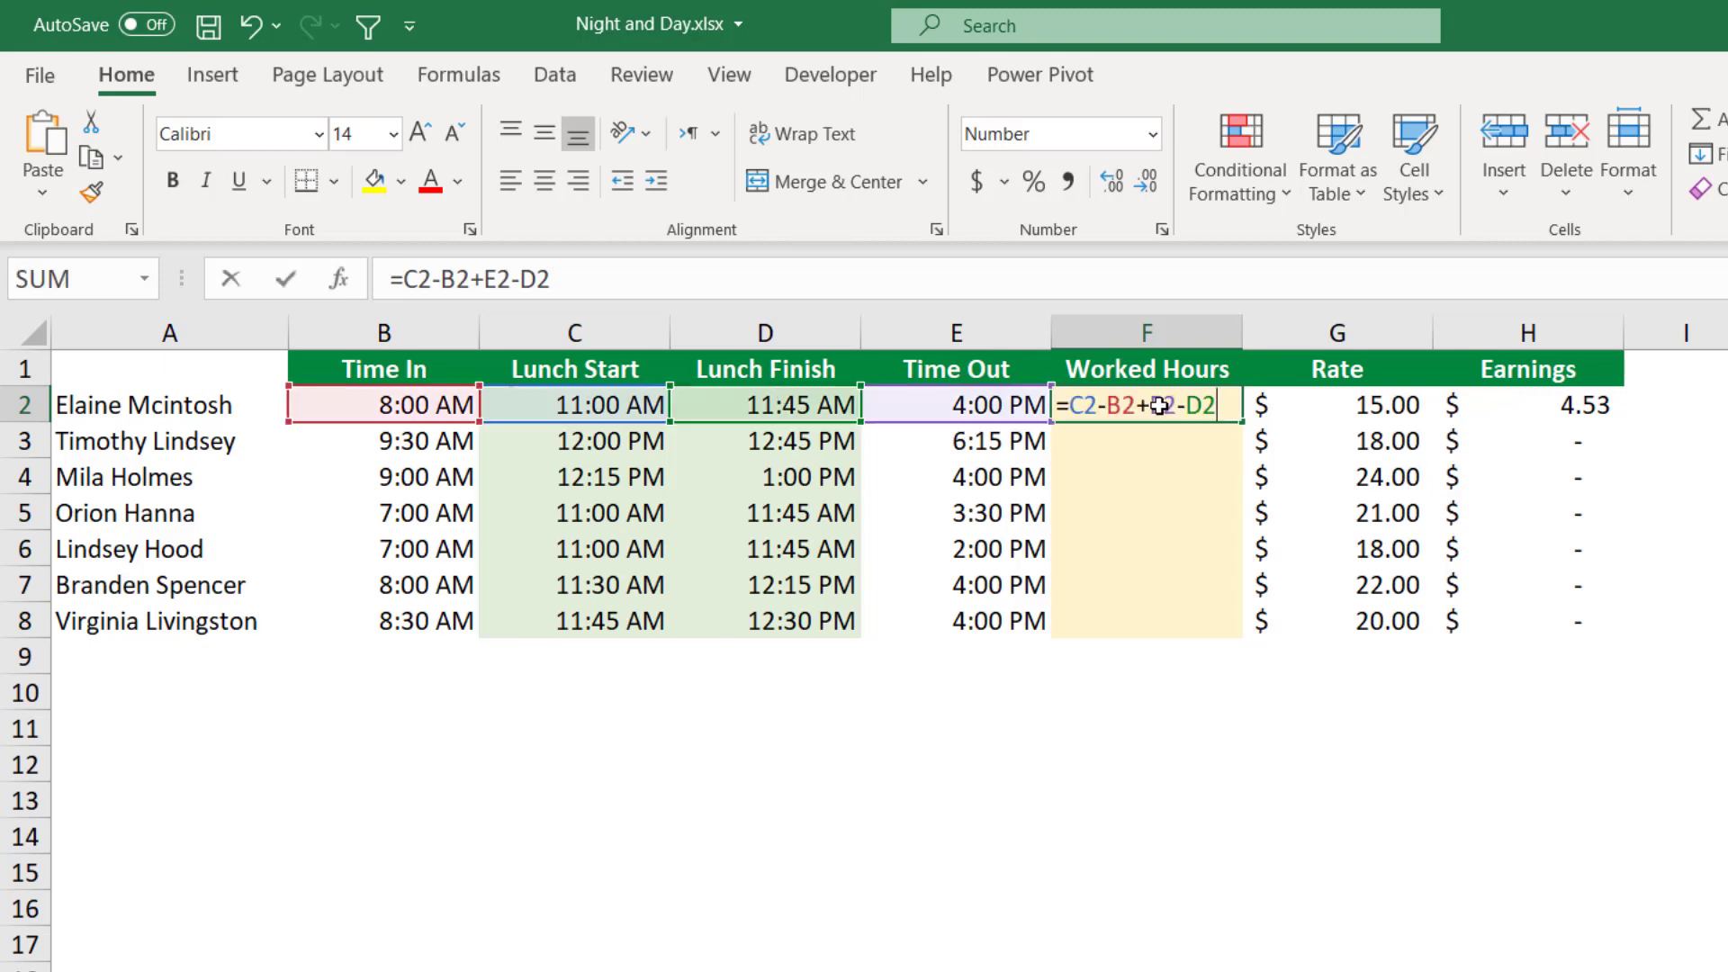
left_click(1065, 406)
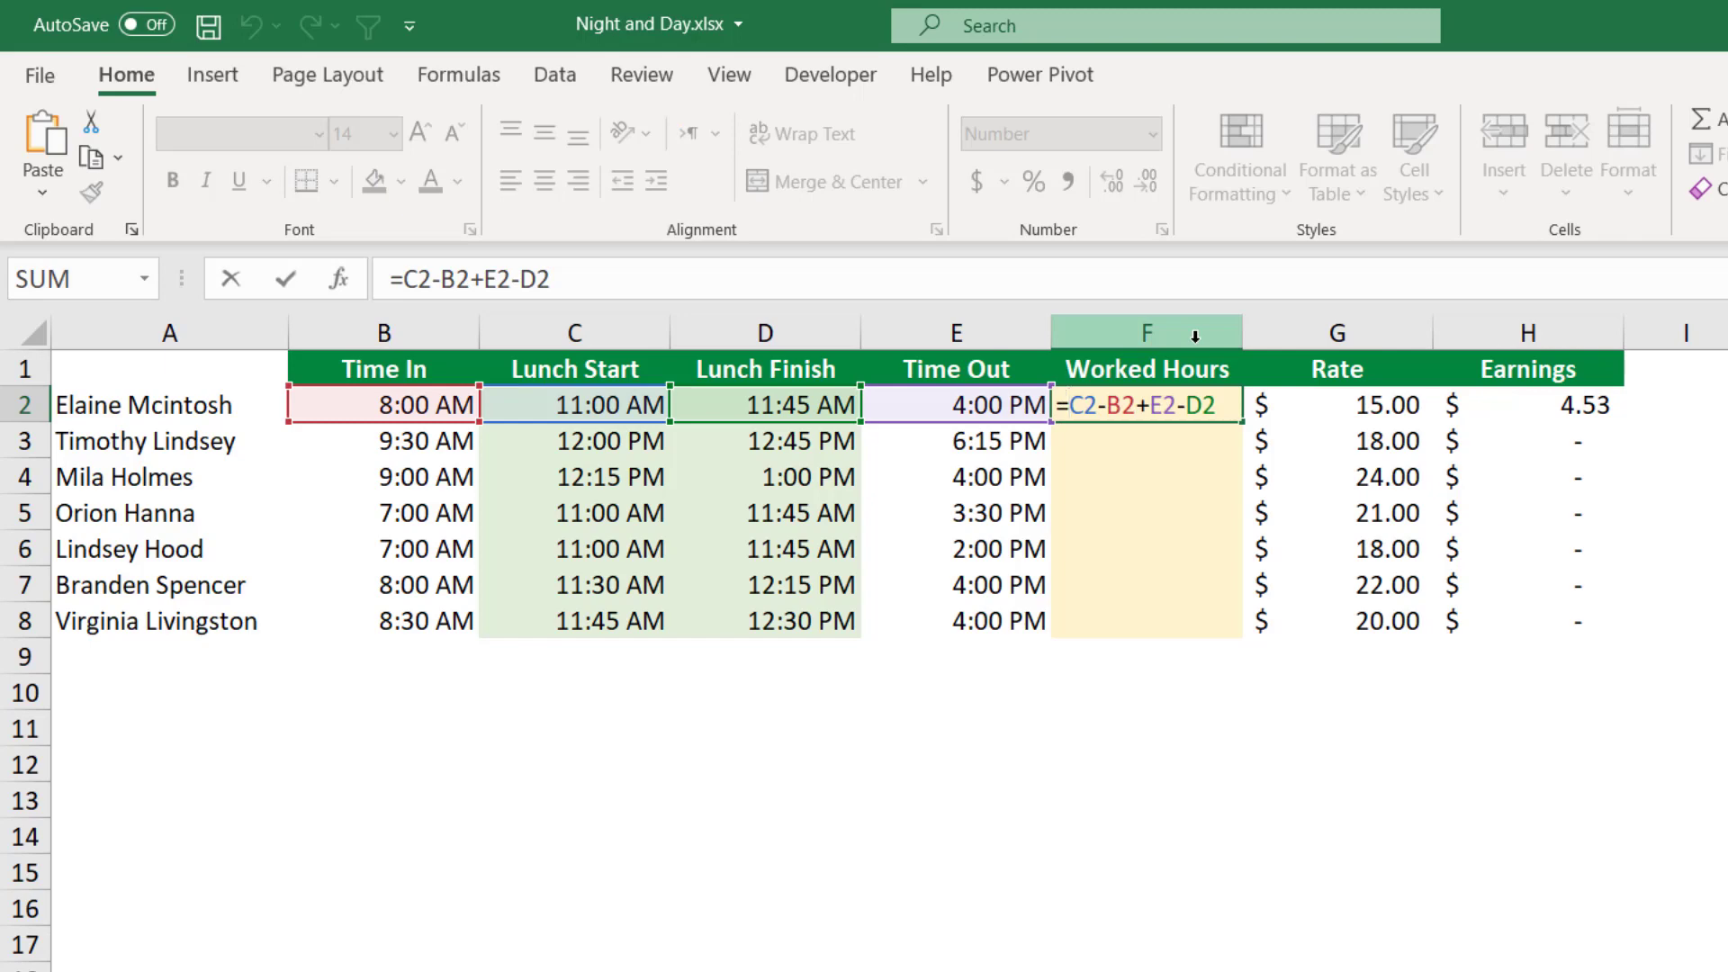
type("(")
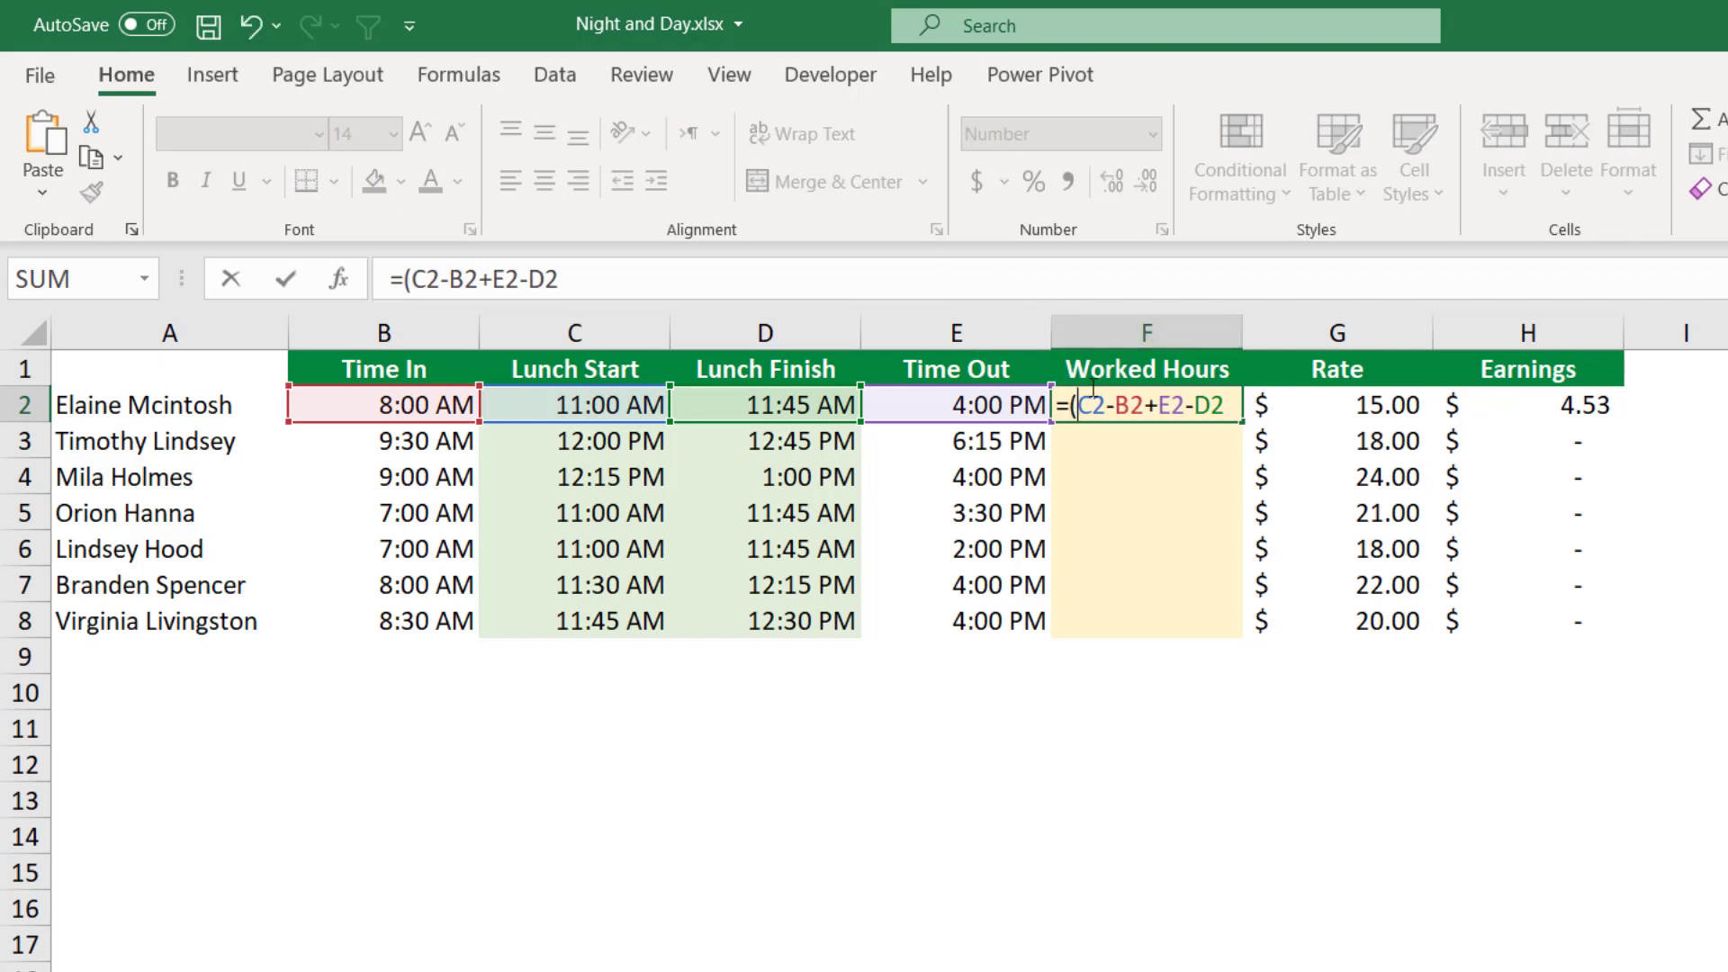
key("End")
type(")*24")
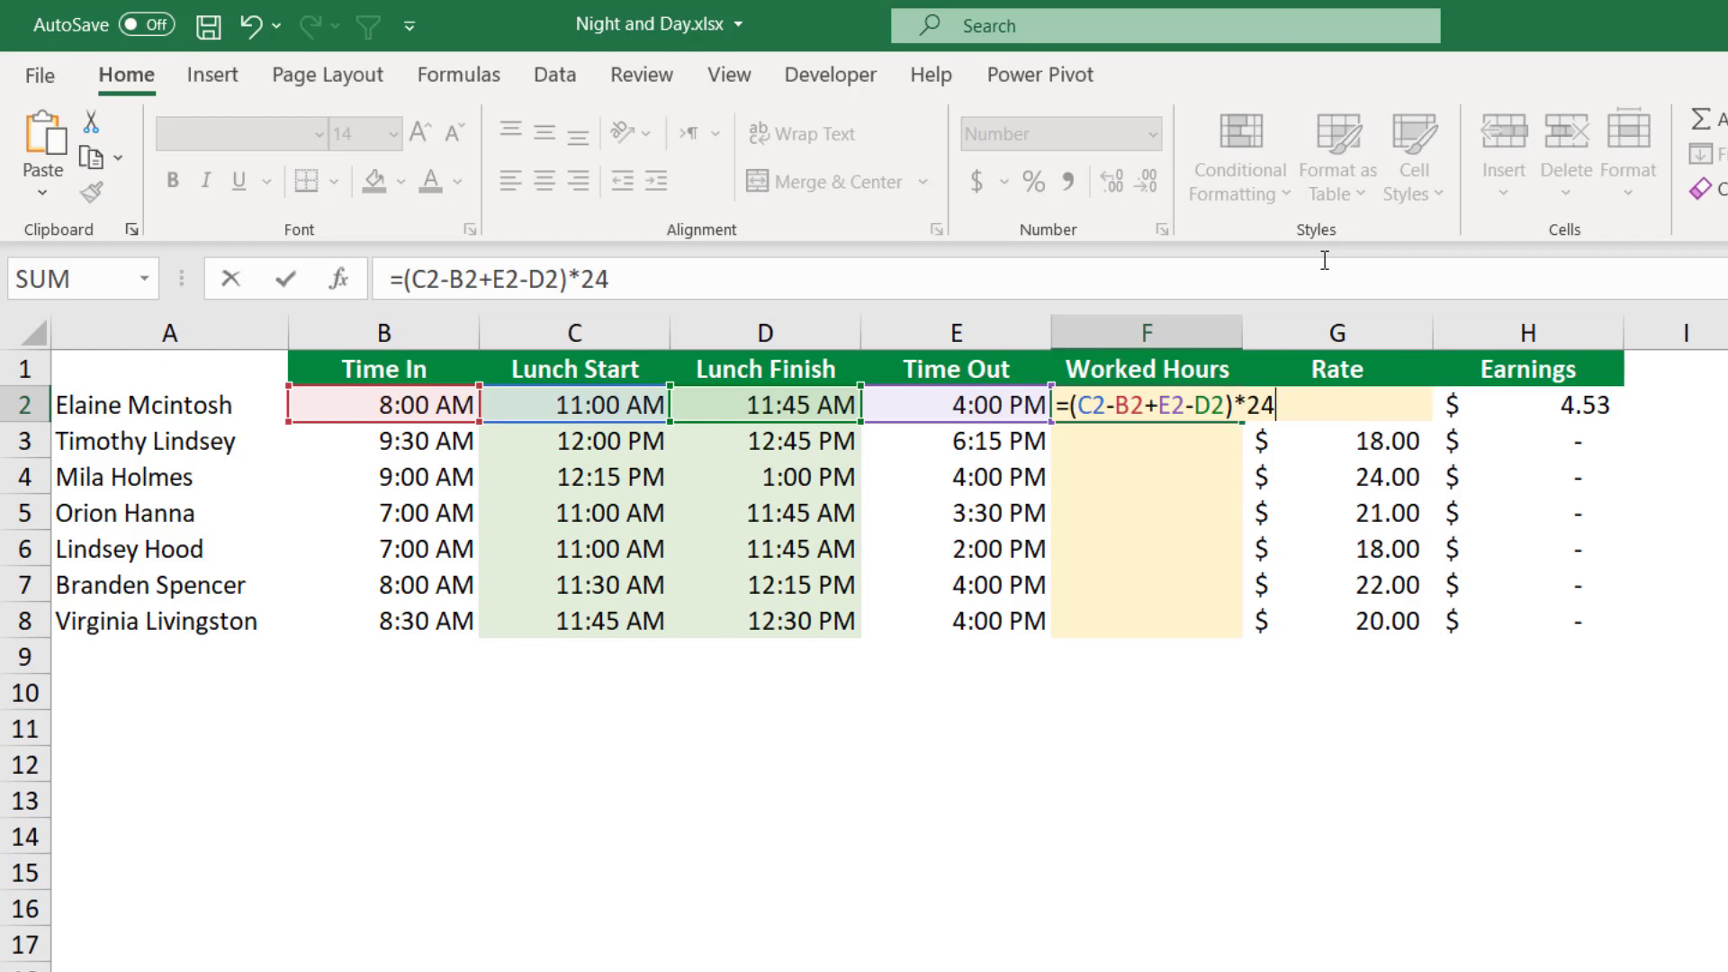
key("Return")
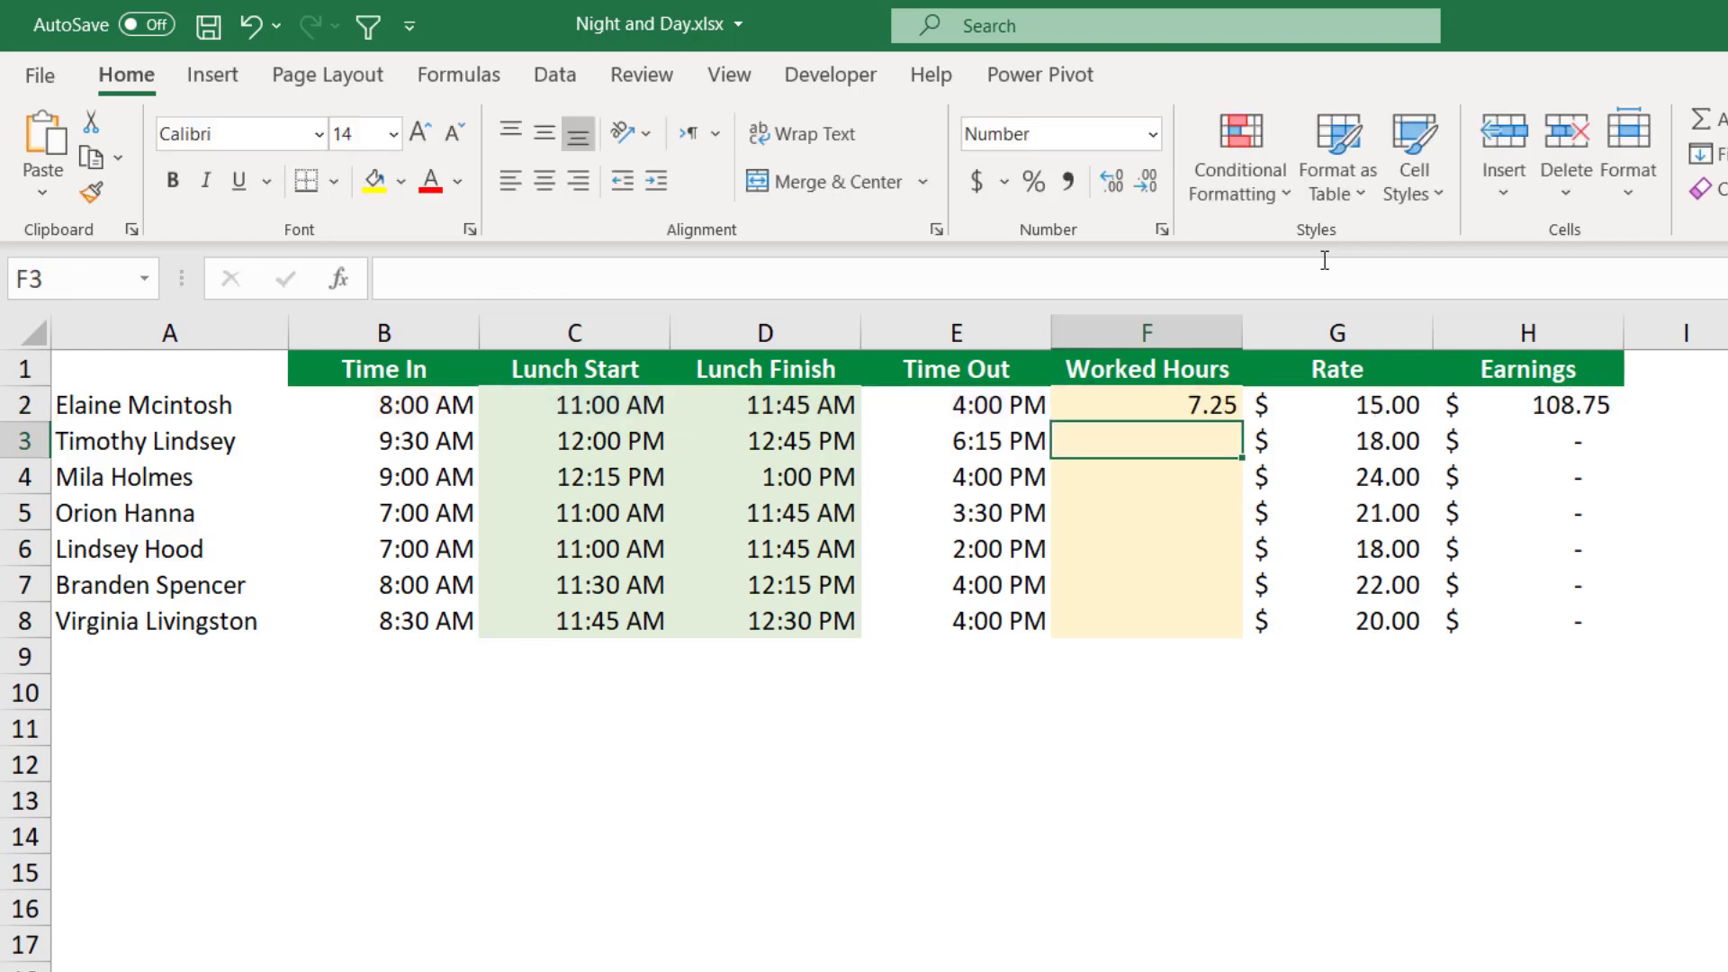
left_click(1151, 400)
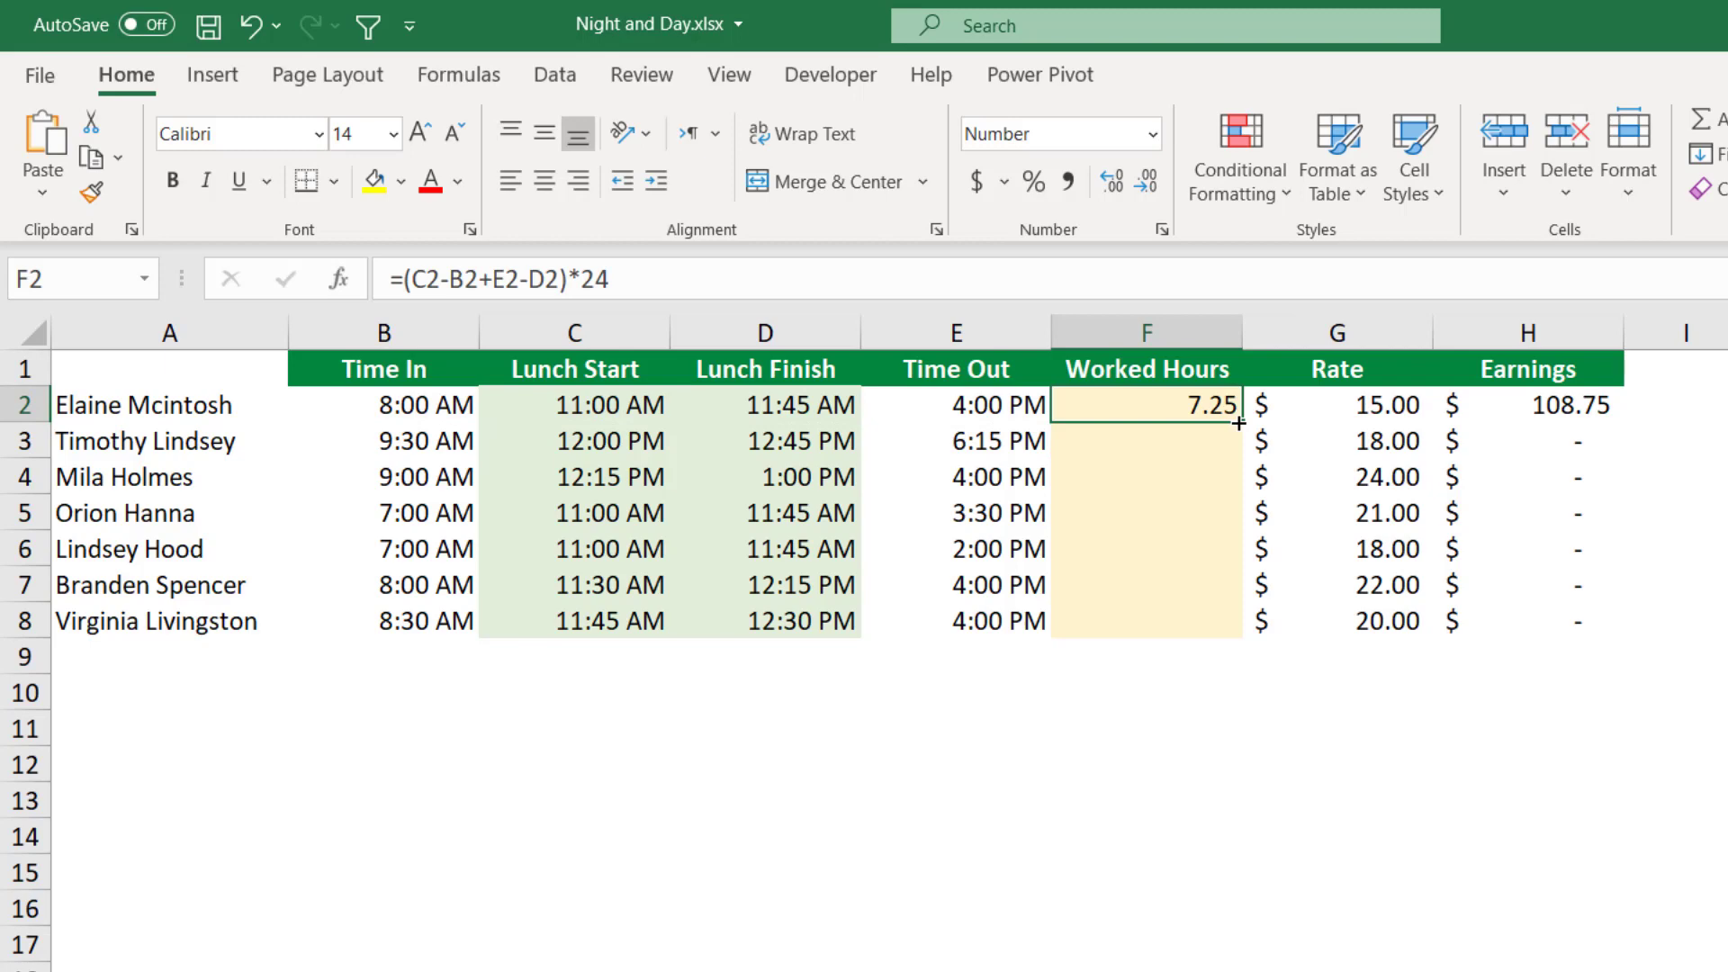
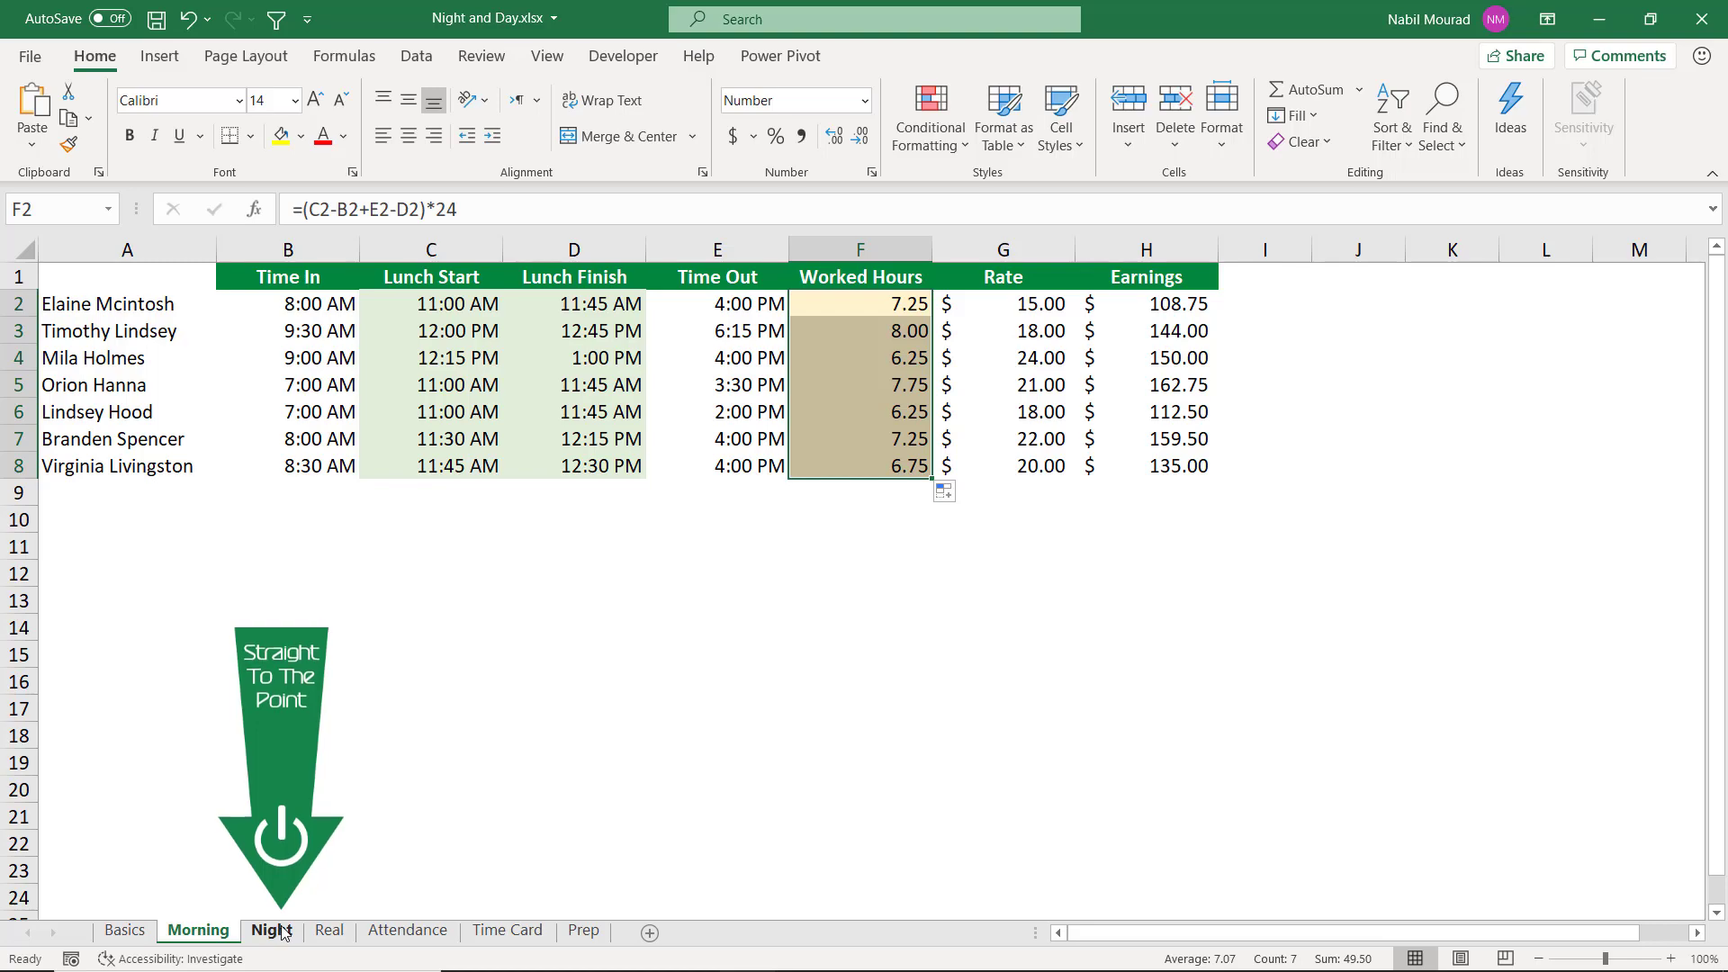
- On the Night sheet, enter =C11-B11 in F11 to subtract Start from Finish in the Concept table
left_click(274, 930)
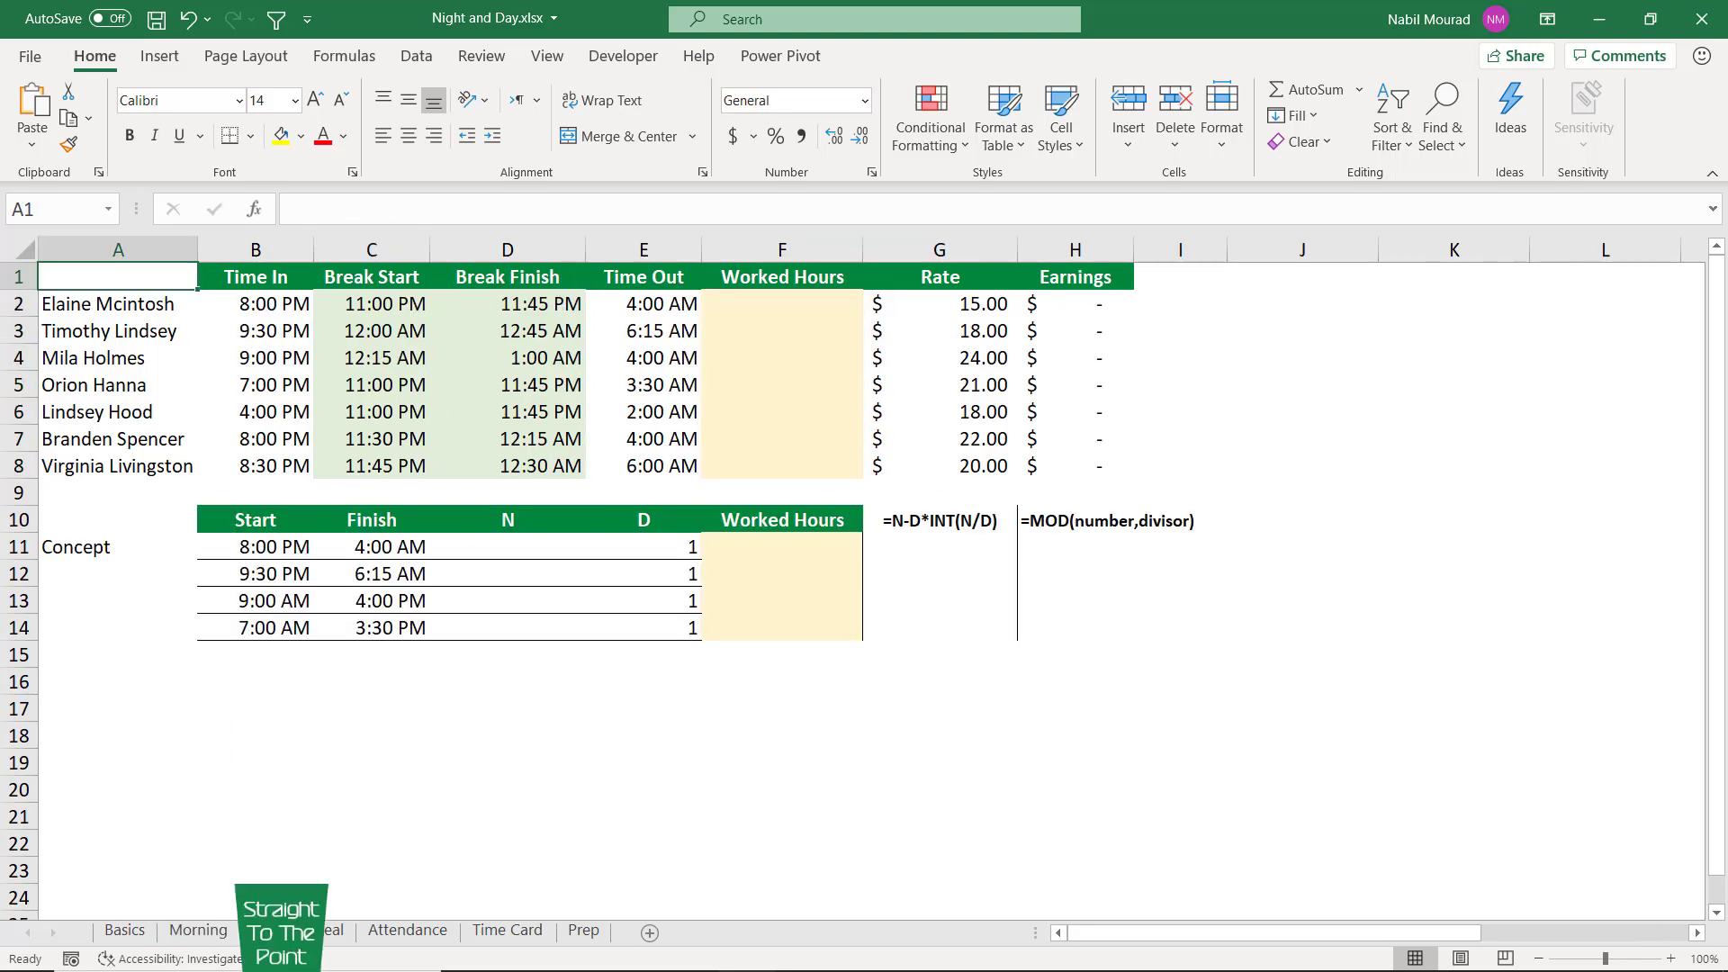
left_click(256, 551)
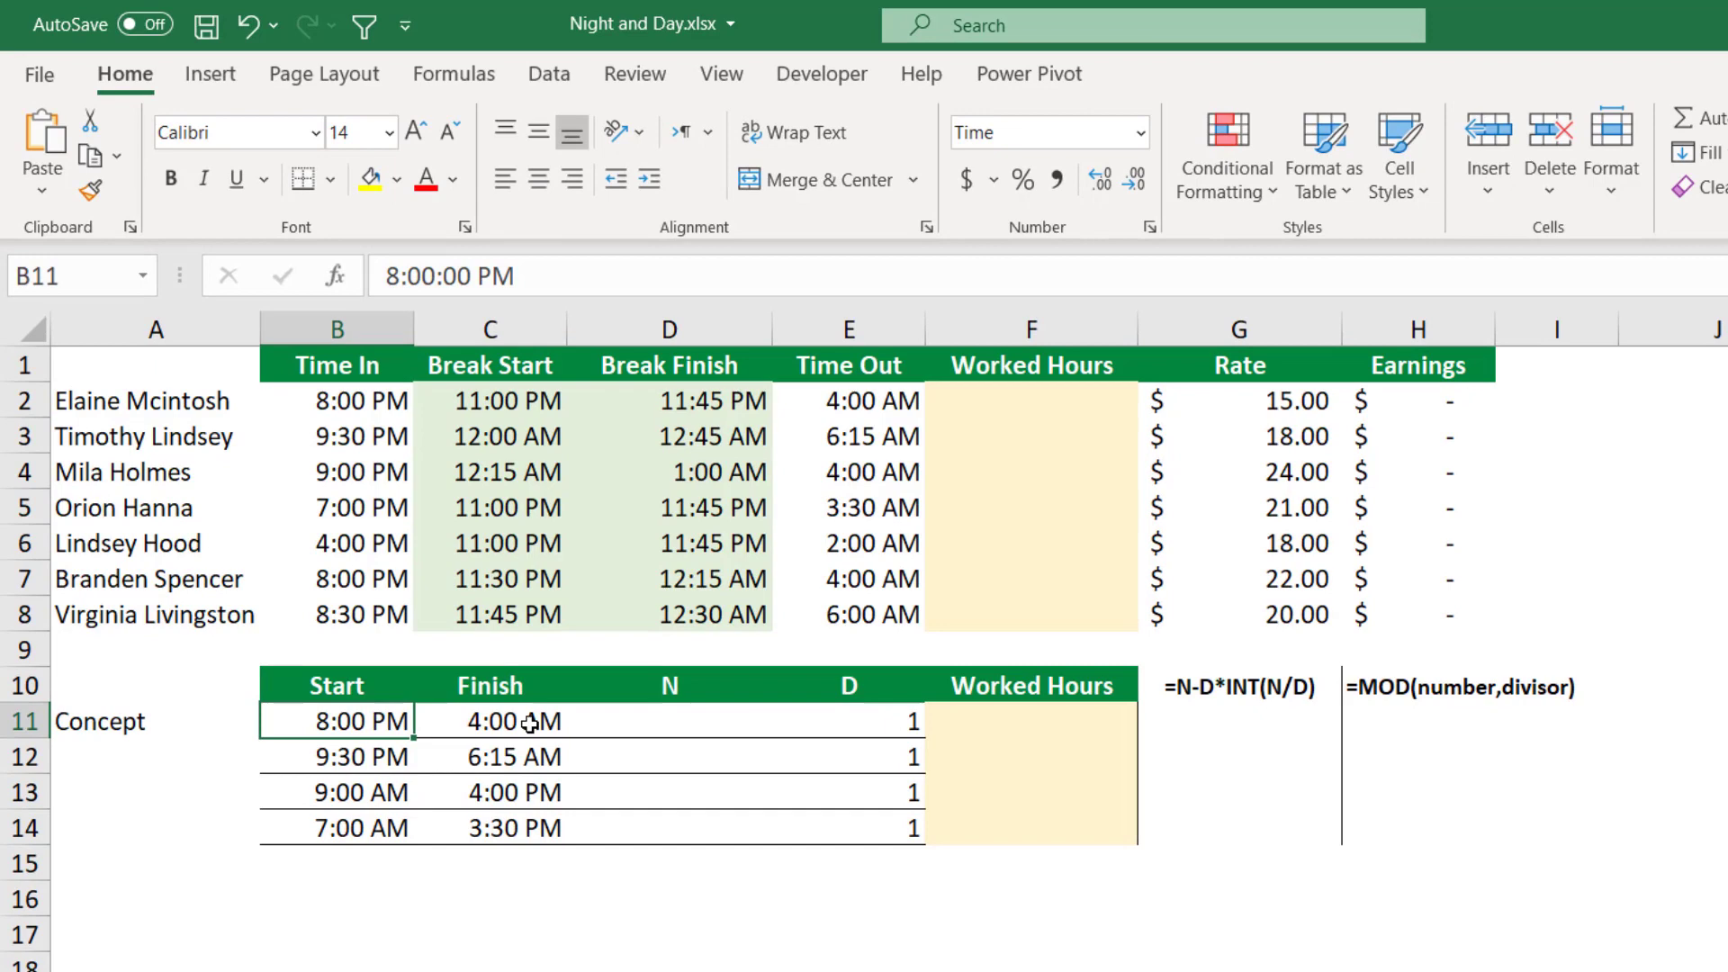
left_click(329, 551)
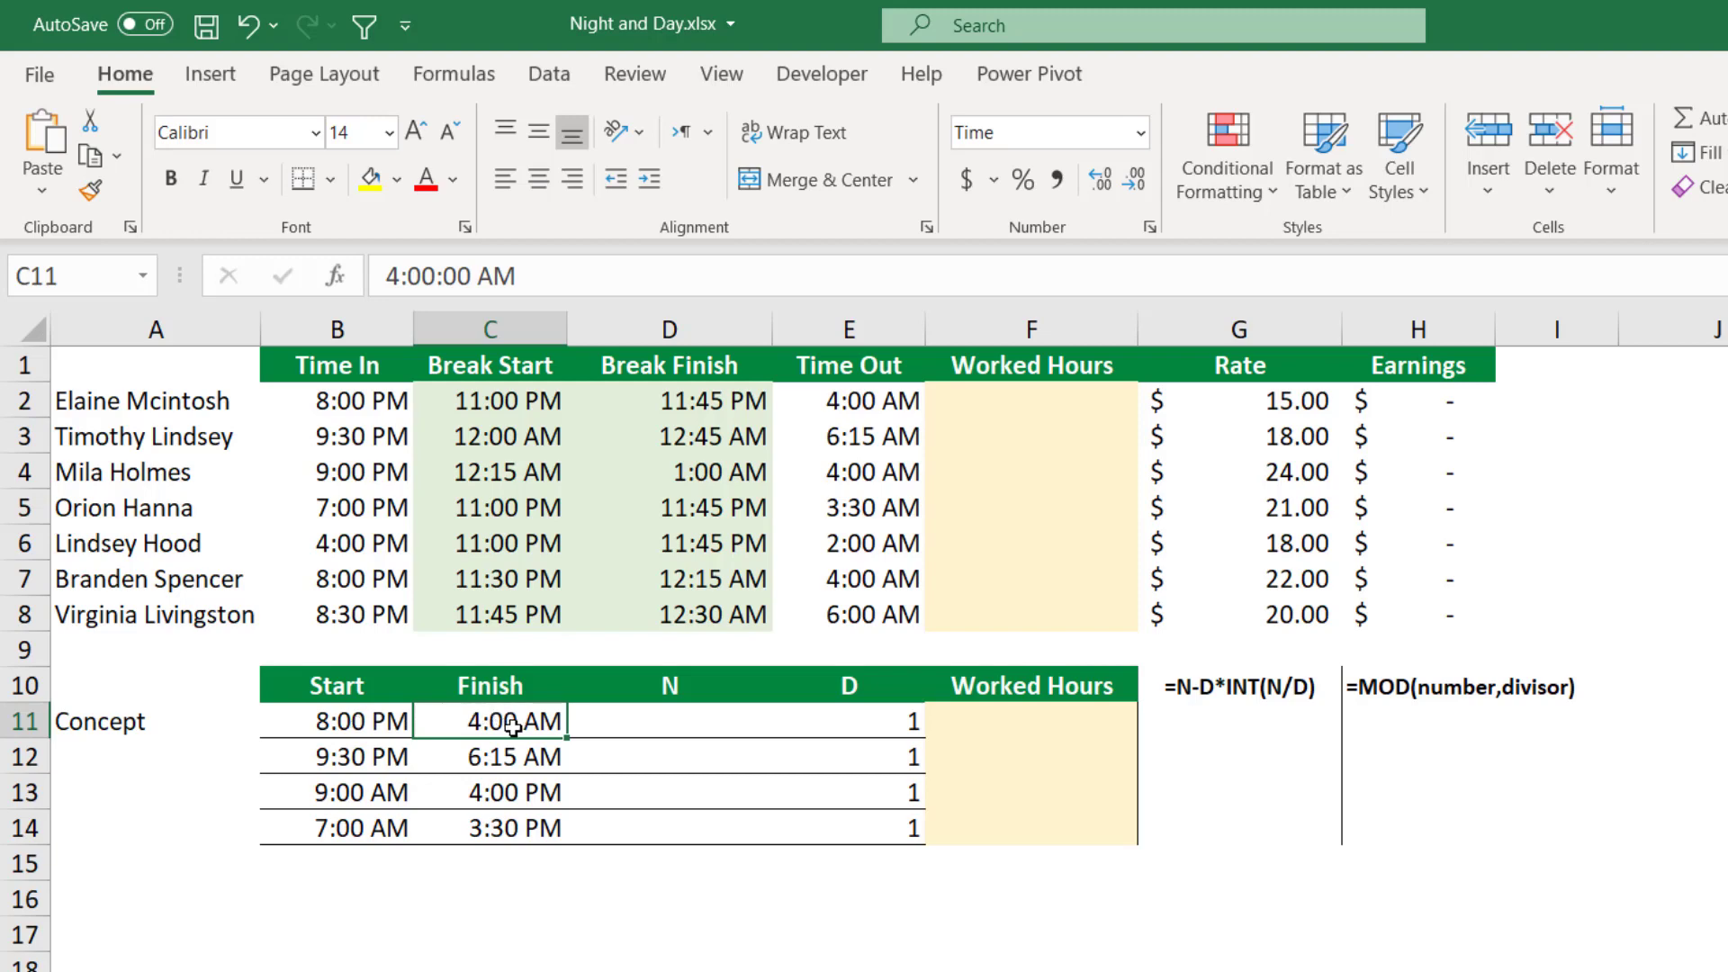
left_click(1040, 715)
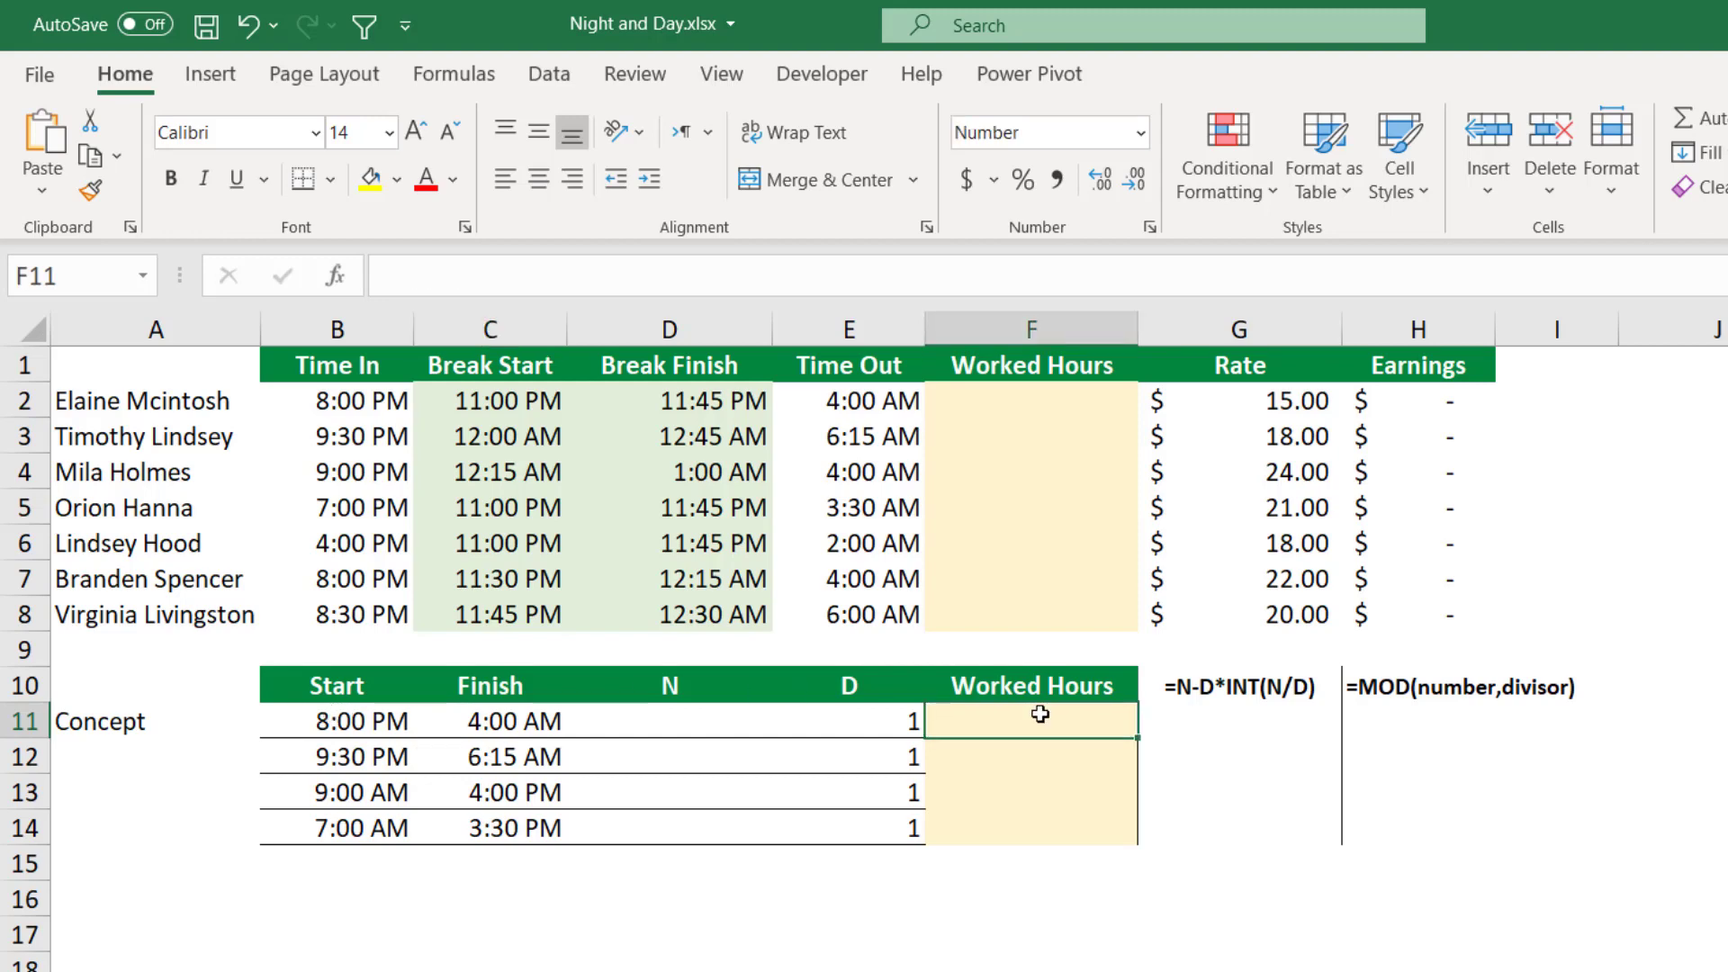
type("=")
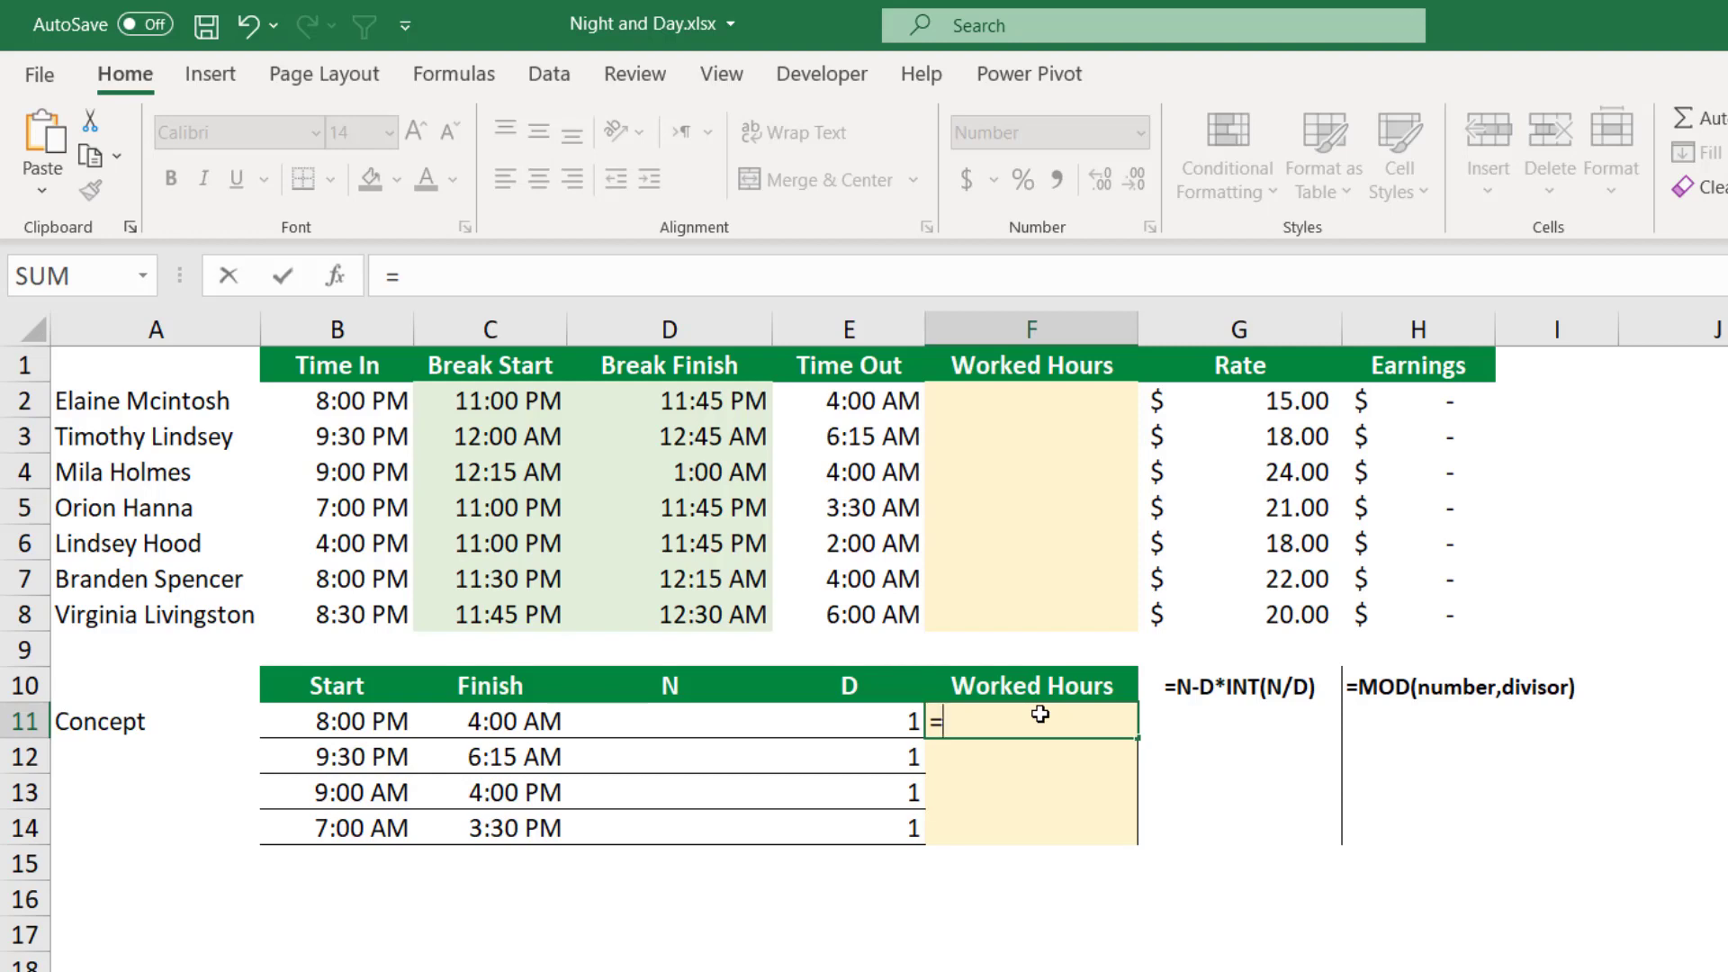
left_click(538, 724)
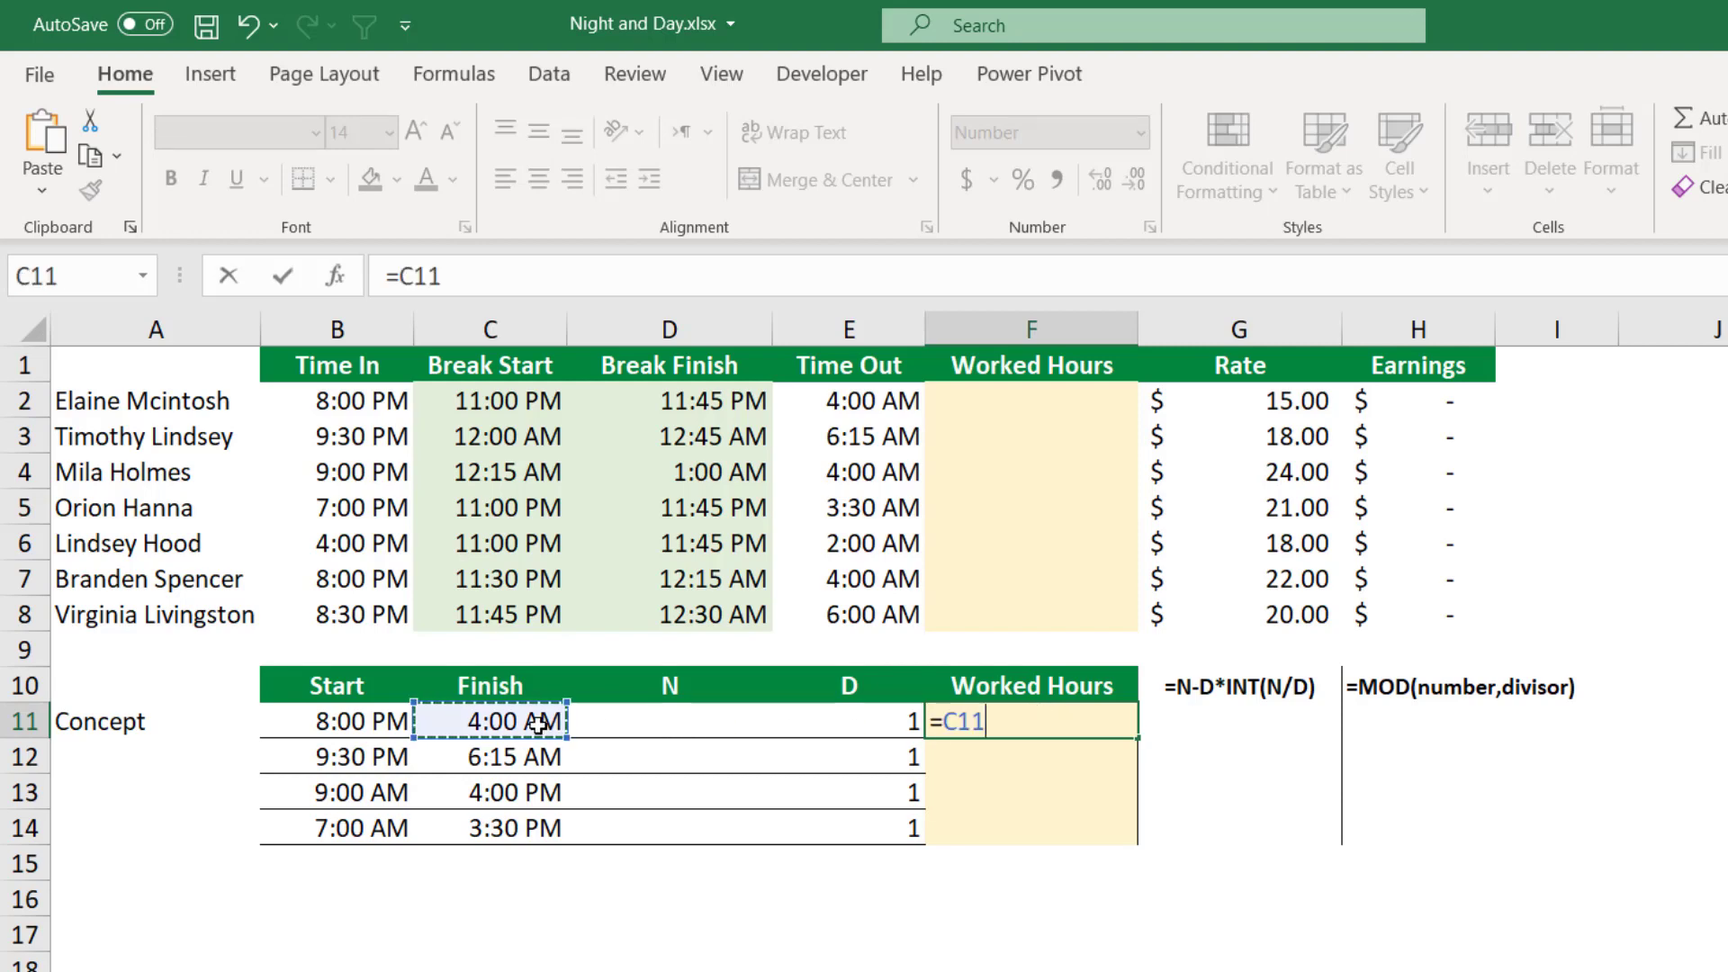
type("-")
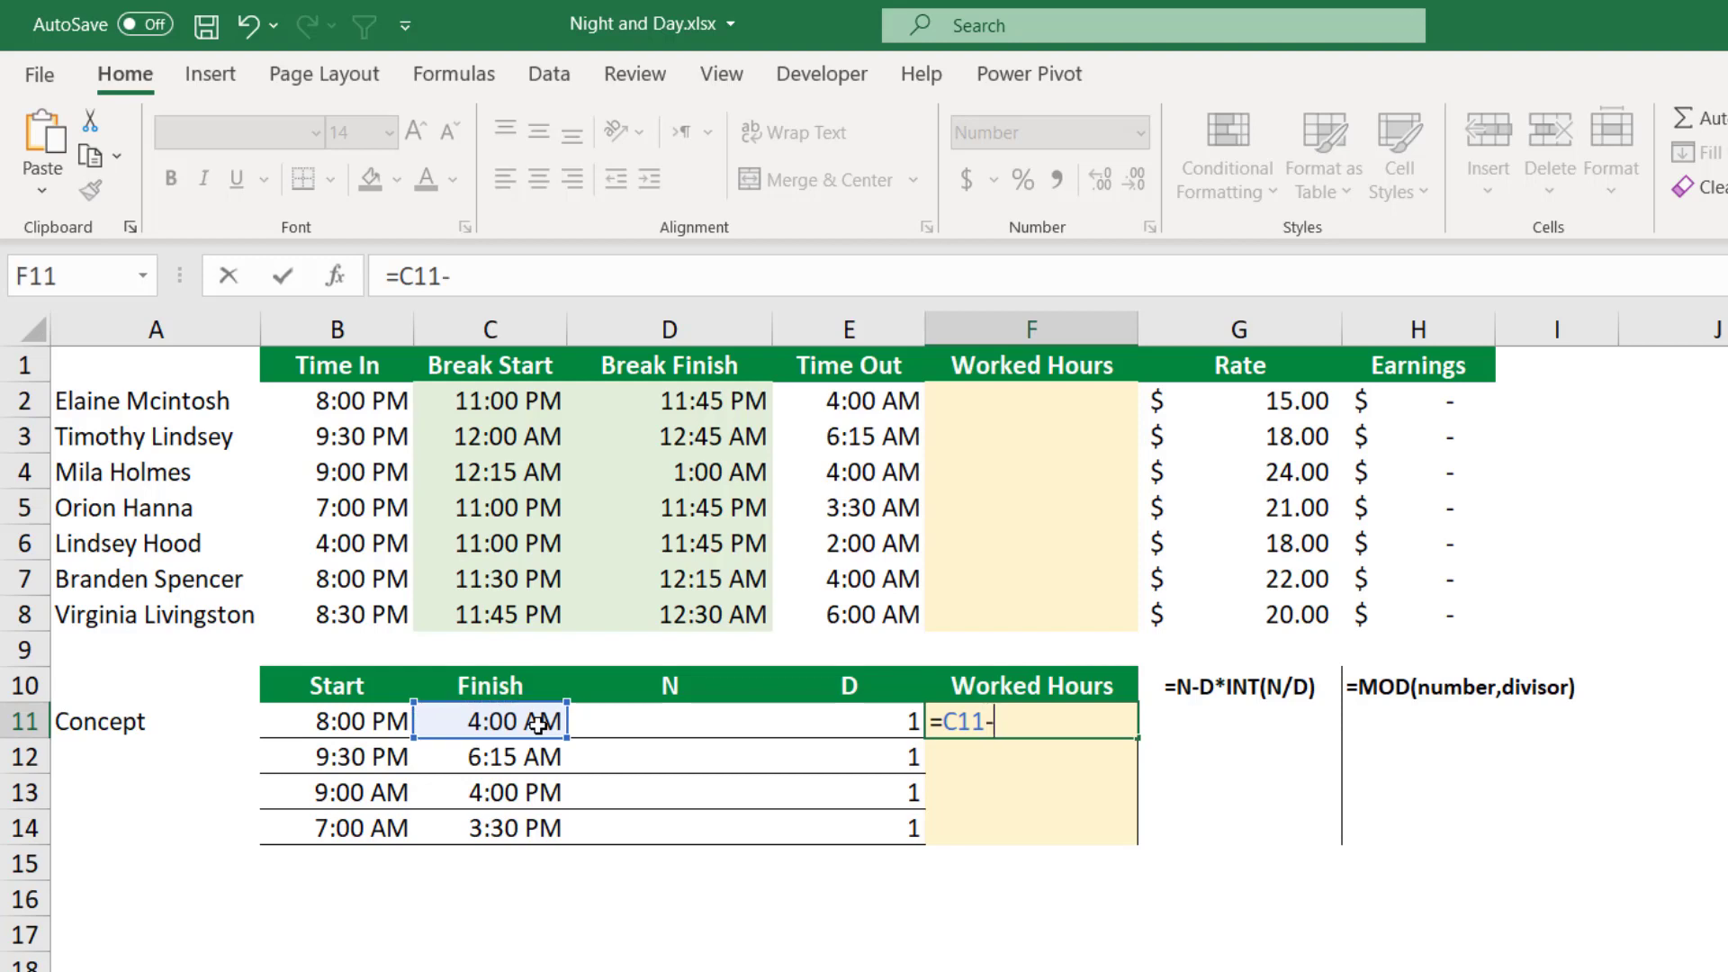
left_click(344, 715)
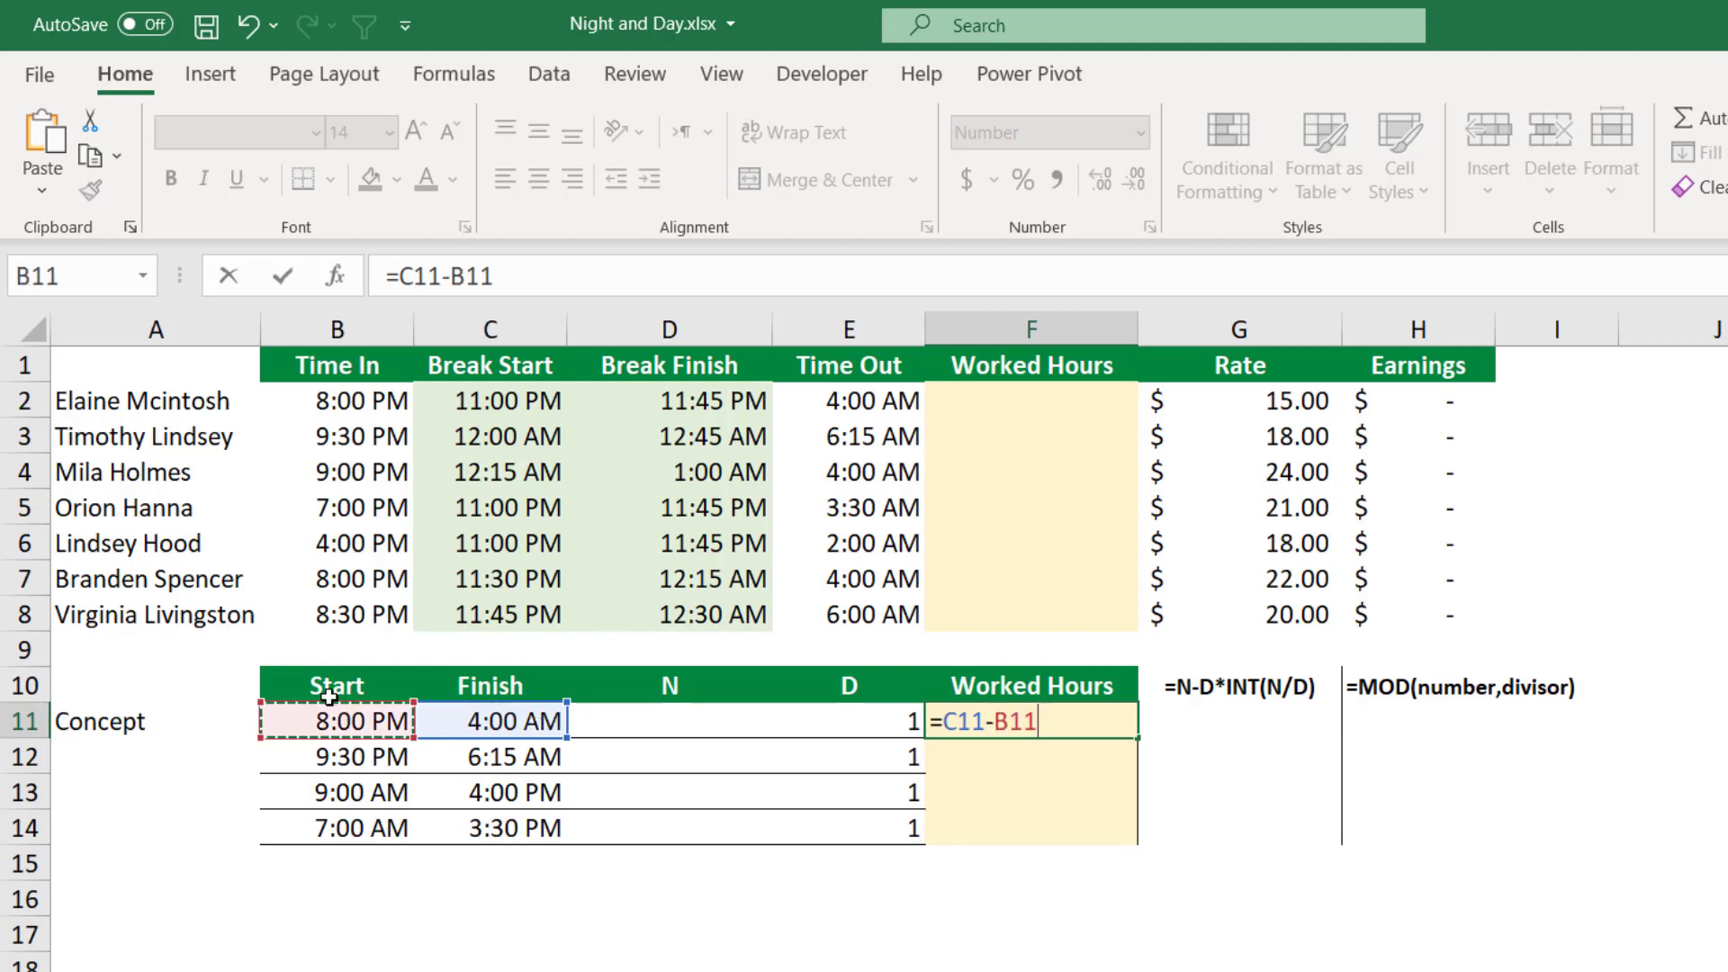
key("ctrl+Return")
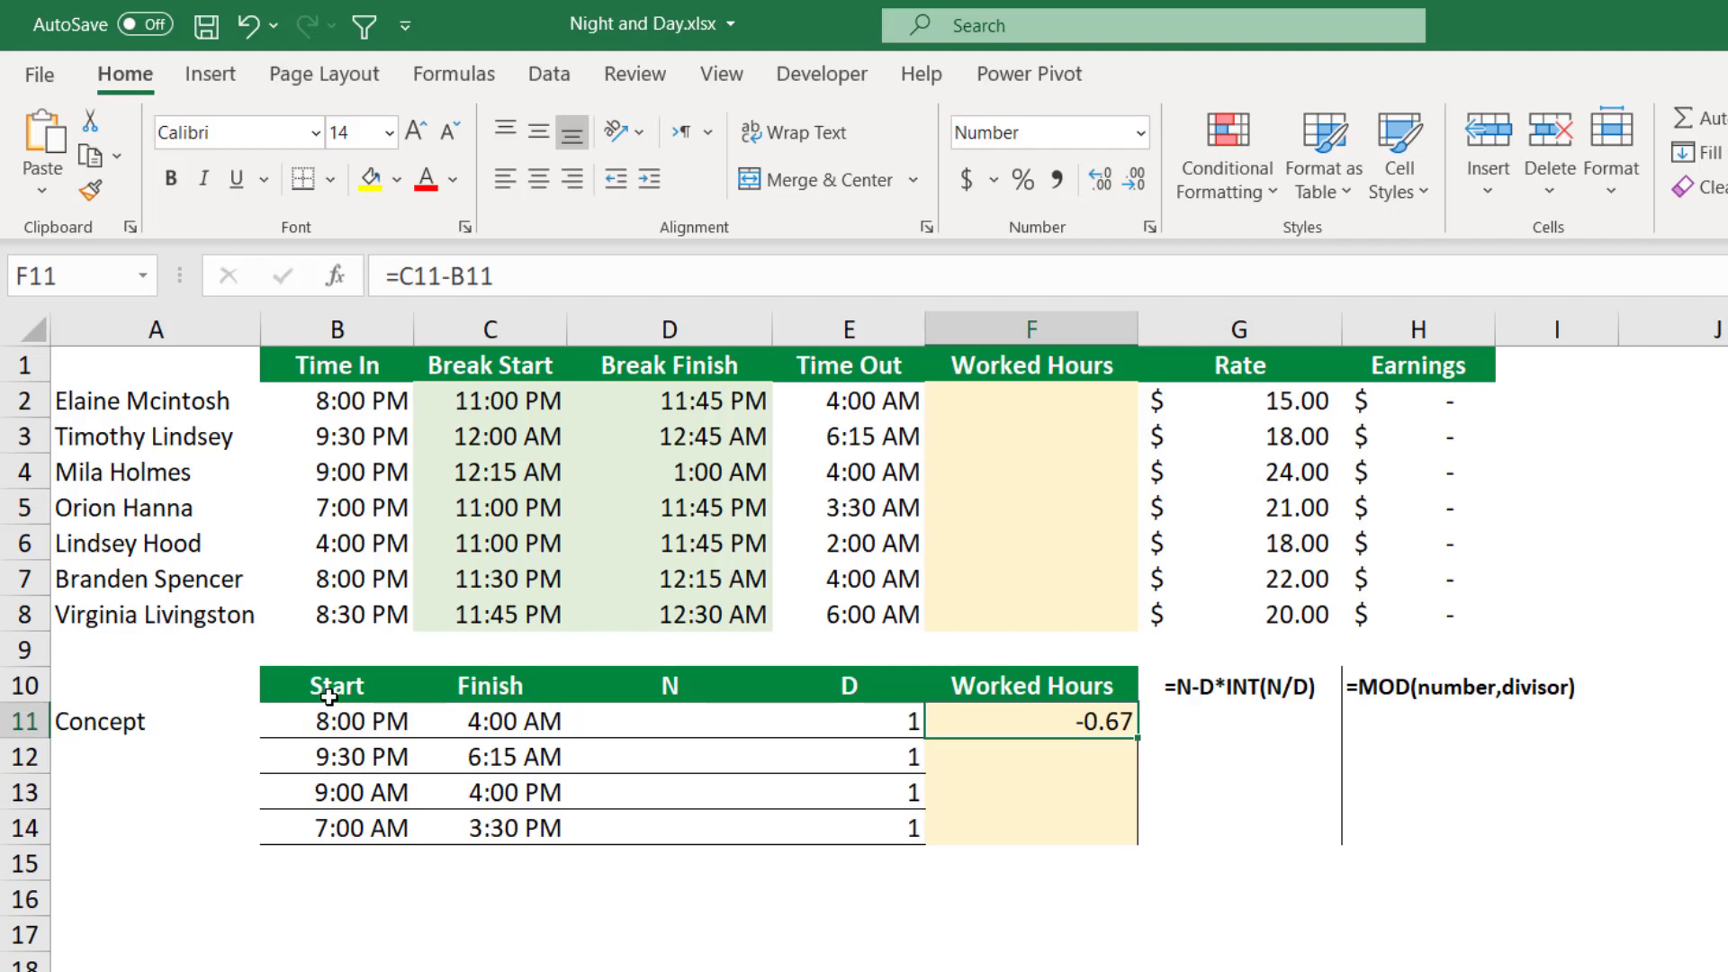
- Change the formula in F11 to =24*(C11-B11) and fill it down to F14
double_click(1041, 725)
left_click(944, 721)
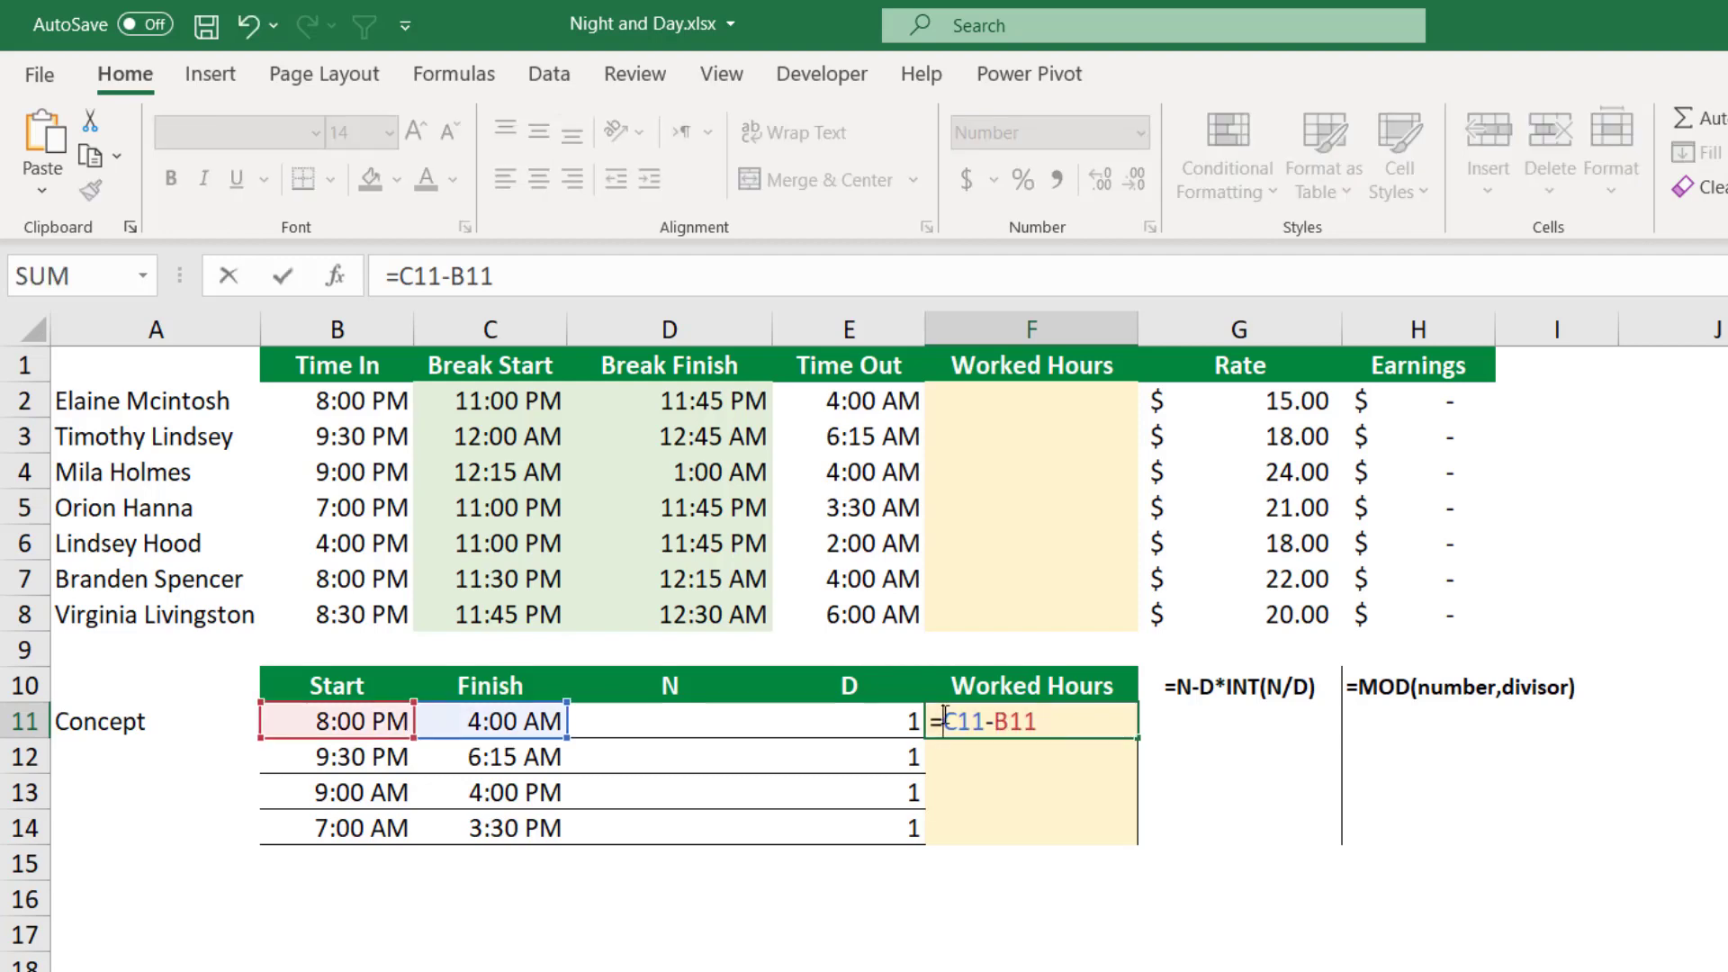
type("24*")
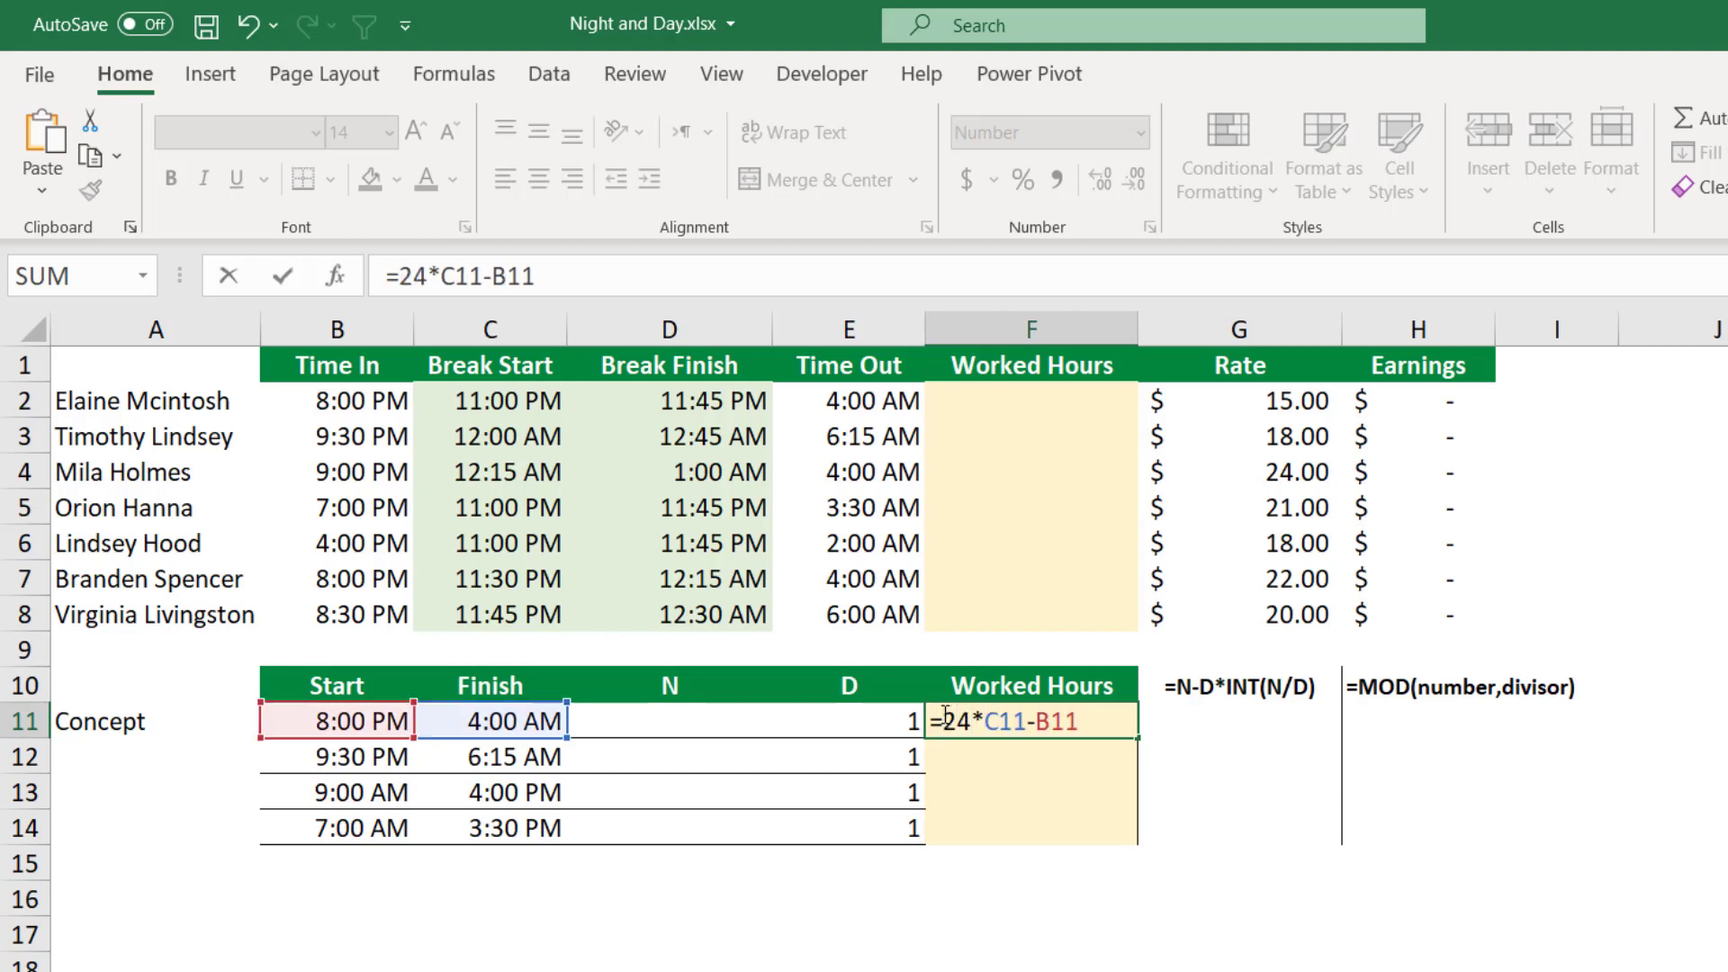
type("(")
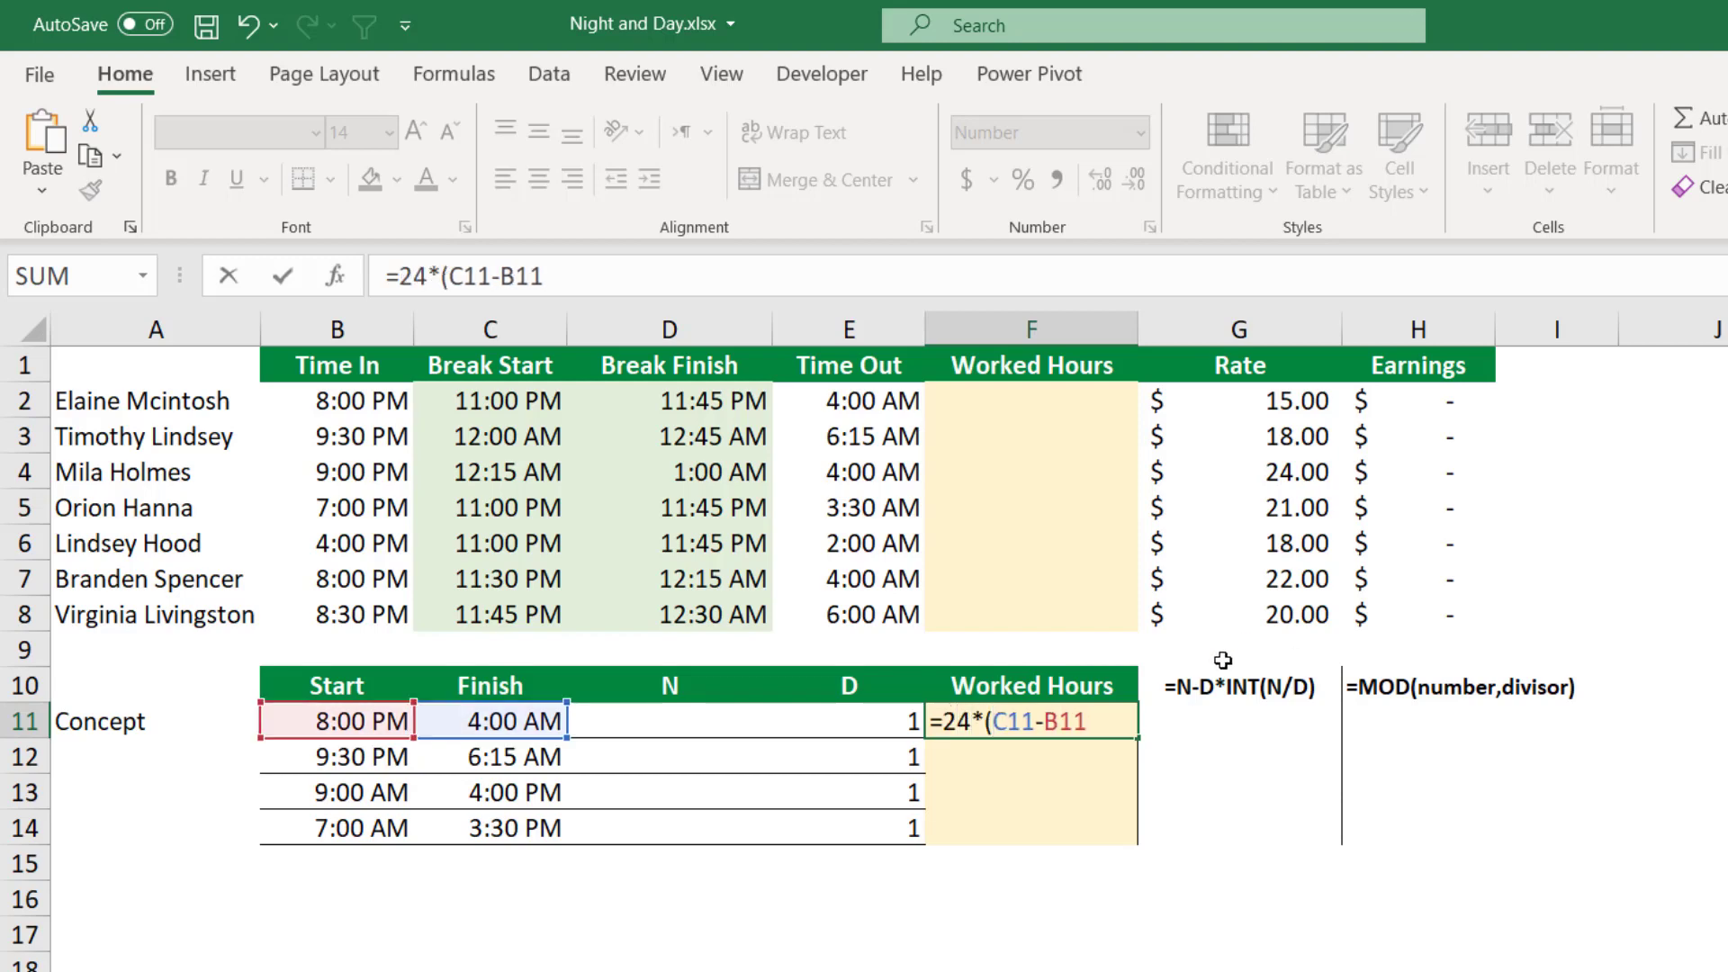
left_click(1097, 711)
type(")")
key("Return")
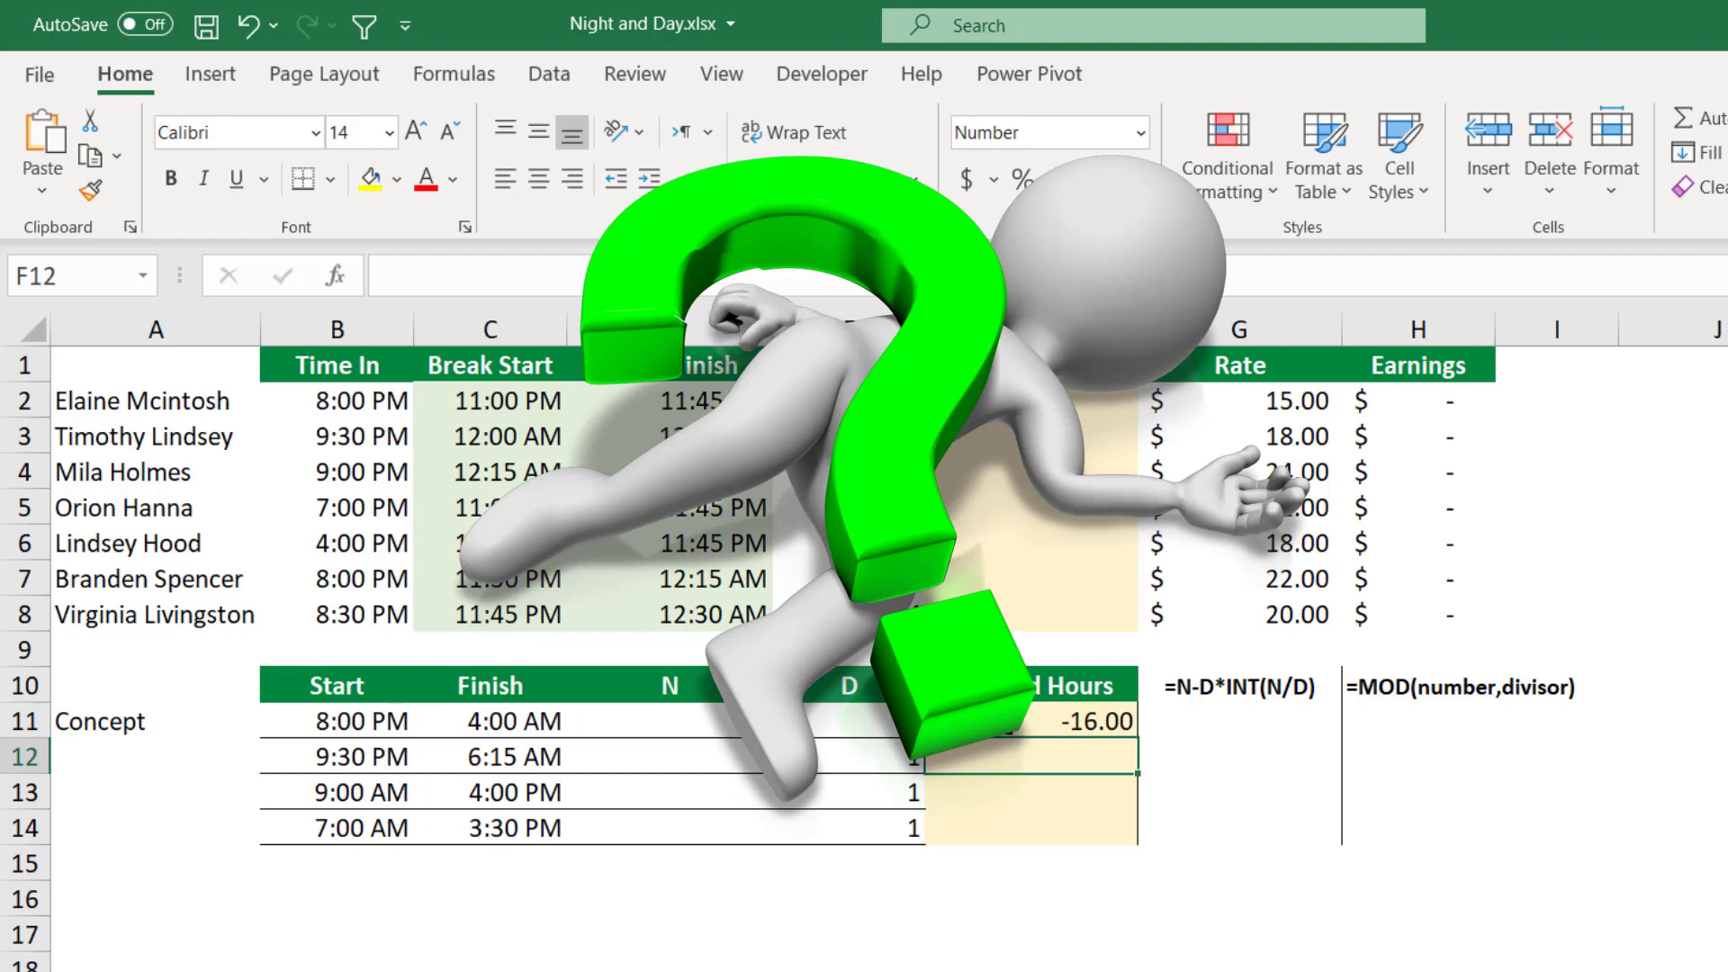
left_click(1111, 722)
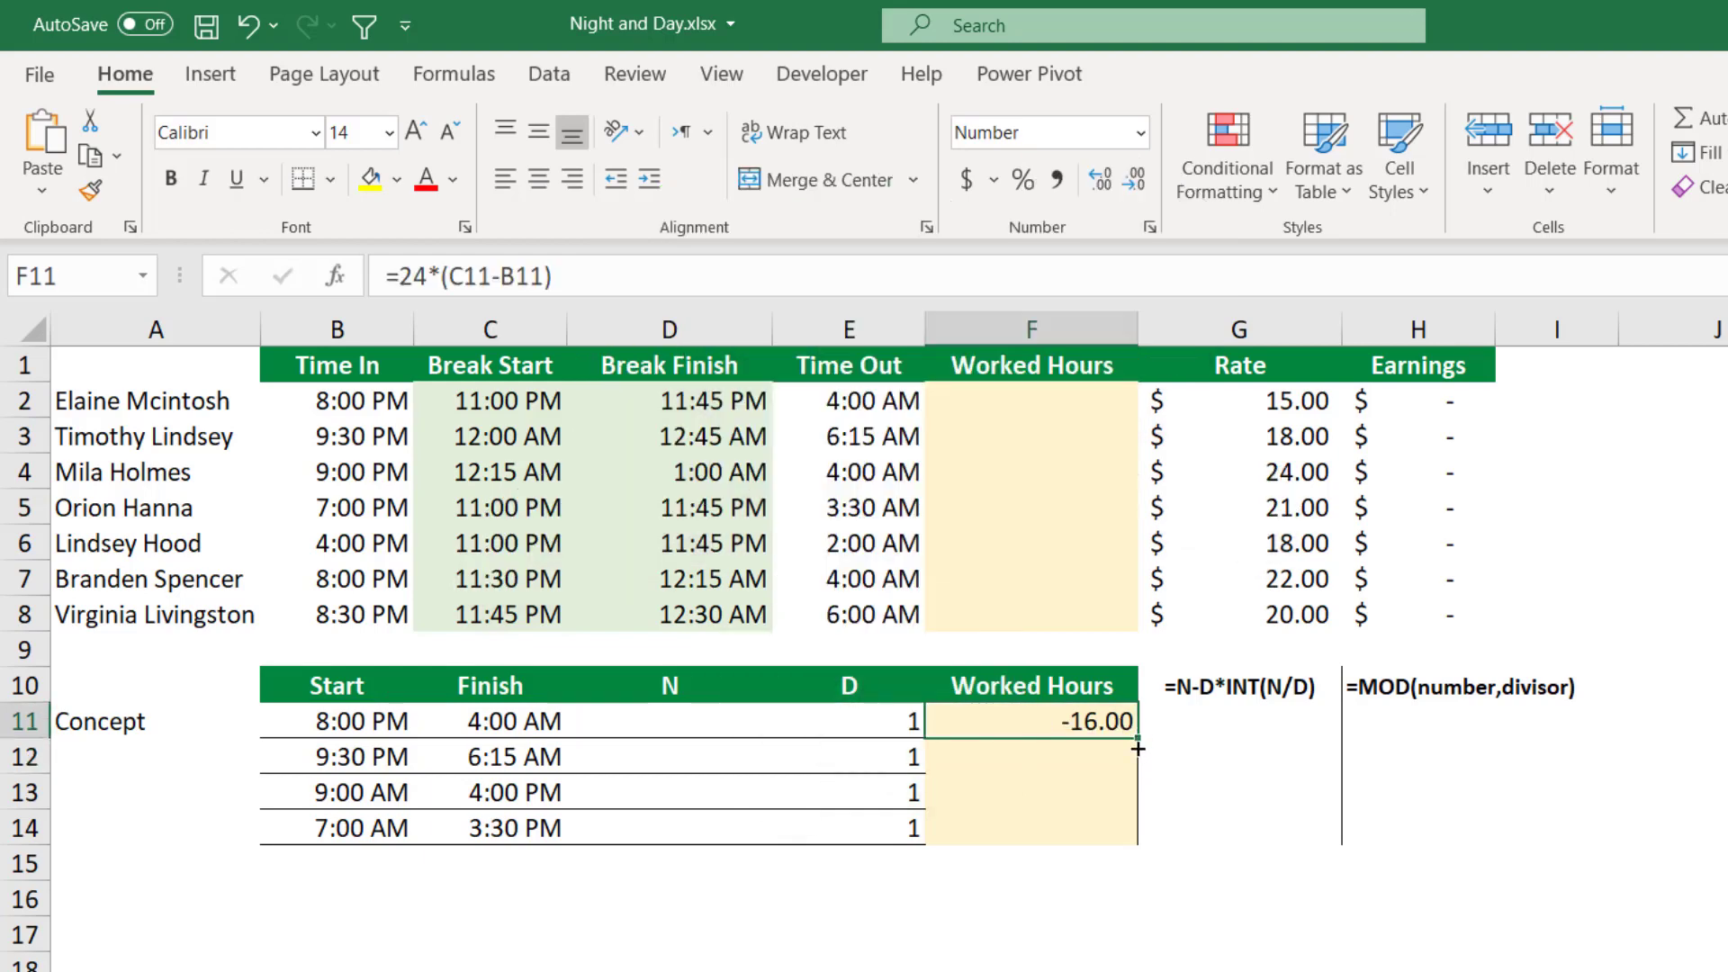
left_click_drag(1138, 736, 1125, 841)
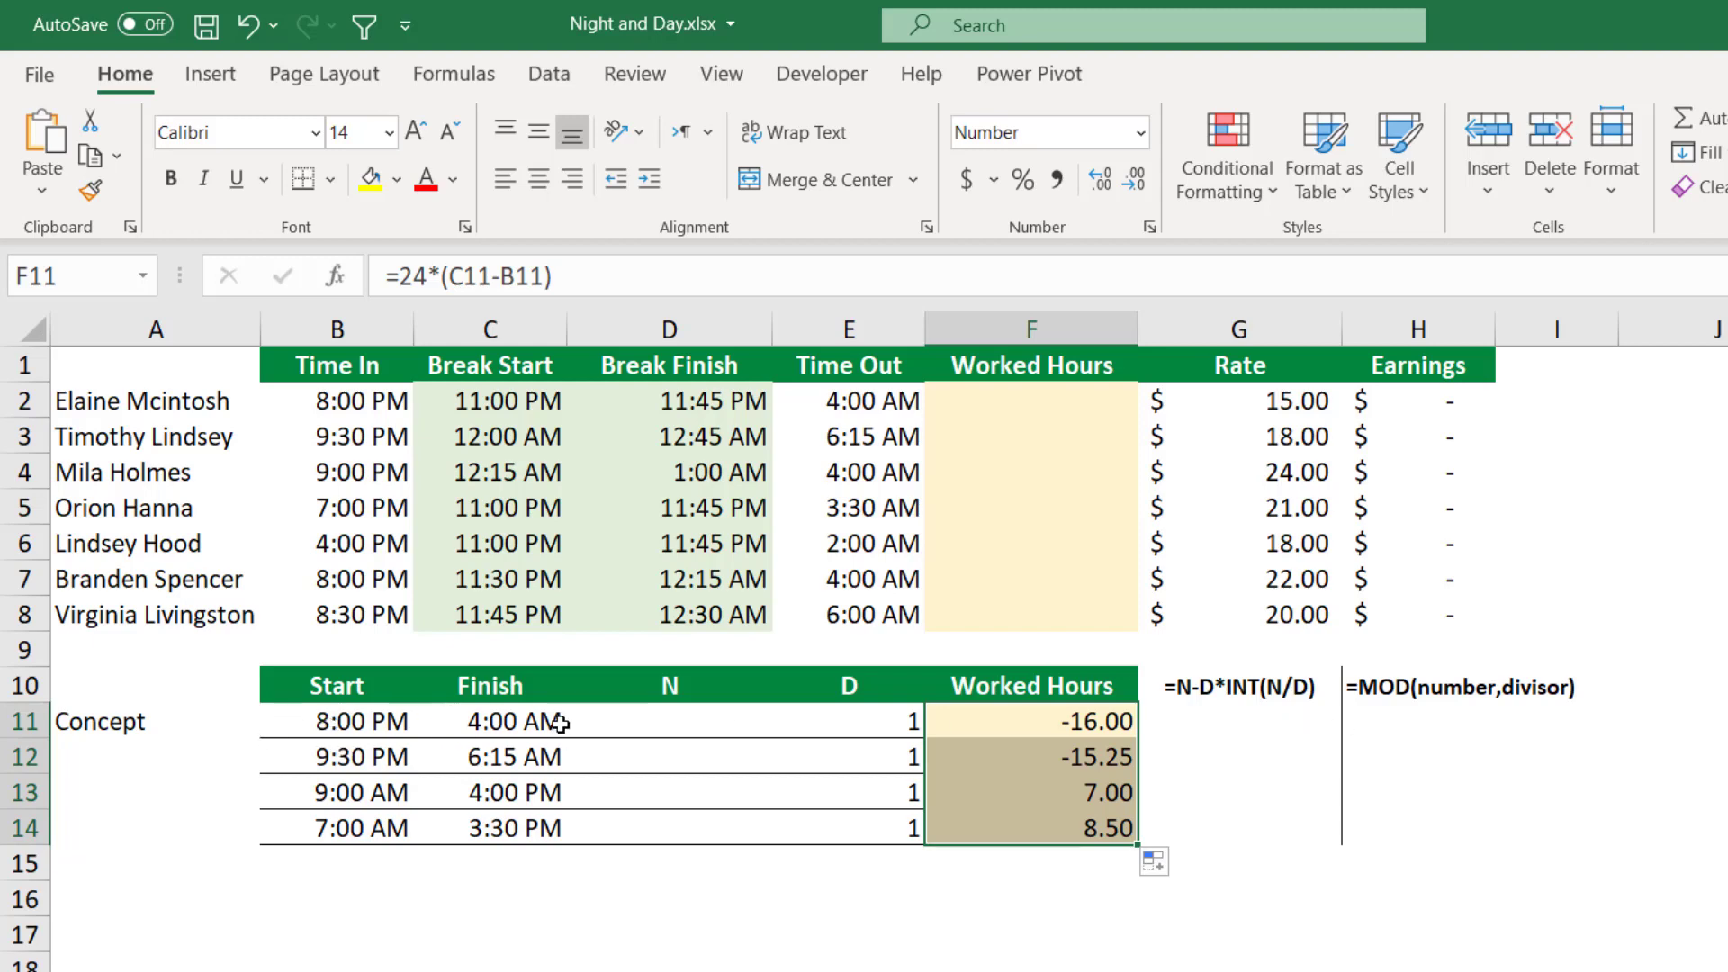
- Enter =C11-B11 in D11 of the Concept table's N column and fill it down to D14
left_click(687, 724)
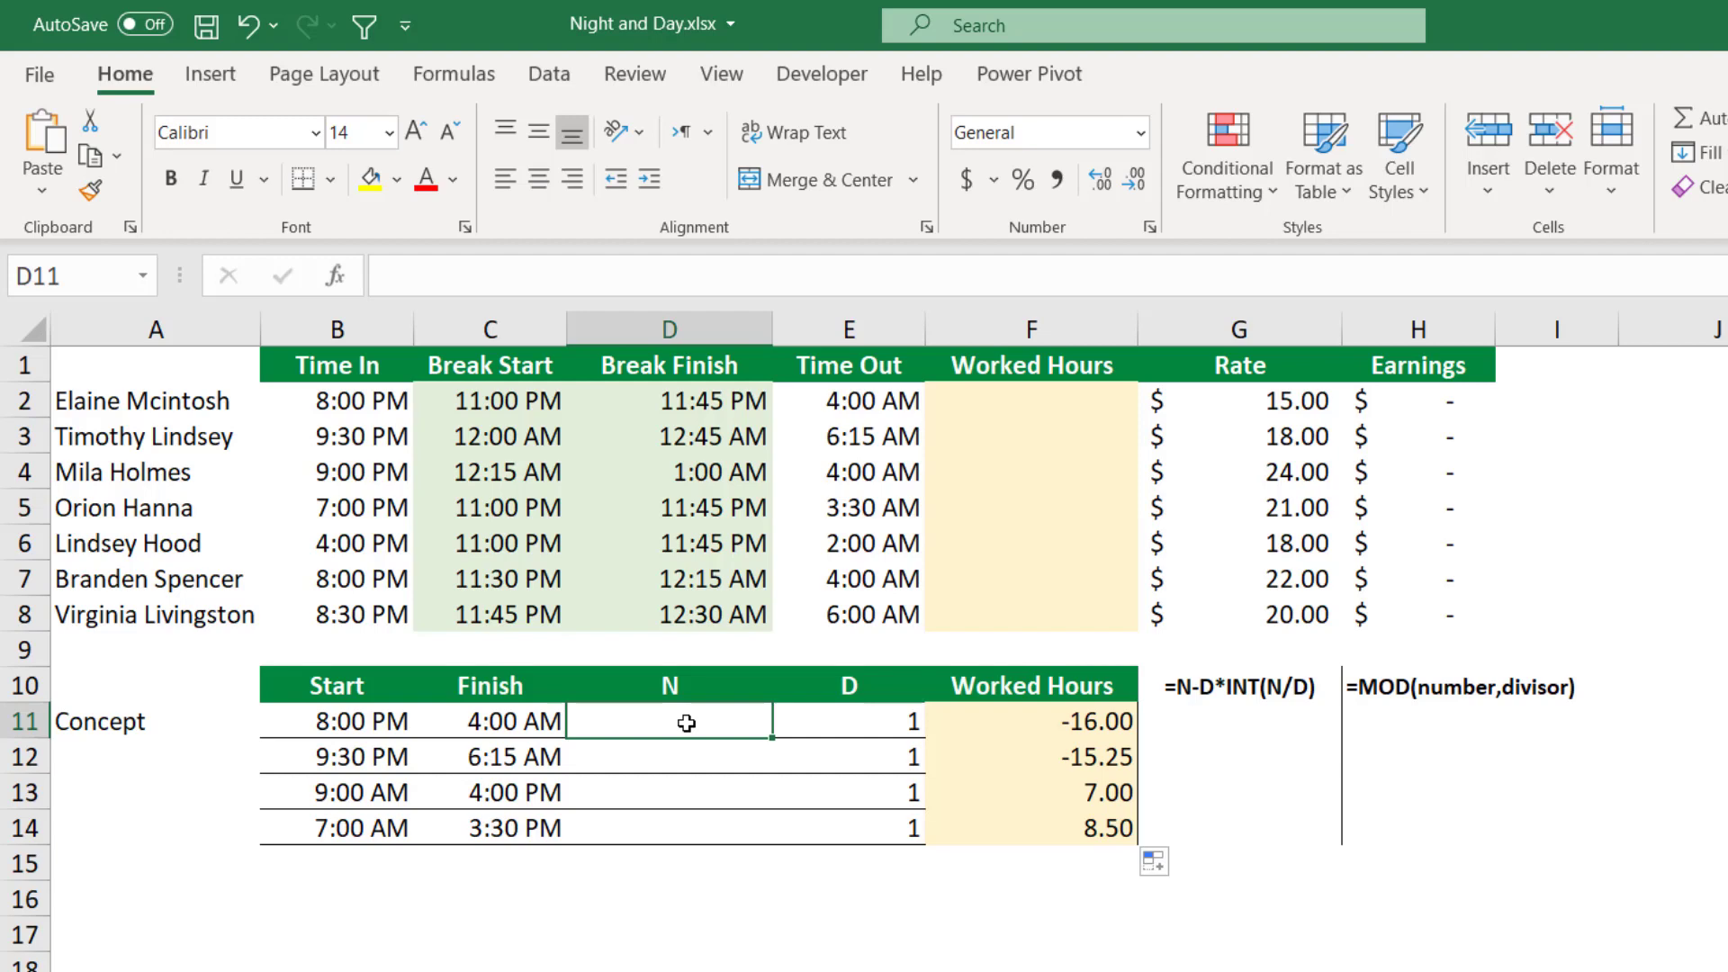
type("=")
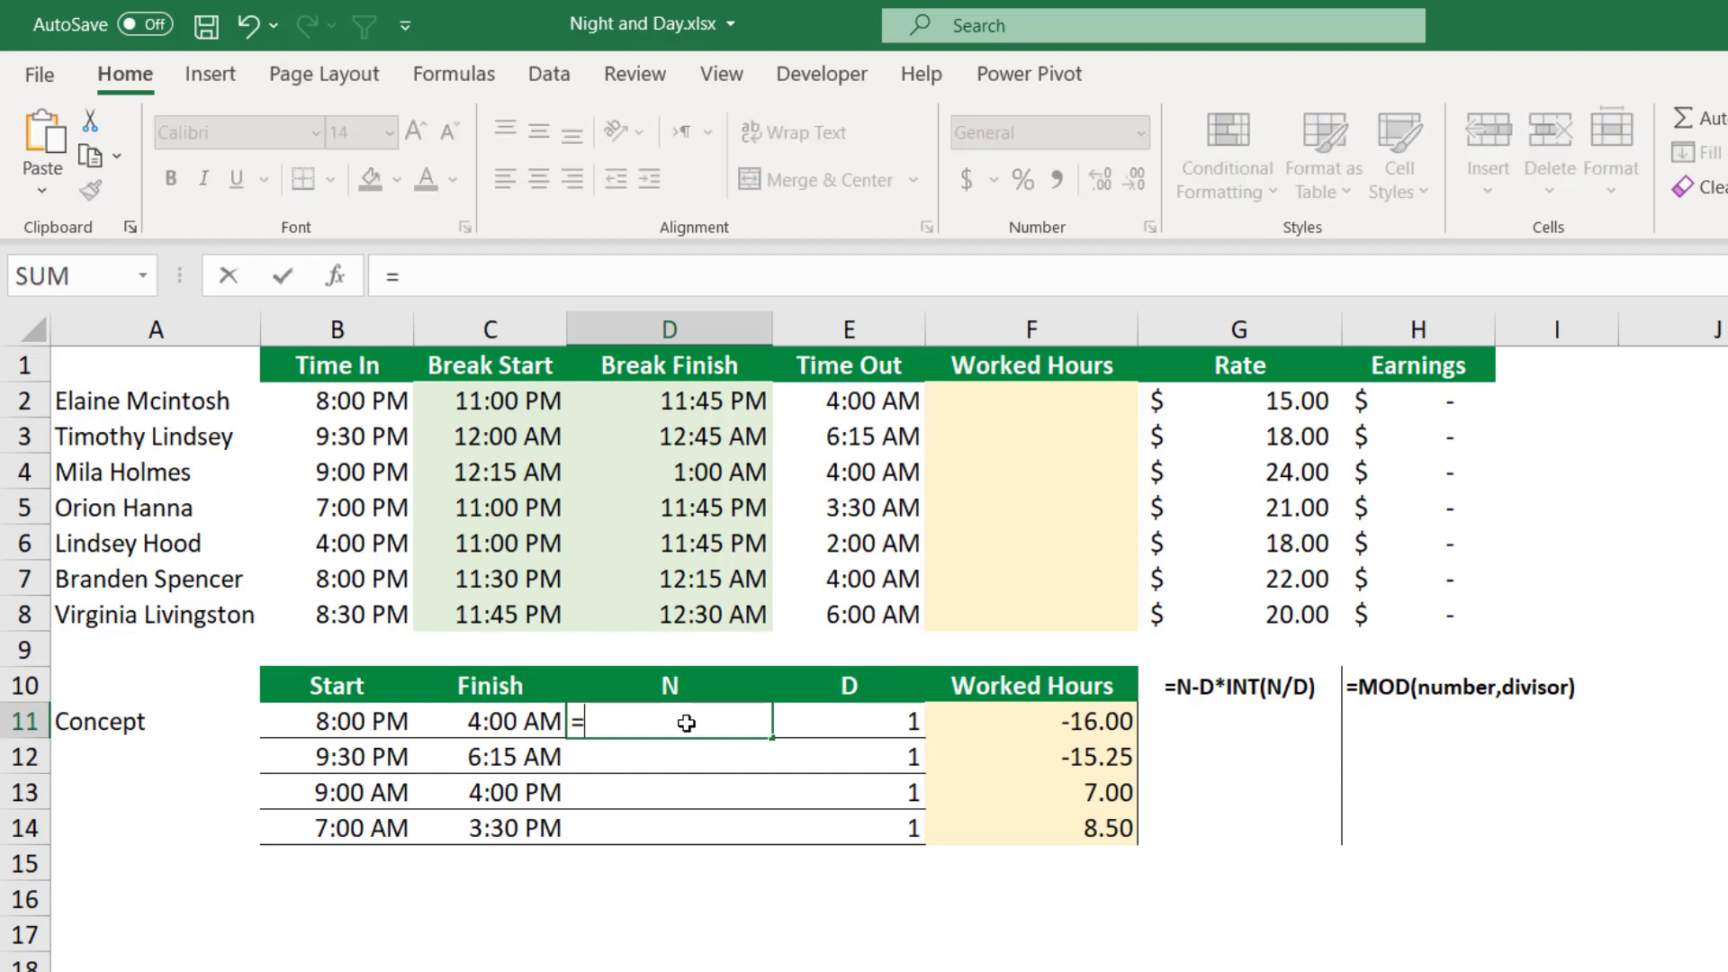
left_click(493, 715)
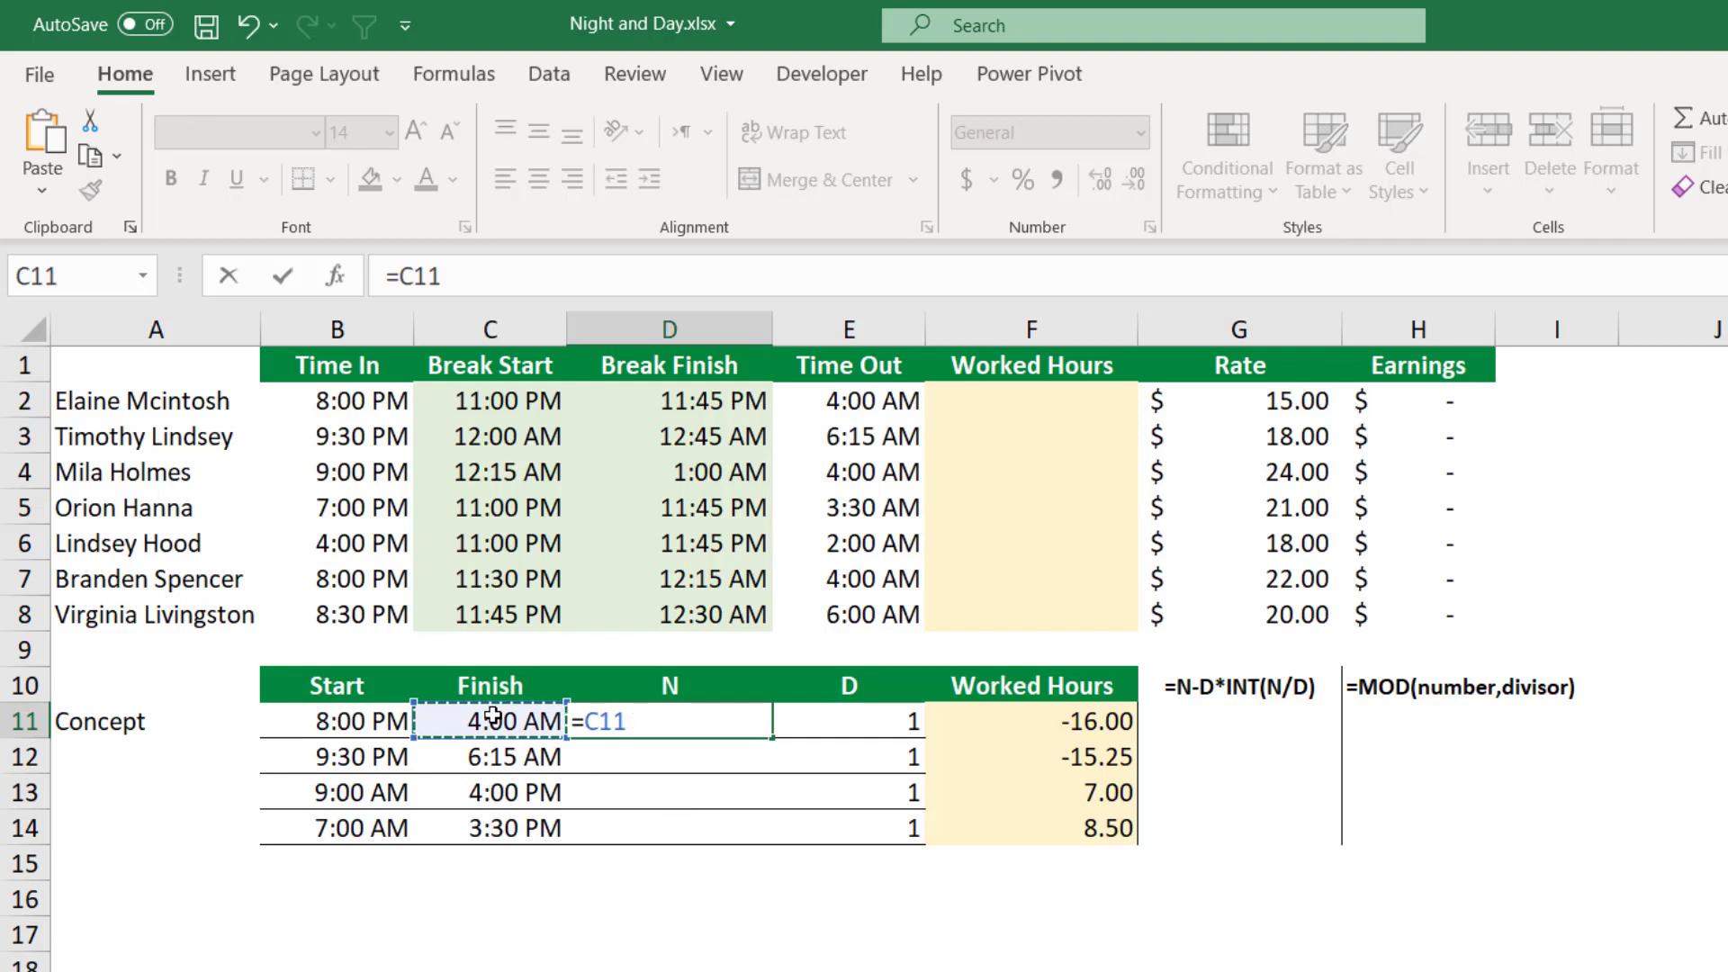
type("-")
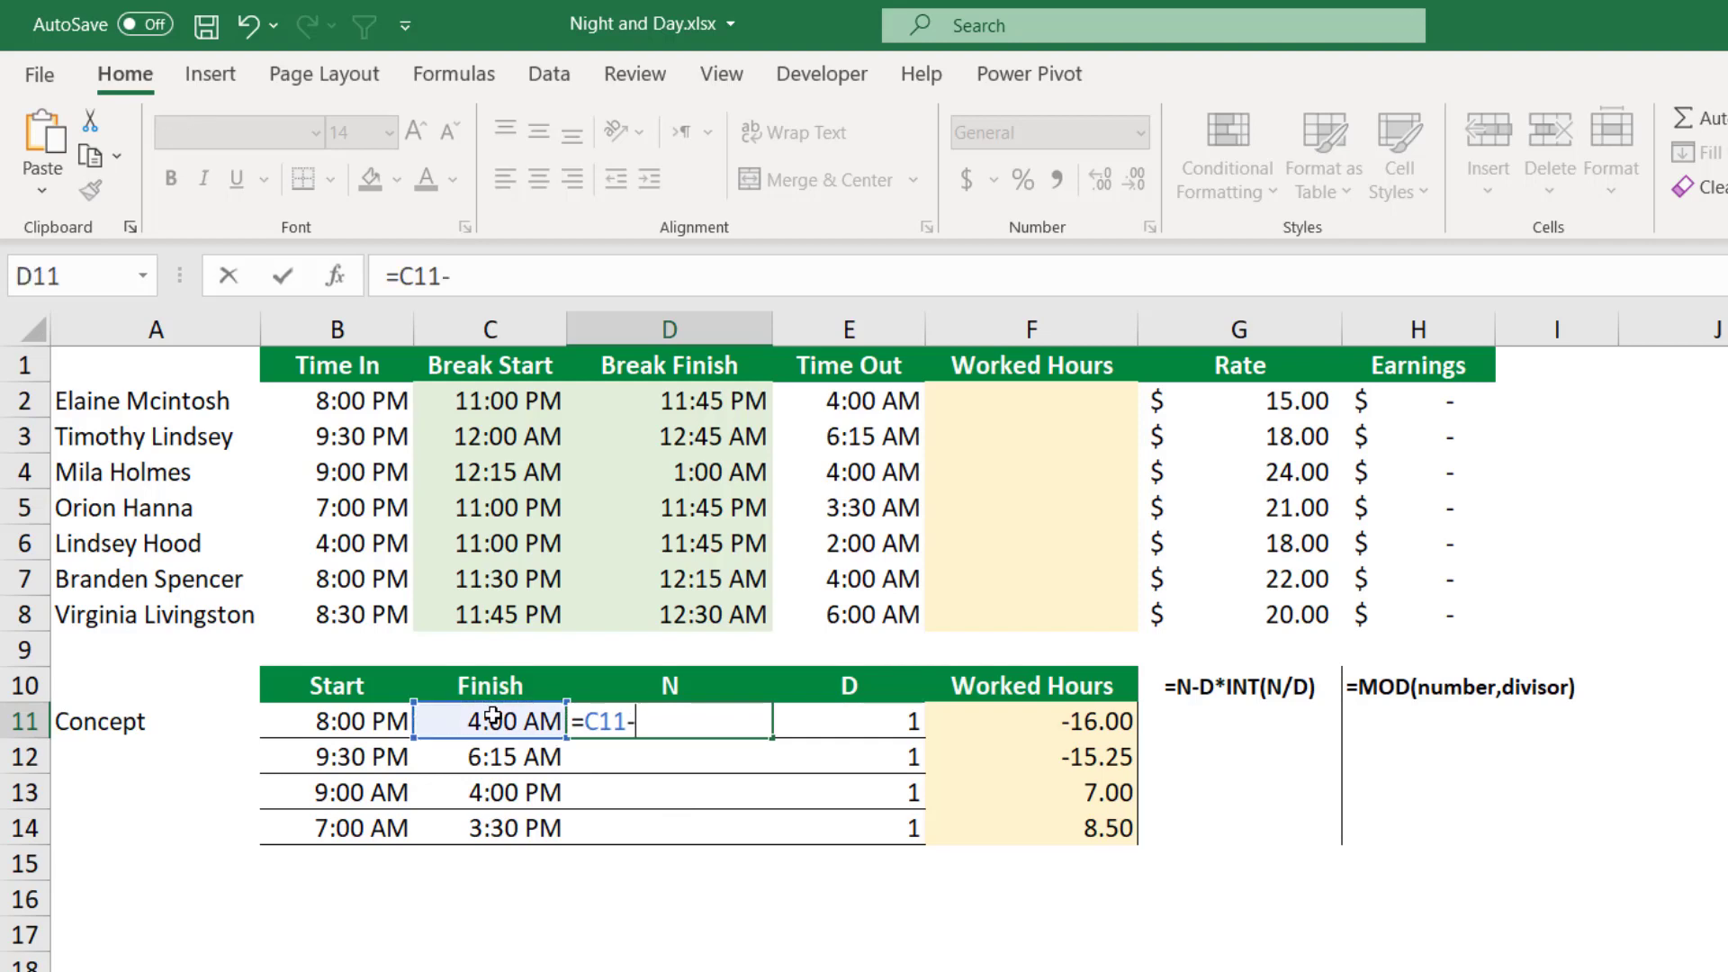
left_click(355, 722)
key("ctrl+Return")
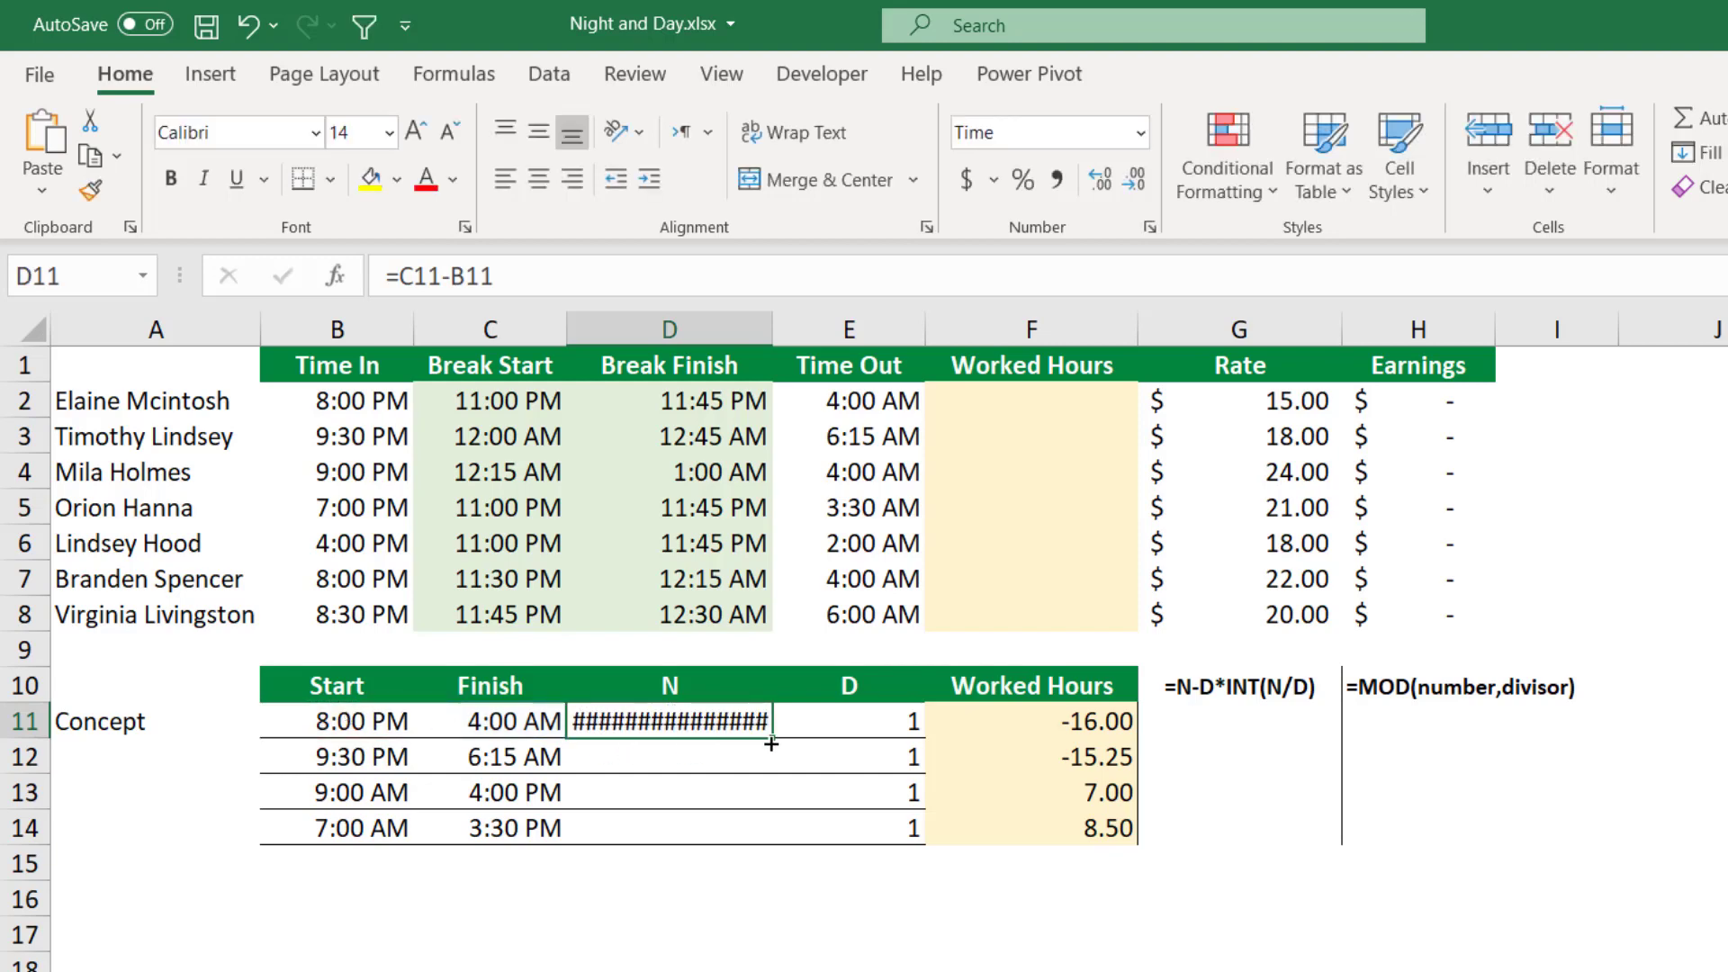
left_click_drag(771, 743, 771, 839)
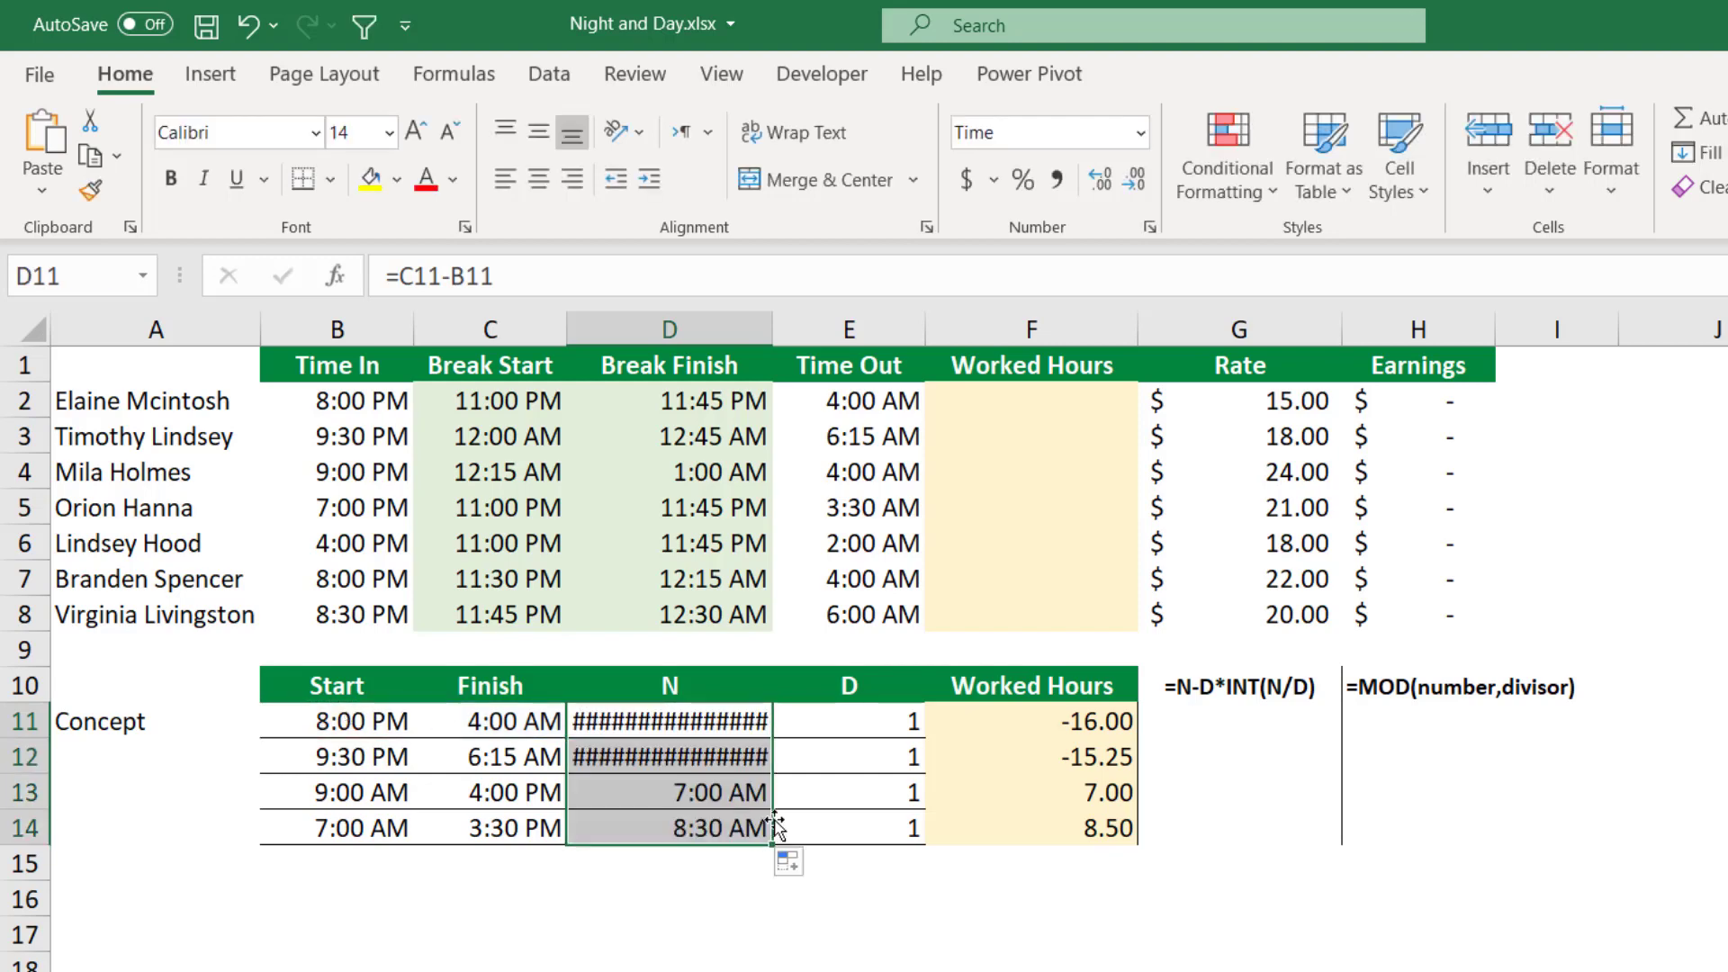
- Apply the General number format to the N values in D11:D14
left_click(1138, 133)
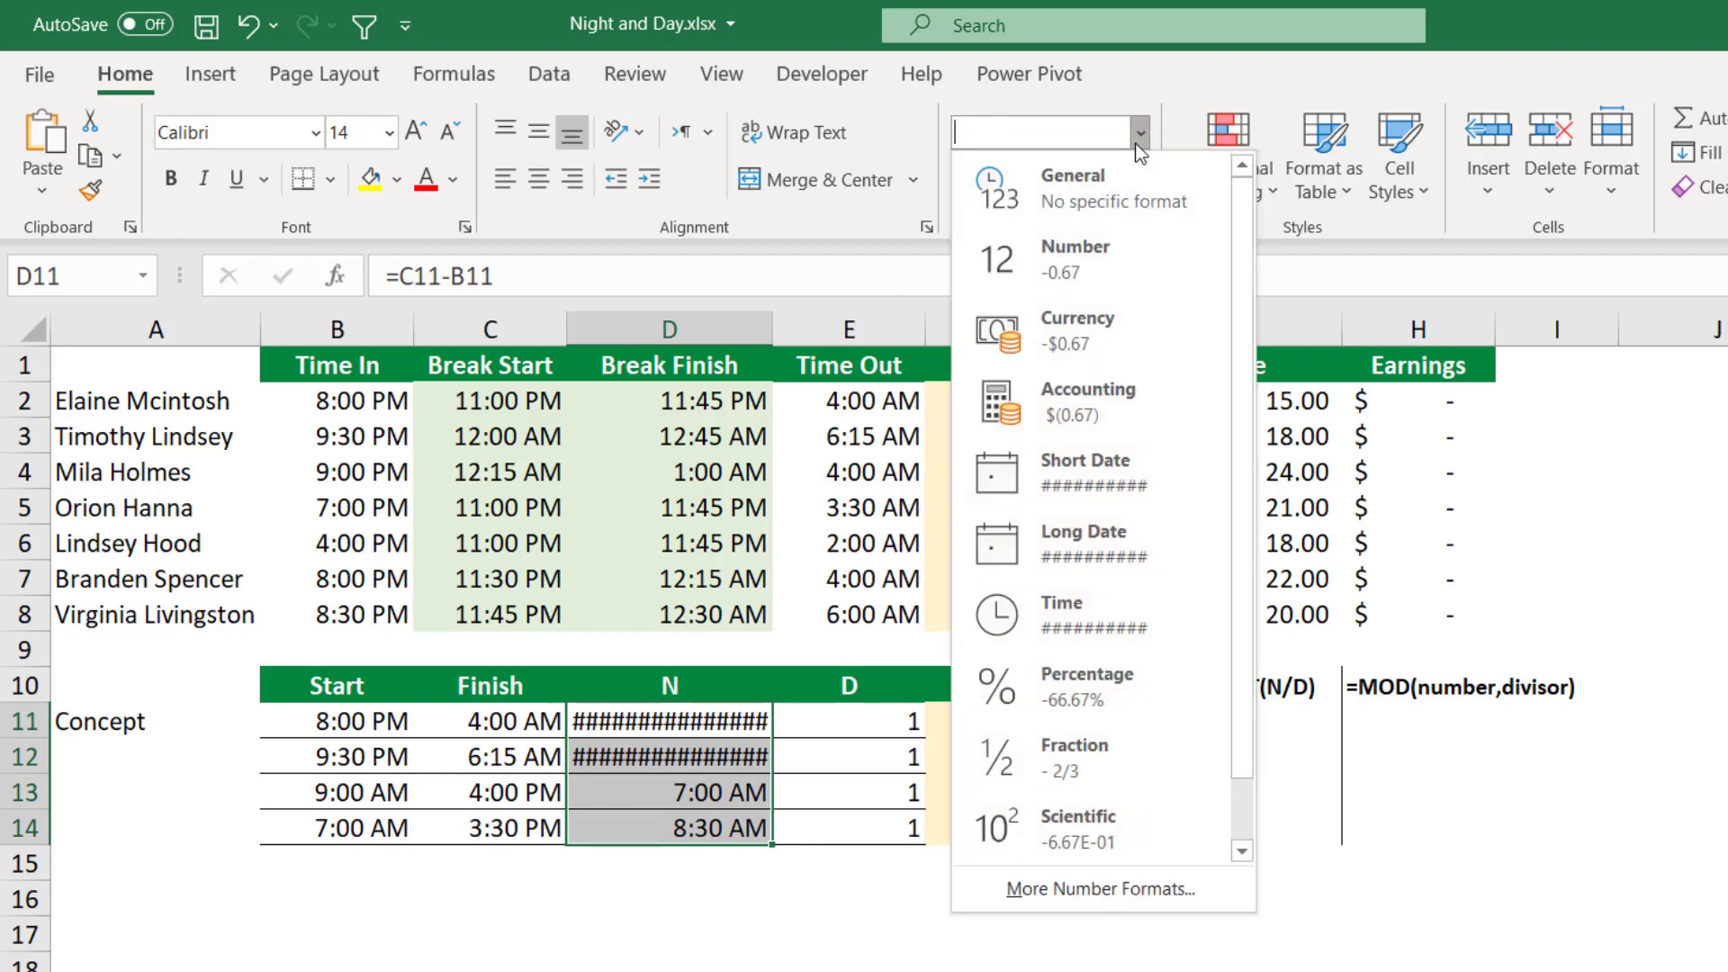
left_click(1108, 185)
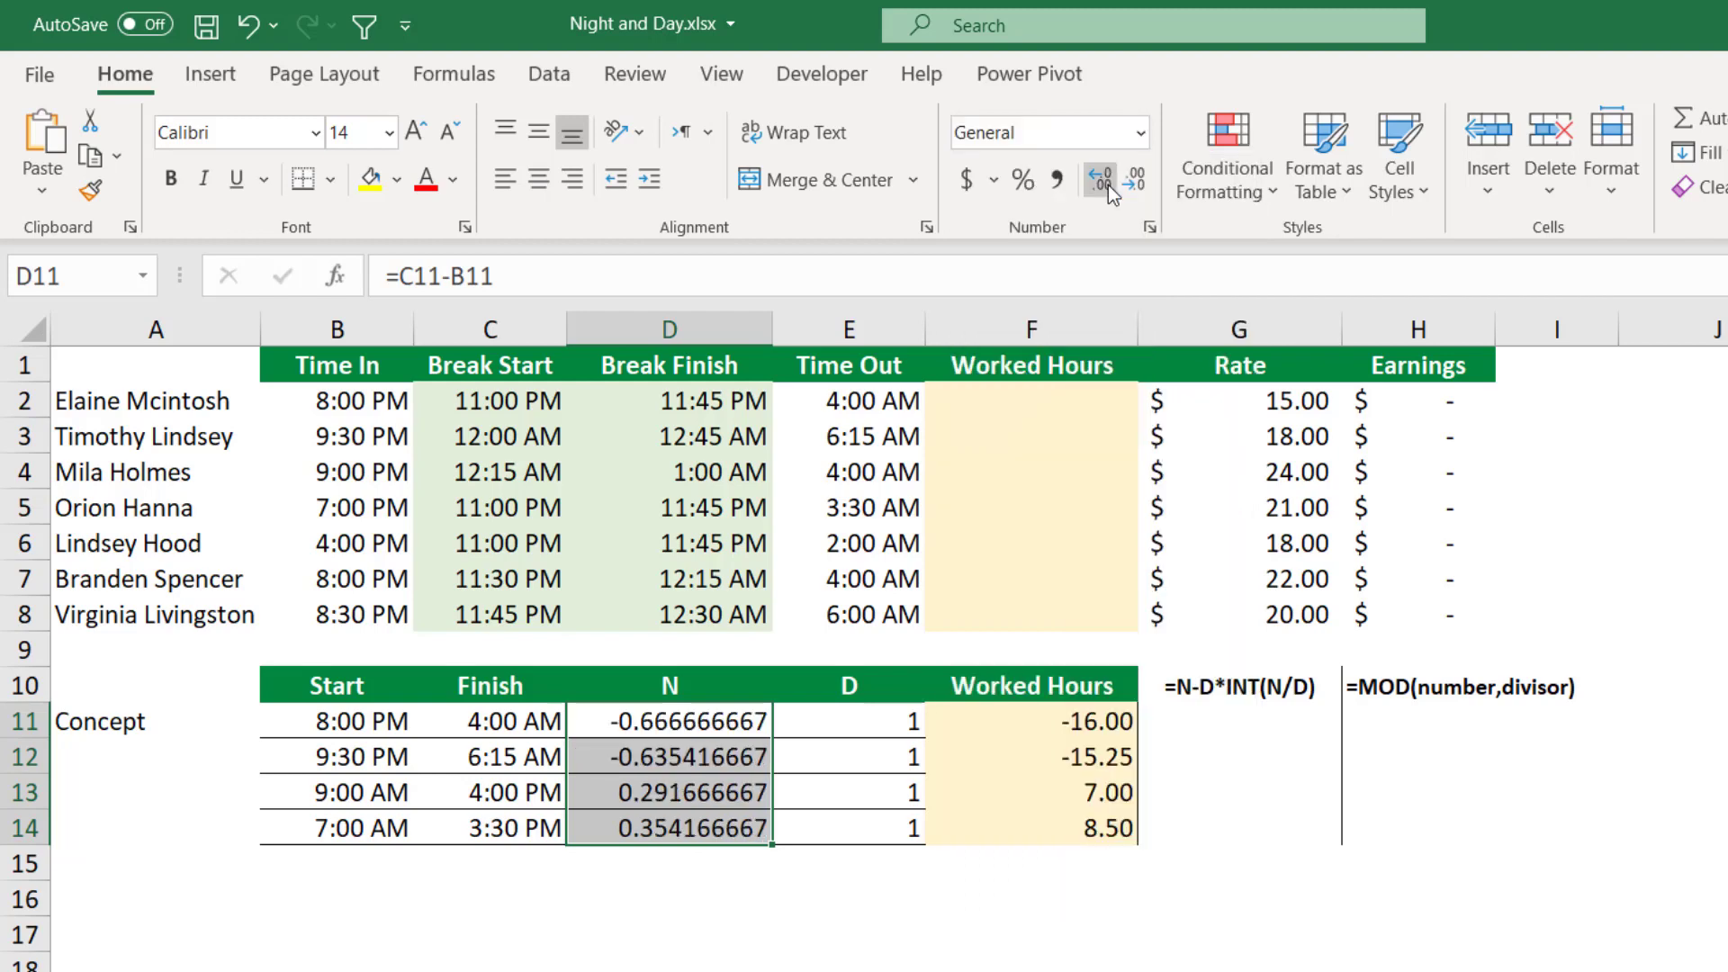
left_click(692, 899)
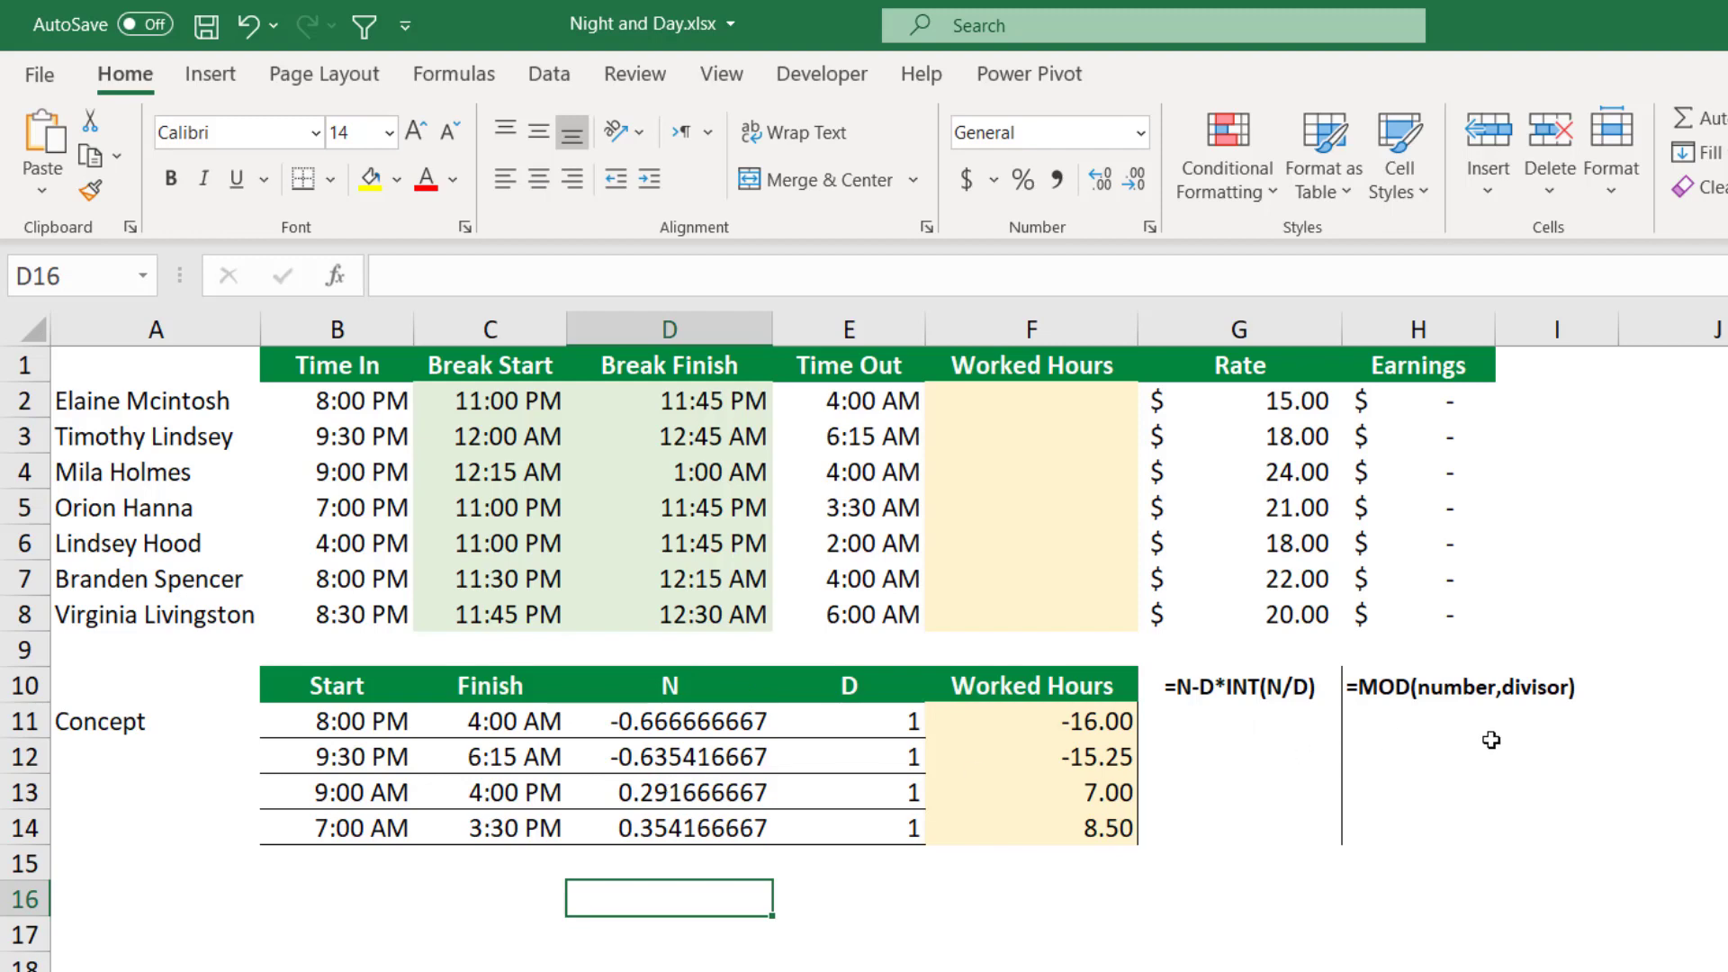
- Enter =MOD(D11,E11) in H11 of the Concept table to get the remainder of N divided by D
left_click(1388, 716)
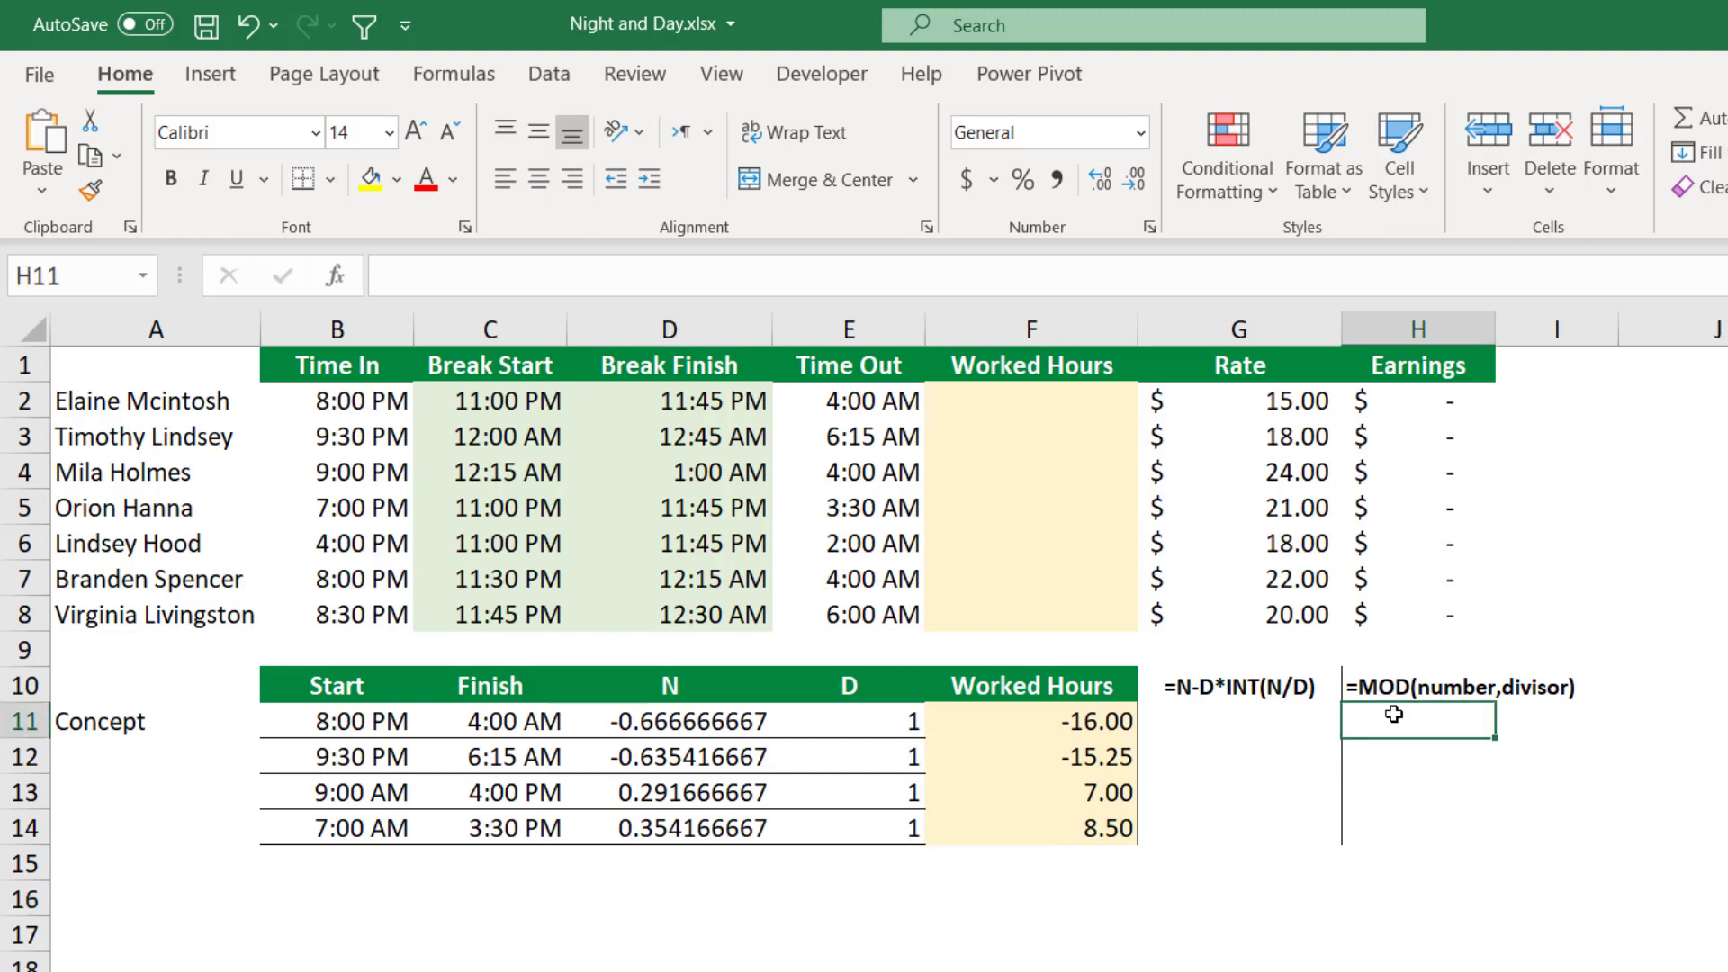
type("=Mod")
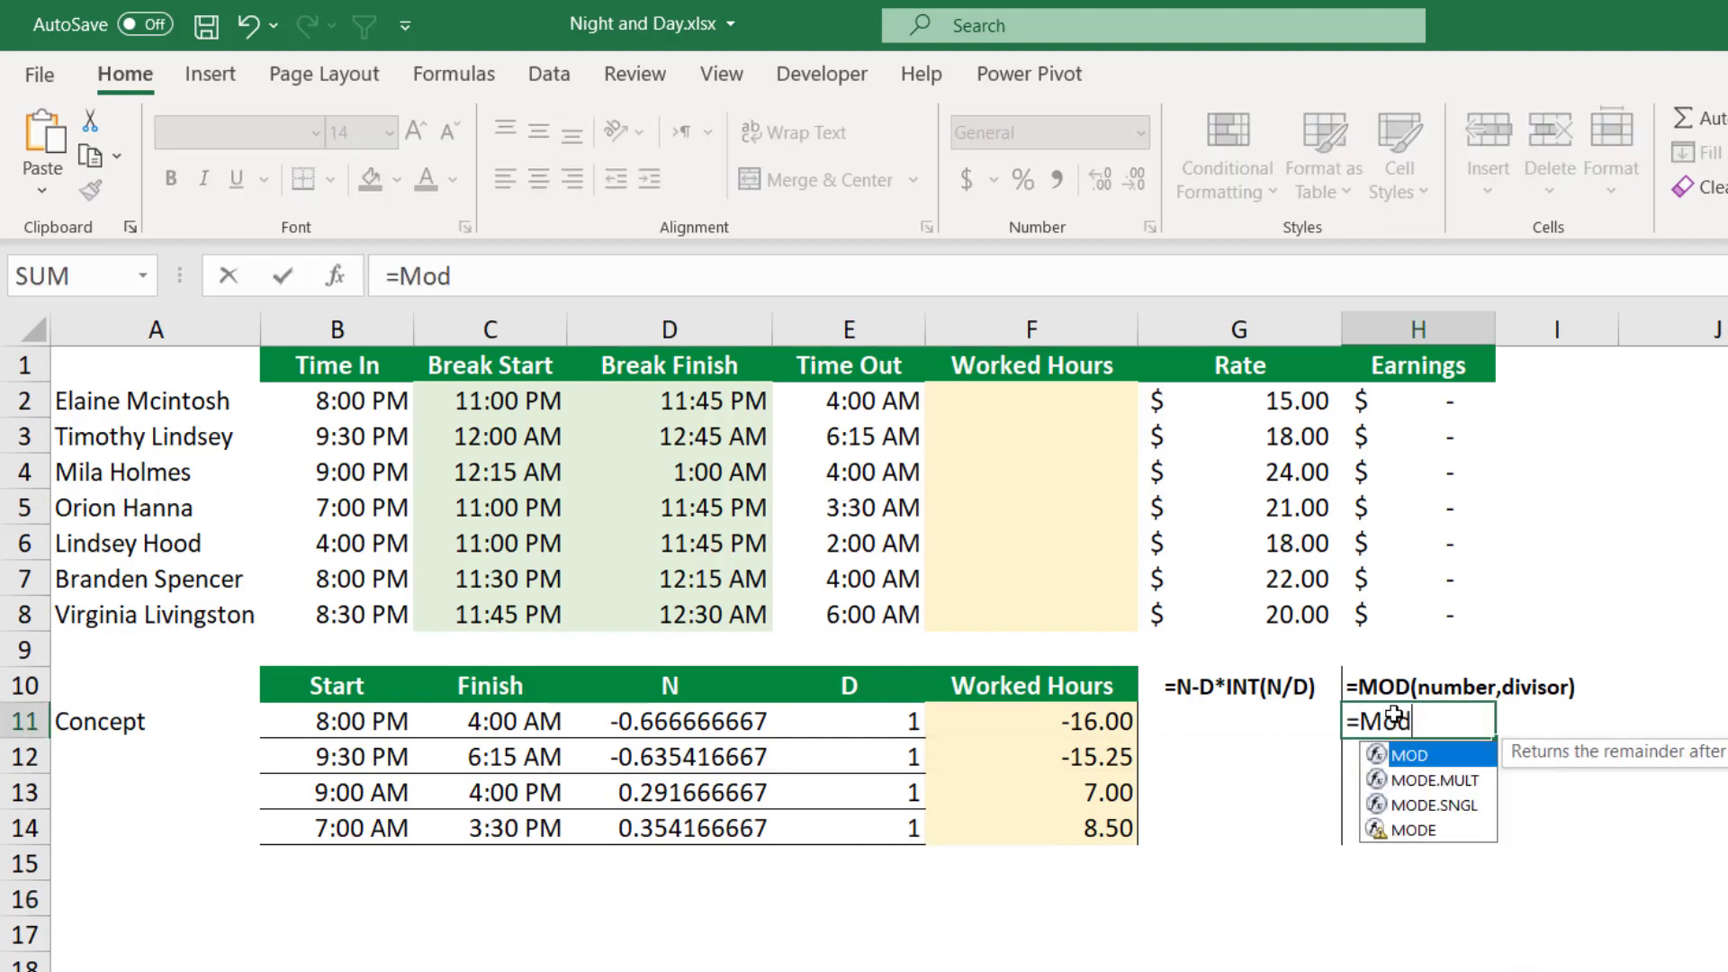
key("Tab")
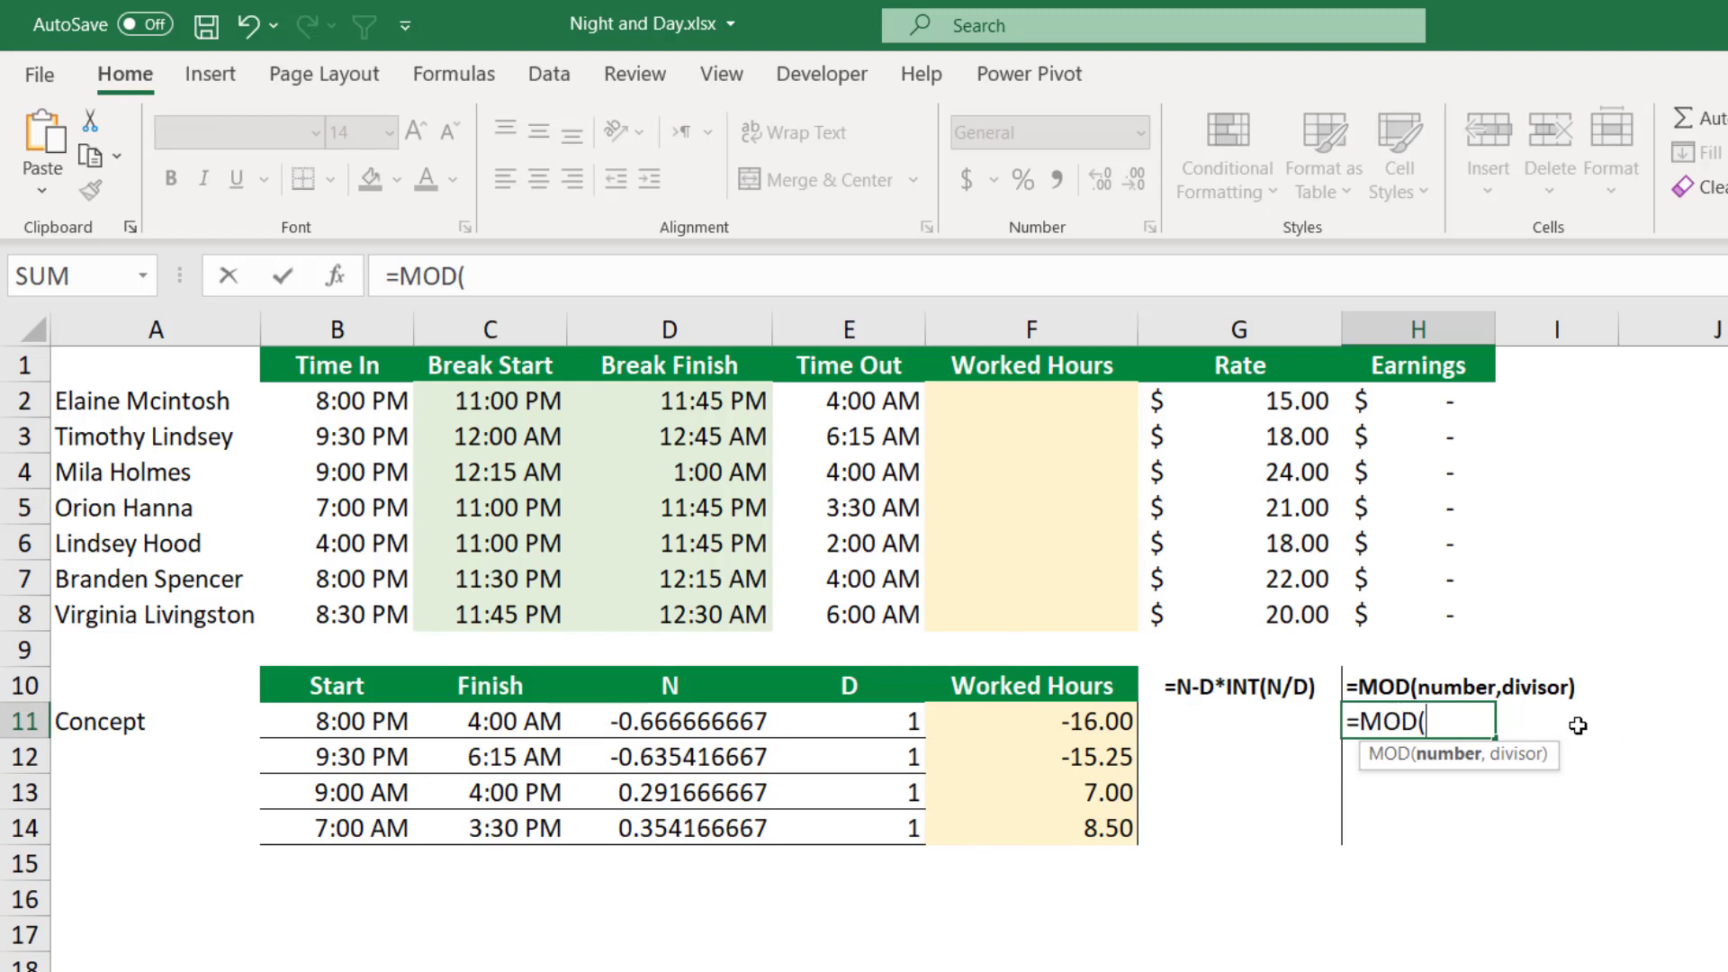
left_click(675, 720)
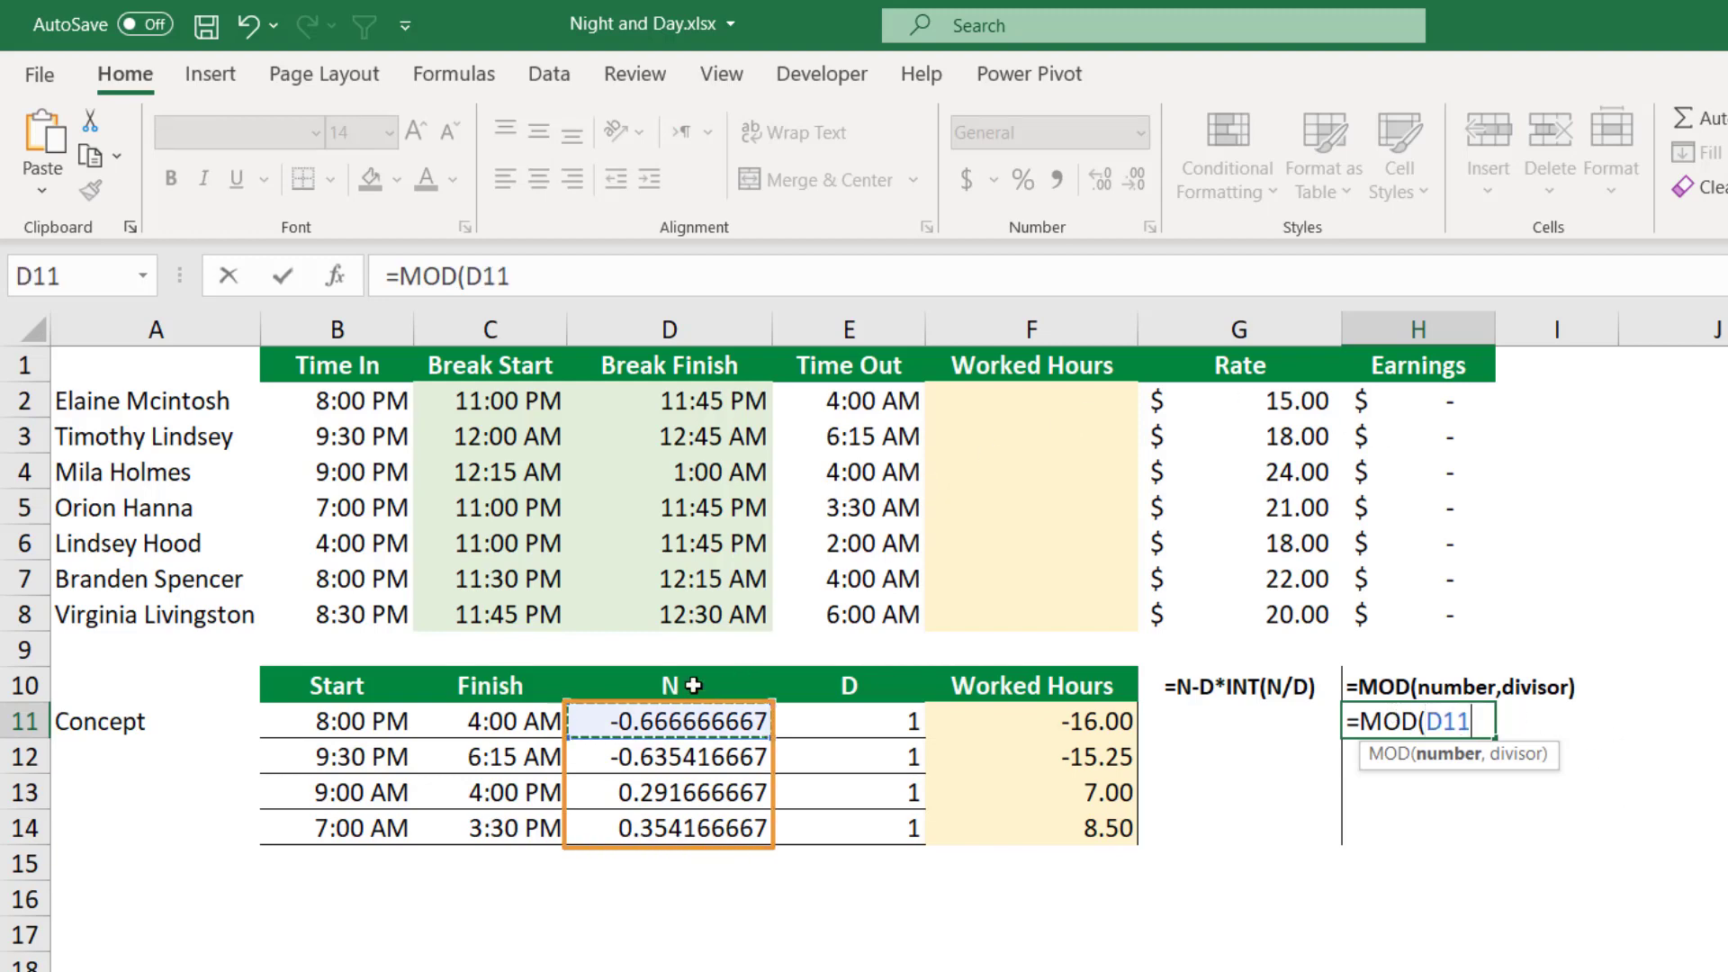
type(",")
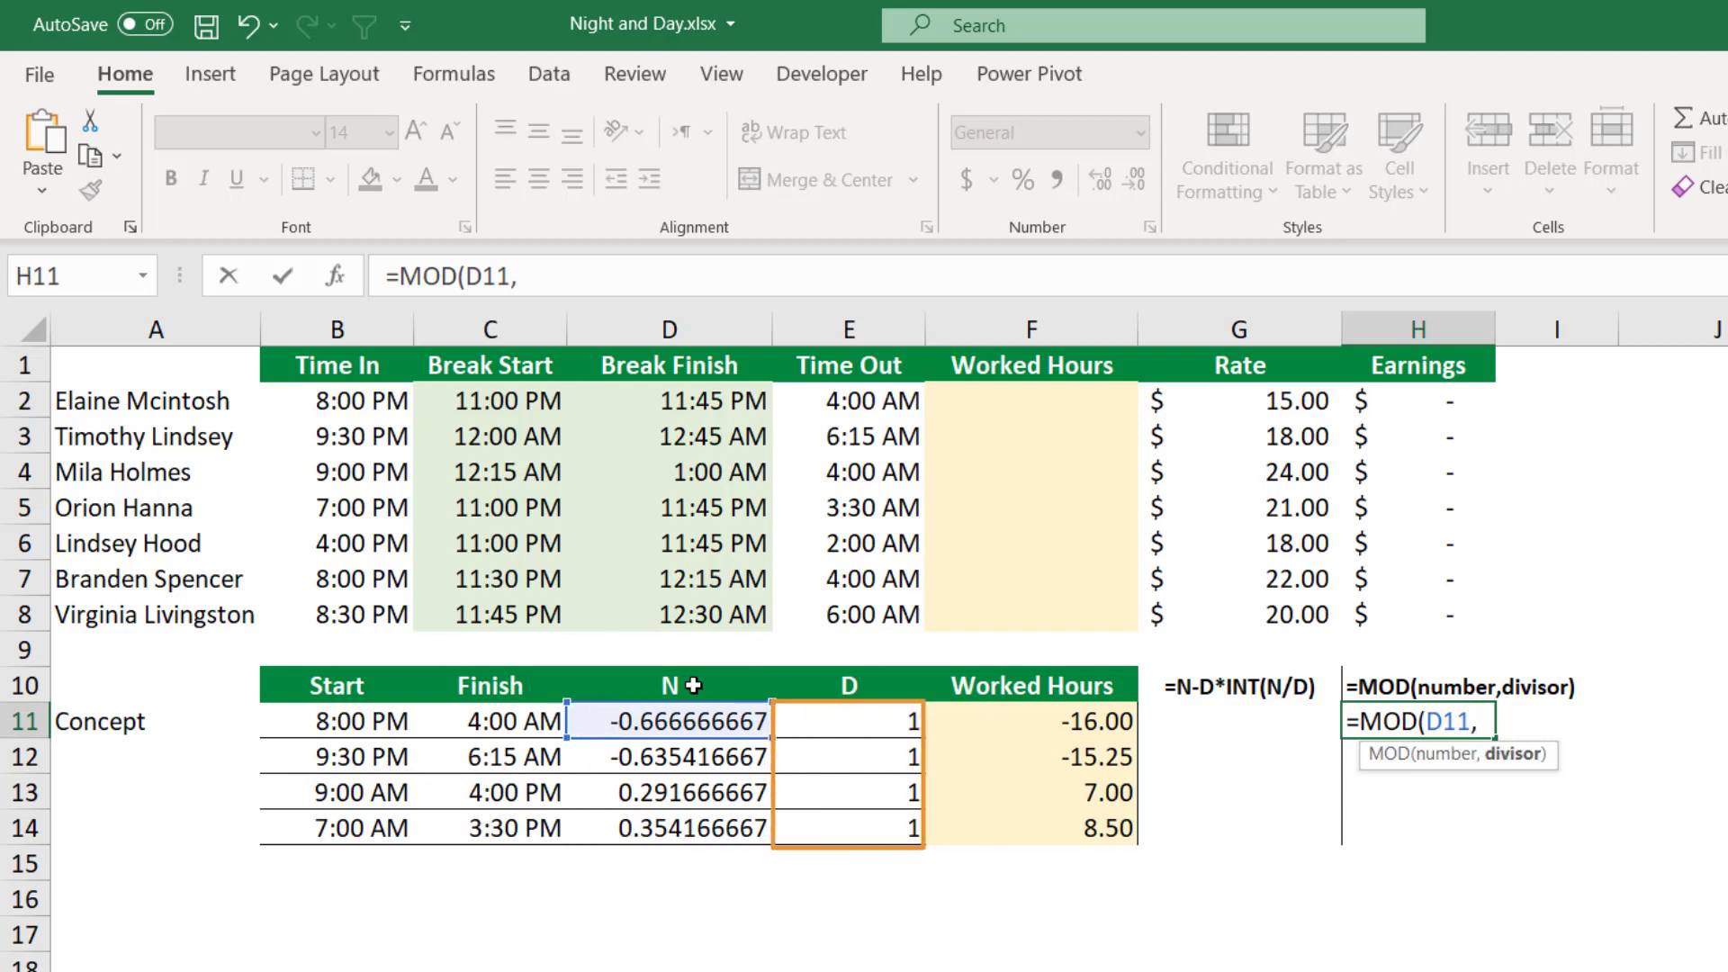
left_click(817, 720)
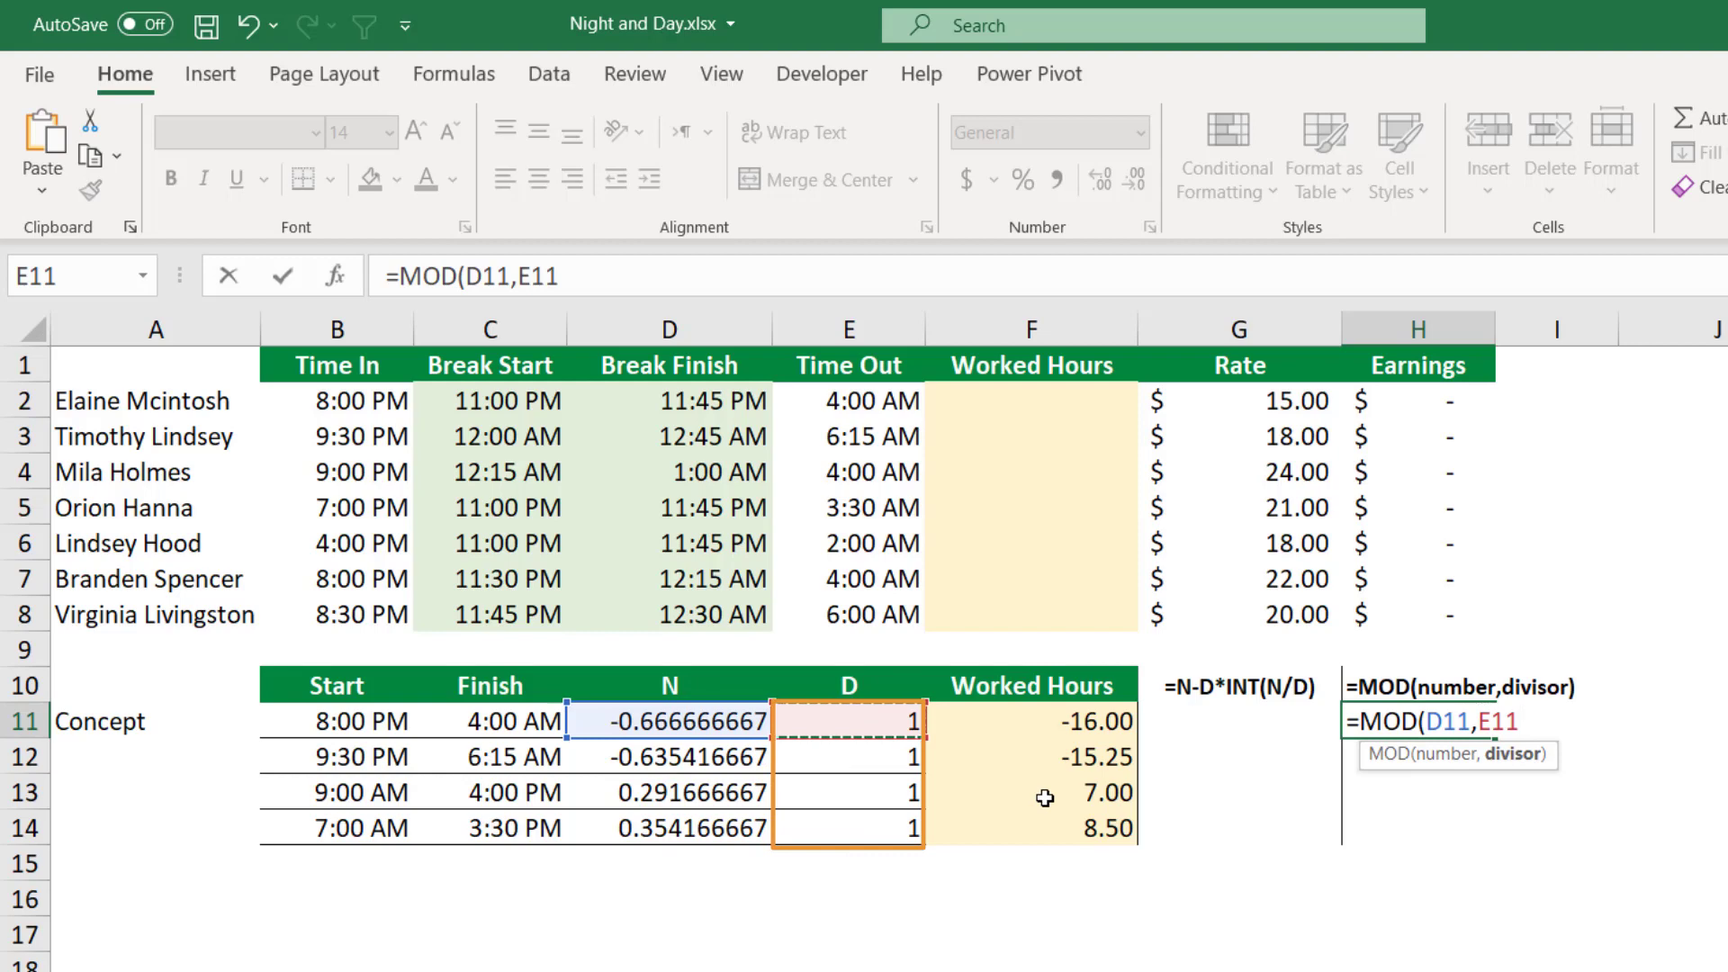
type(")")
key("Return")
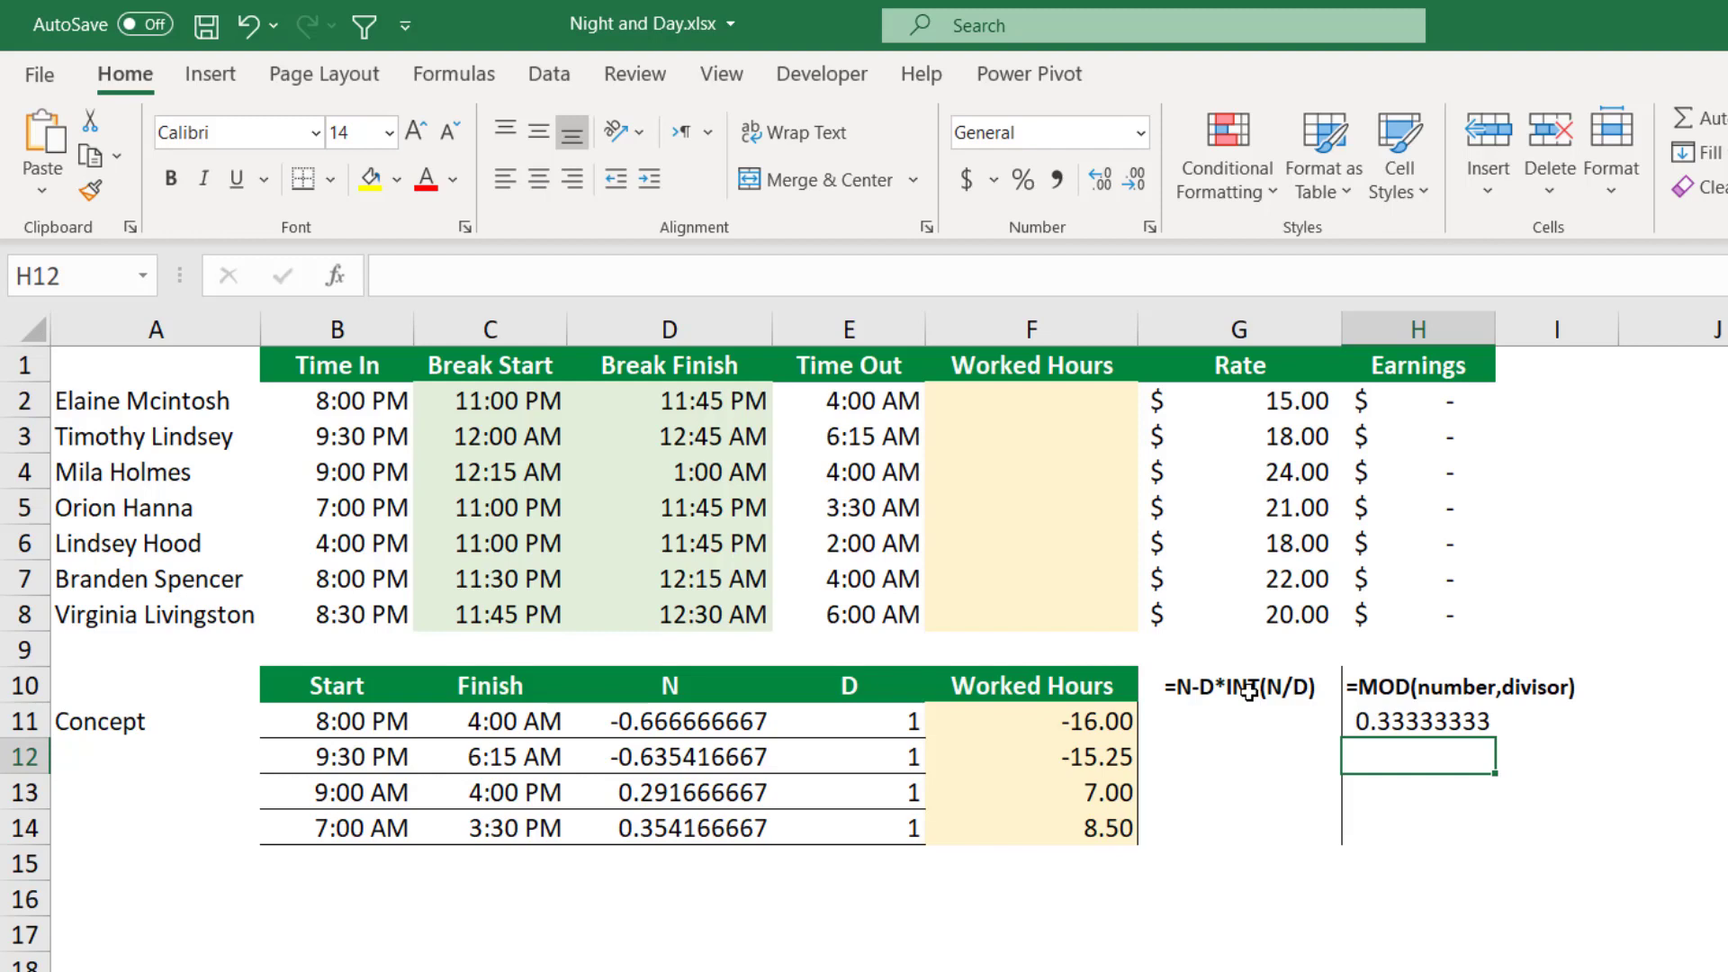
- Enter =D11-E11*INT(D11/E11) in G11 as the long-form equivalent of the MOD calculation
left_click(1195, 716)
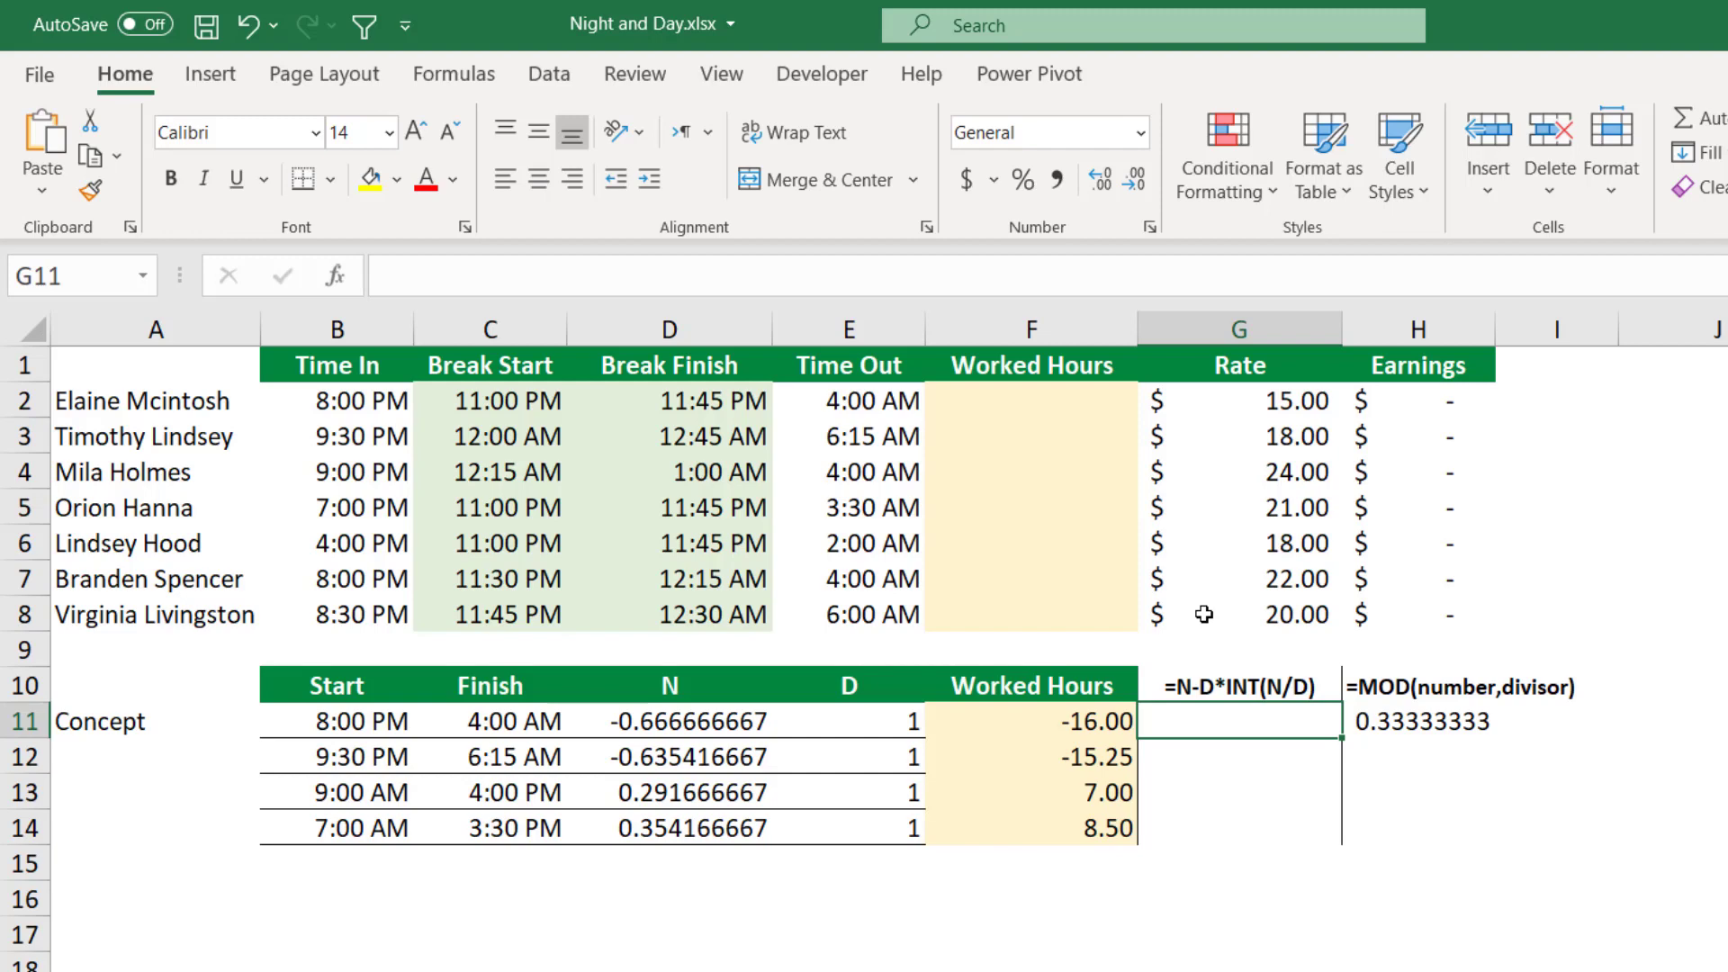
type("=")
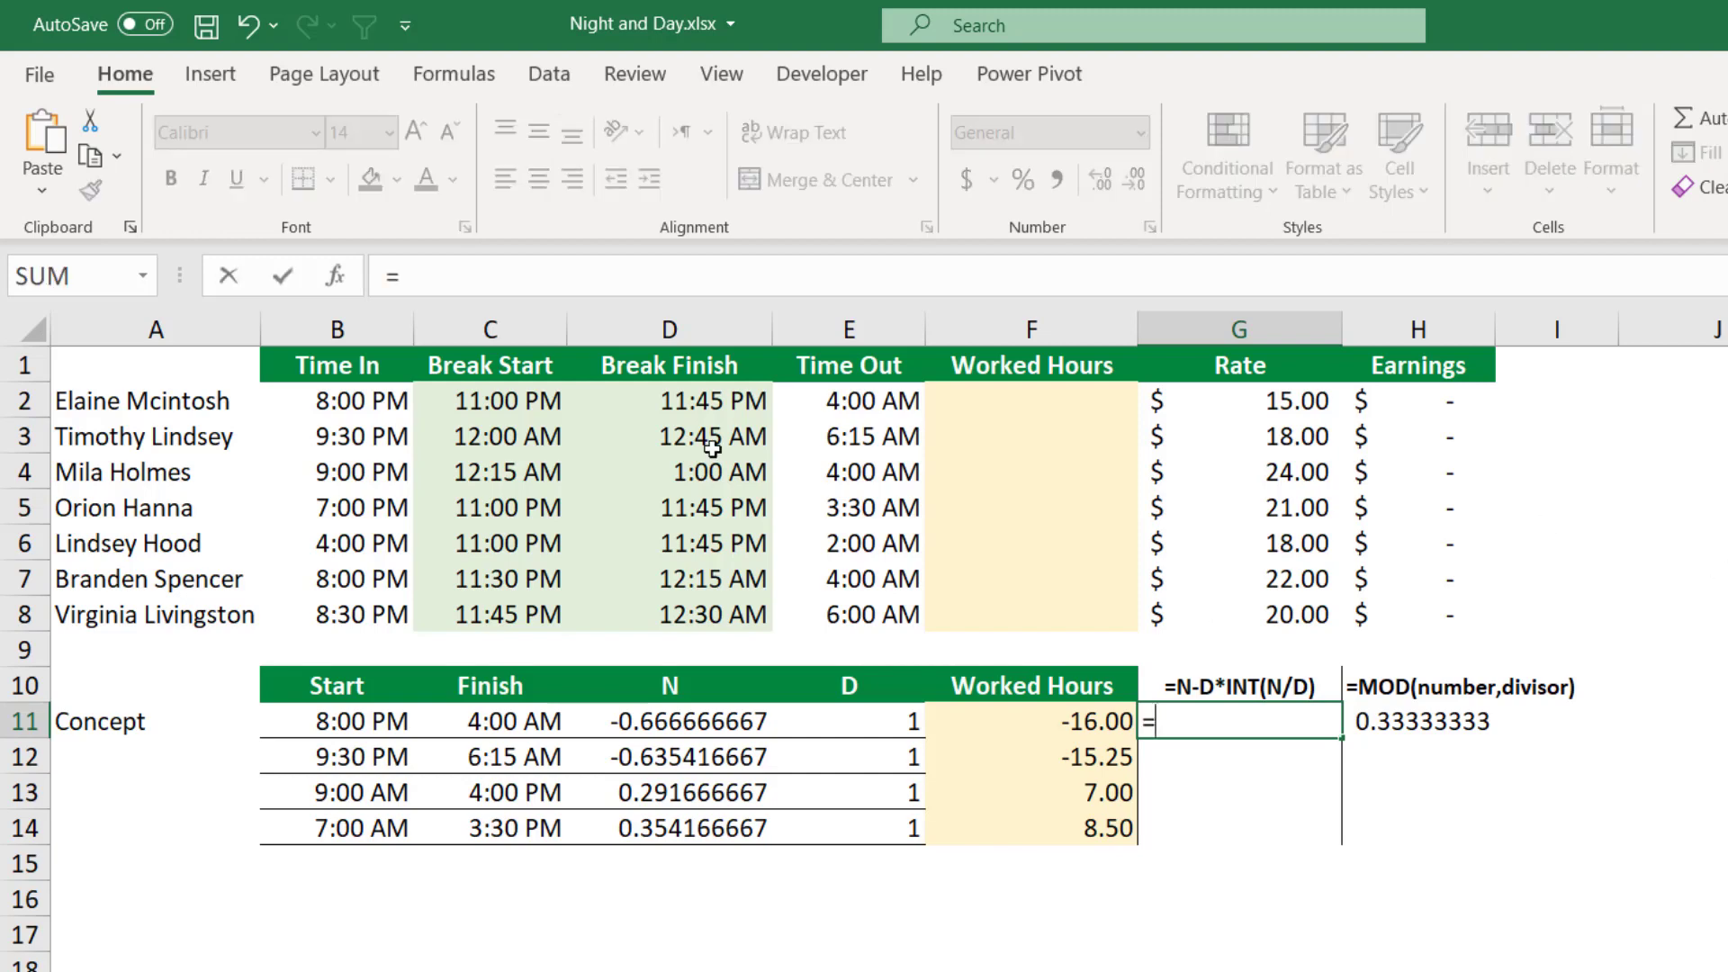
left_click(621, 720)
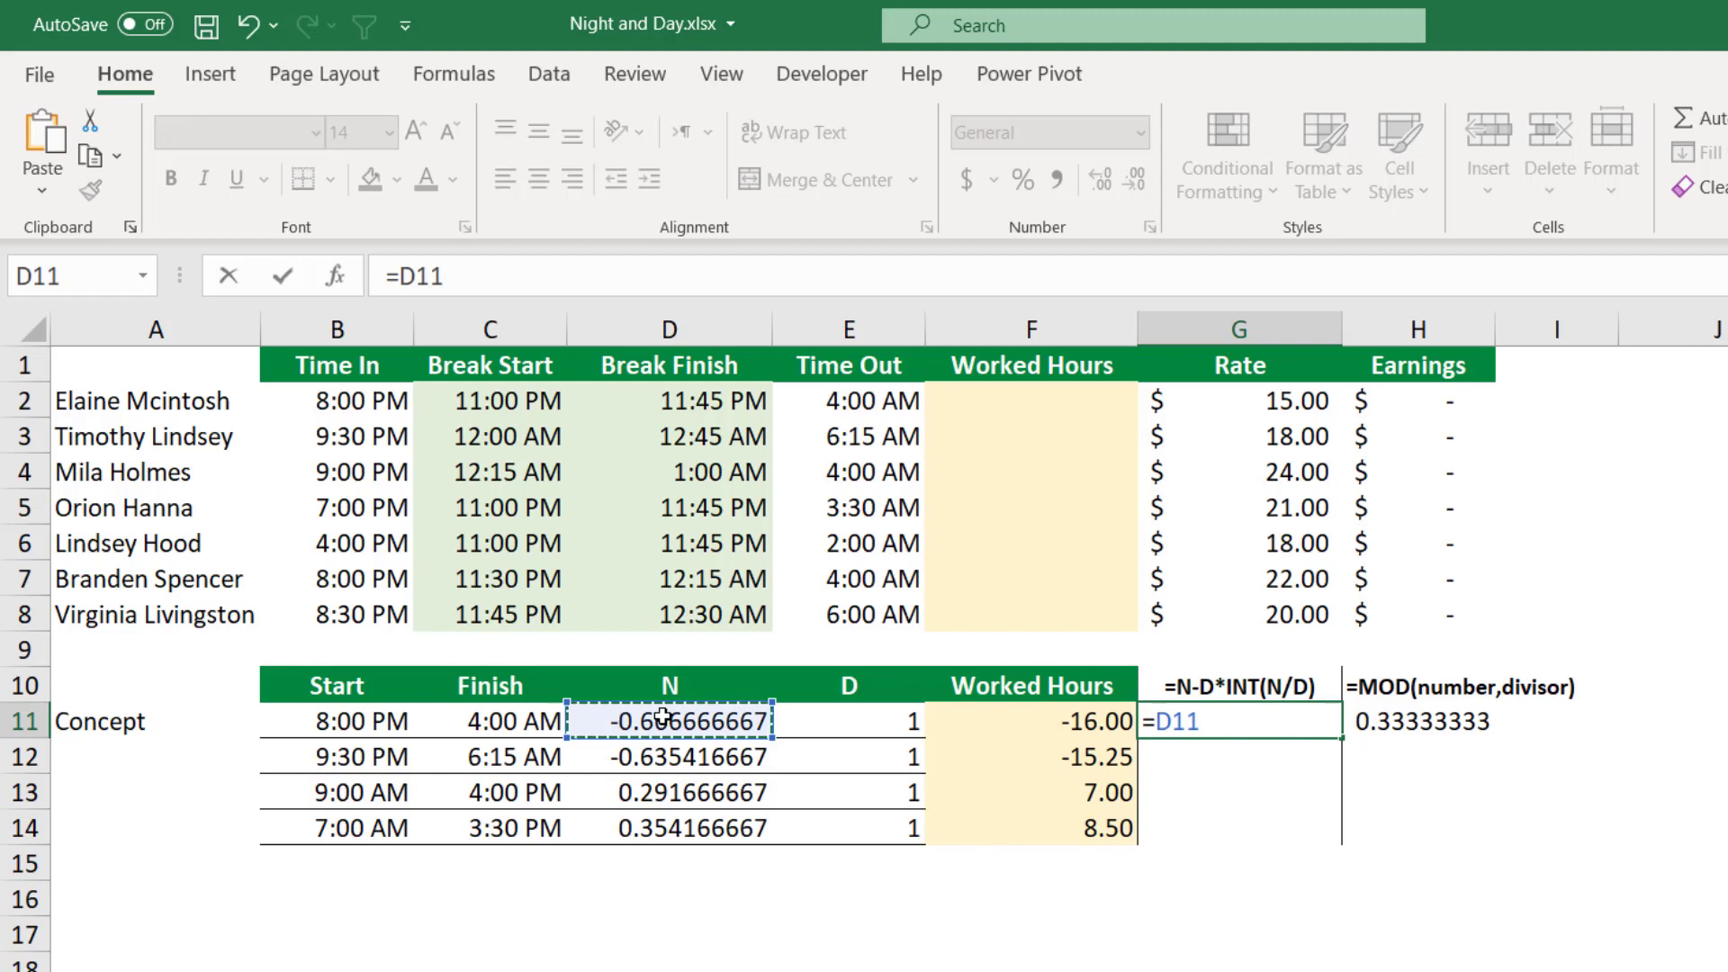
type("-")
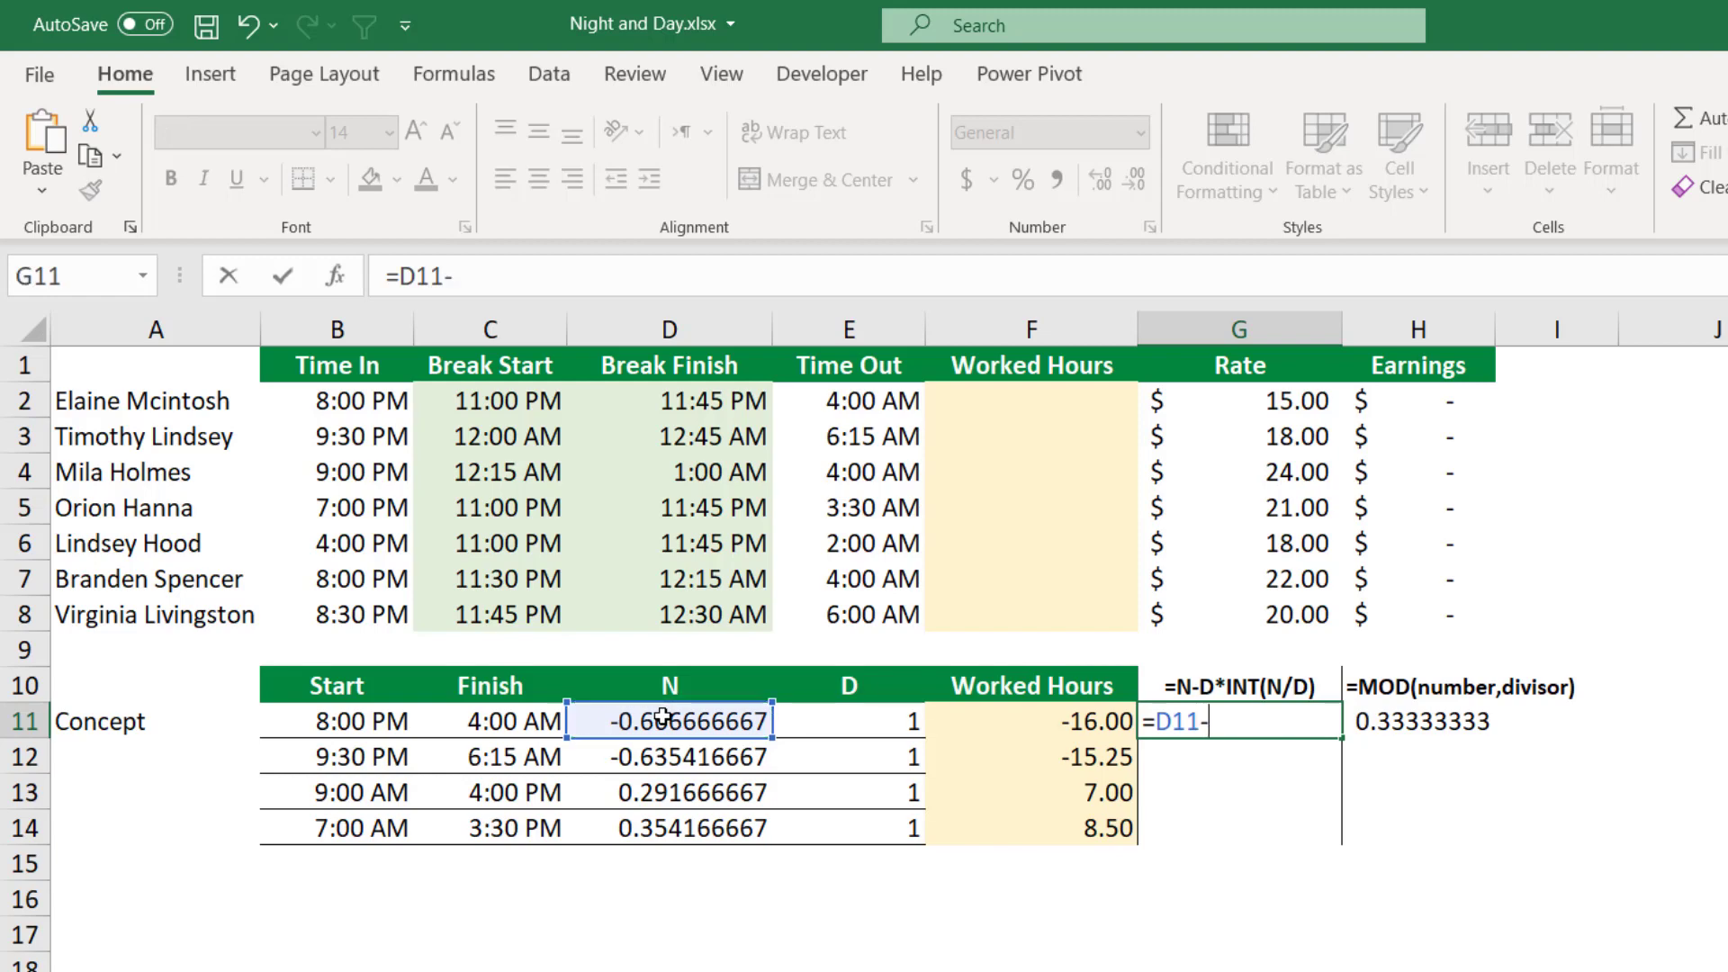
left_click(871, 720)
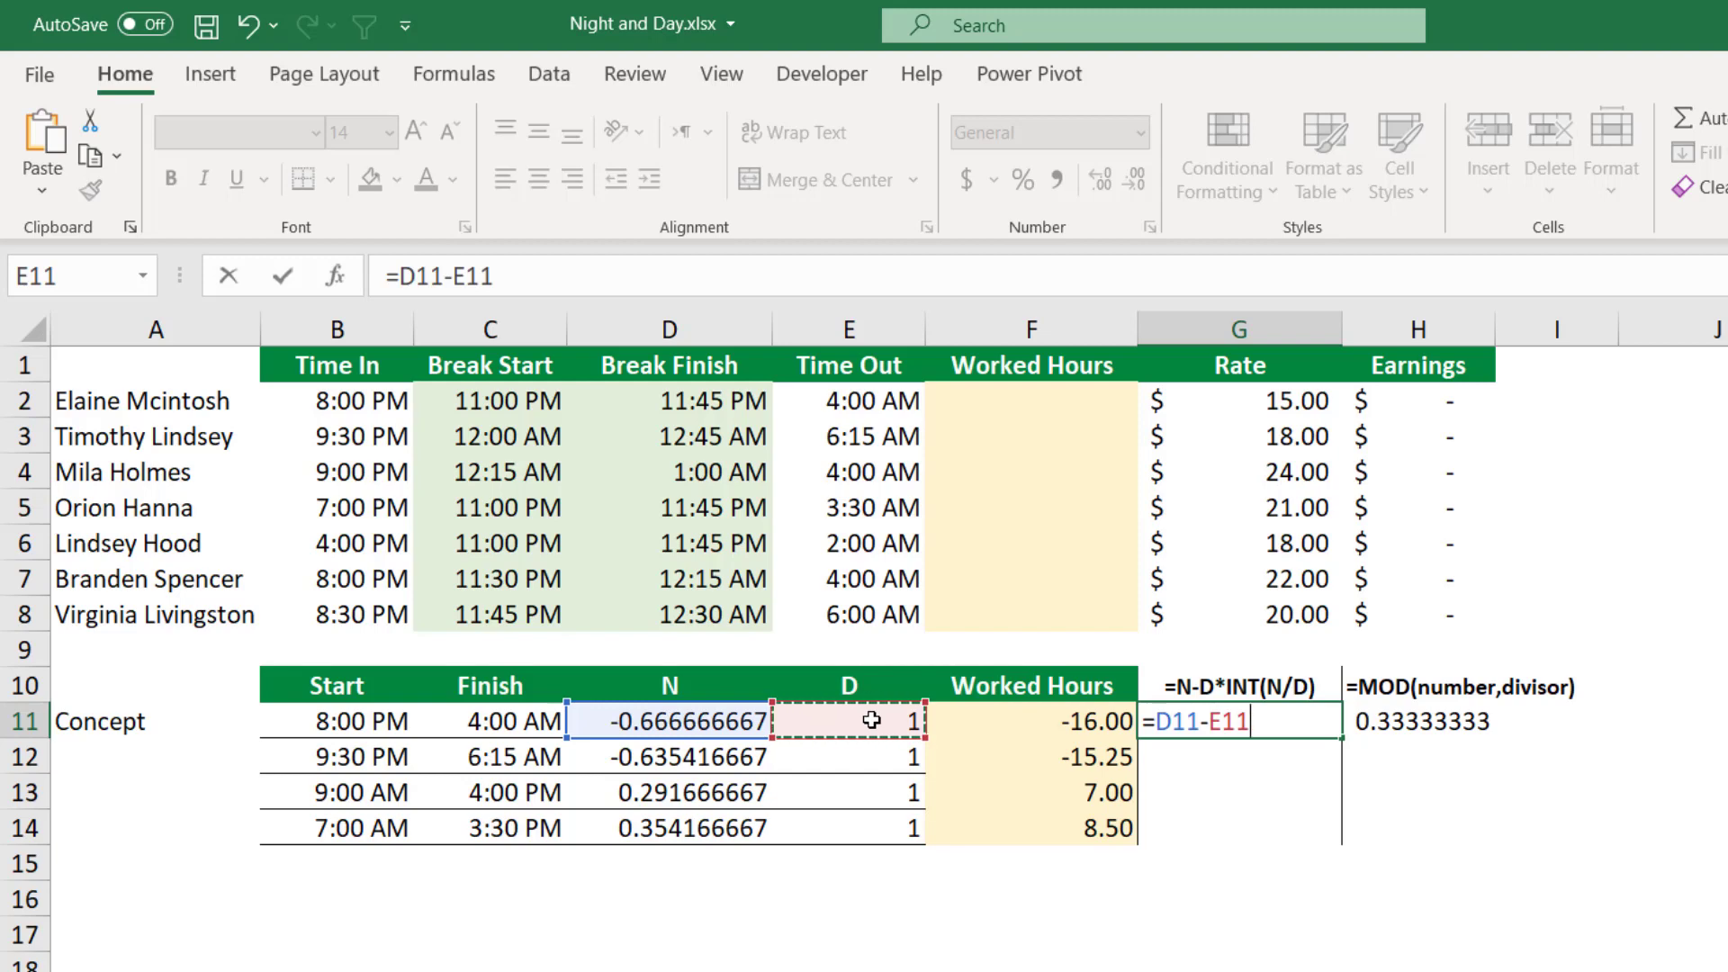
type("*")
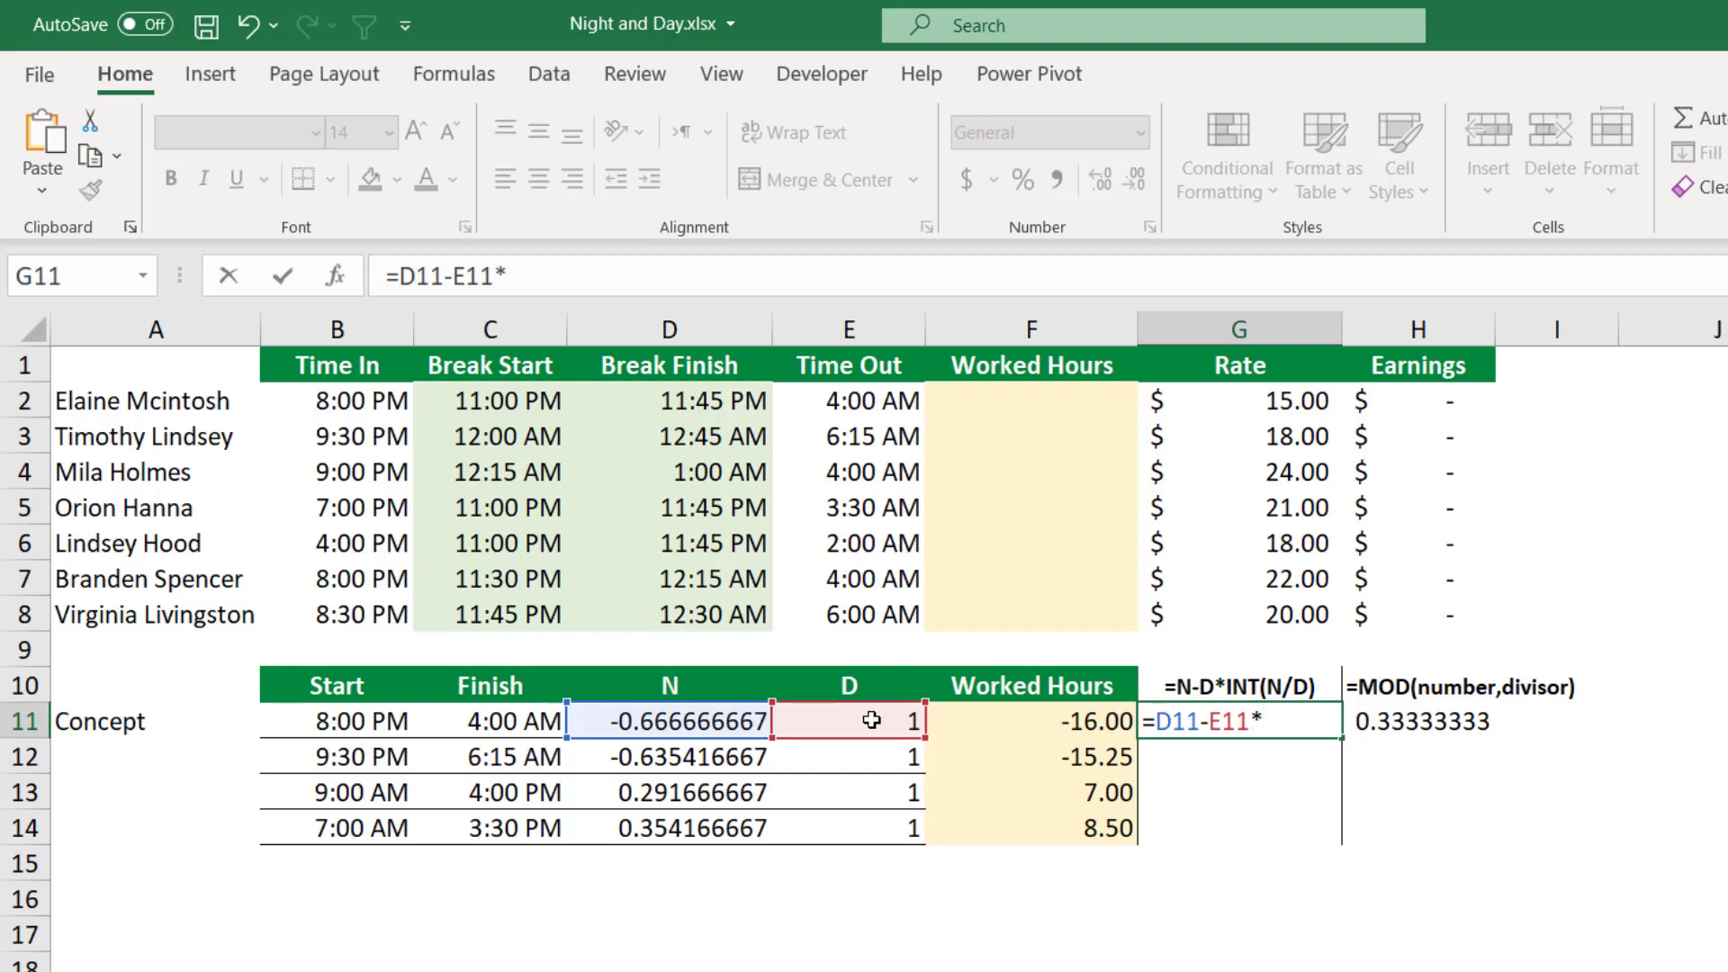
type("Int")
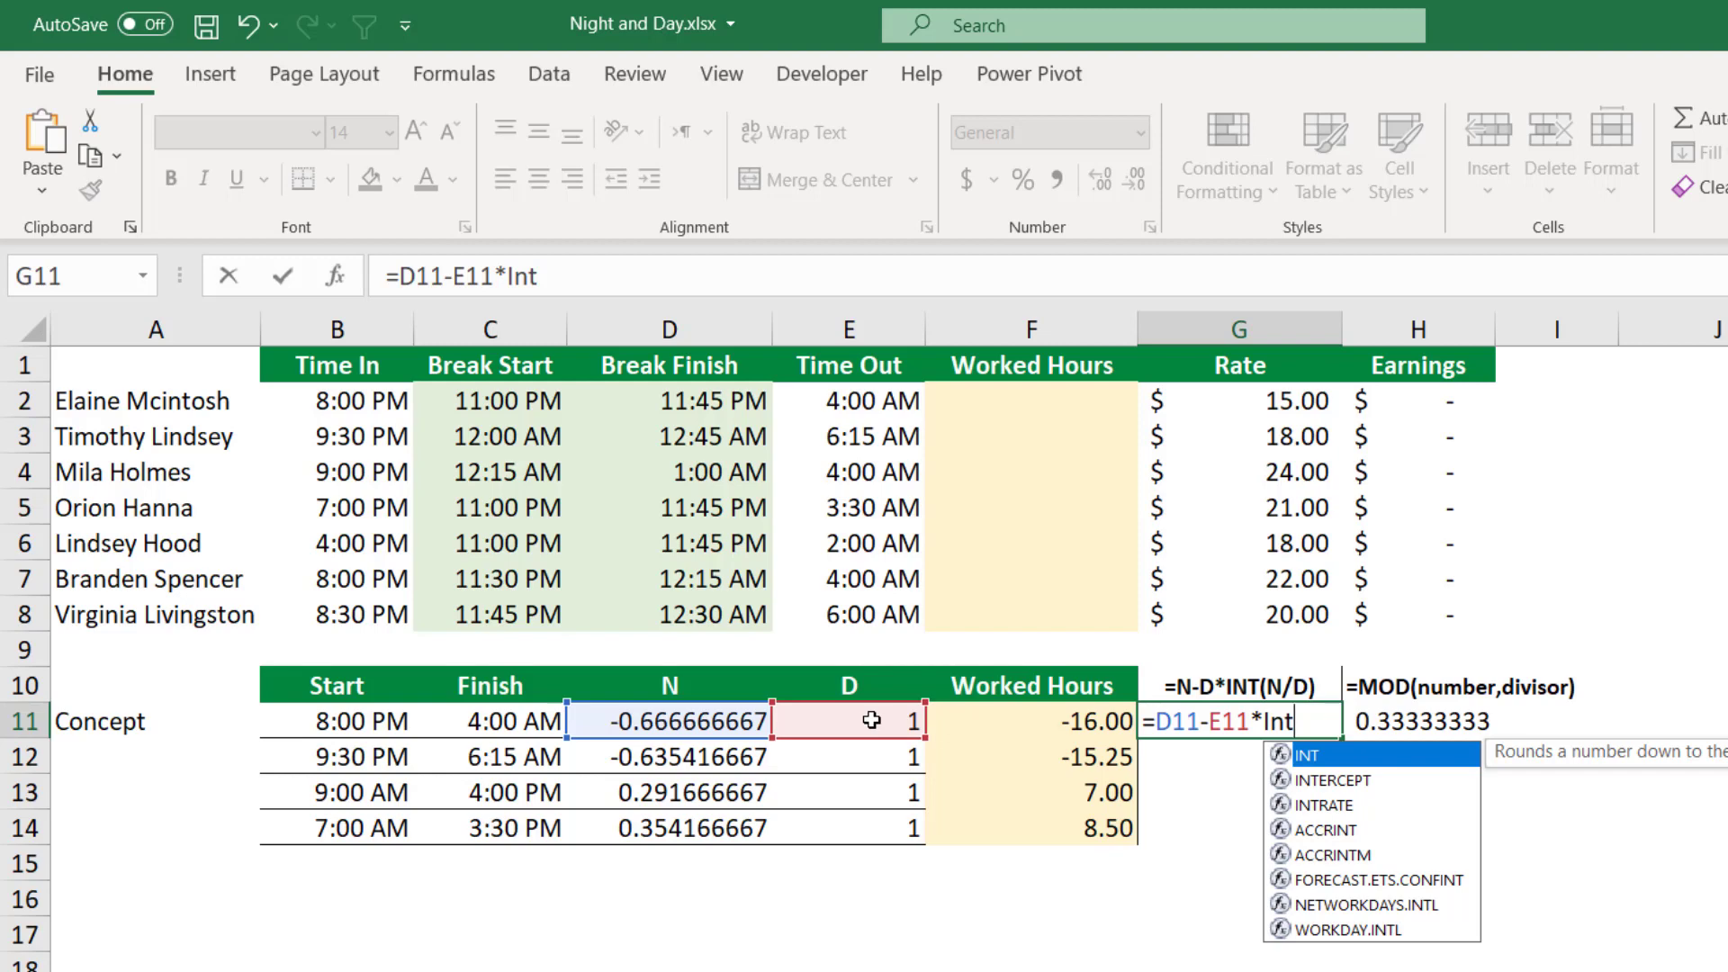
key("Tab")
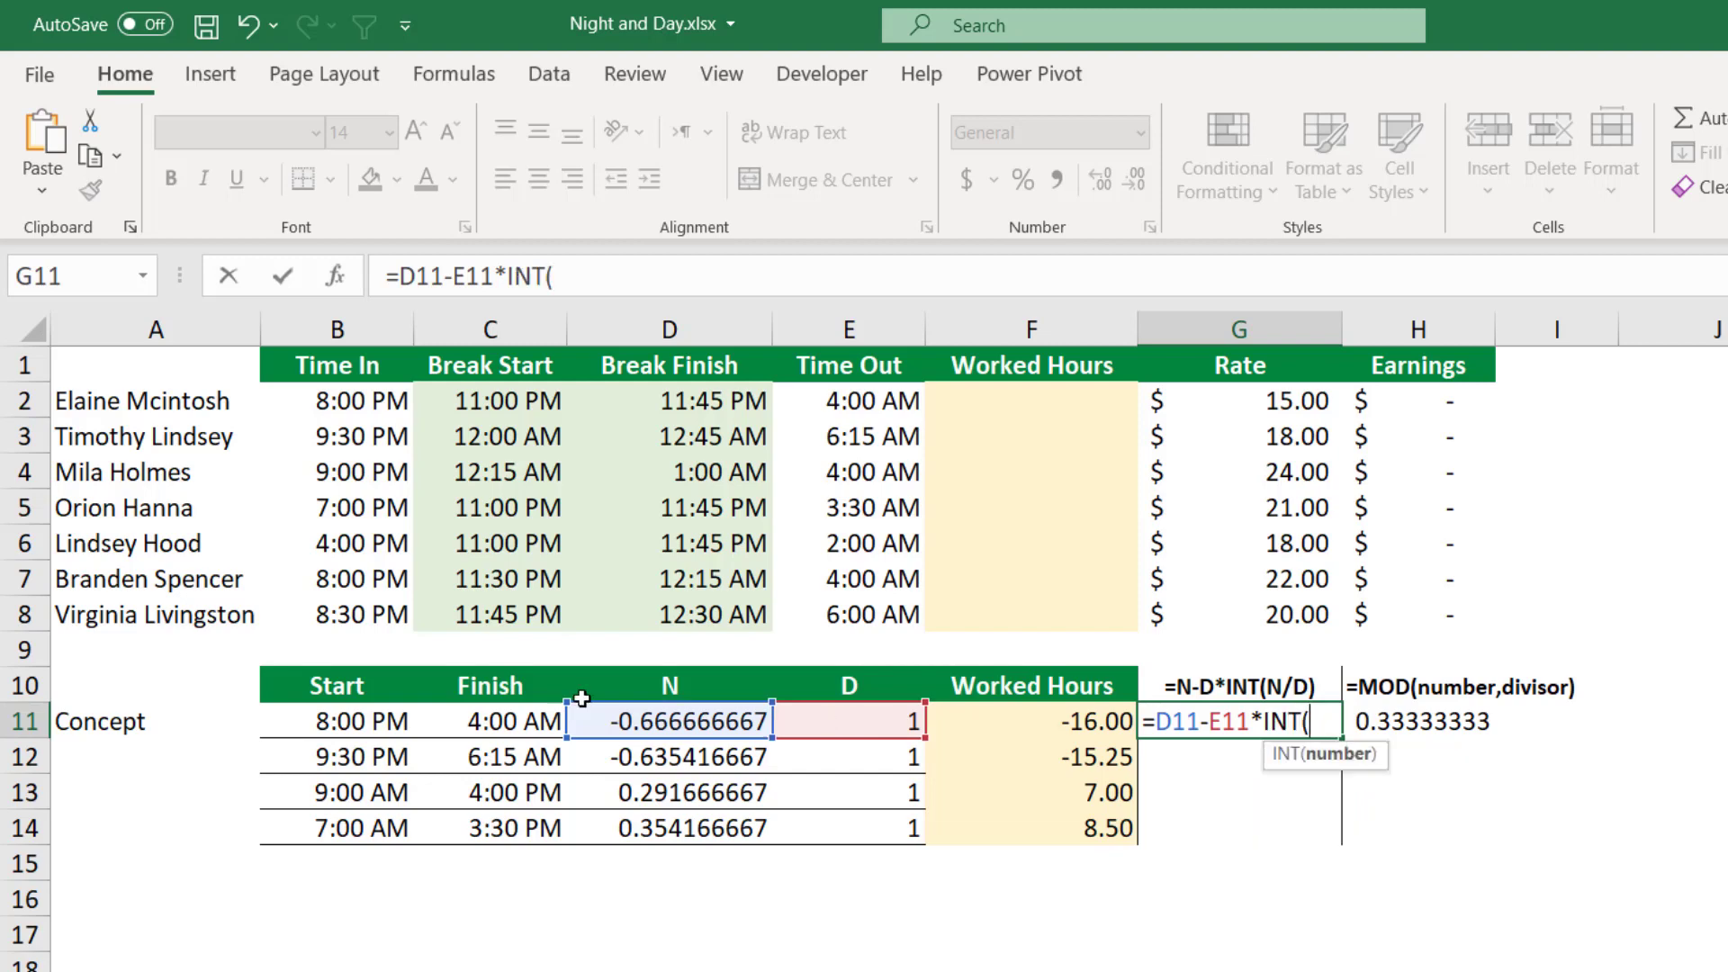
left_click(625, 722)
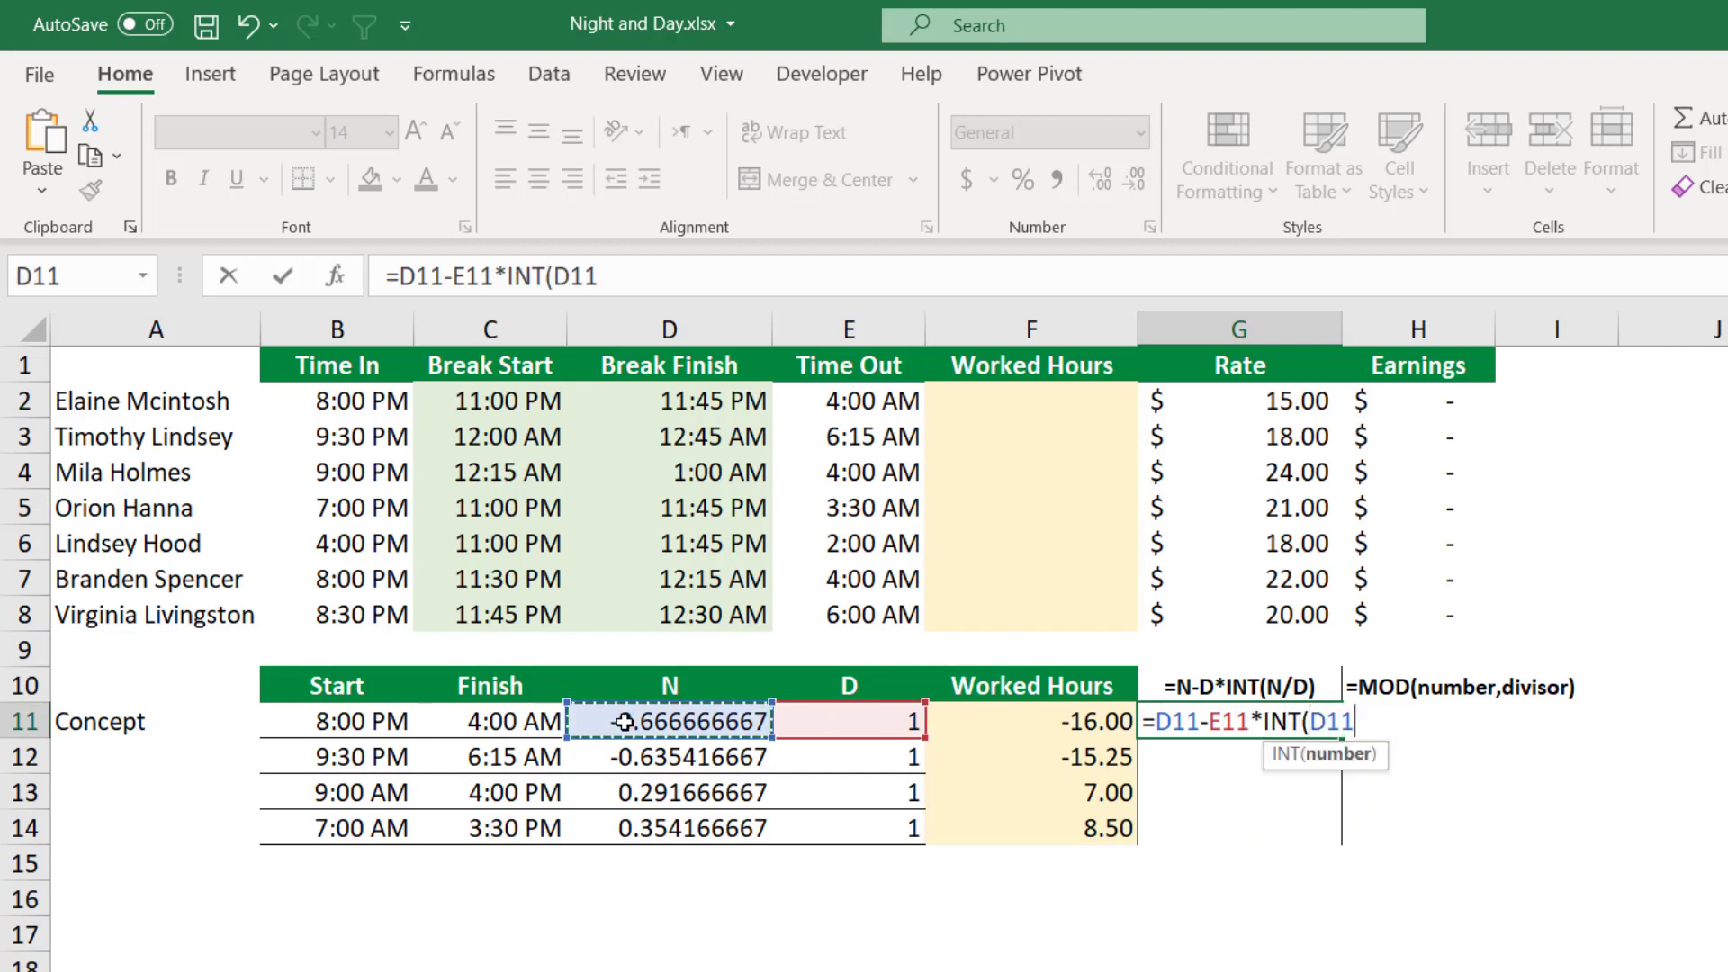
type("/")
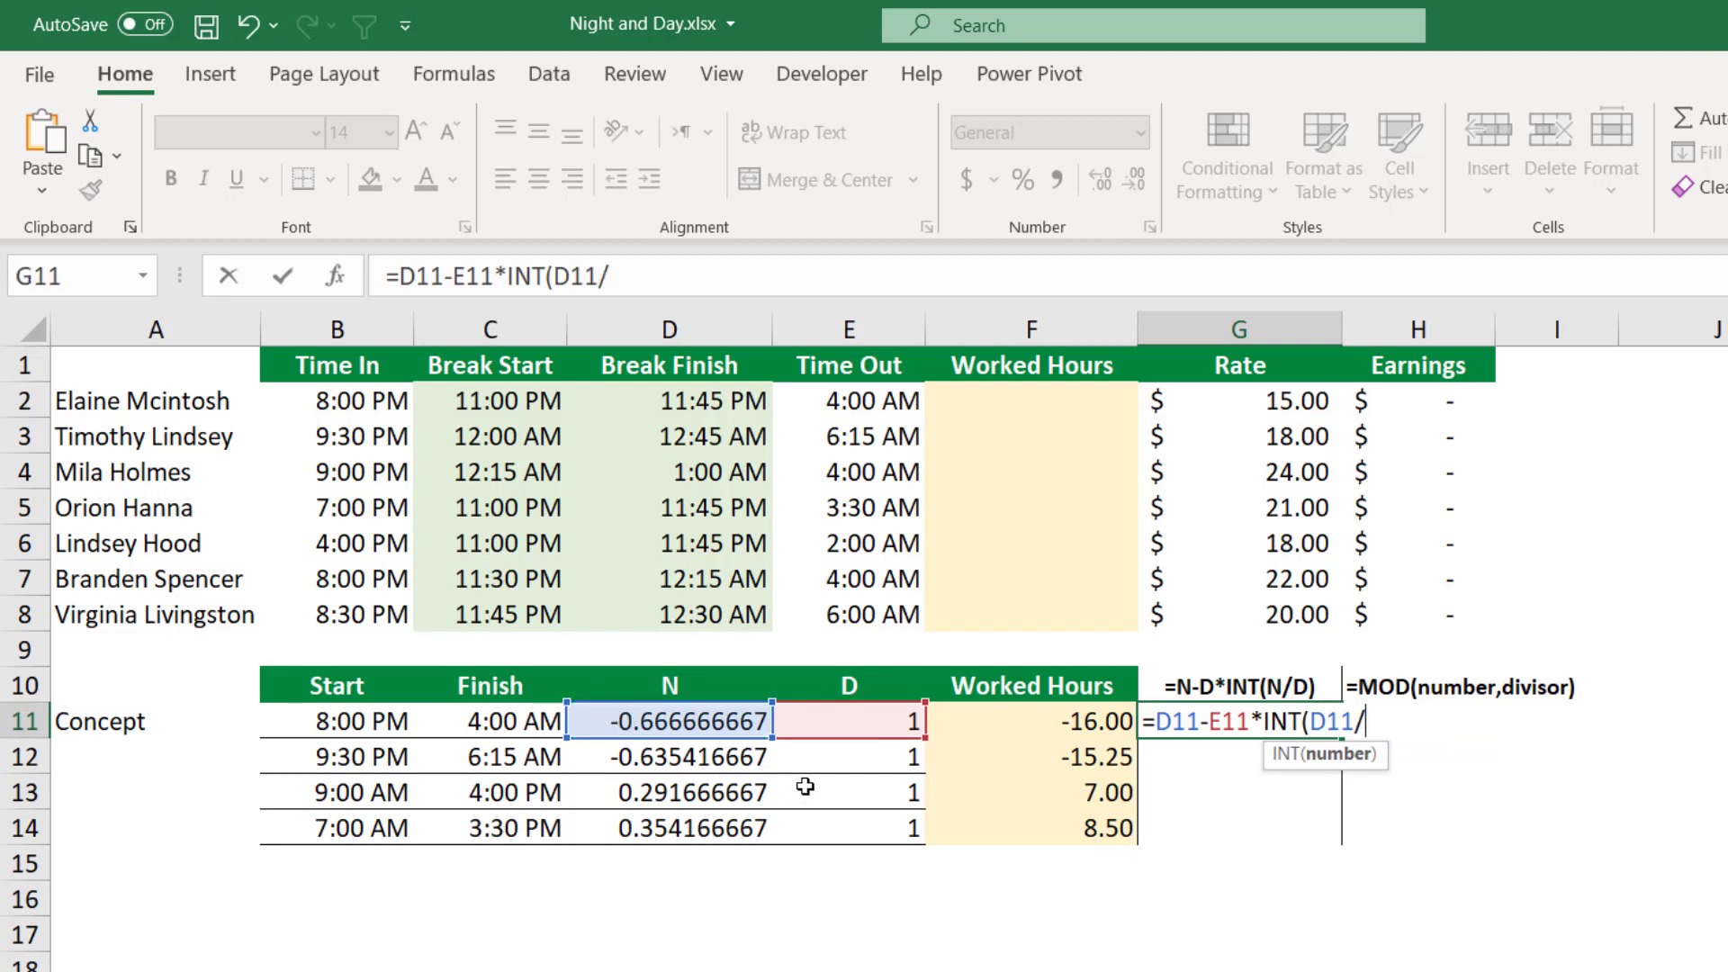
left_click(812, 713)
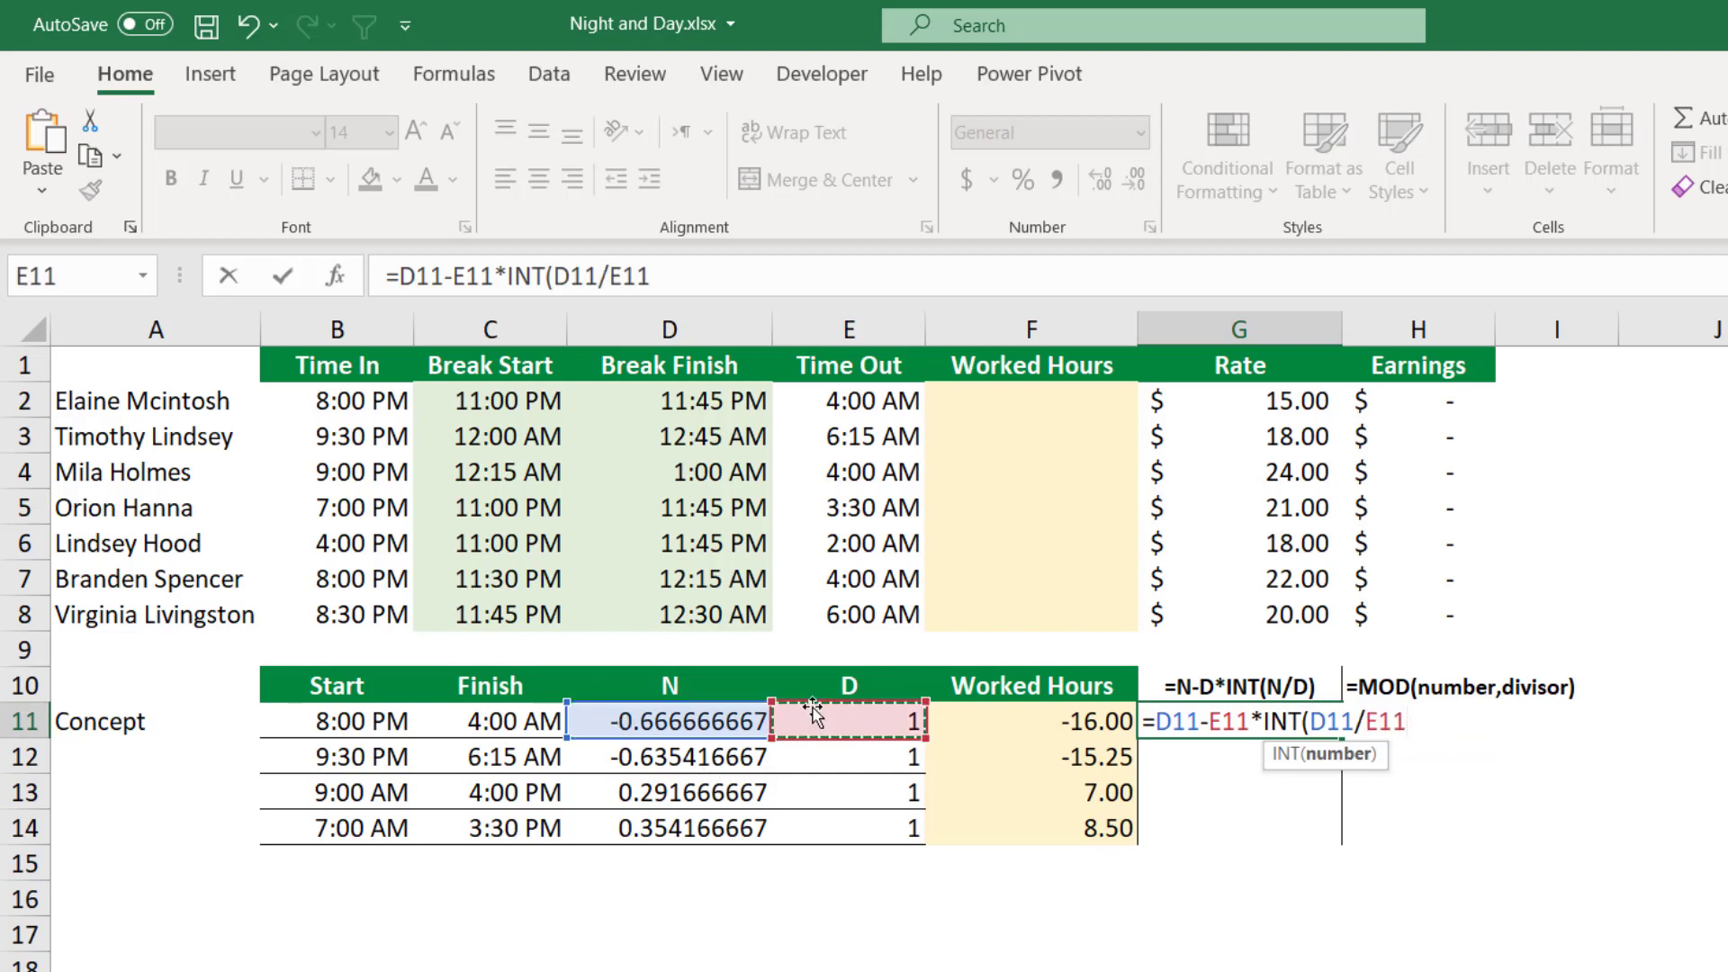
type(")")
key("Return")
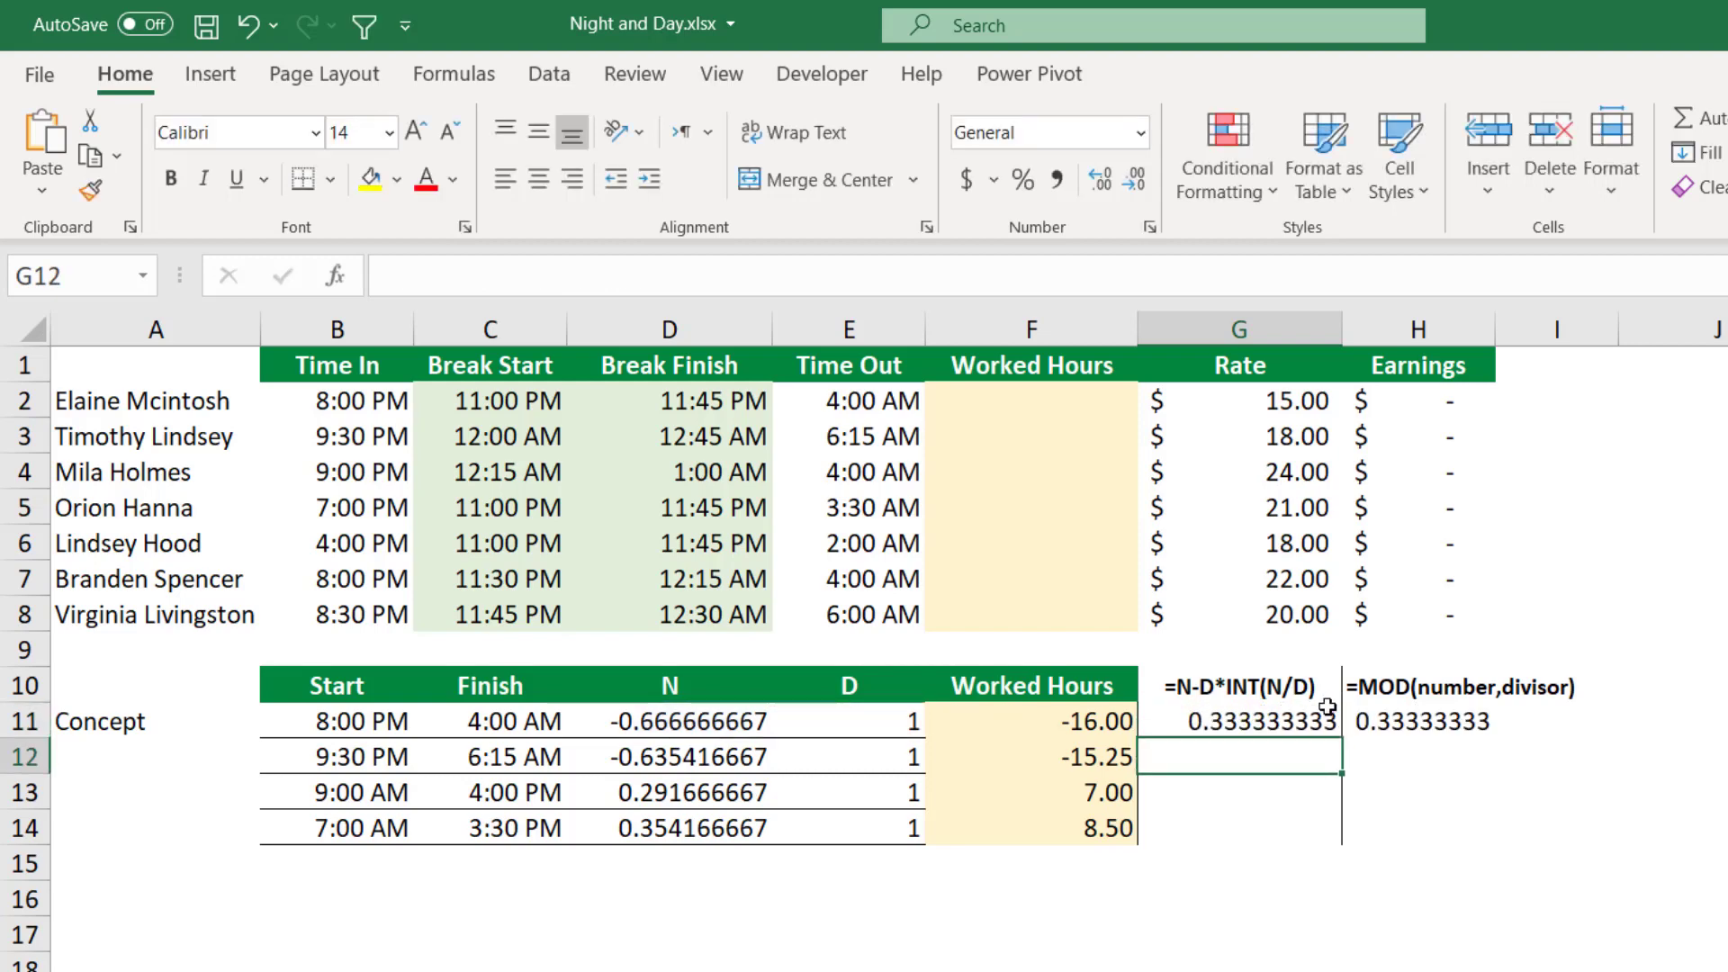
- Evaluate the G11 formula step by step with Evaluate Formula through to its final result, and close the evaluation
left_click(1225, 717)
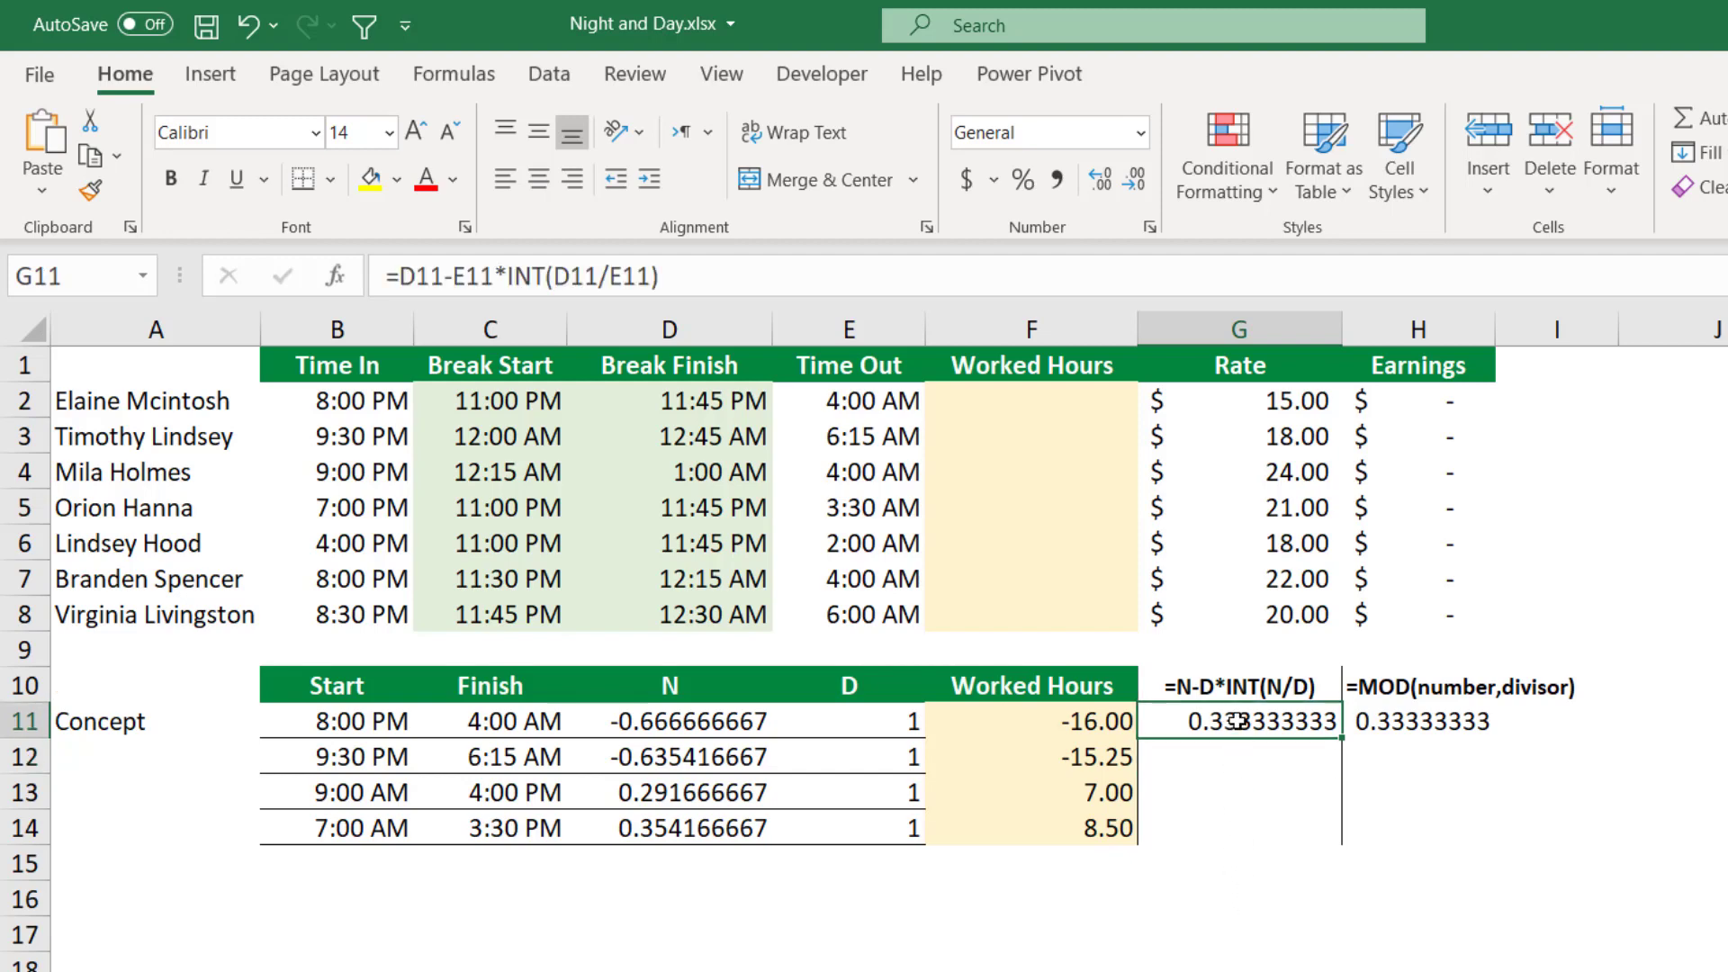
left_click(455, 76)
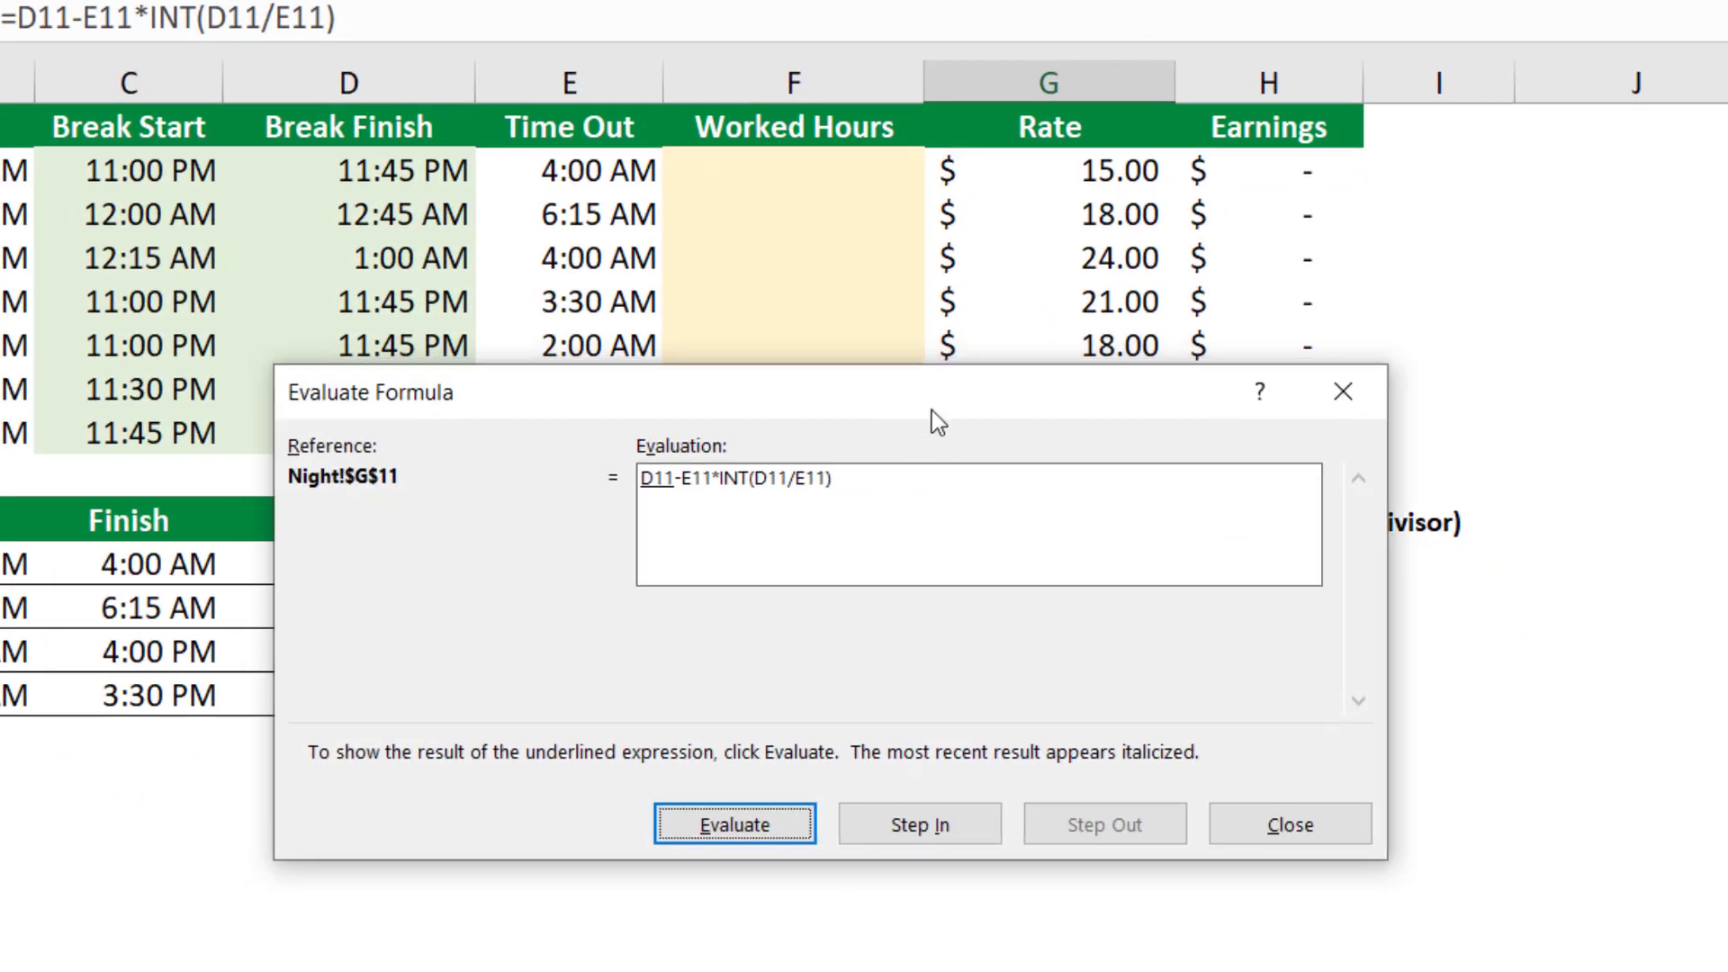
left_click_drag(931, 410, 990, 436)
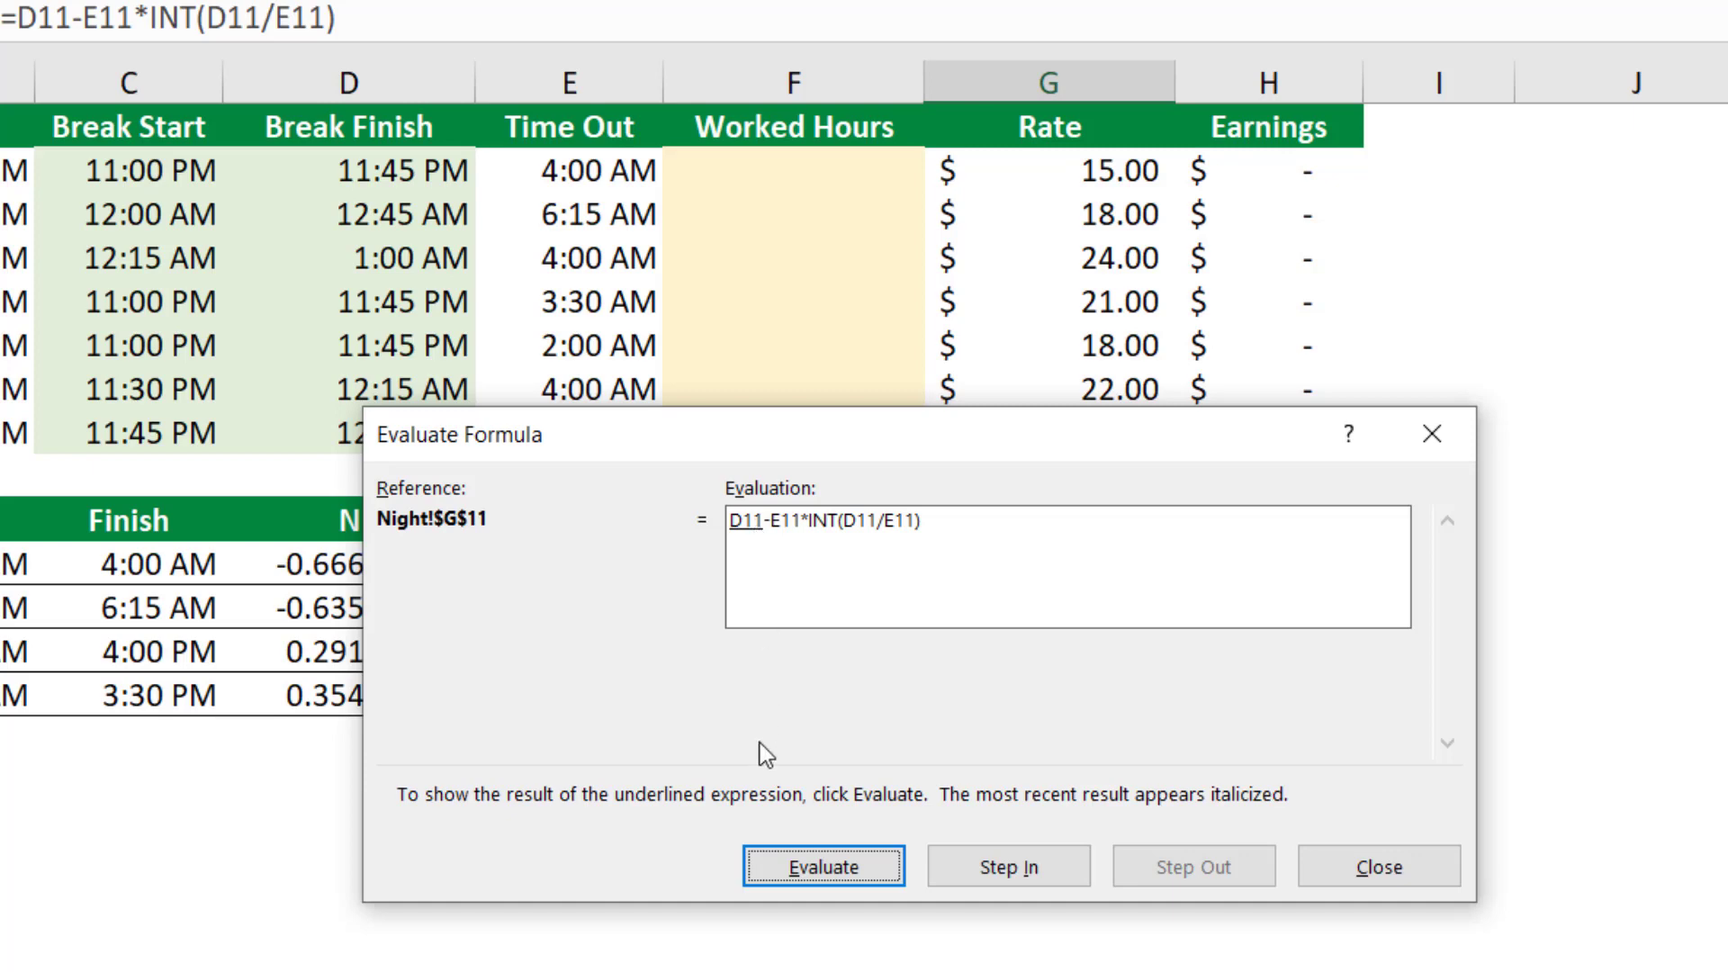
left_click(816, 873)
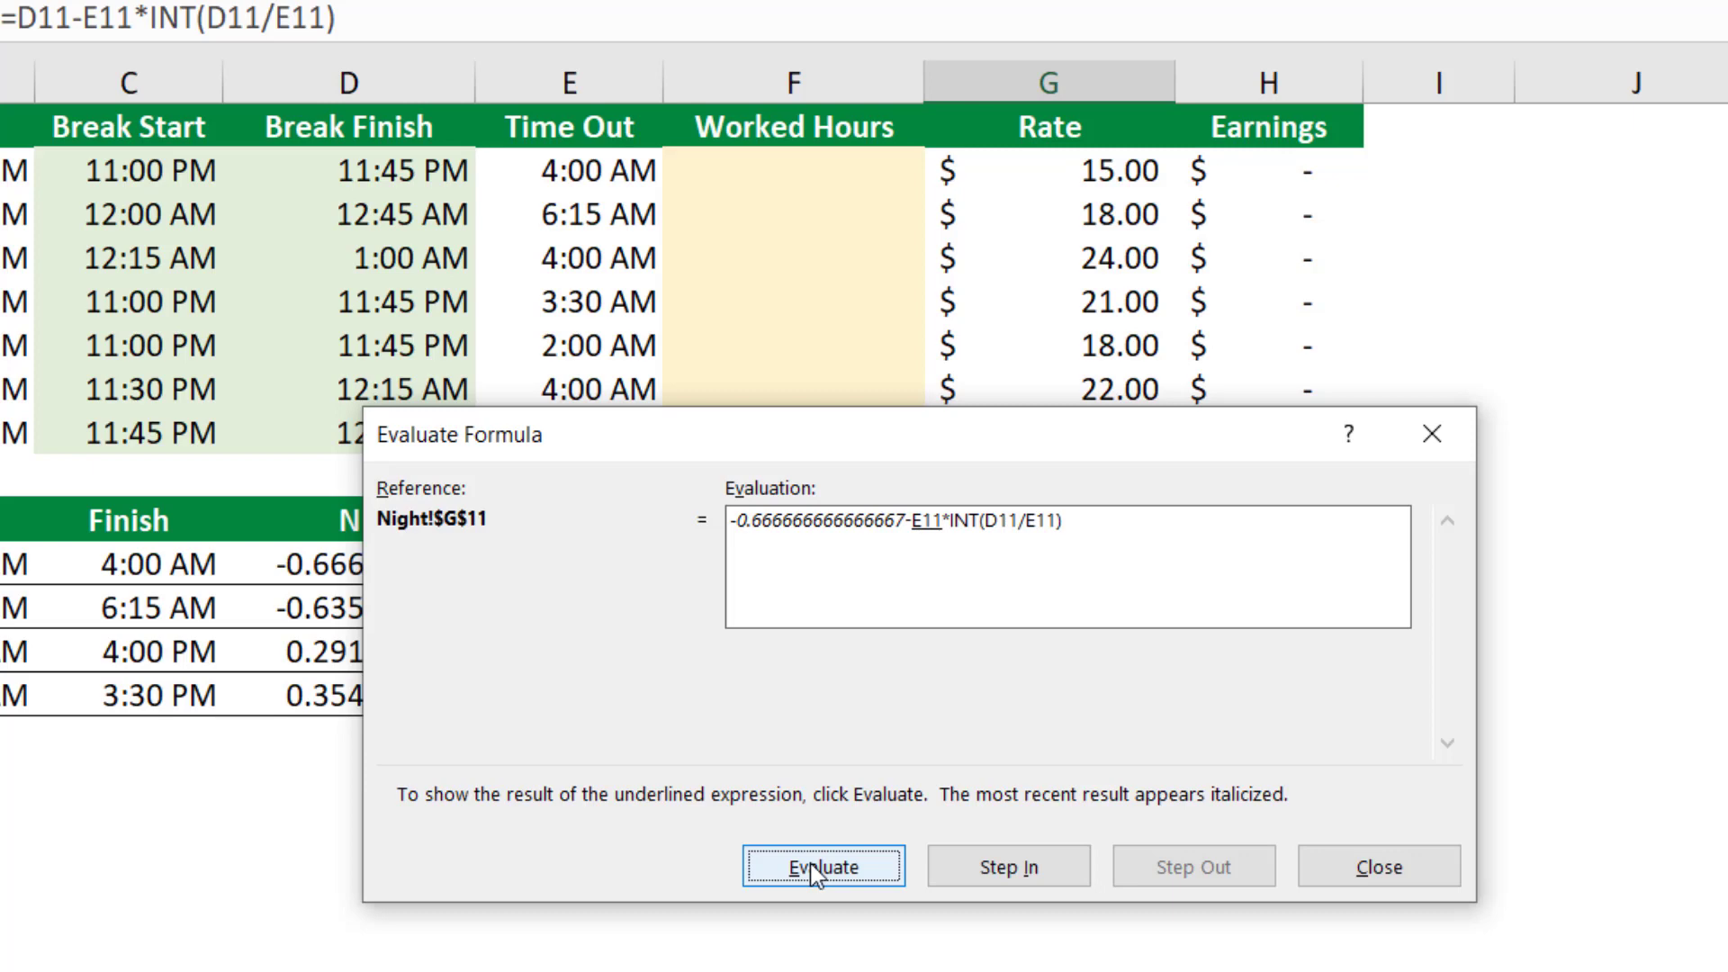
left_click(816, 872)
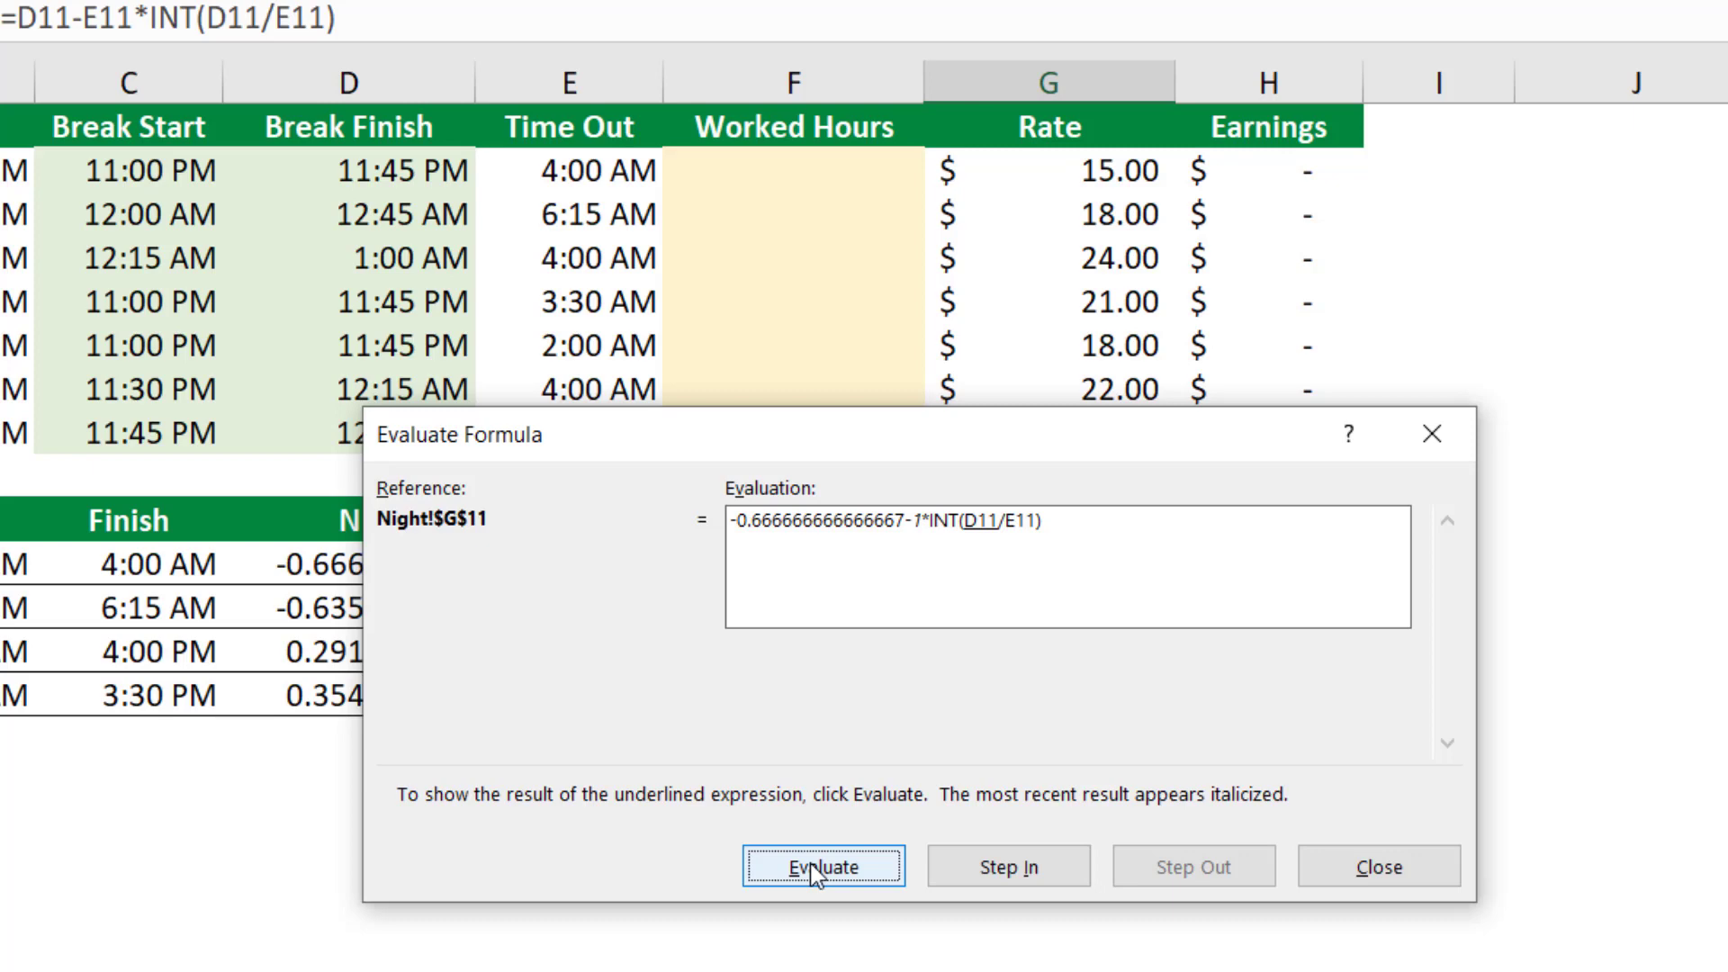
left_click(816, 873)
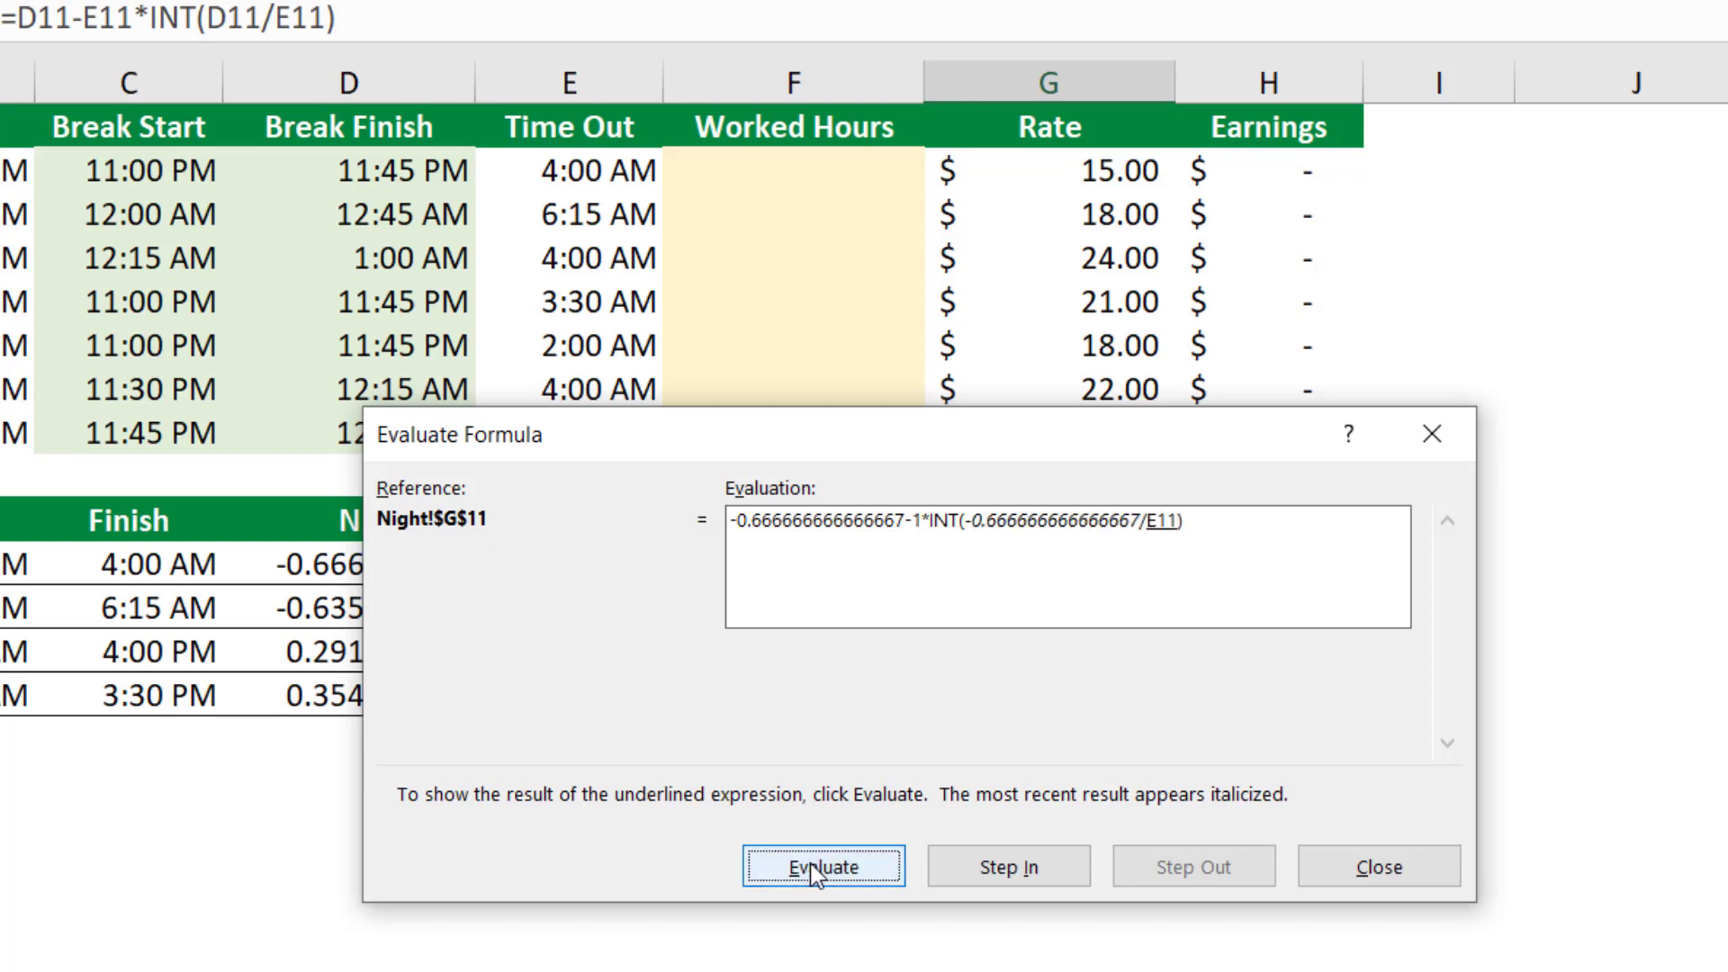
left_click(816, 873)
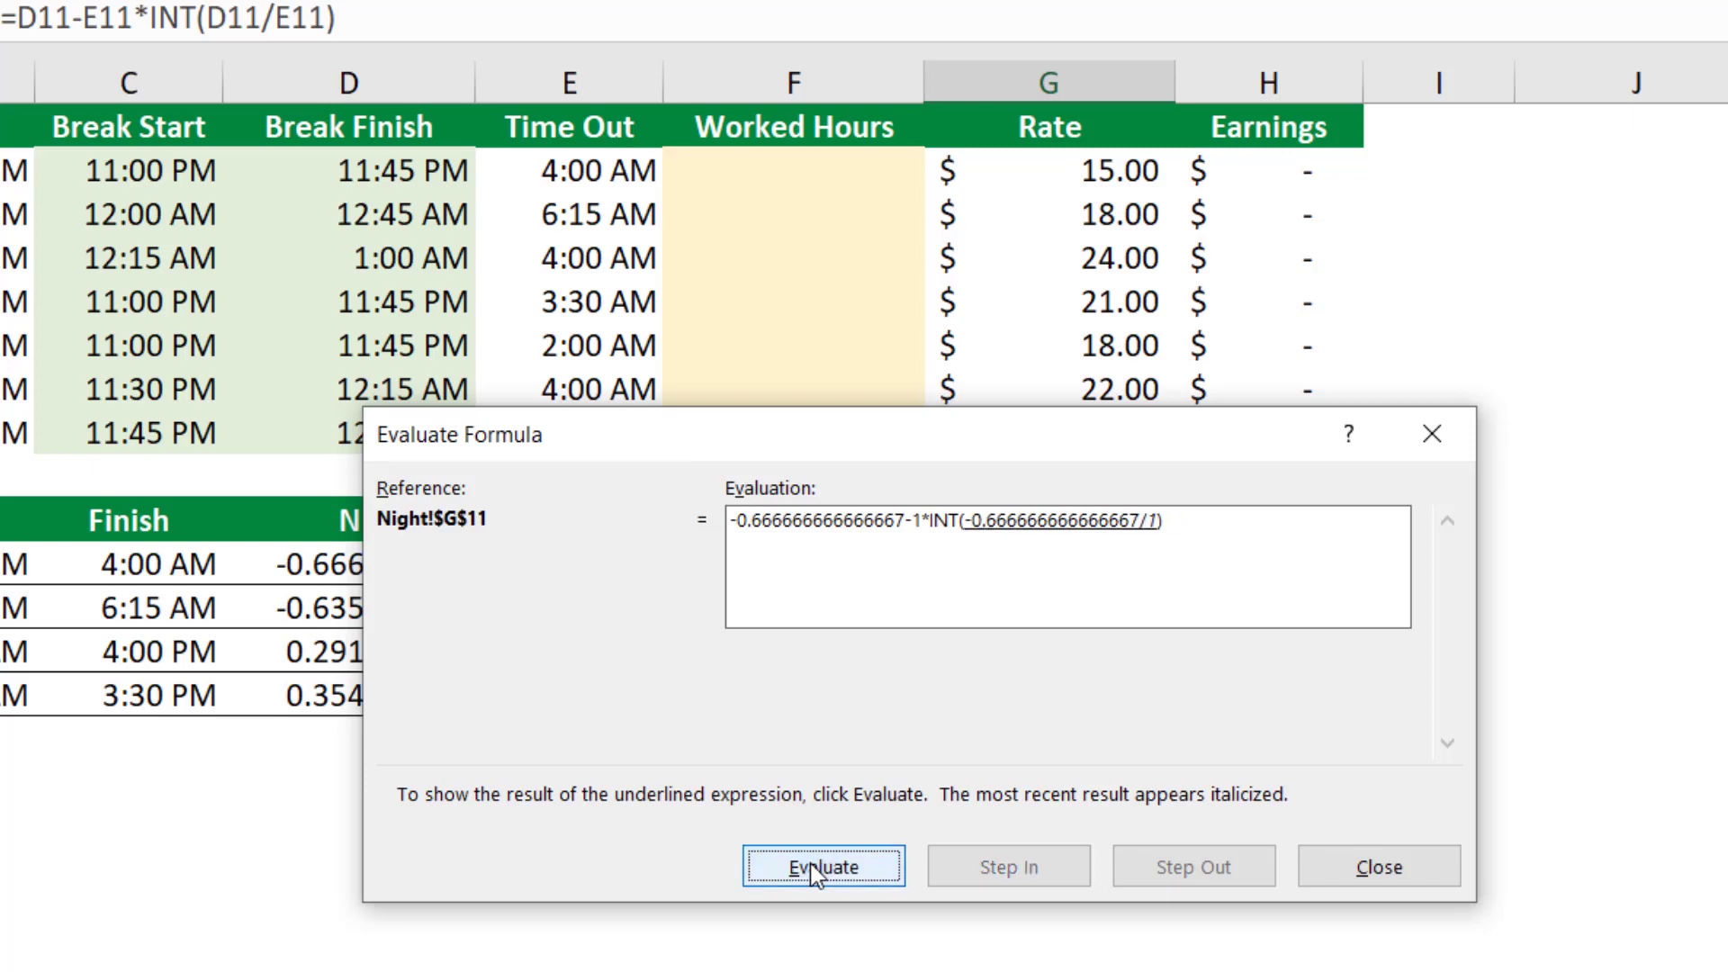
left_click(816, 873)
left_click(816, 873)
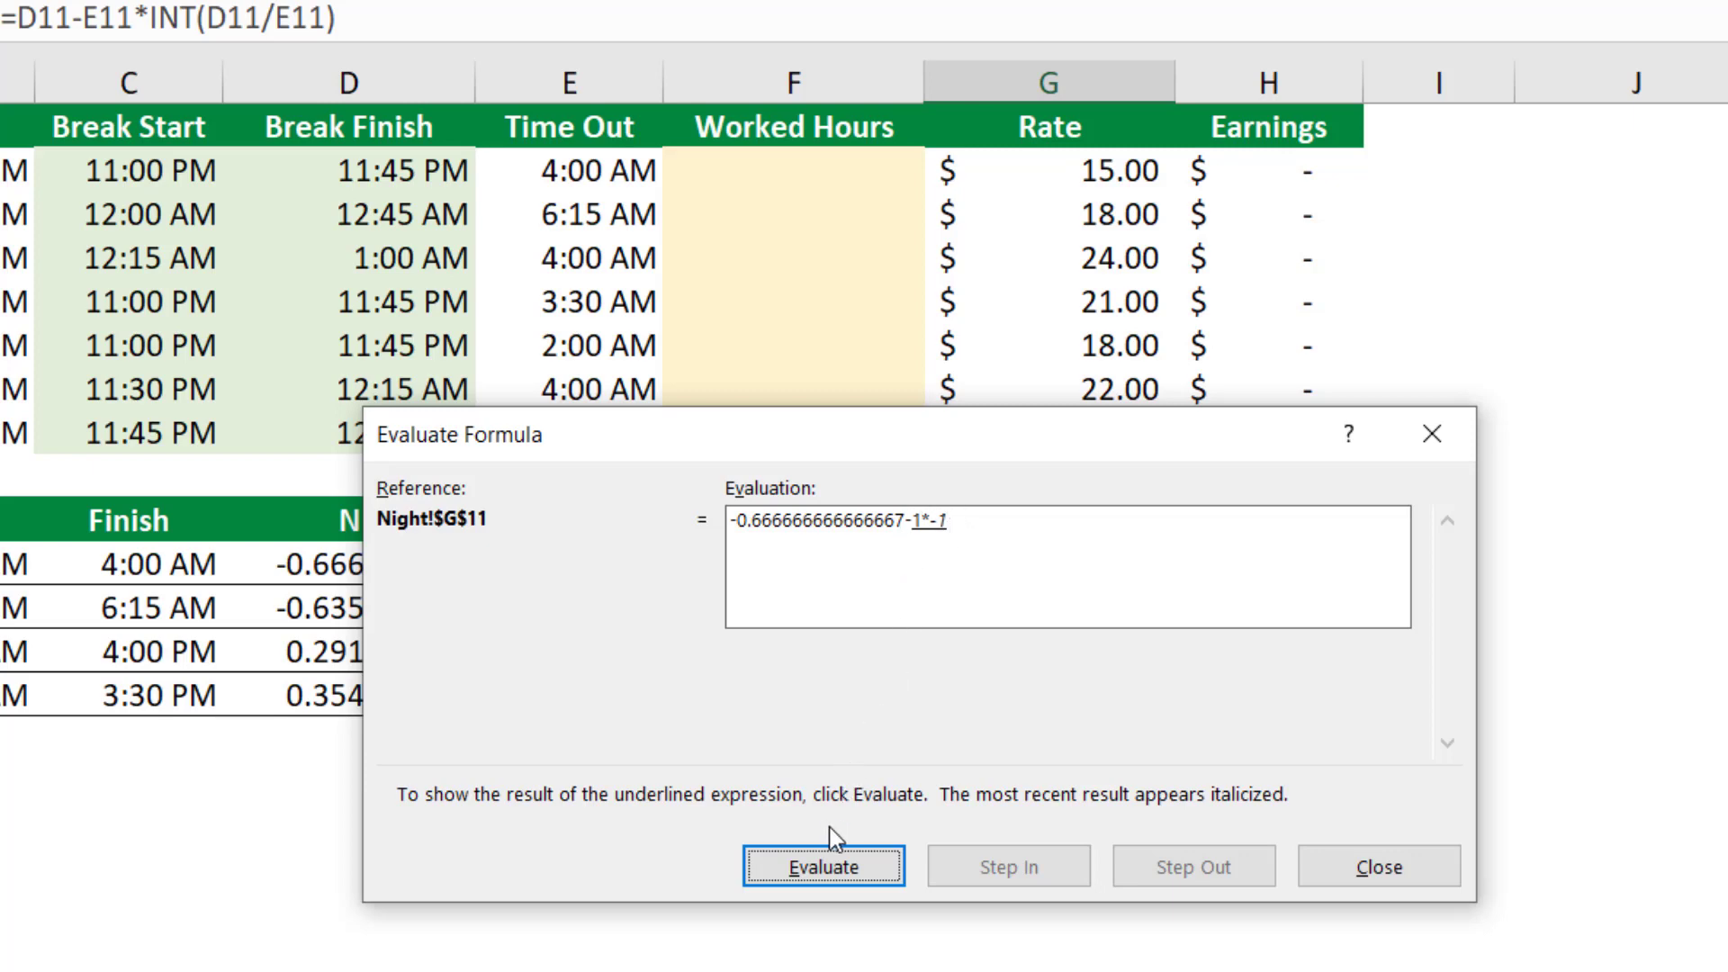
left_click(855, 862)
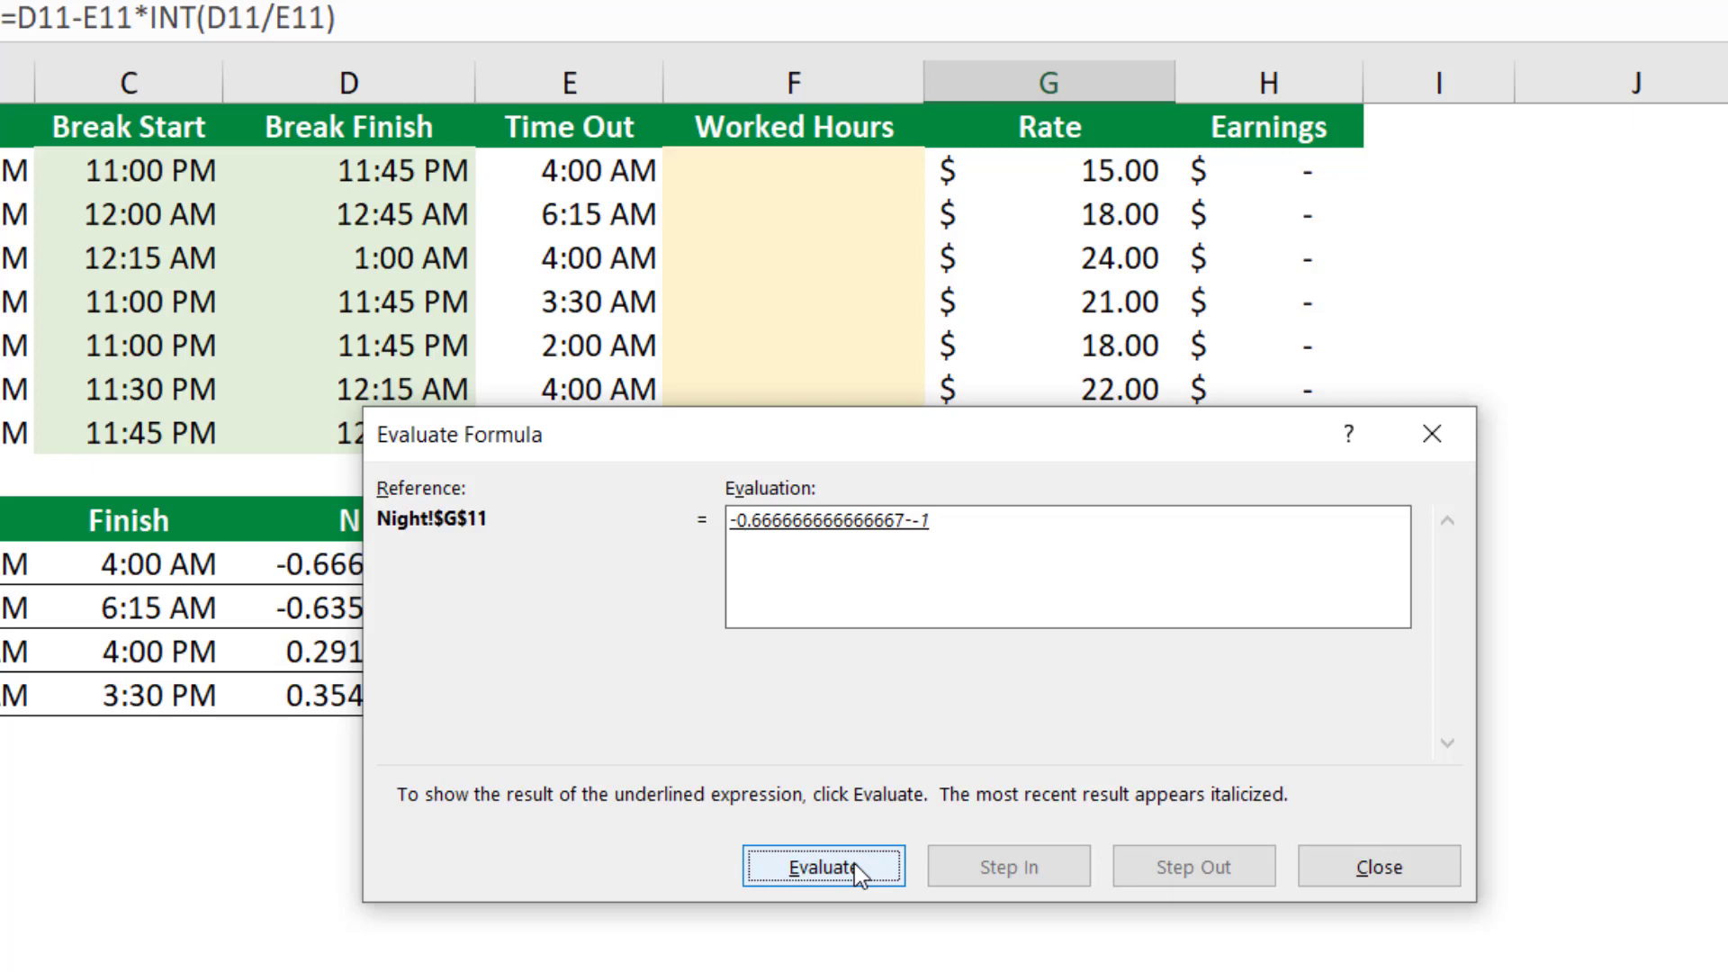
left_click(855, 862)
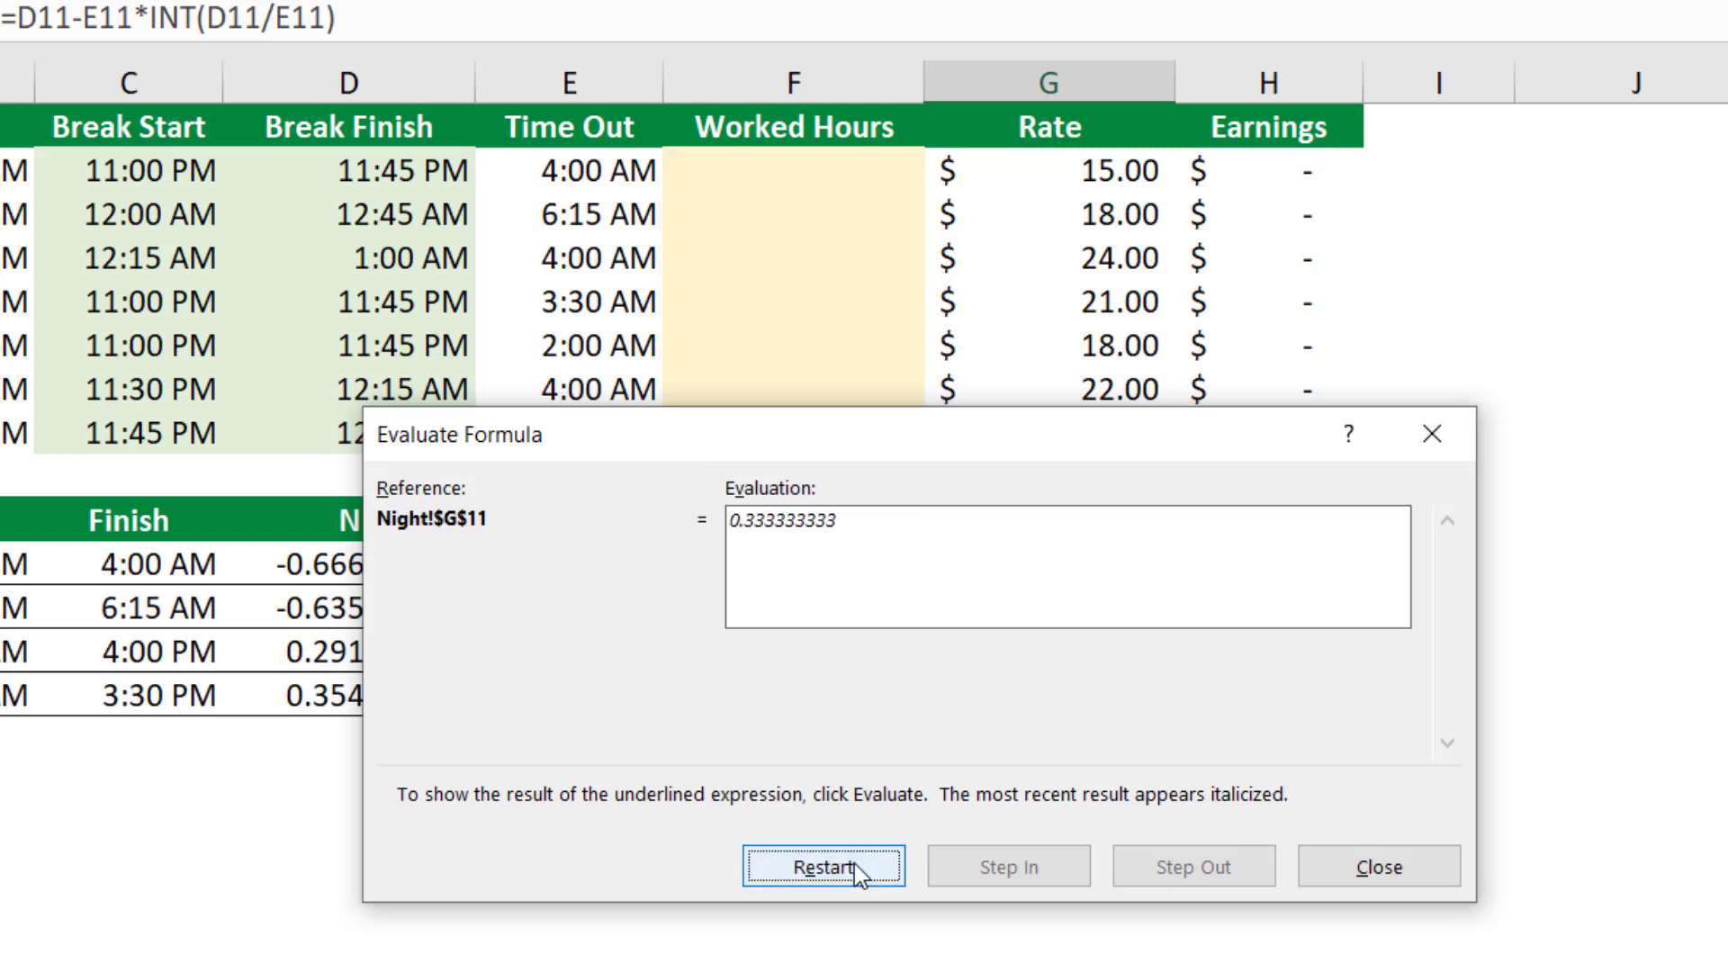
left_click(1385, 865)
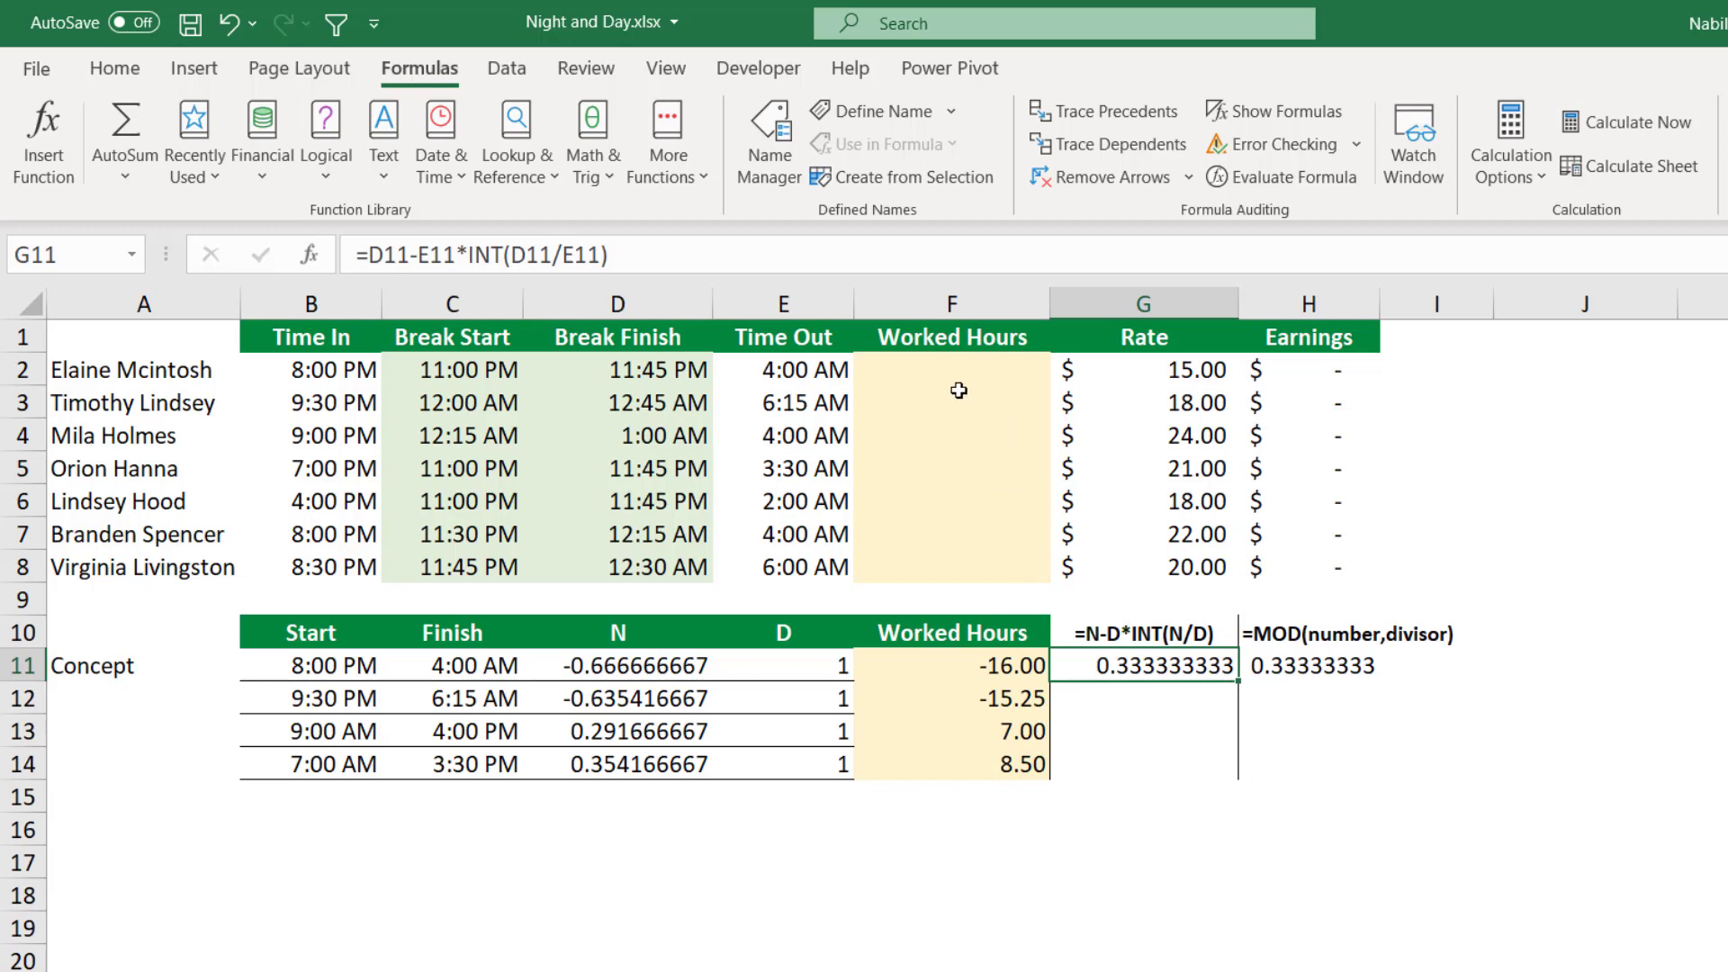
- Enter =MOD(C2-B2,1) in F2 of the Worked Hours column to calculate the time worked before the break
left_click(912, 369)
type("=")
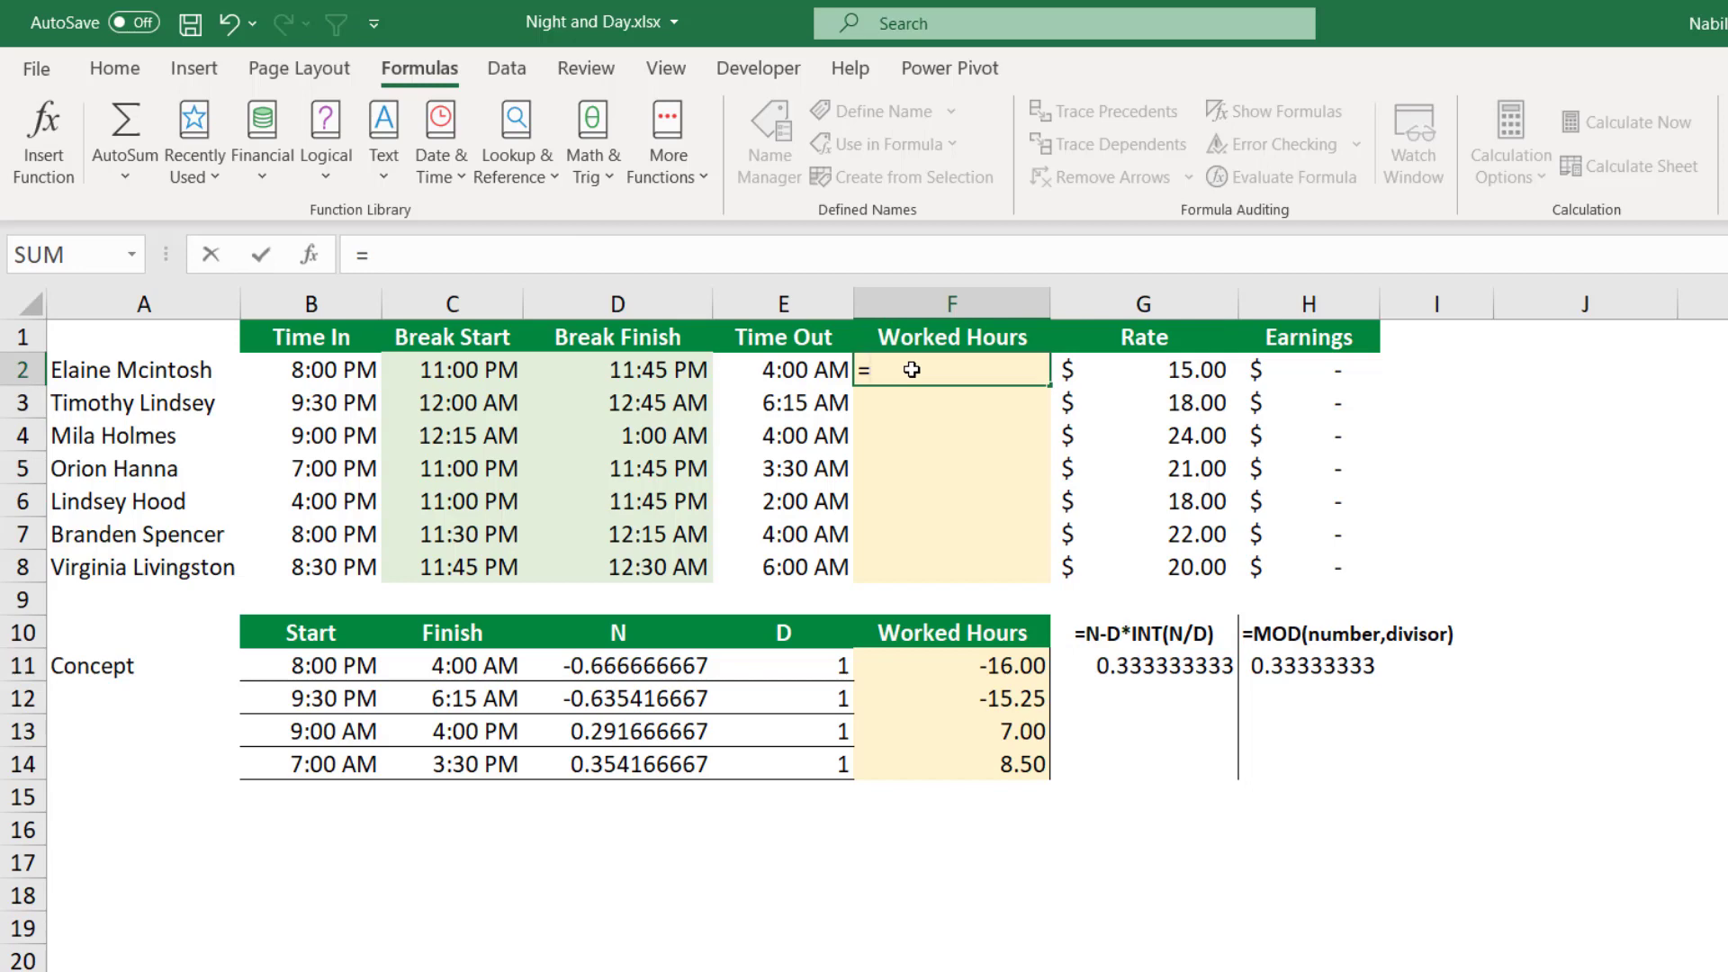
type("M")
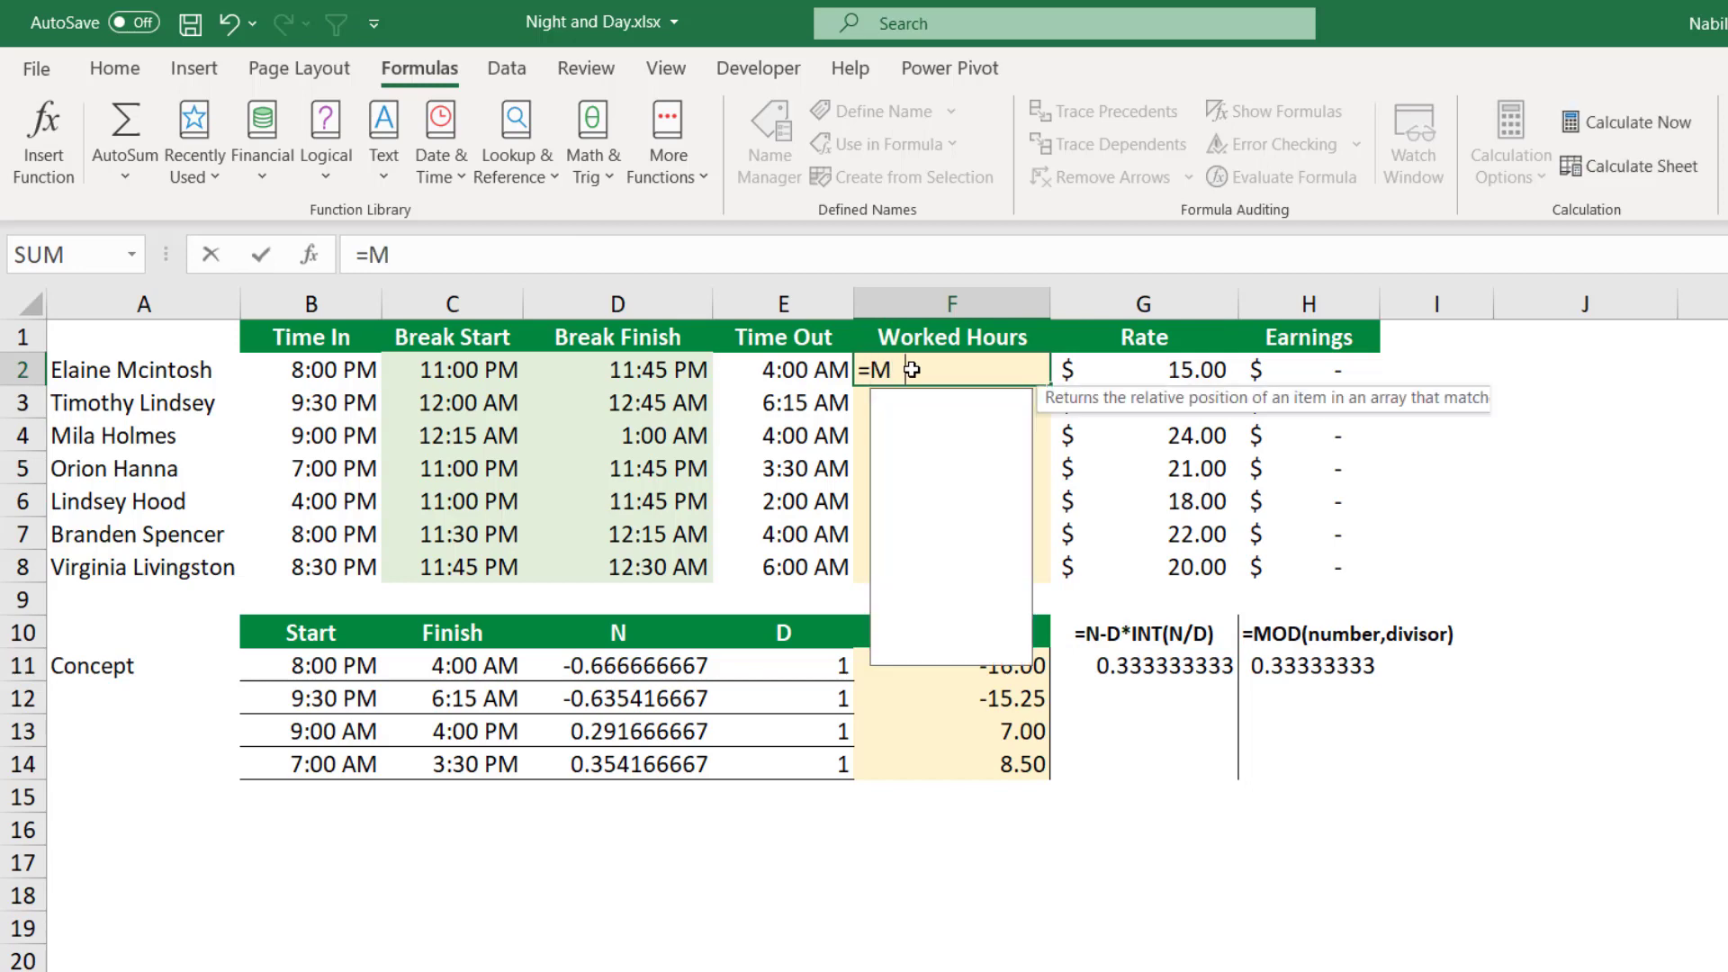
type("od(")
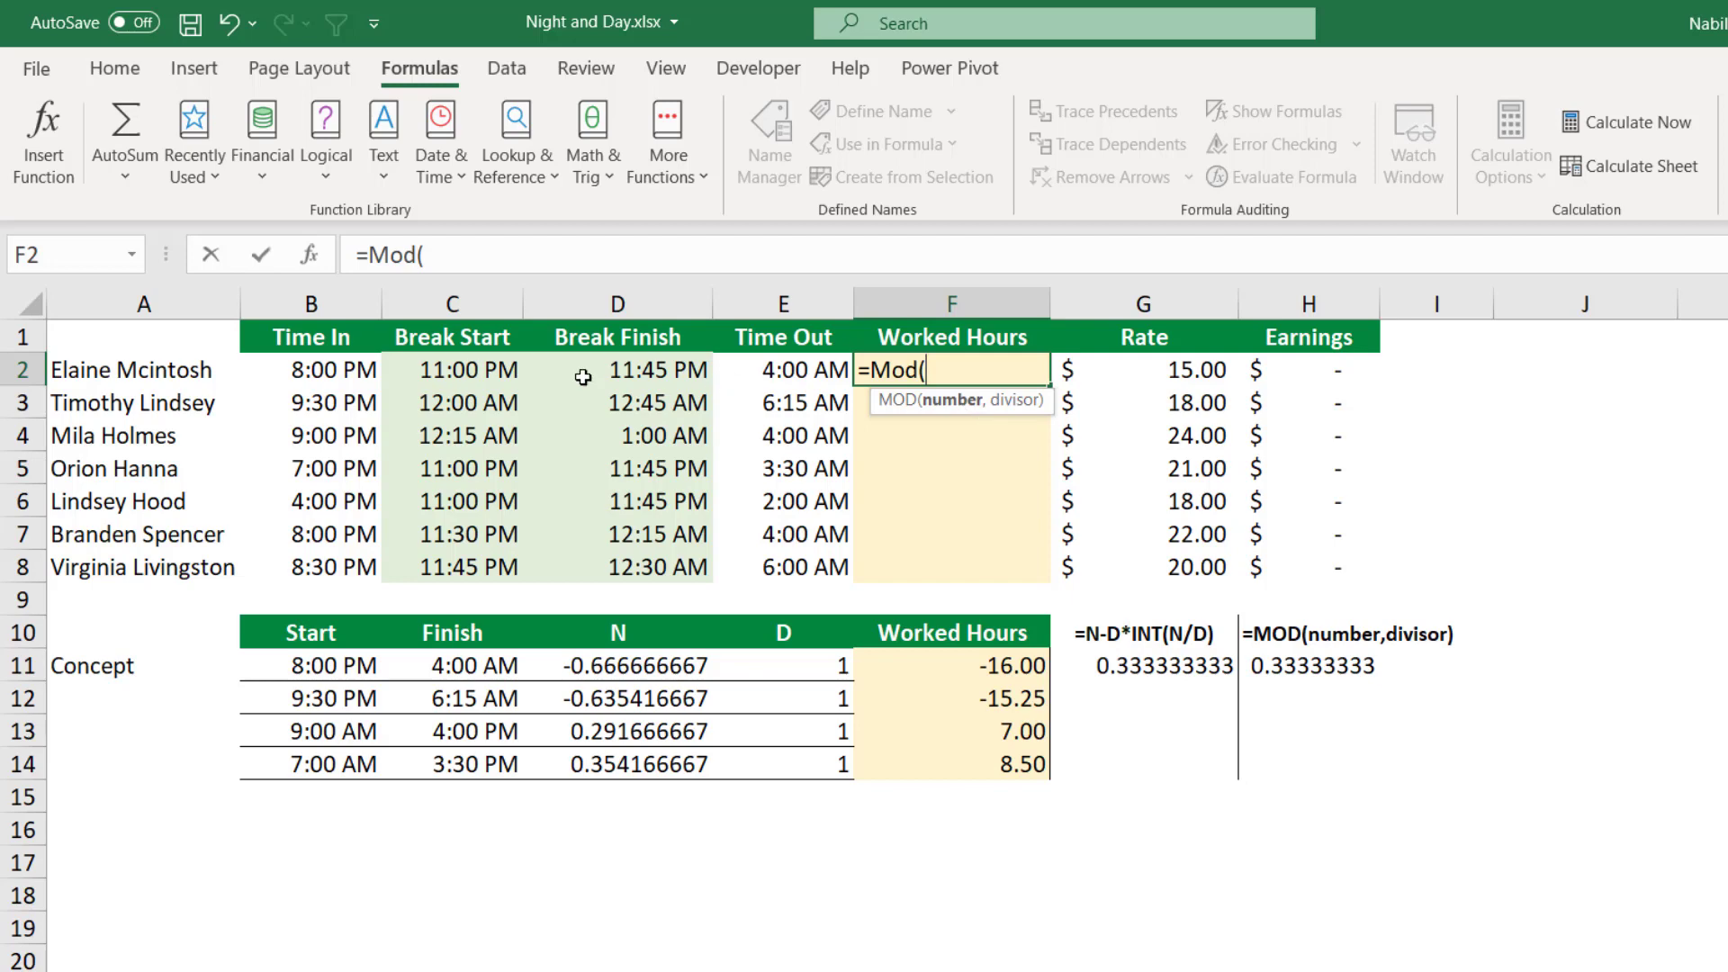
left_click(450, 367)
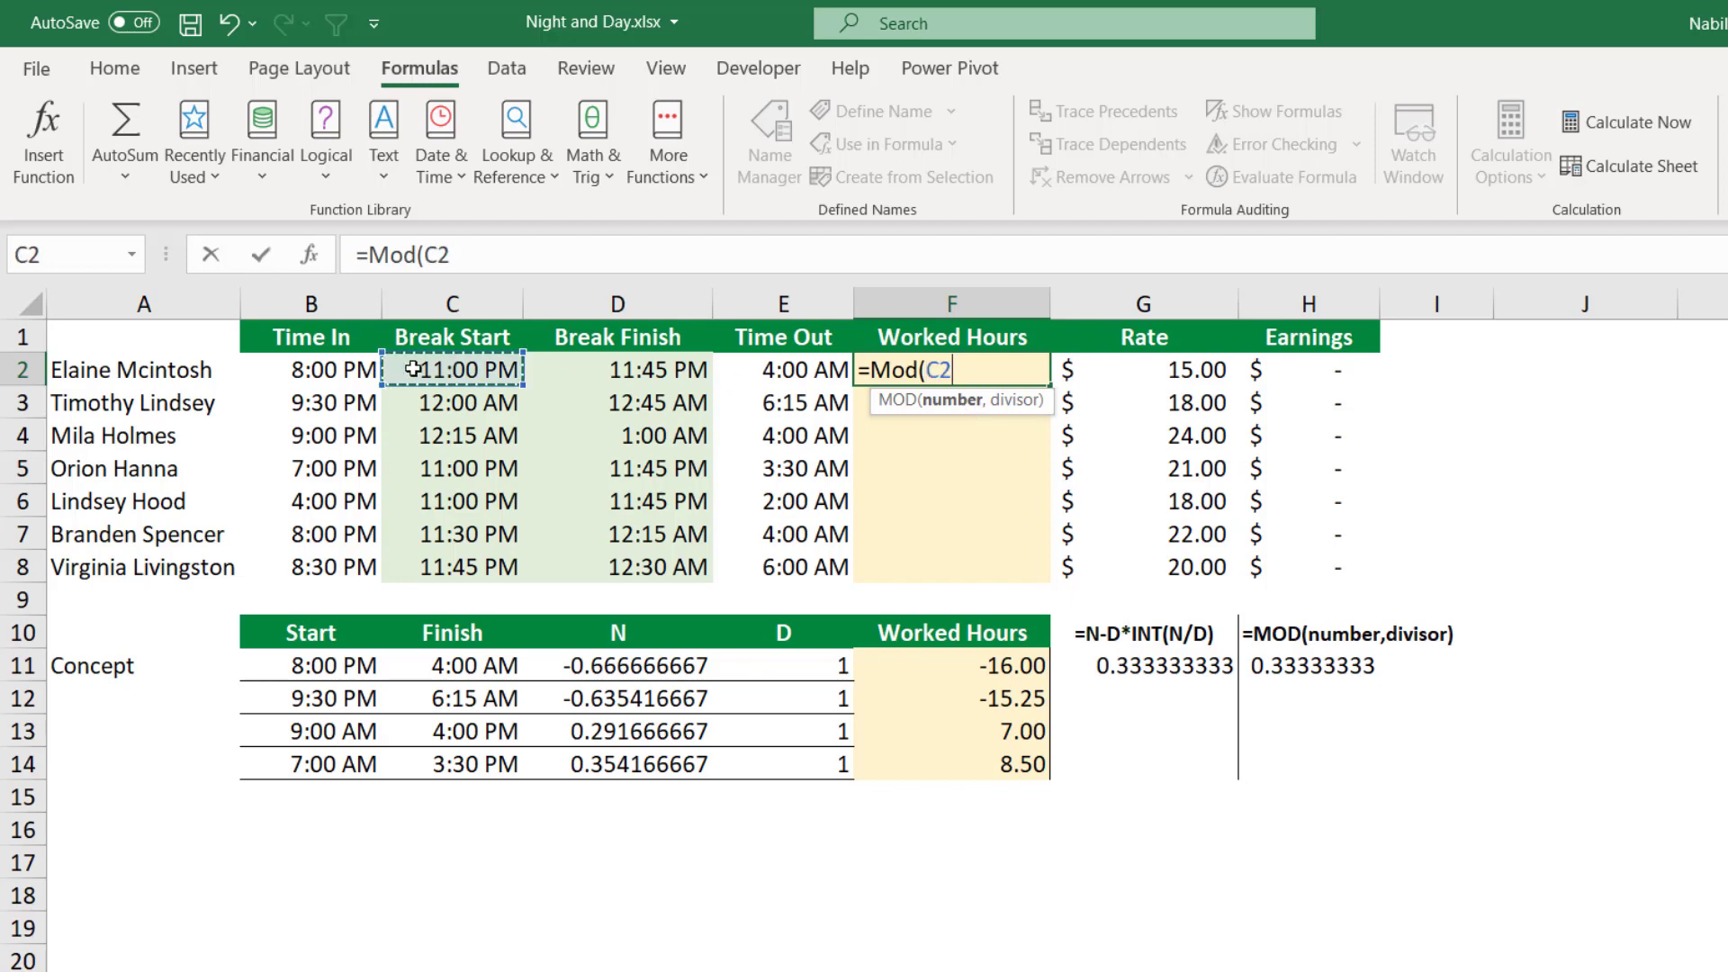
type("-")
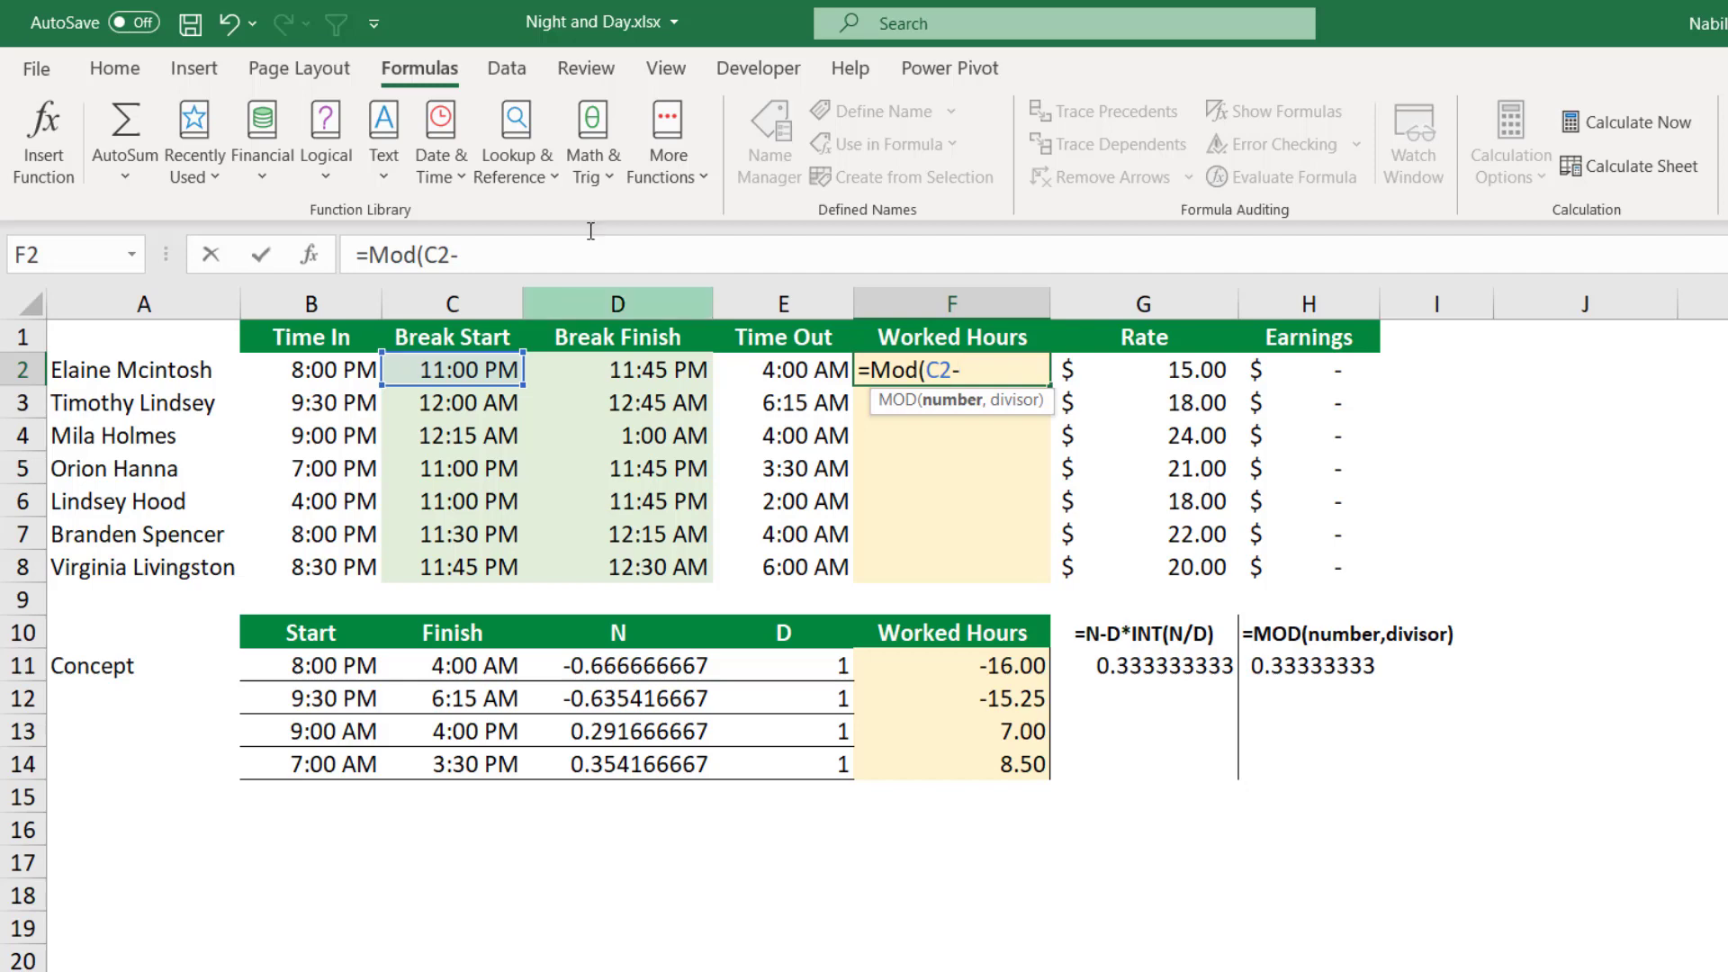
left_click(337, 360)
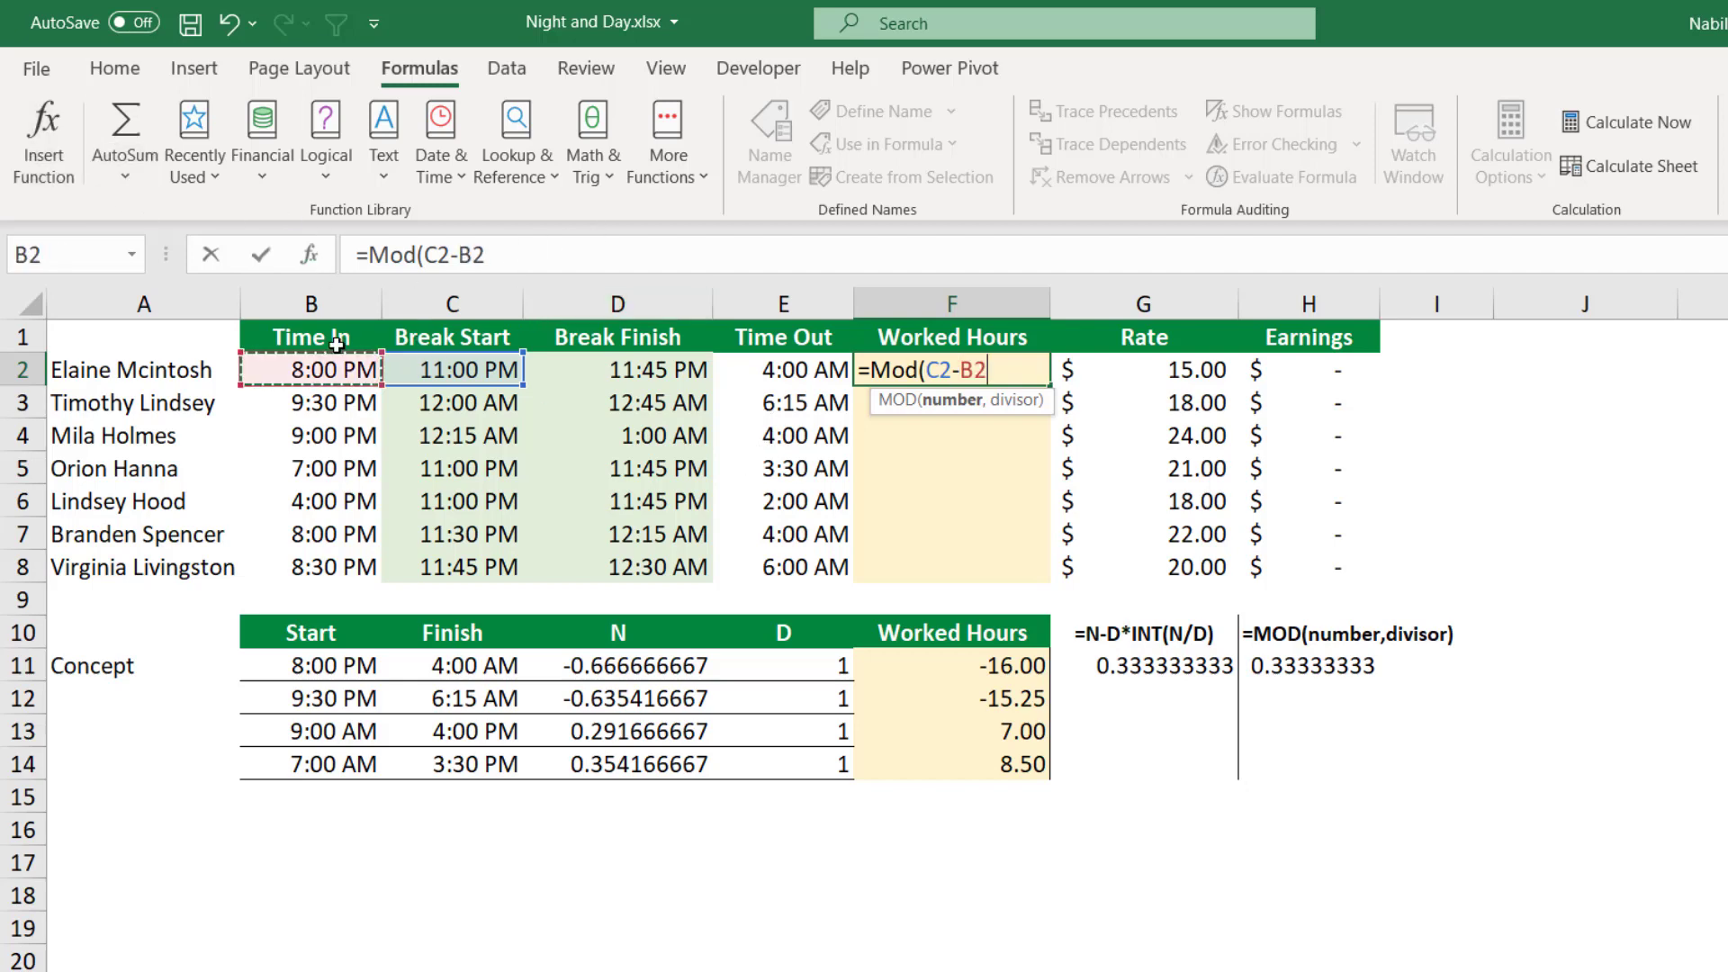
type(",")
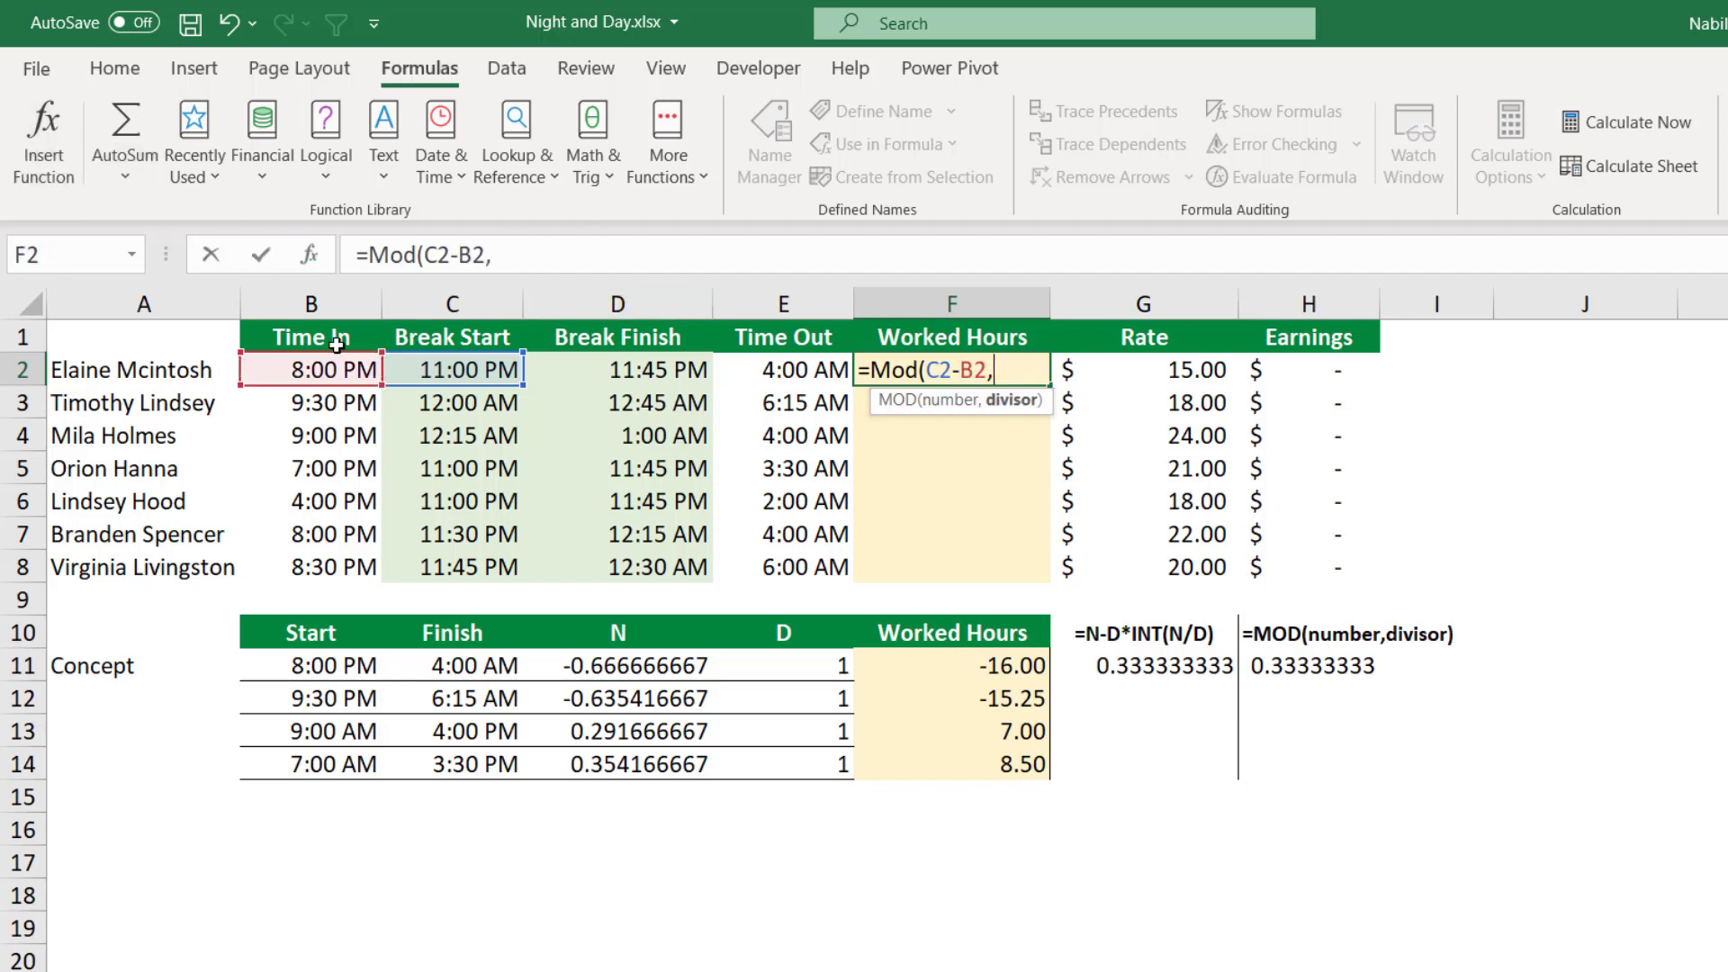
type("1)")
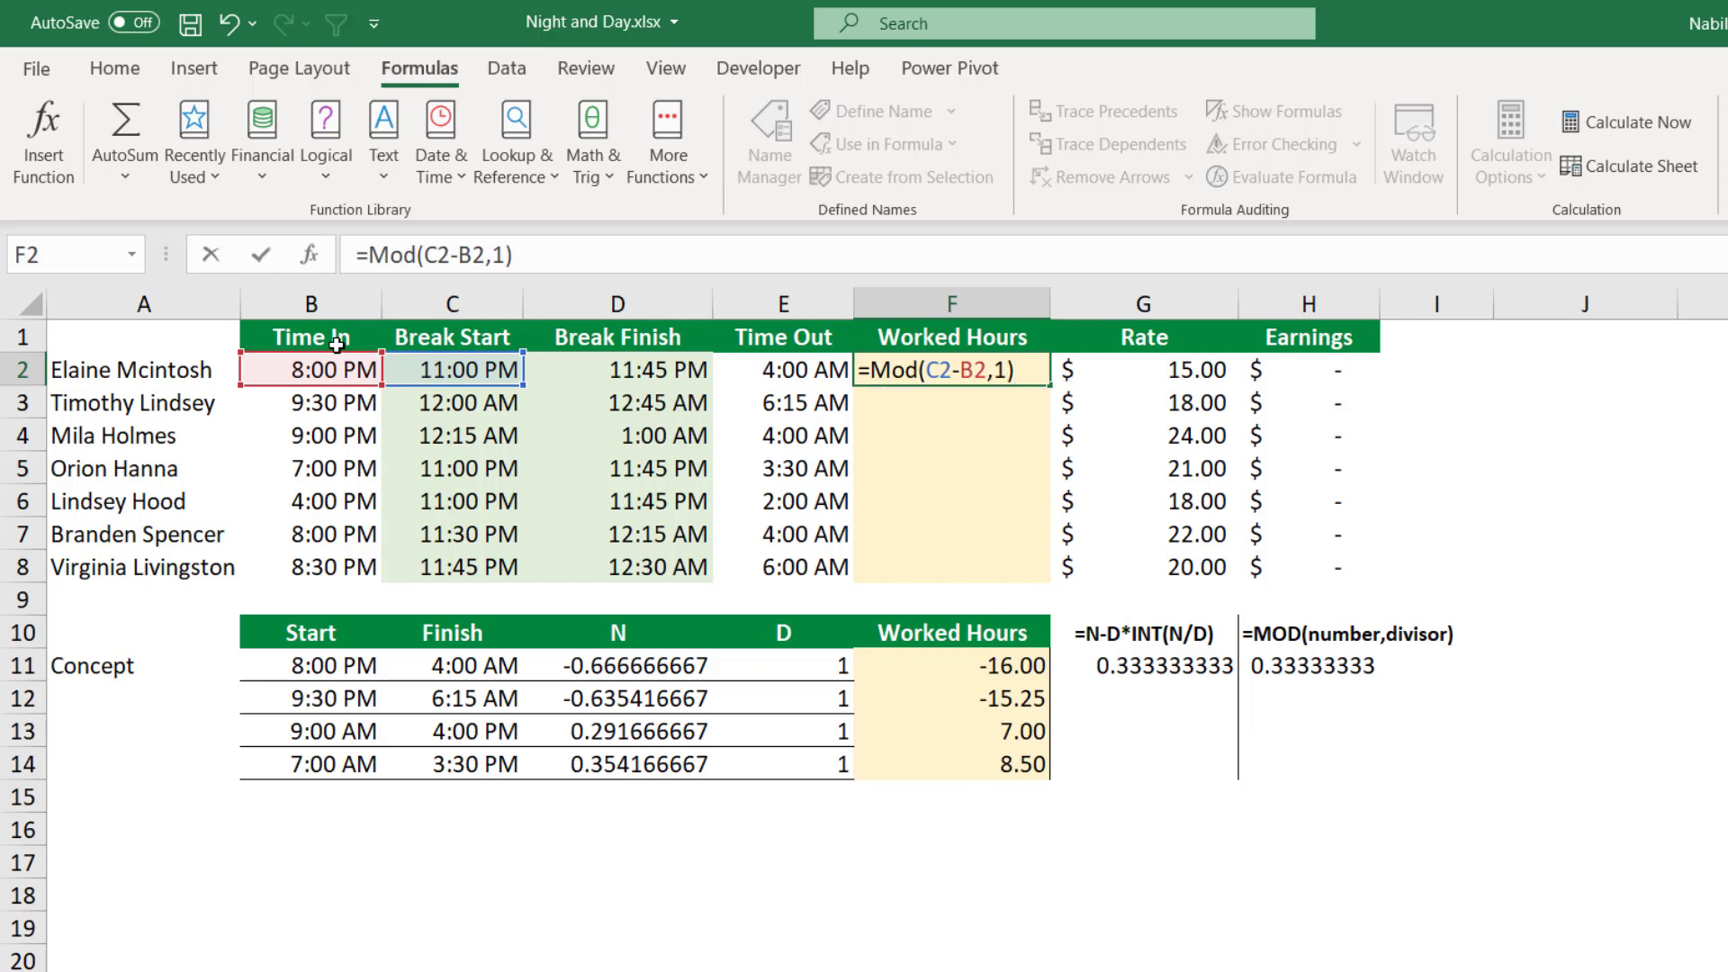
key("Return")
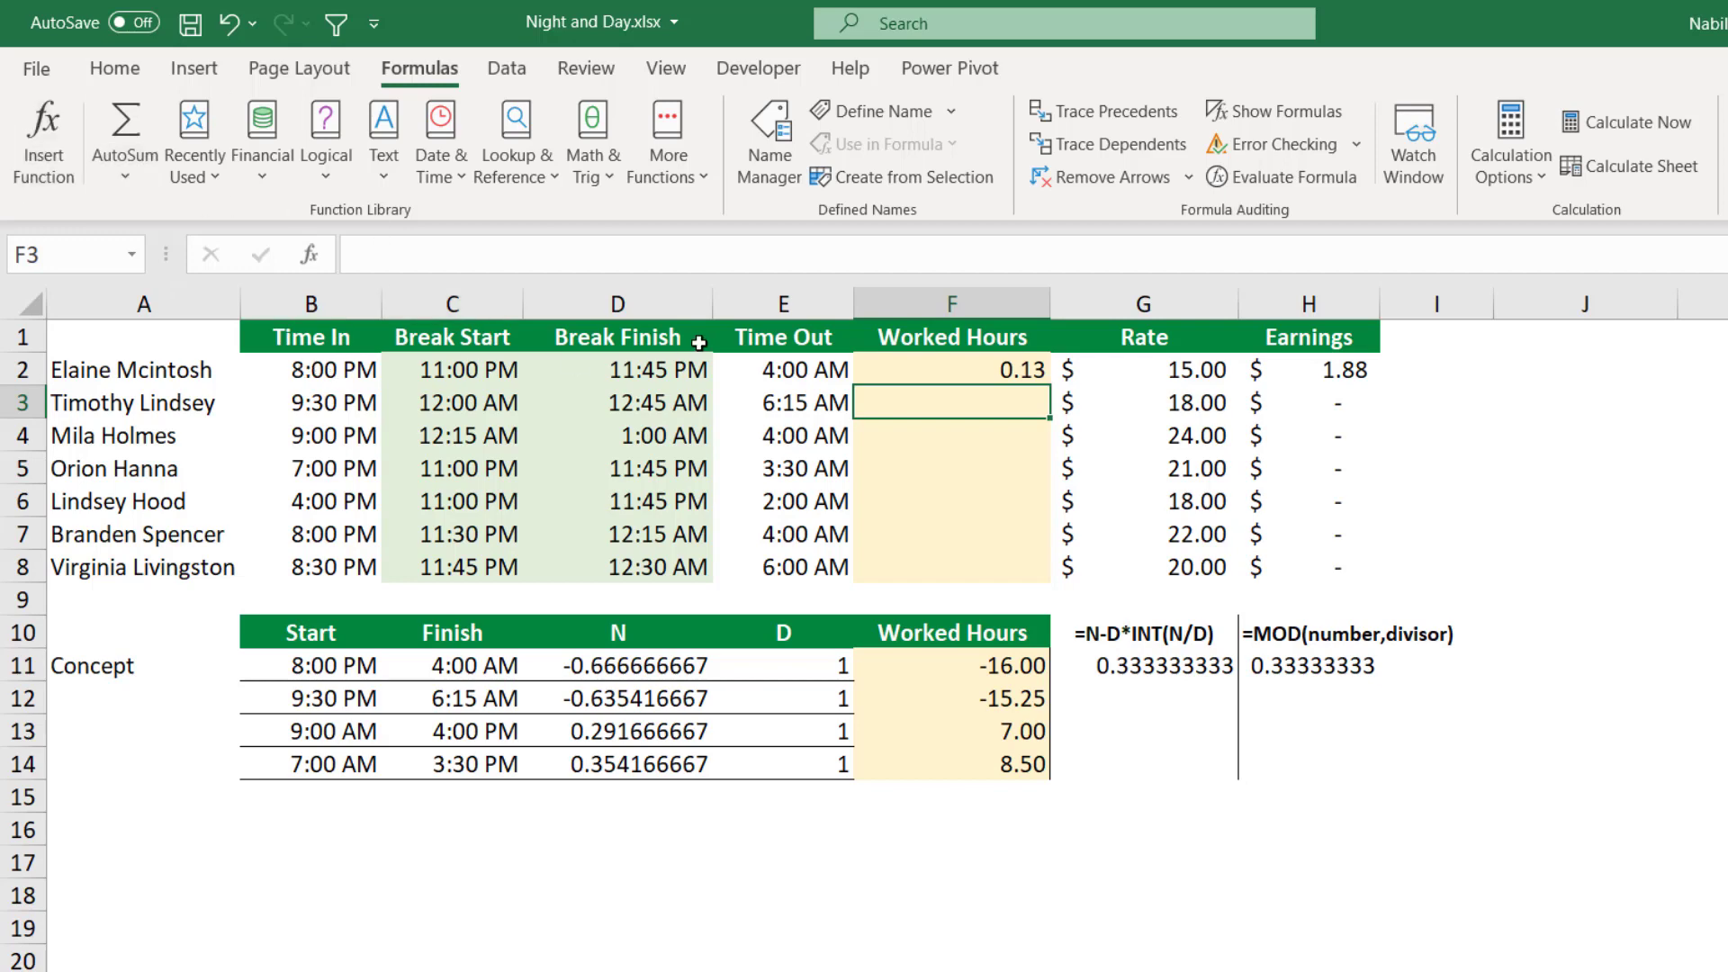
- Append +MOD(E2-D2,1) to the F2 formula to add the time worked after the break
left_click(947, 374)
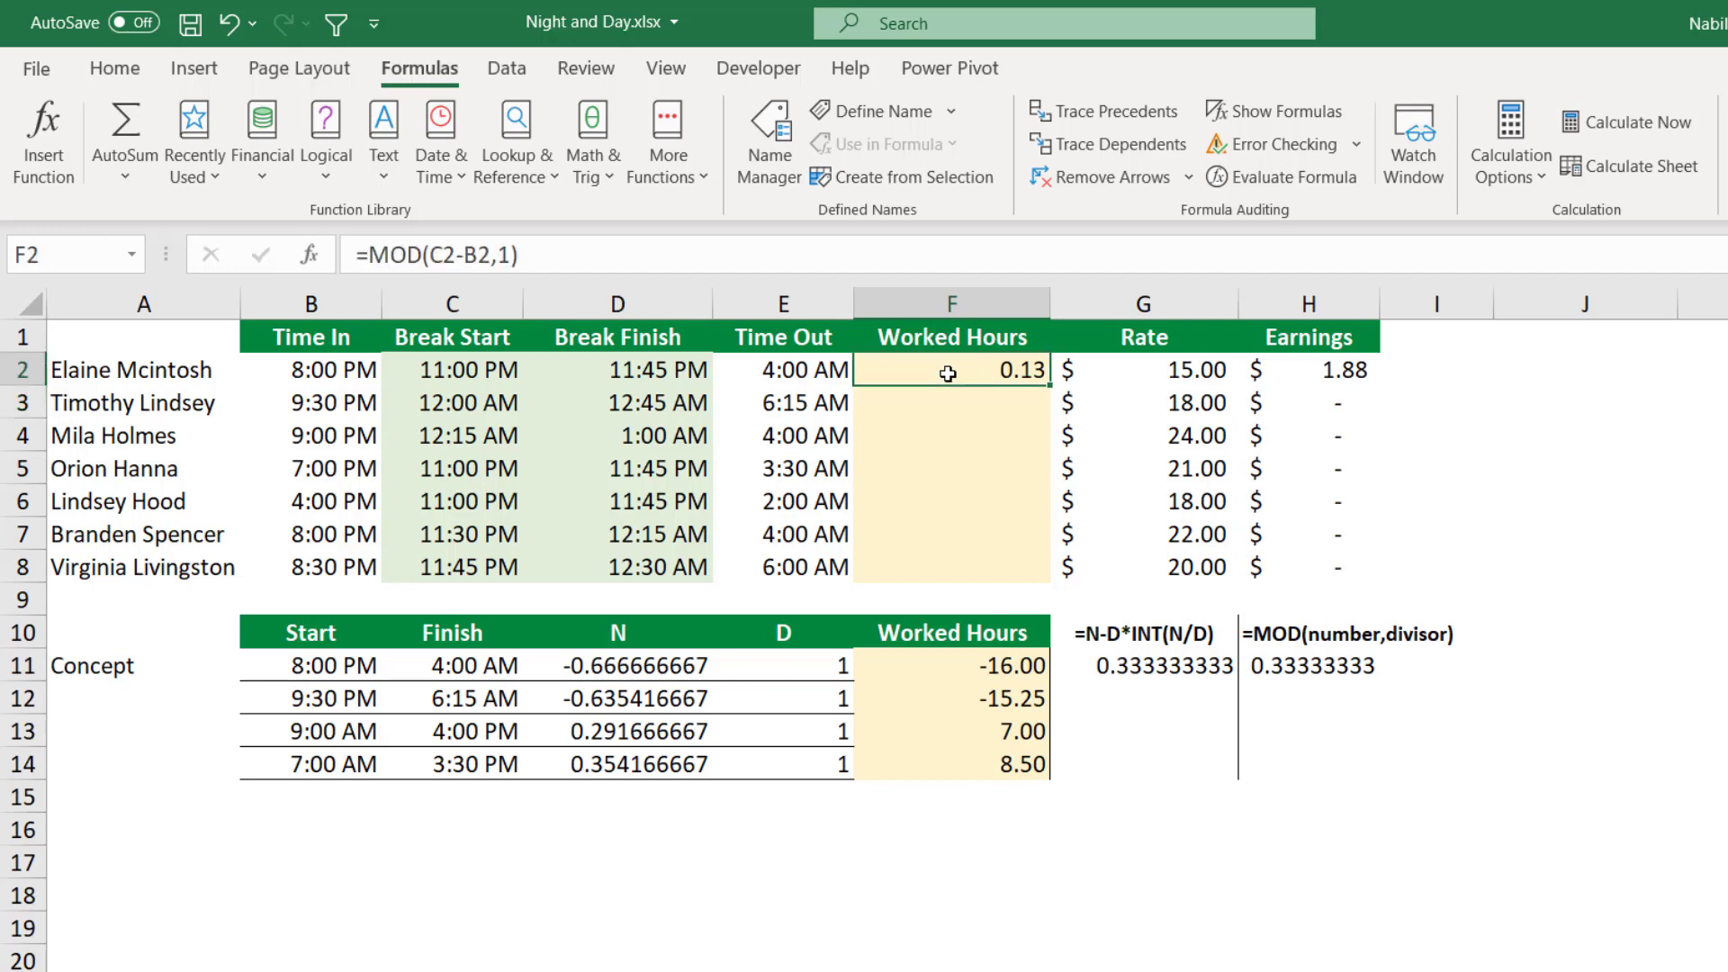
key("F2")
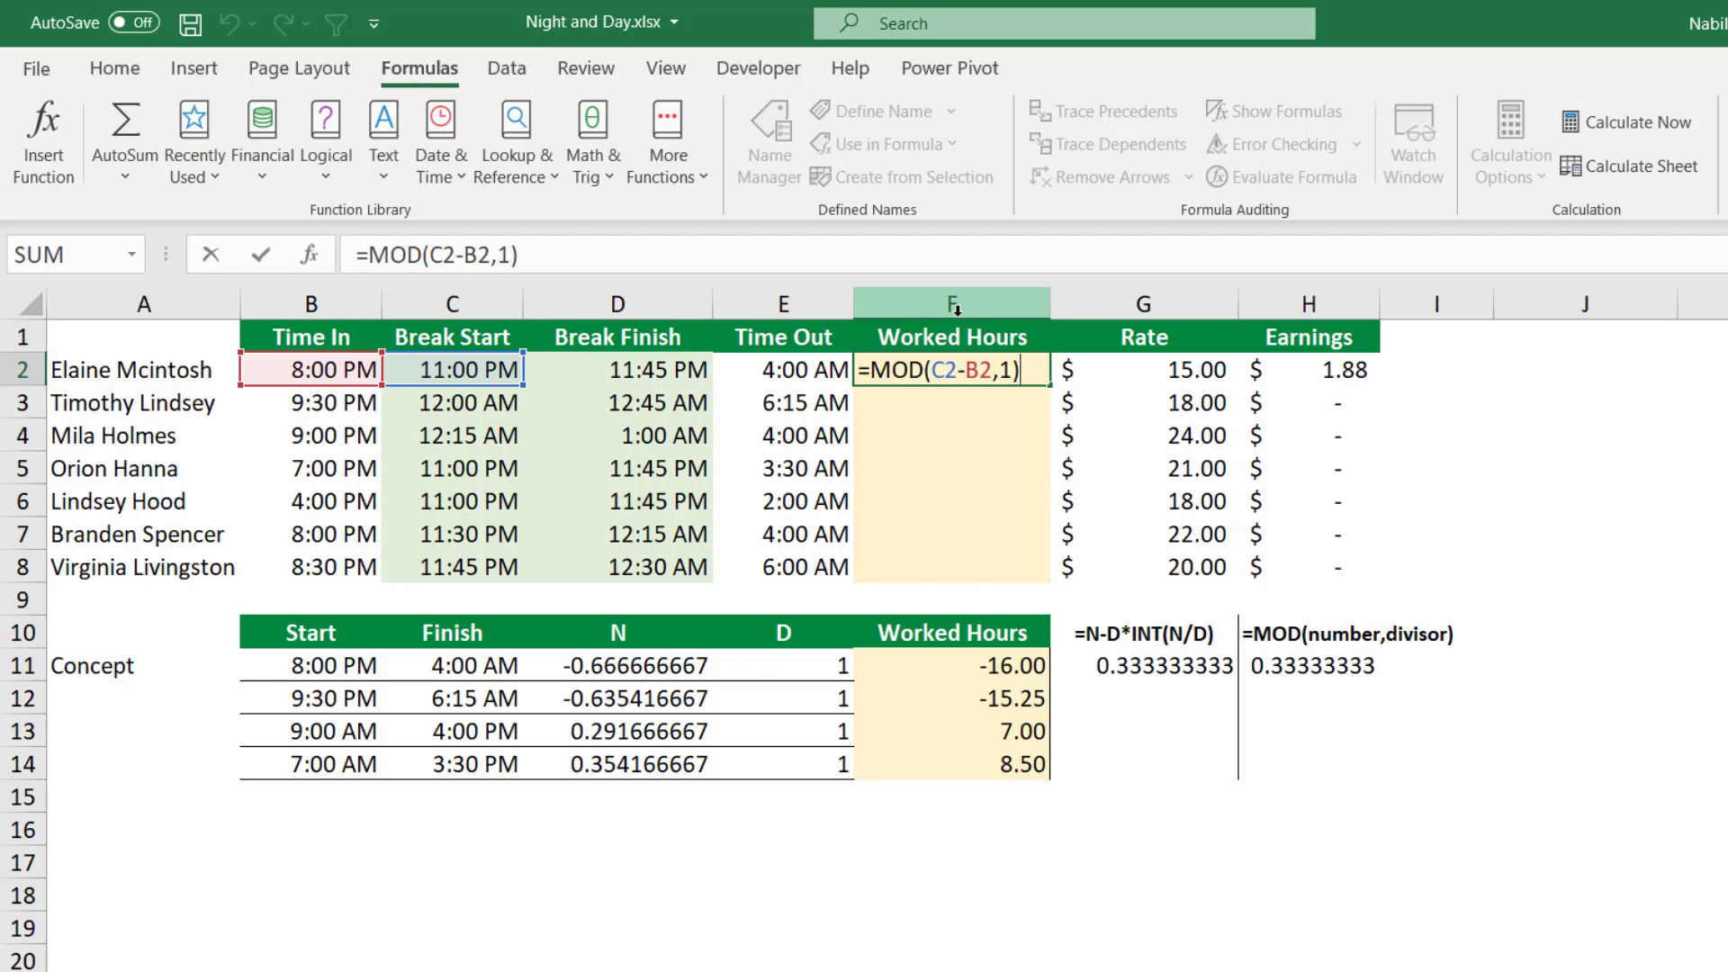
type("+Mod")
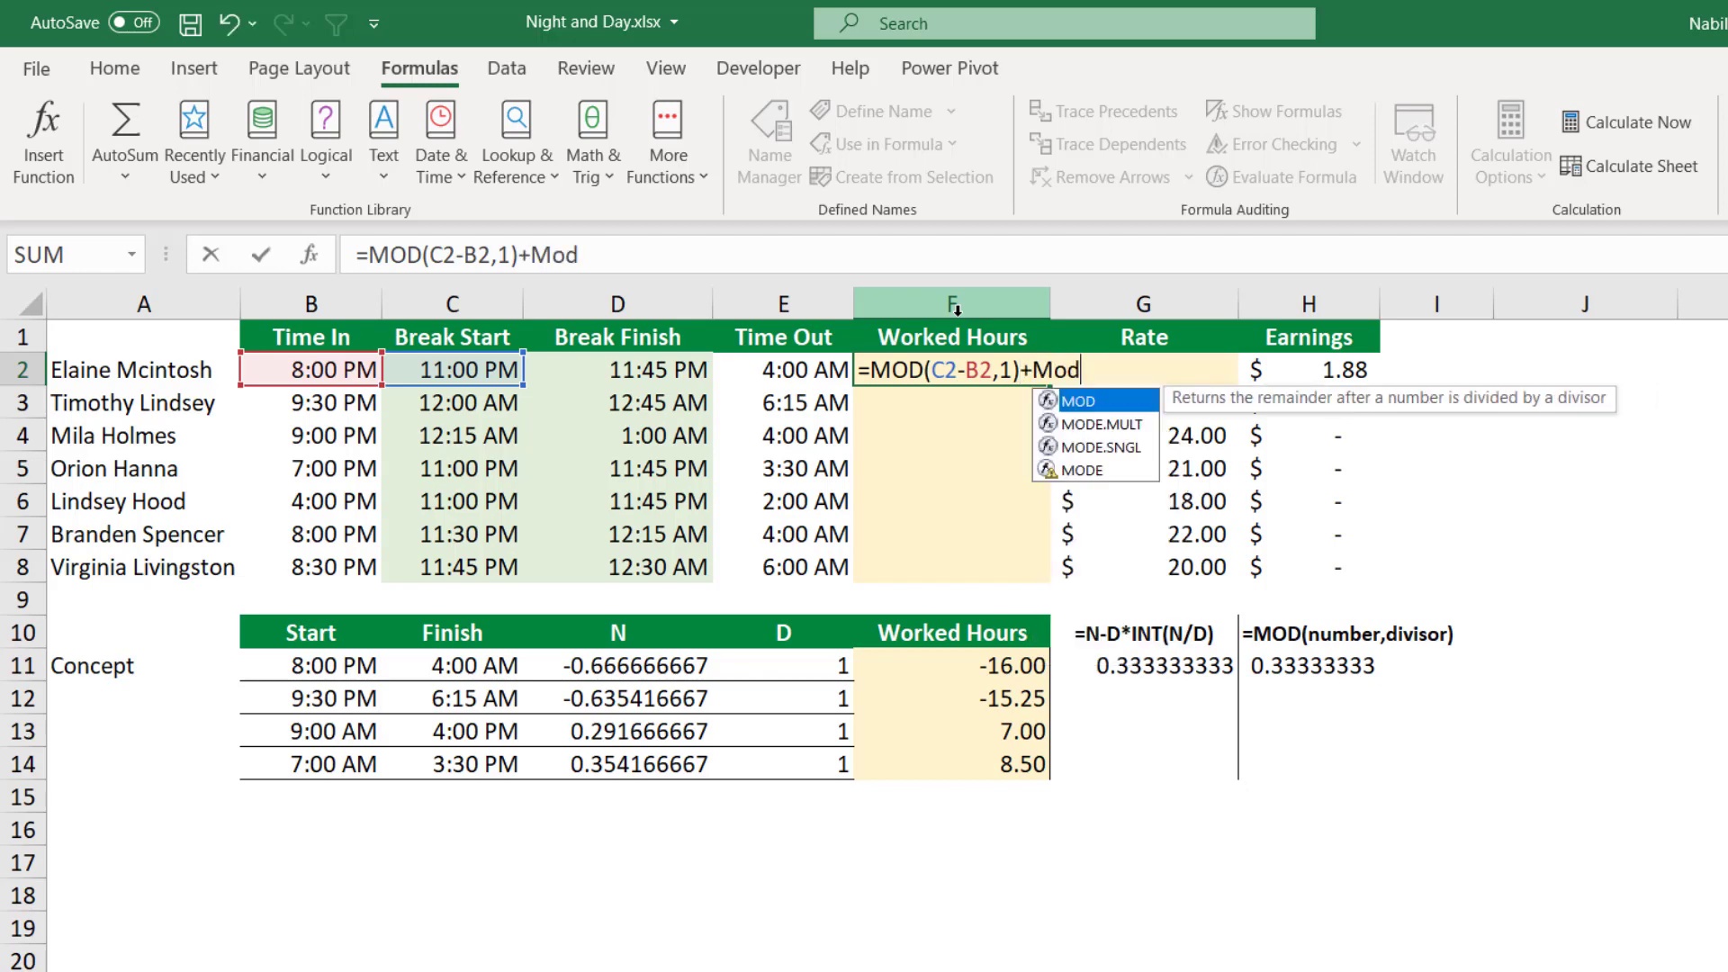
key("Tab")
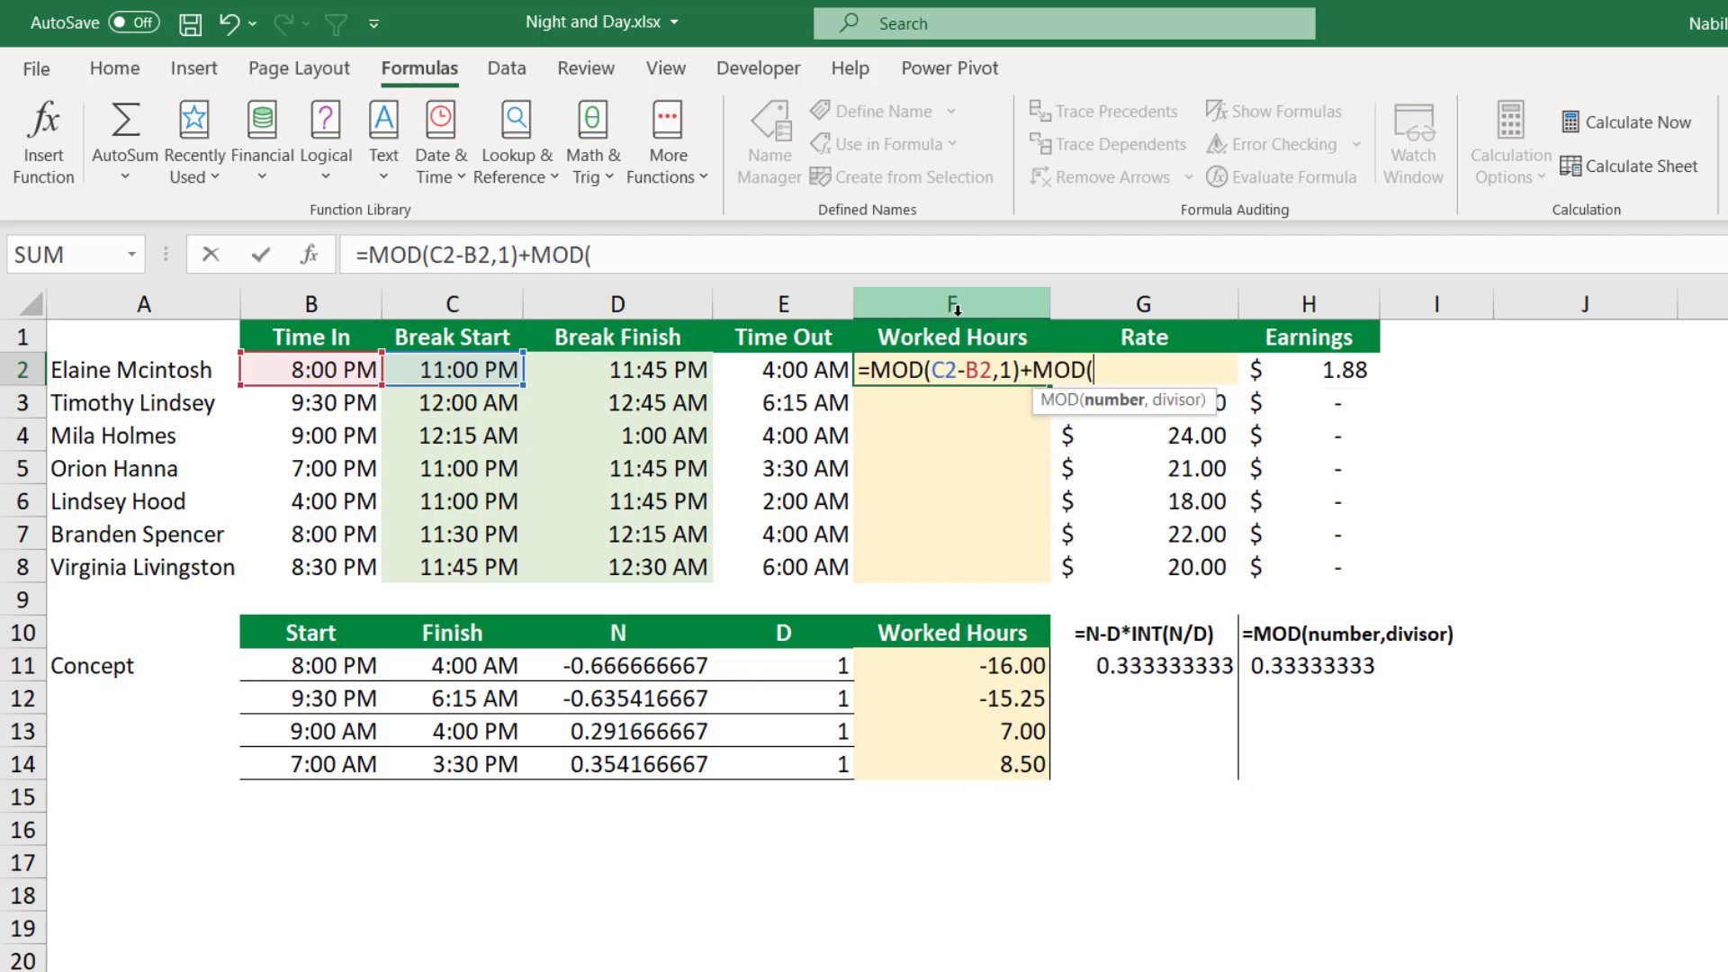
left_click(804, 370)
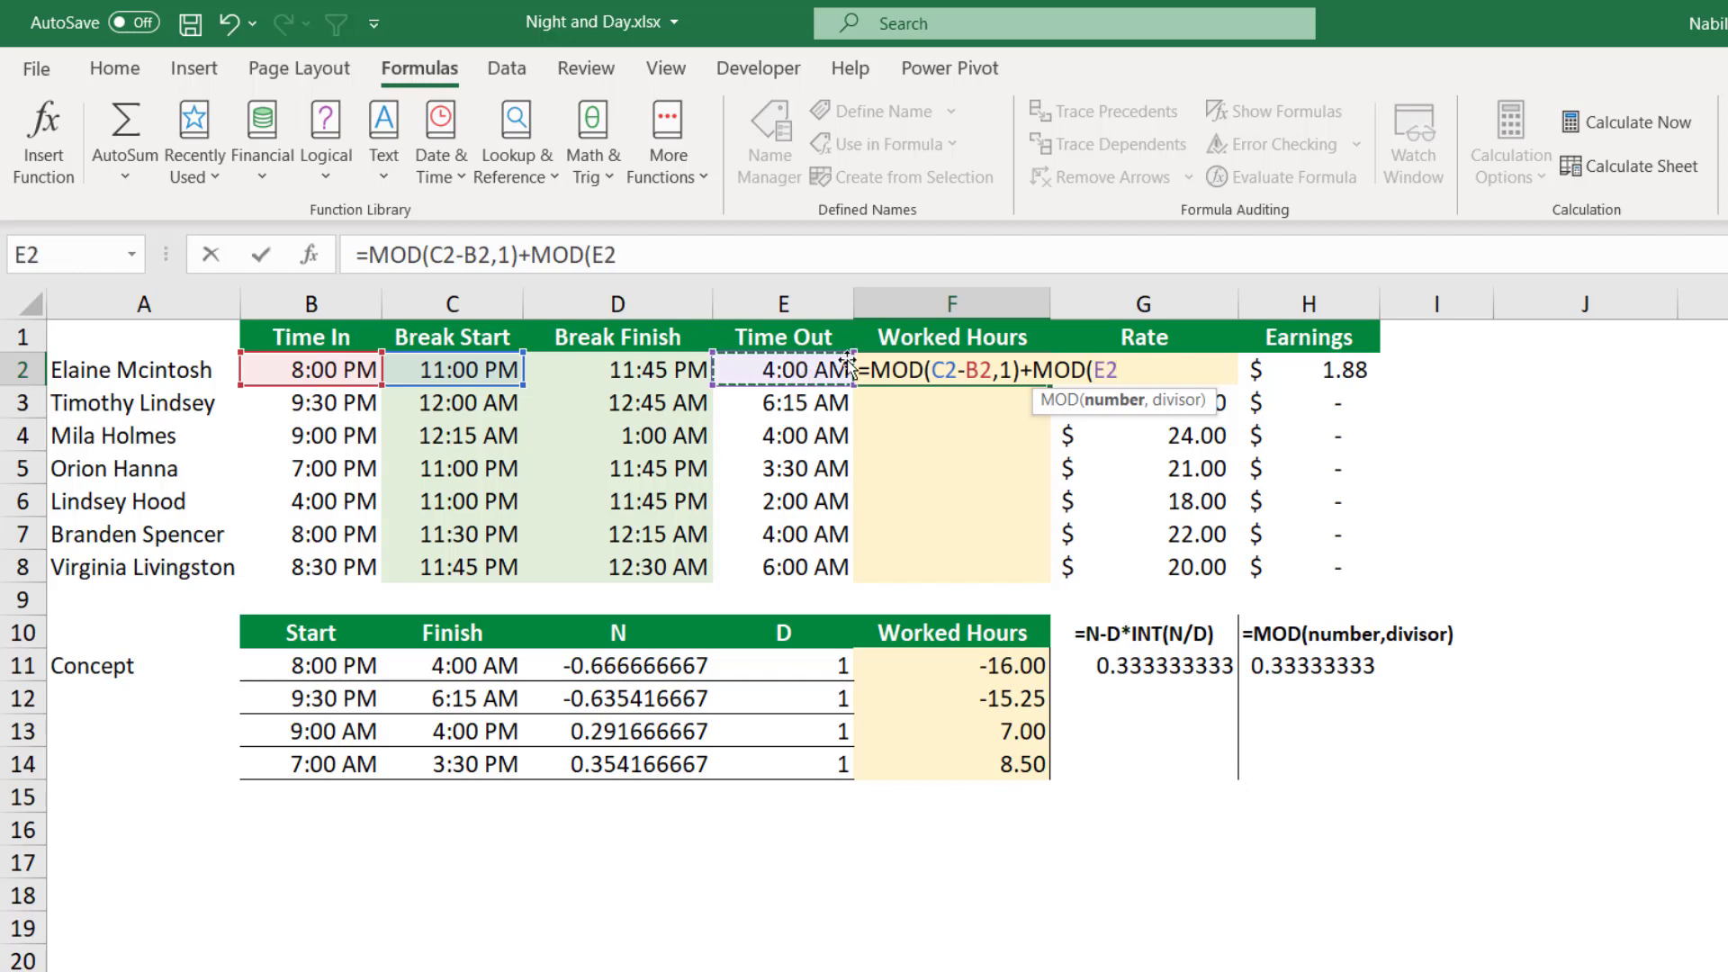
type("-")
left_click(619, 371)
type(",")
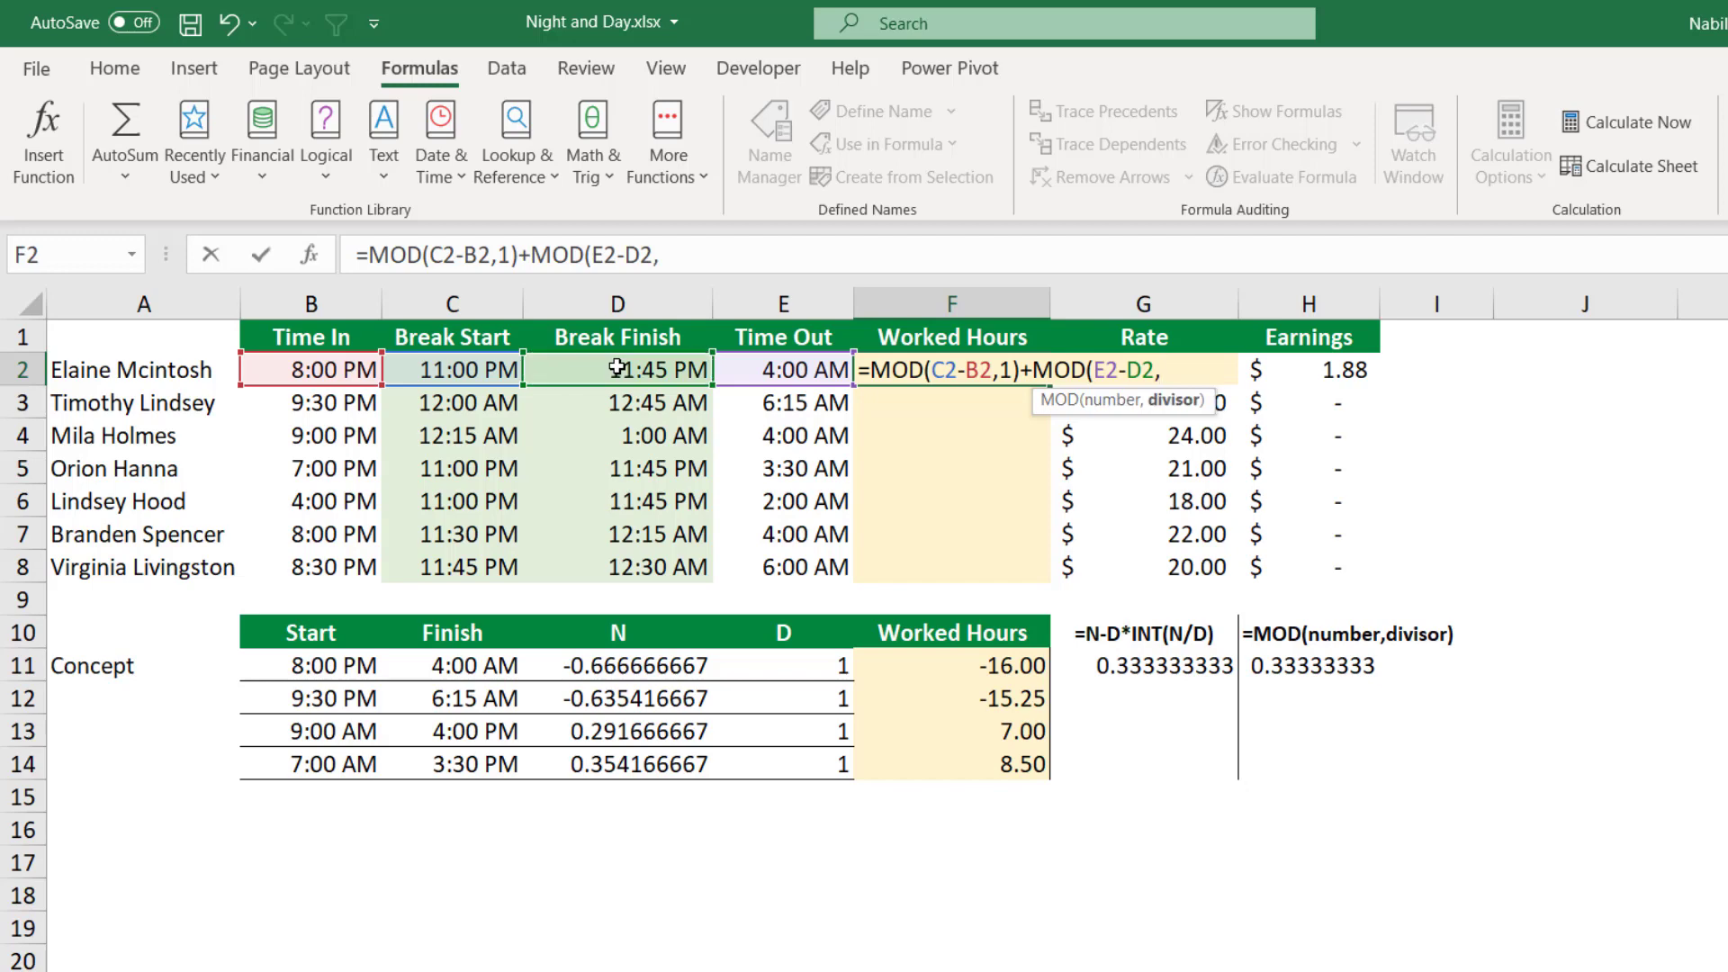
type("1)")
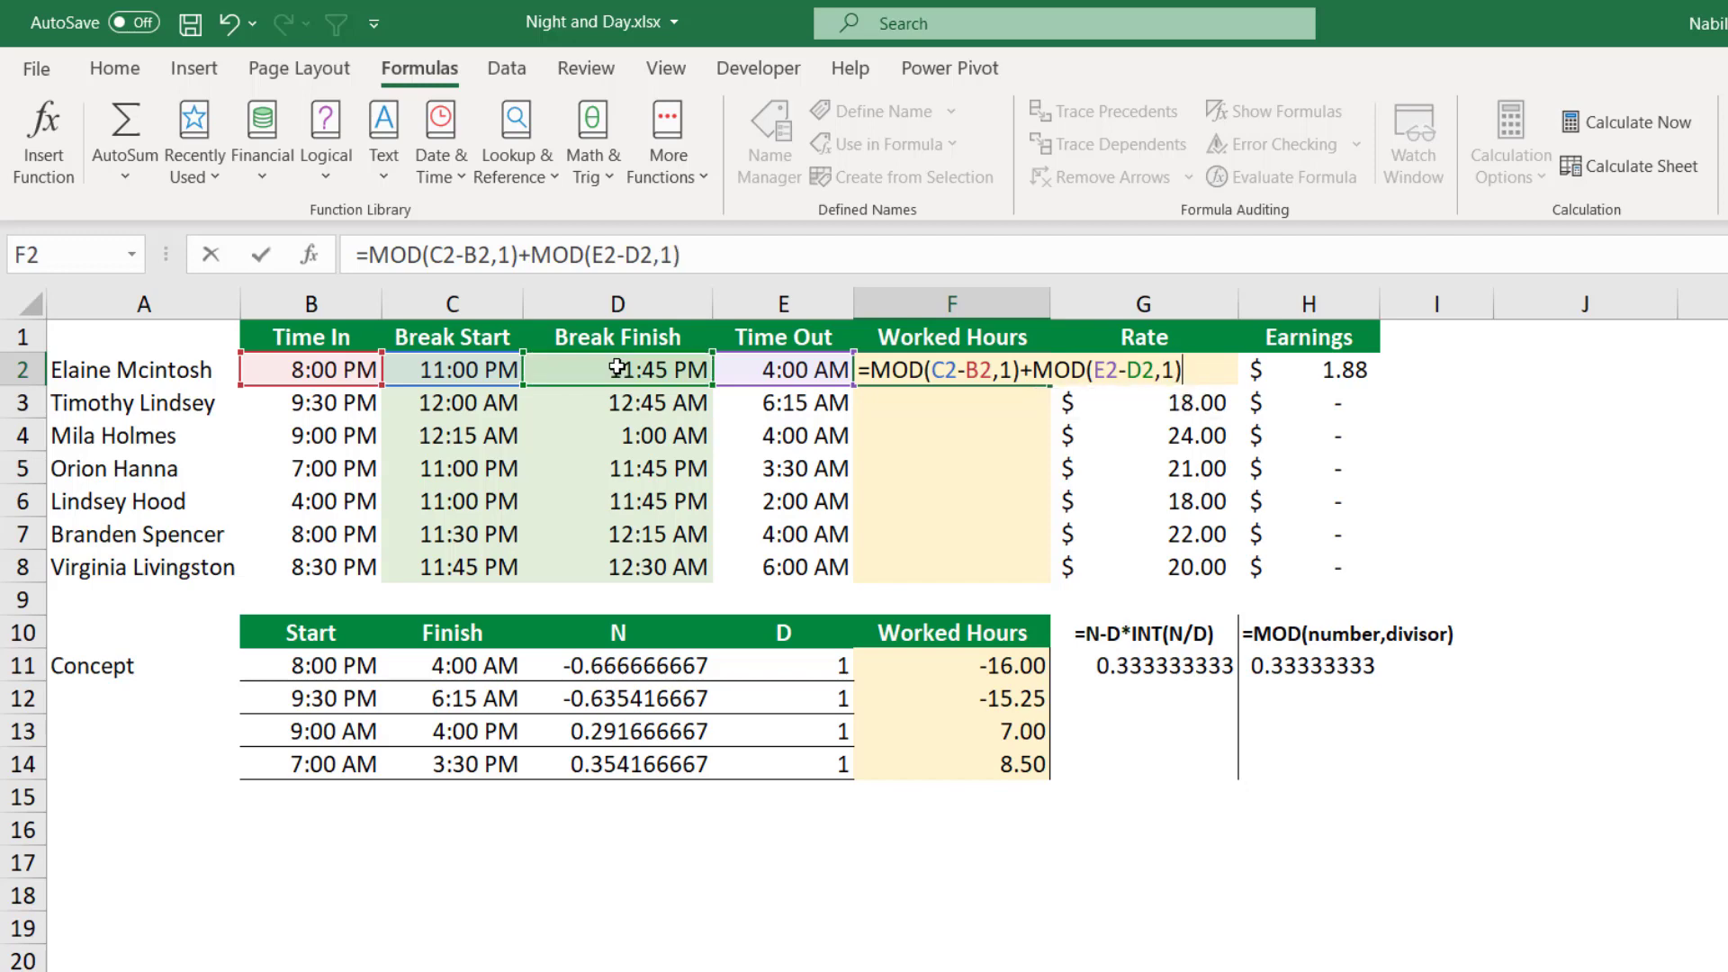
key("Return")
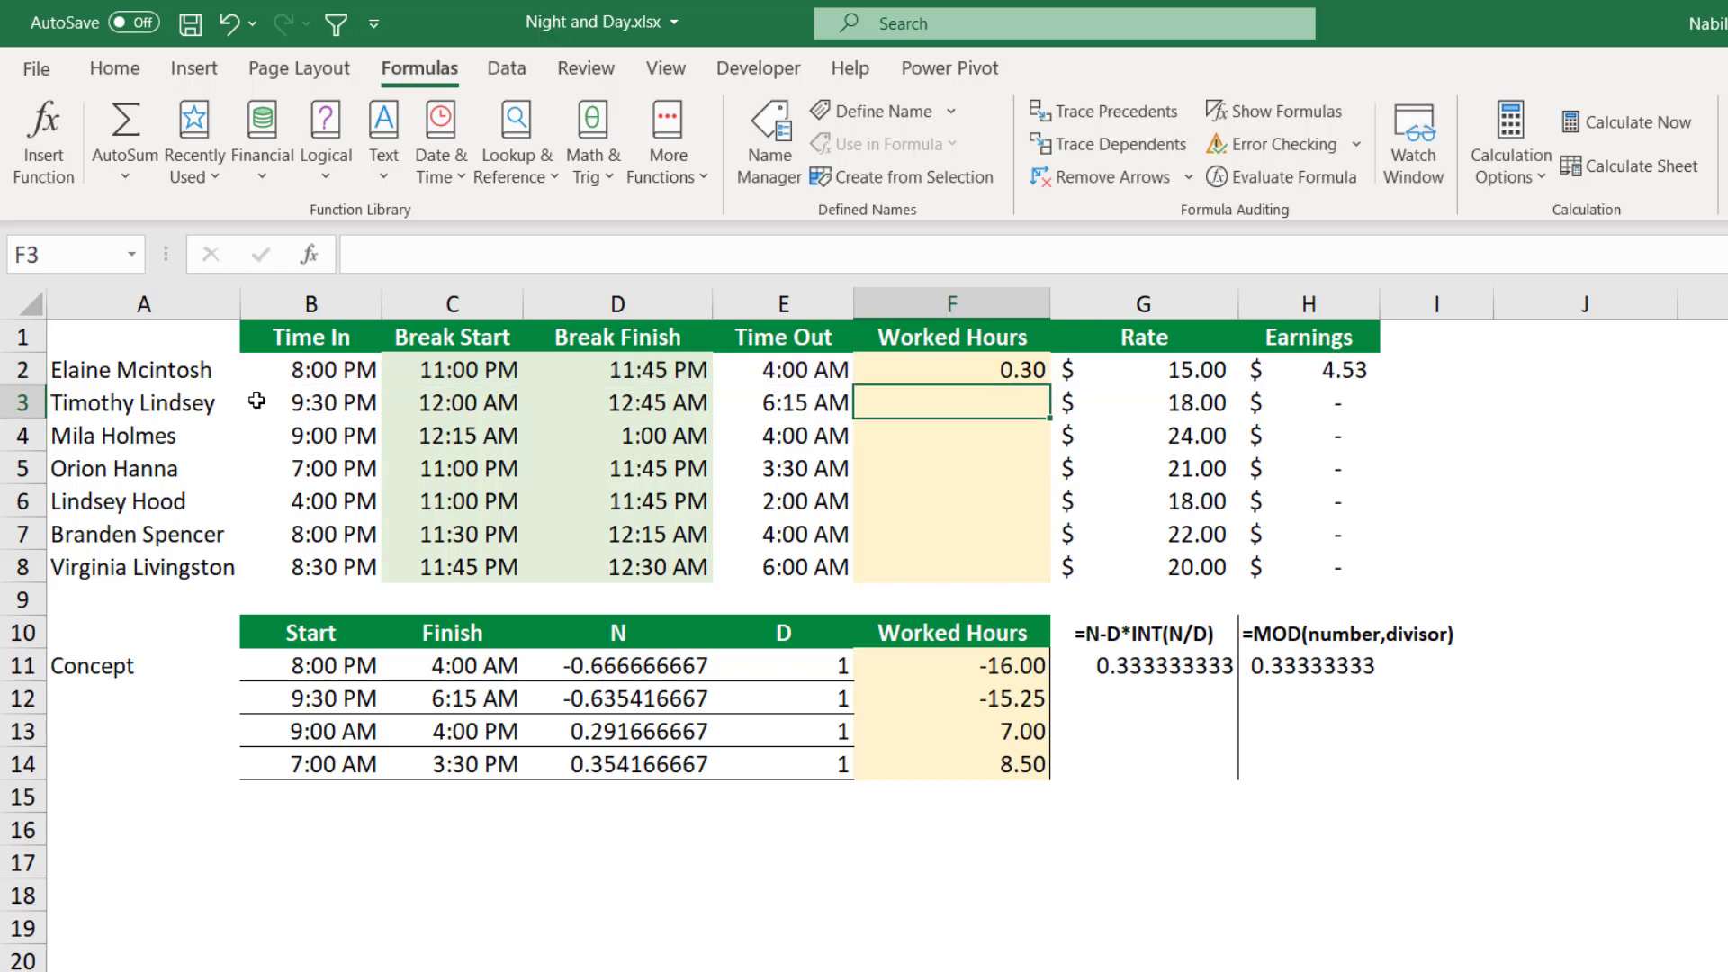
- Convert the F2 result to hours by changing the formula to =24*(MOD(C2-B2,1)+MOD(E2-D2,1))
left_click(1005, 367)
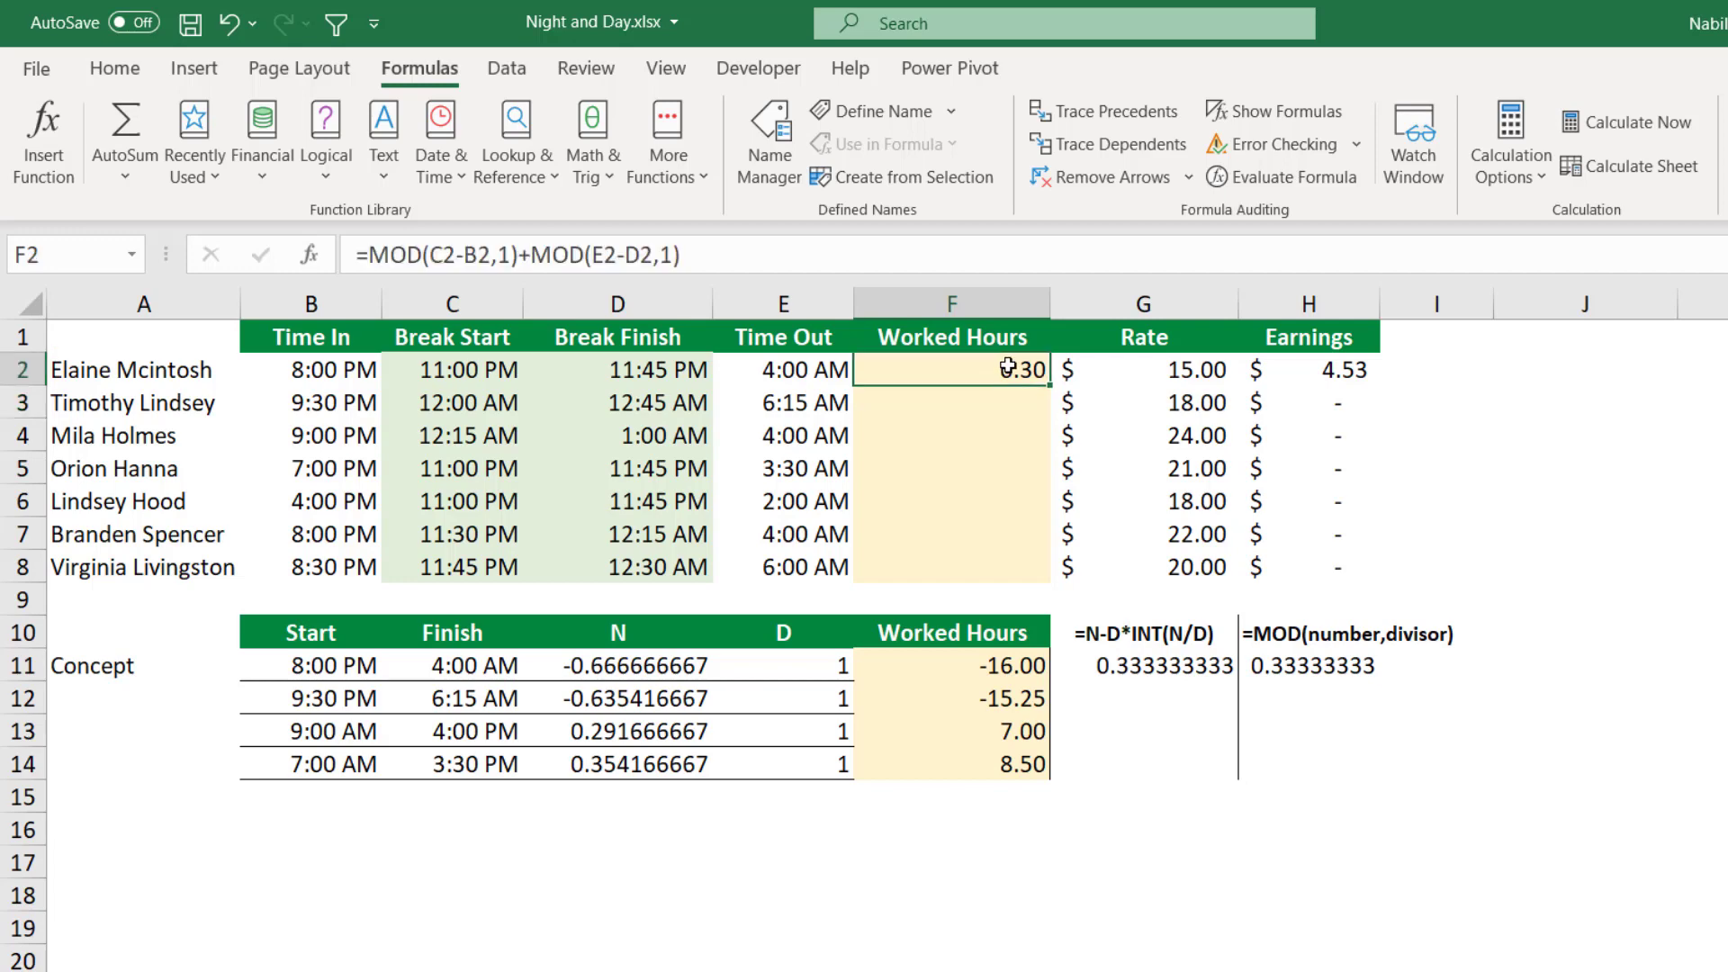
double_click(1005, 367)
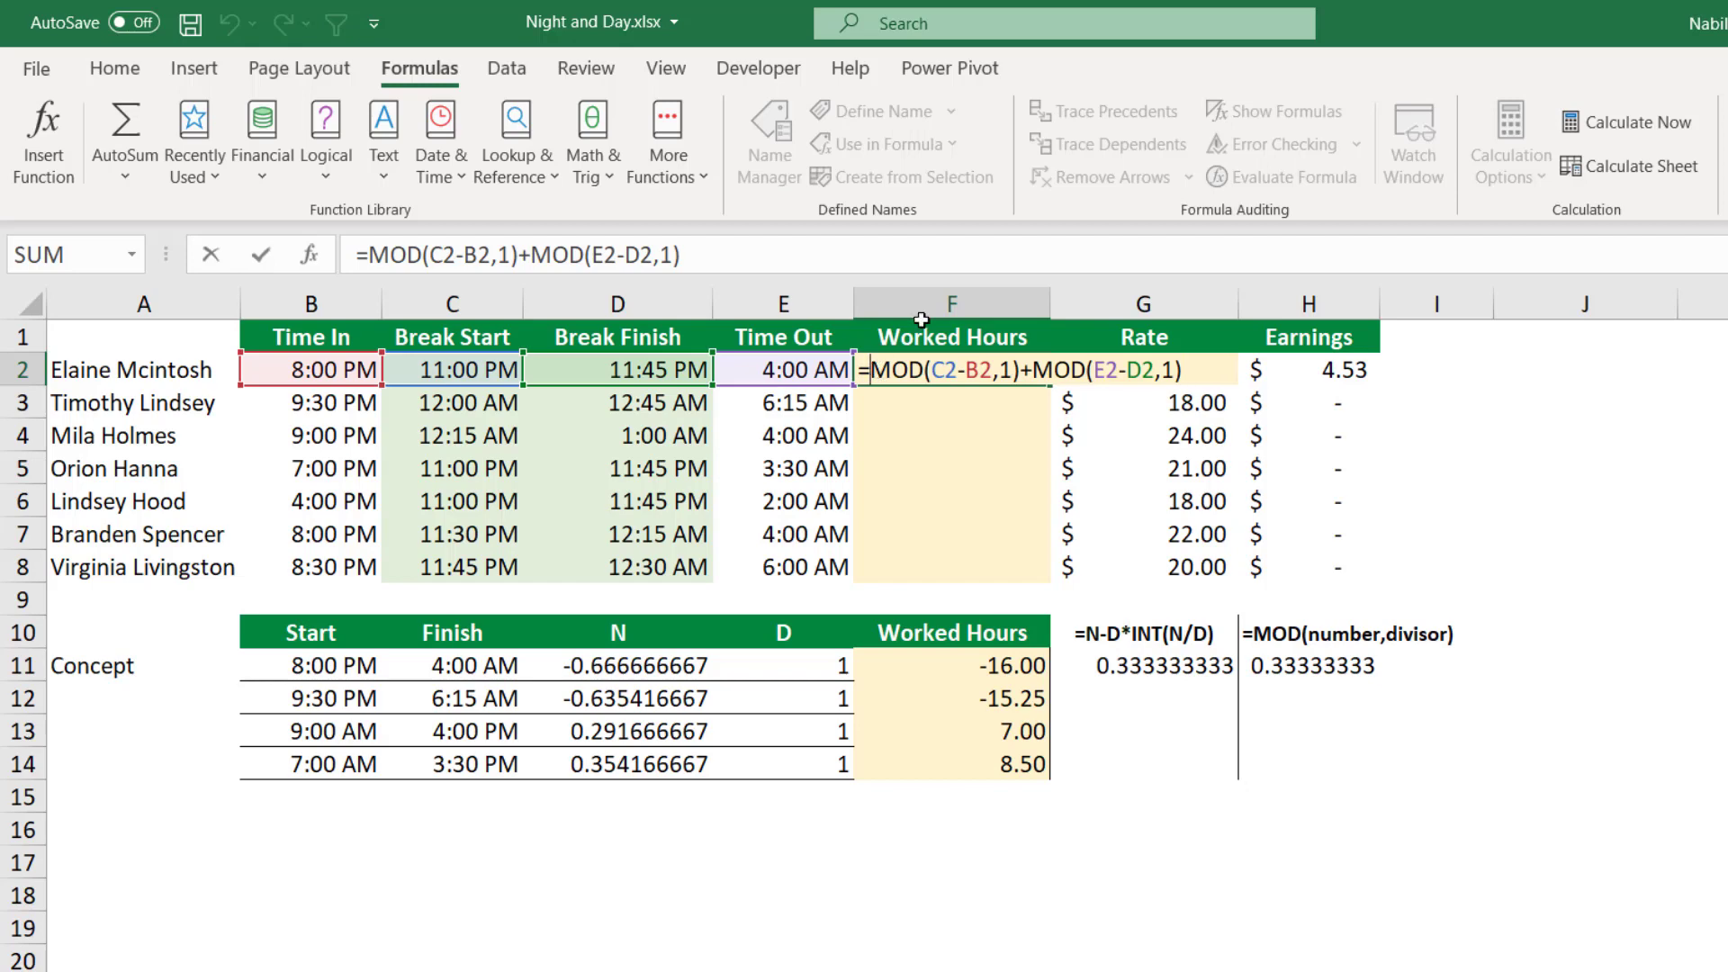
type("24*")
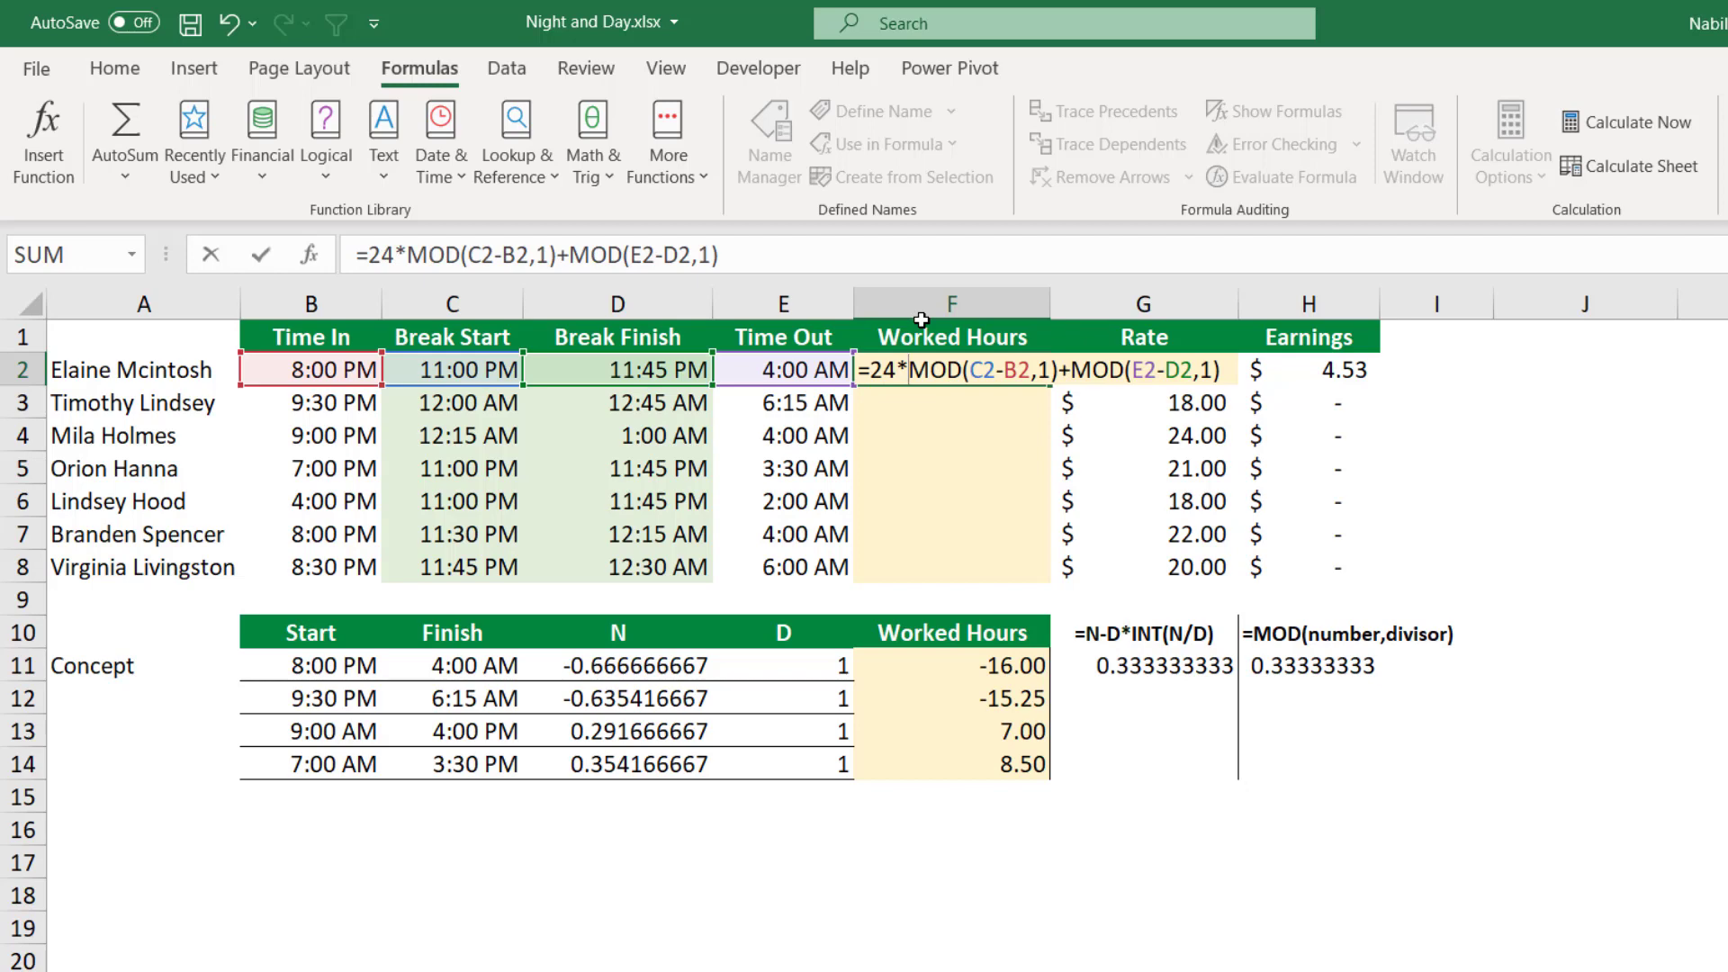
type("(")
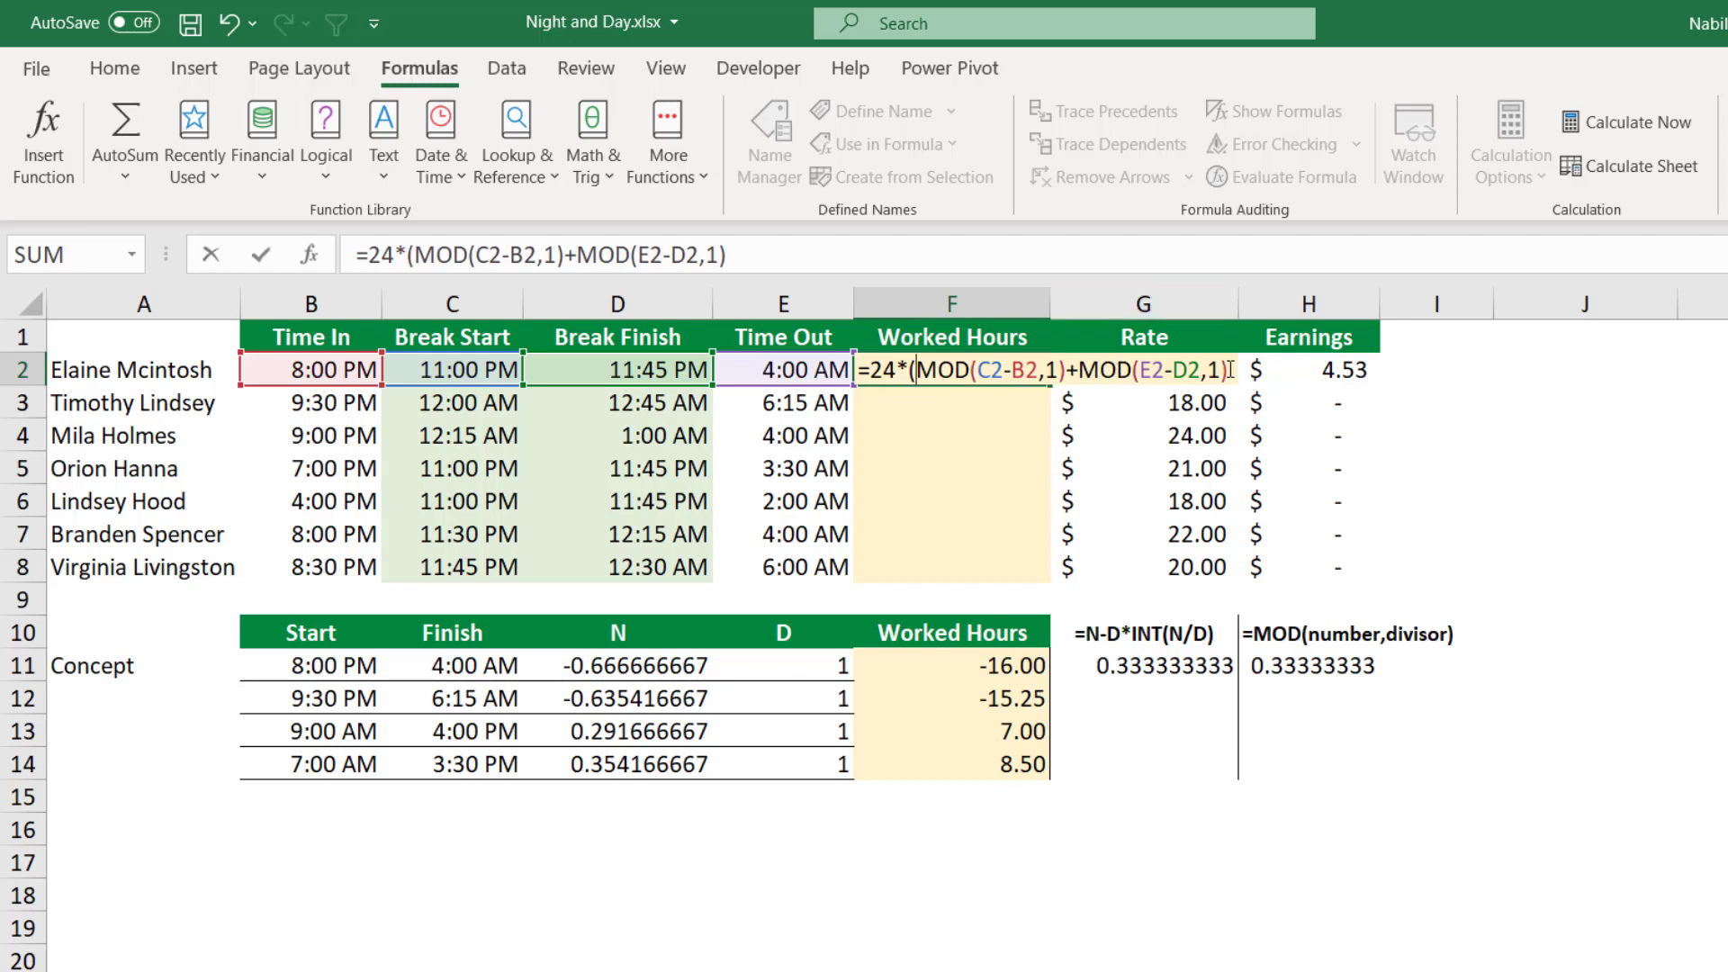
type(")")
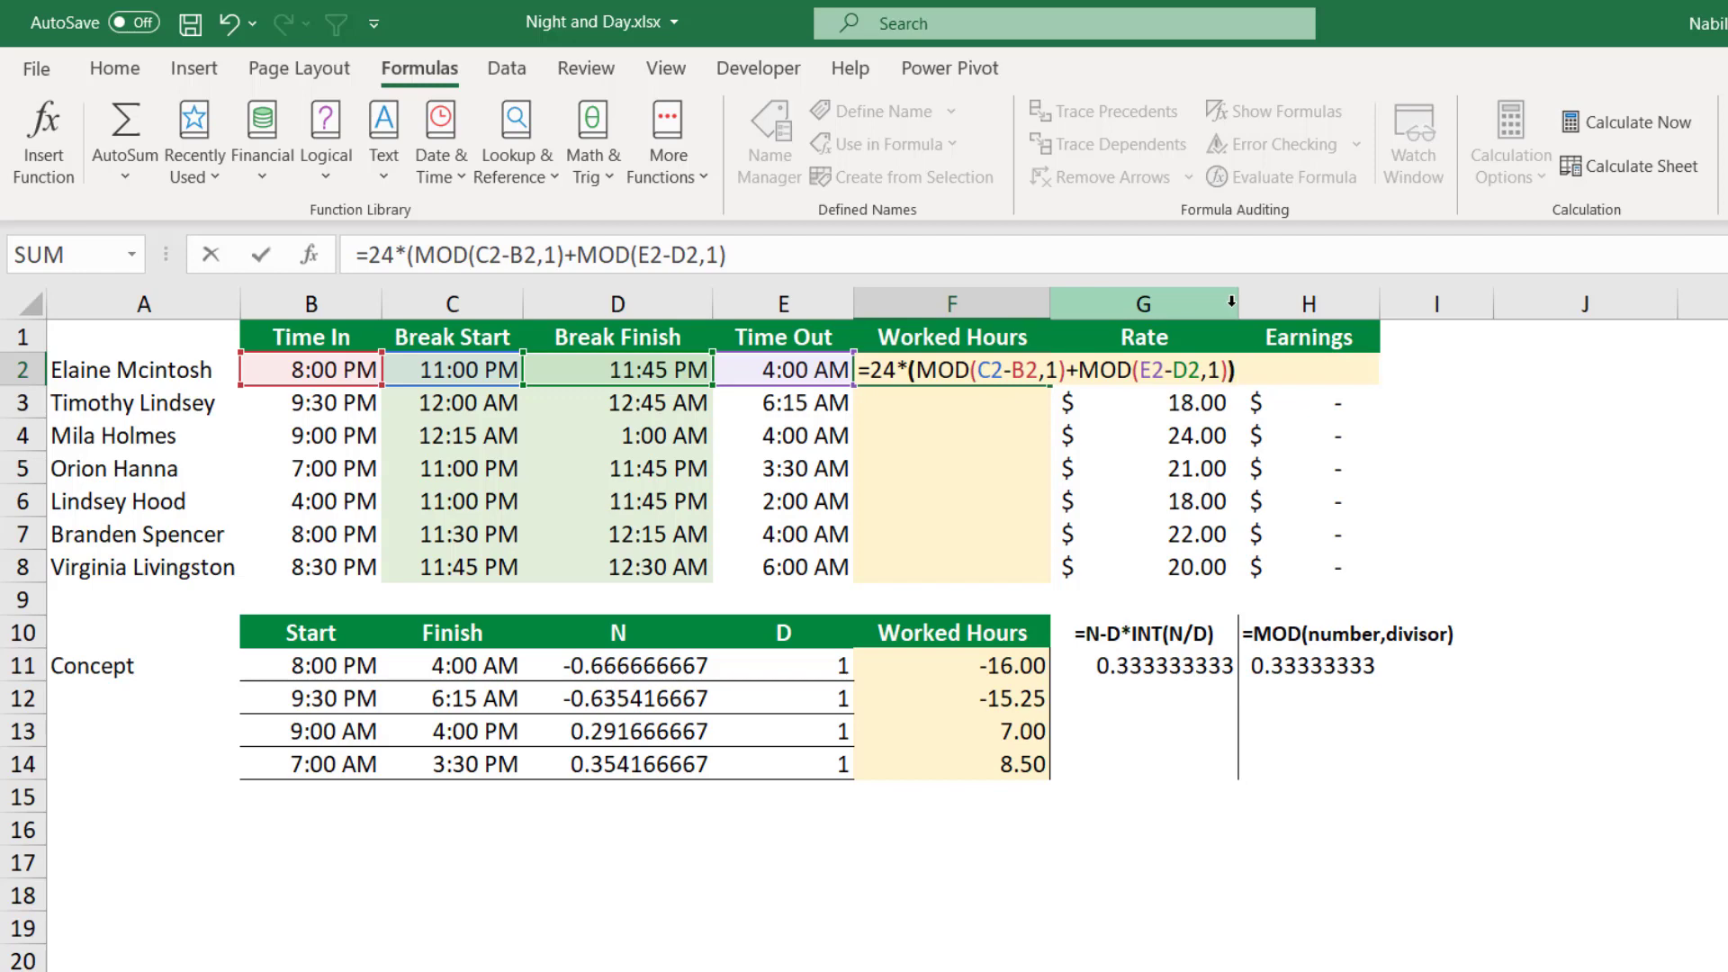
key("ctrl+Return")
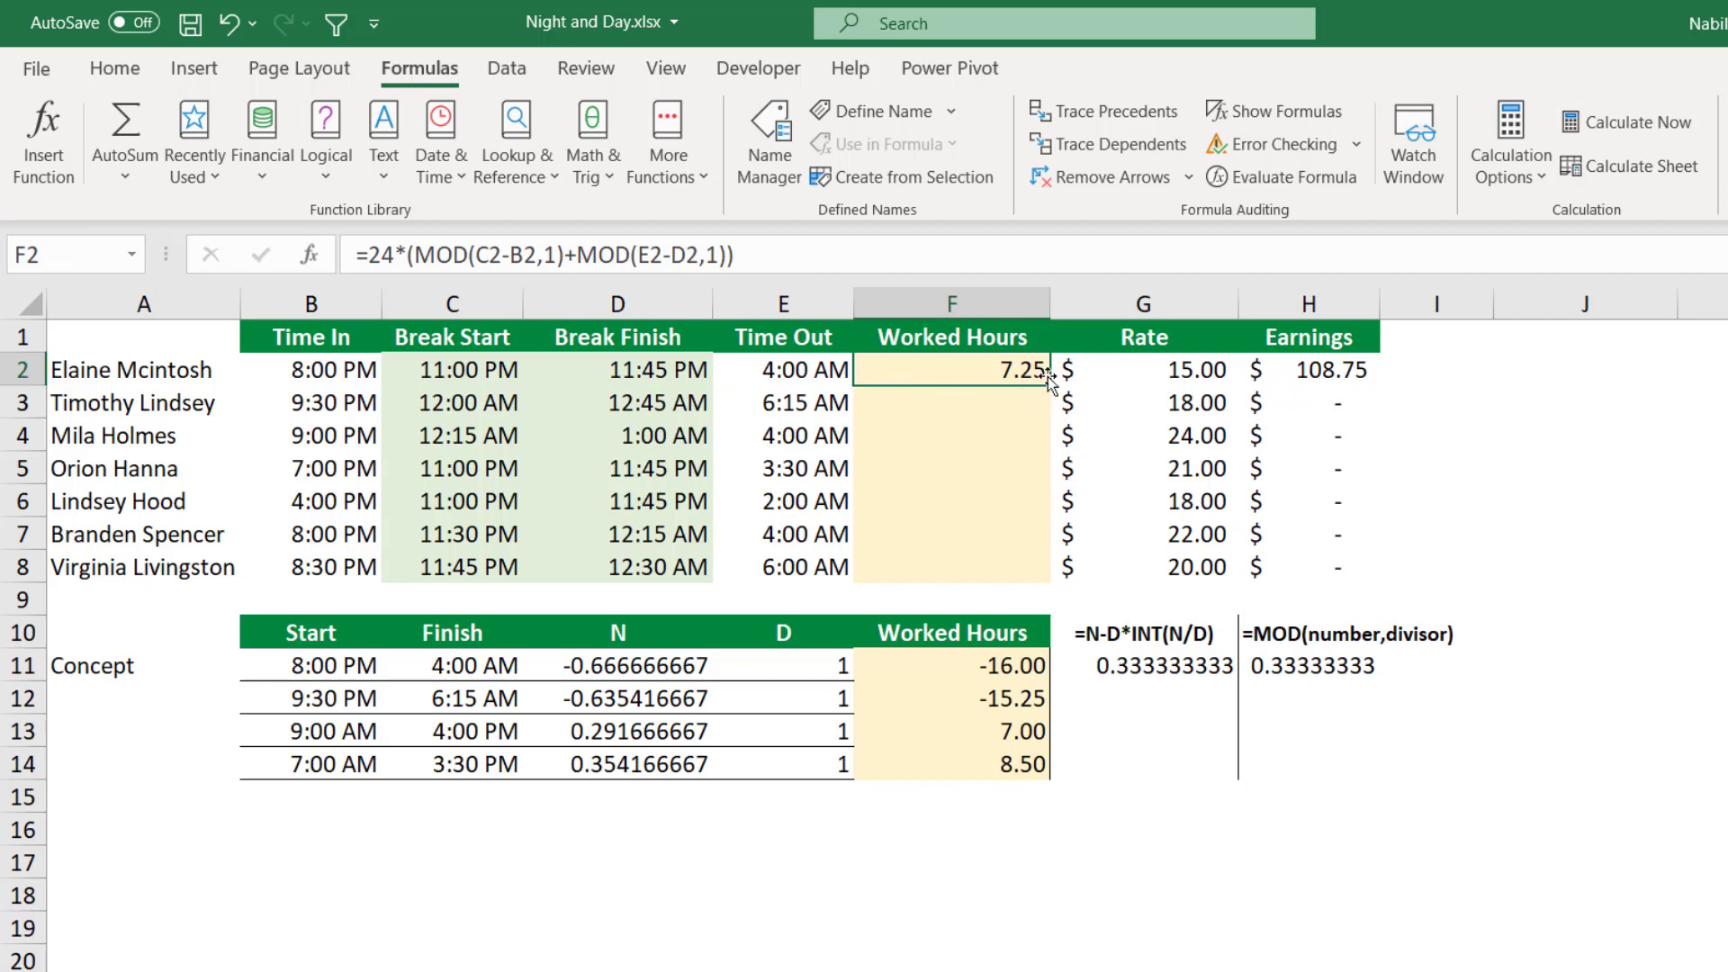
- Fill the Worked Hours formula from F2 down through F8
left_click_drag(1050, 386, 1058, 571)
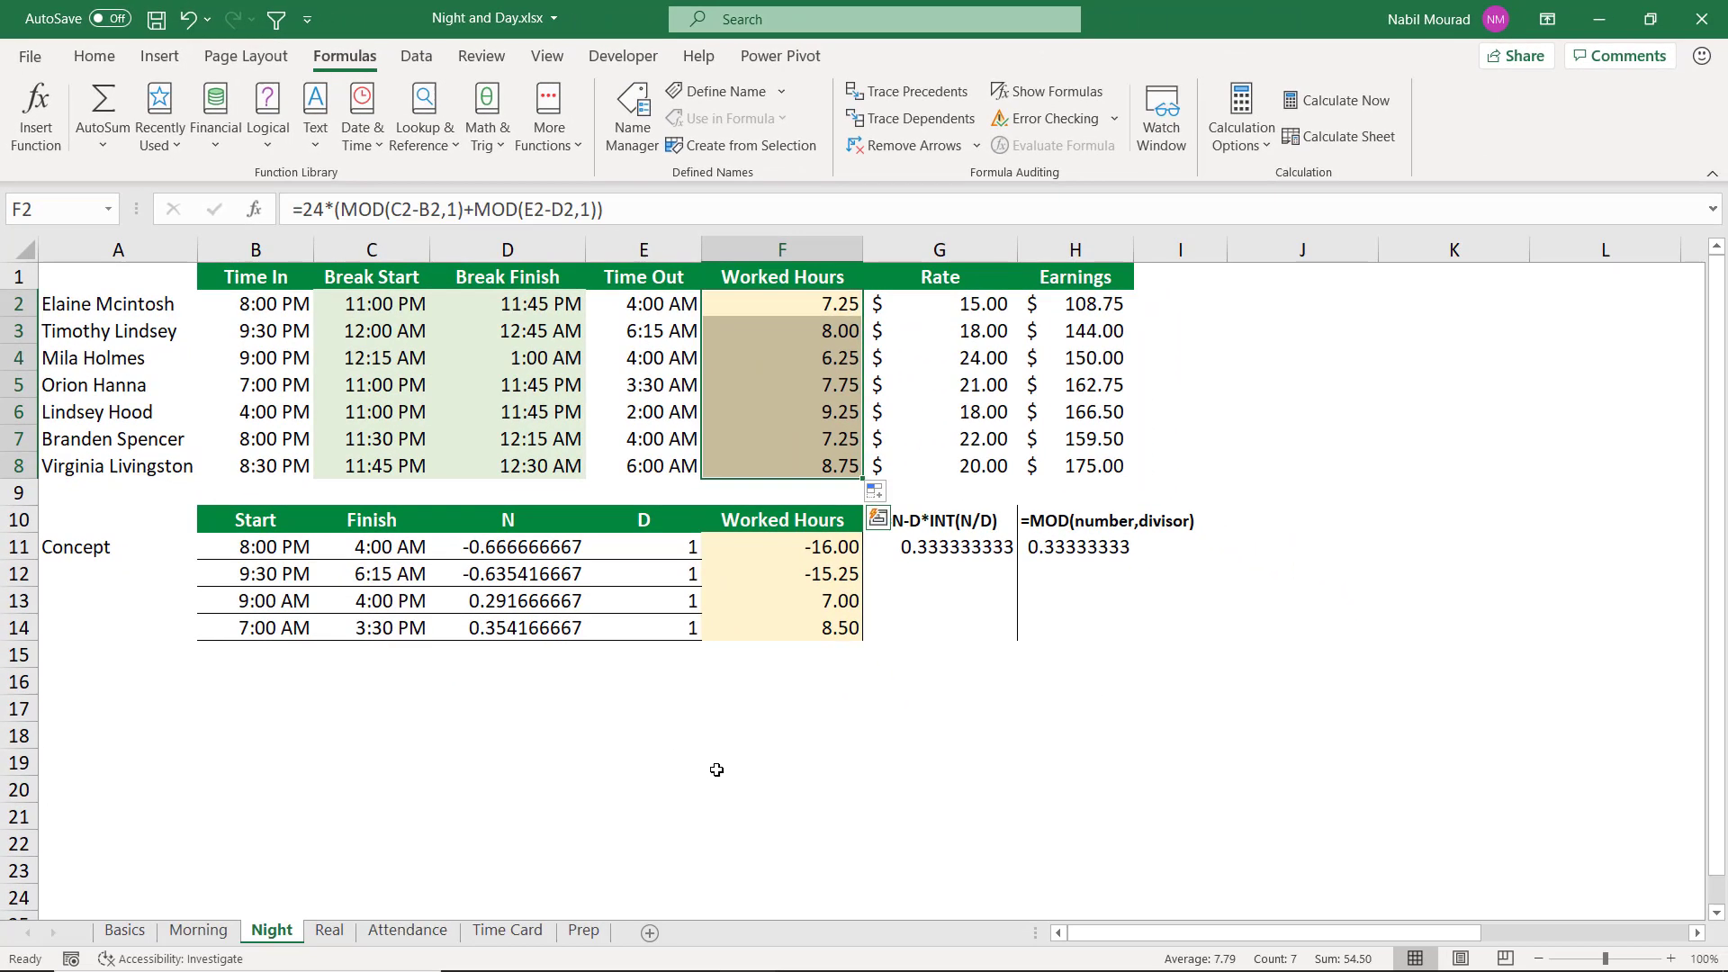
key("shift+Up")
key("shift+Up")
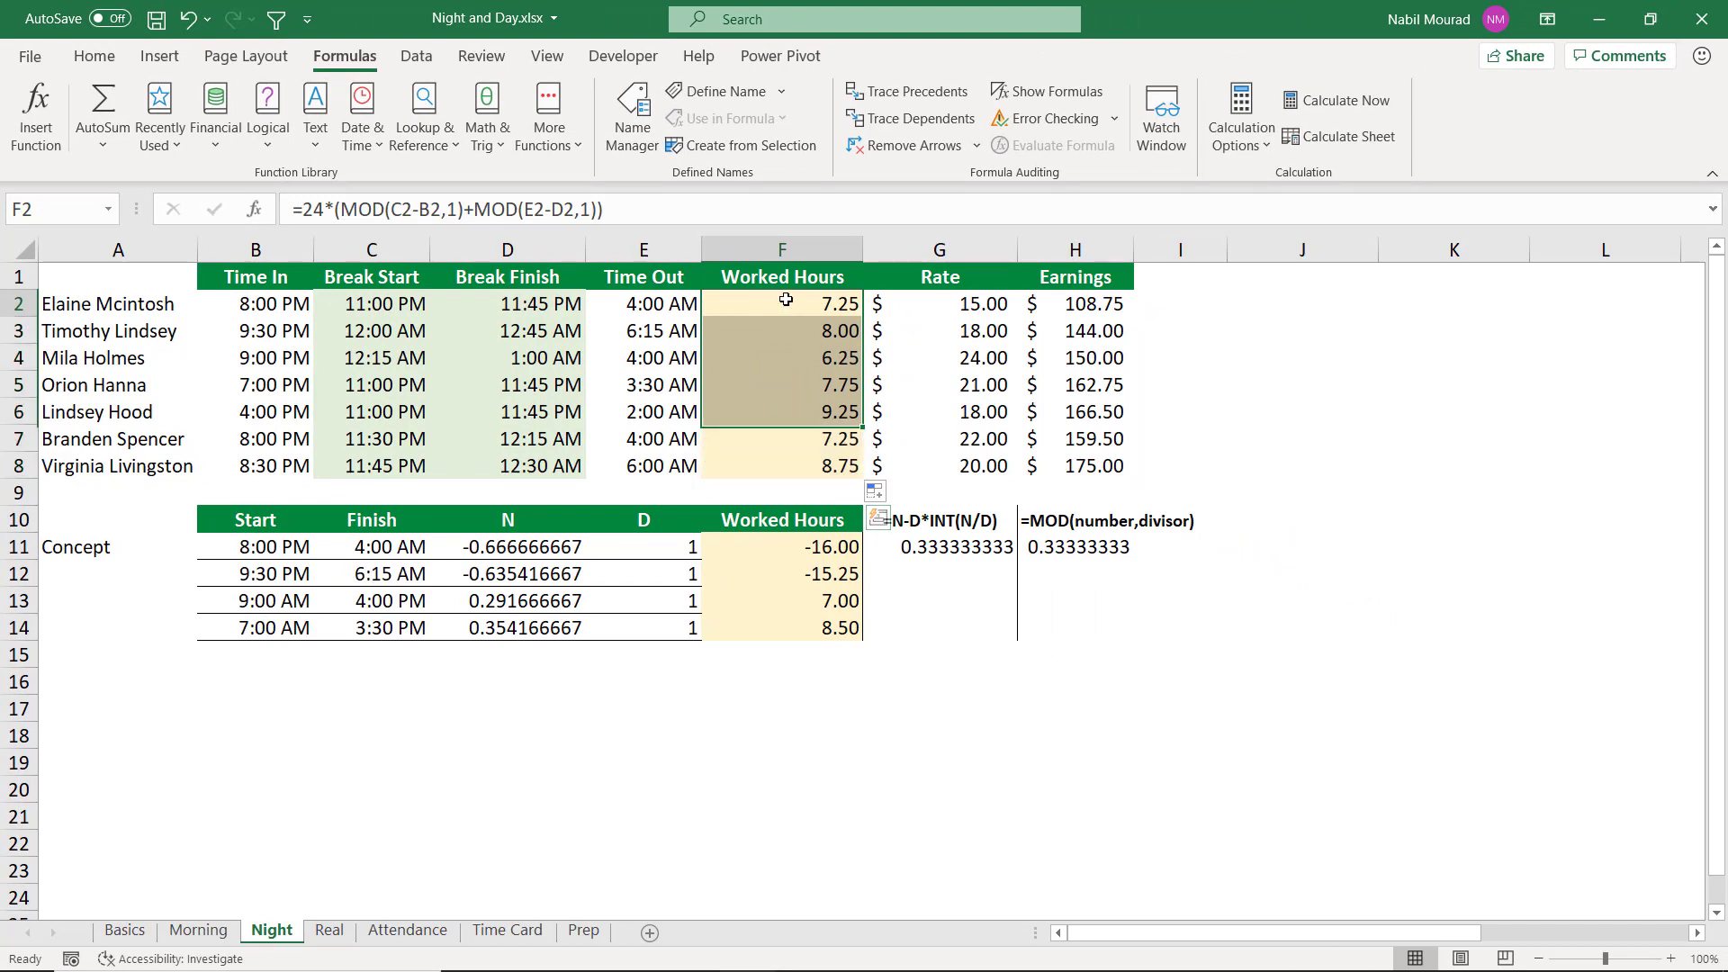
left_click(786, 300)
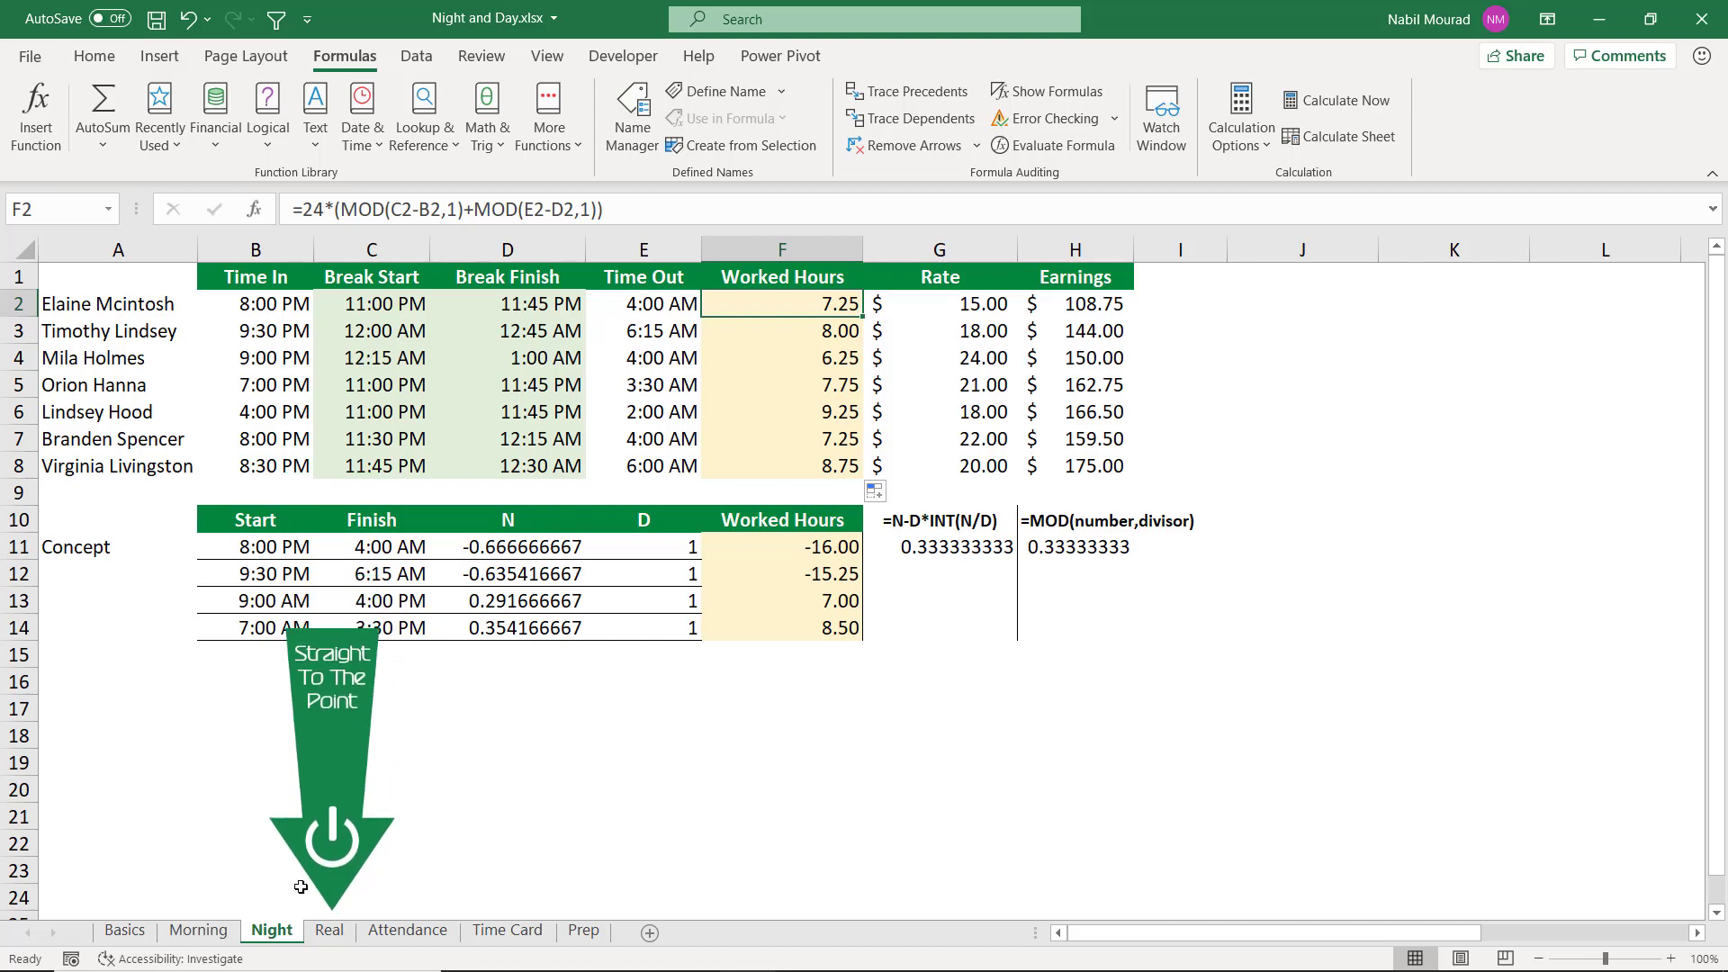
- Switch to the Real sheet and begin the Total Hours formula for F2:F8 with =24*(MOD(C2-B2,1) for the time before the break
left_click(330, 932)
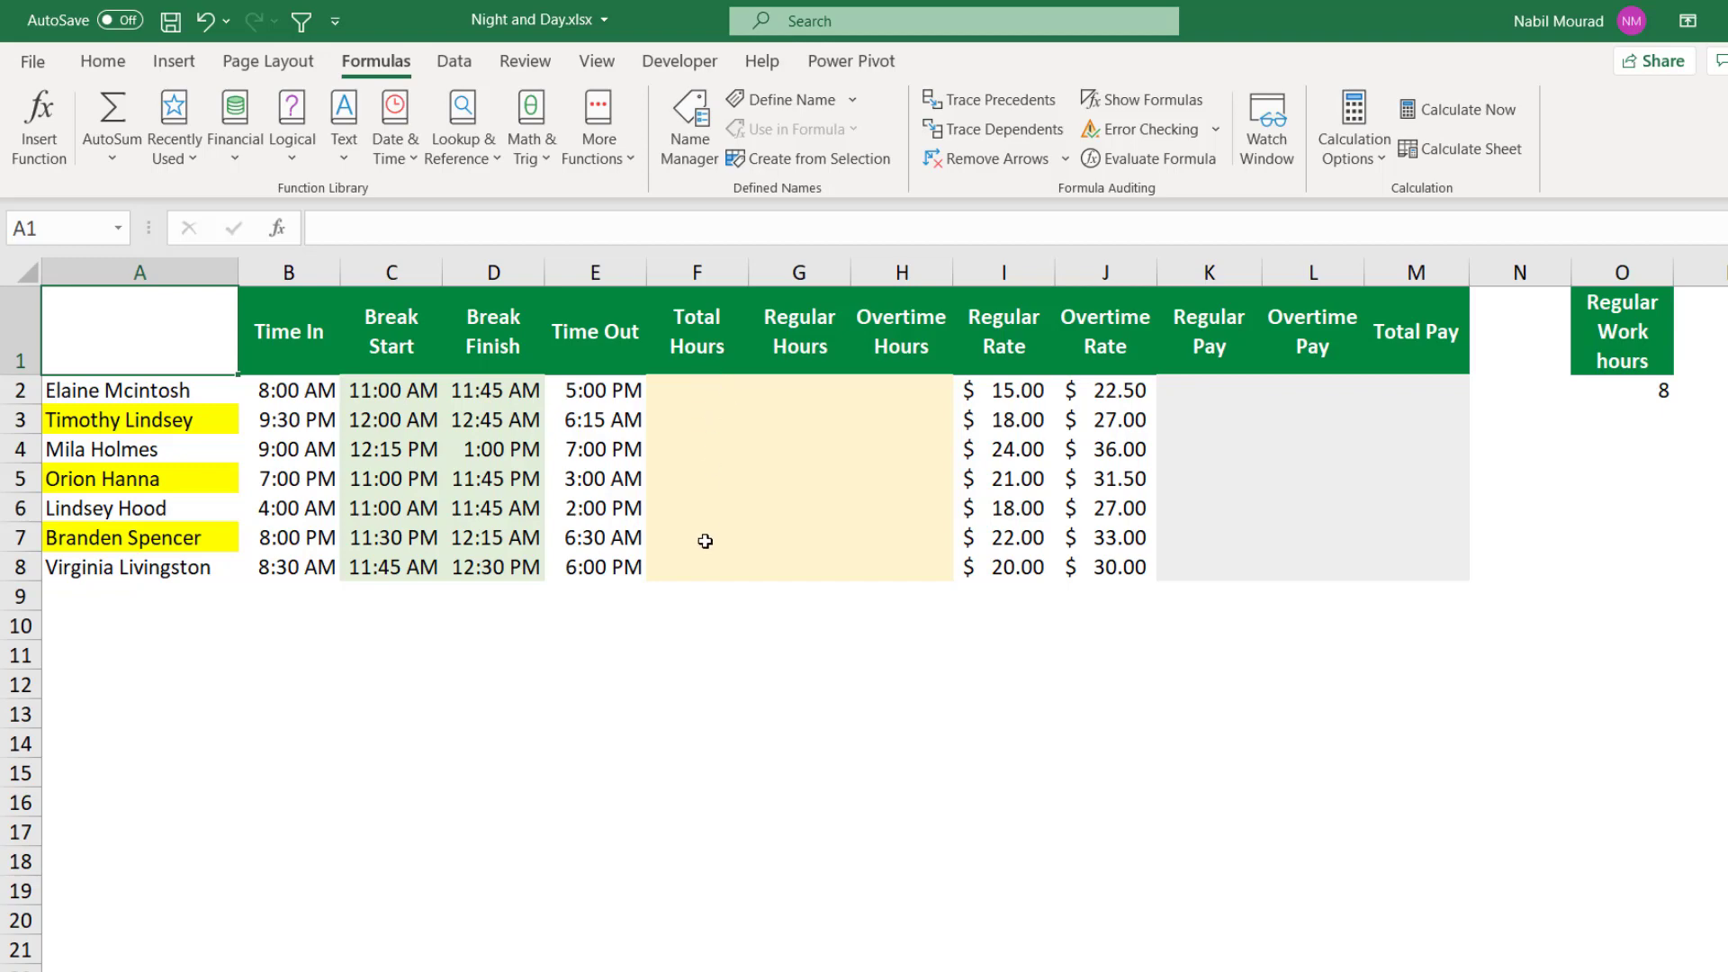
left_click(1636, 385)
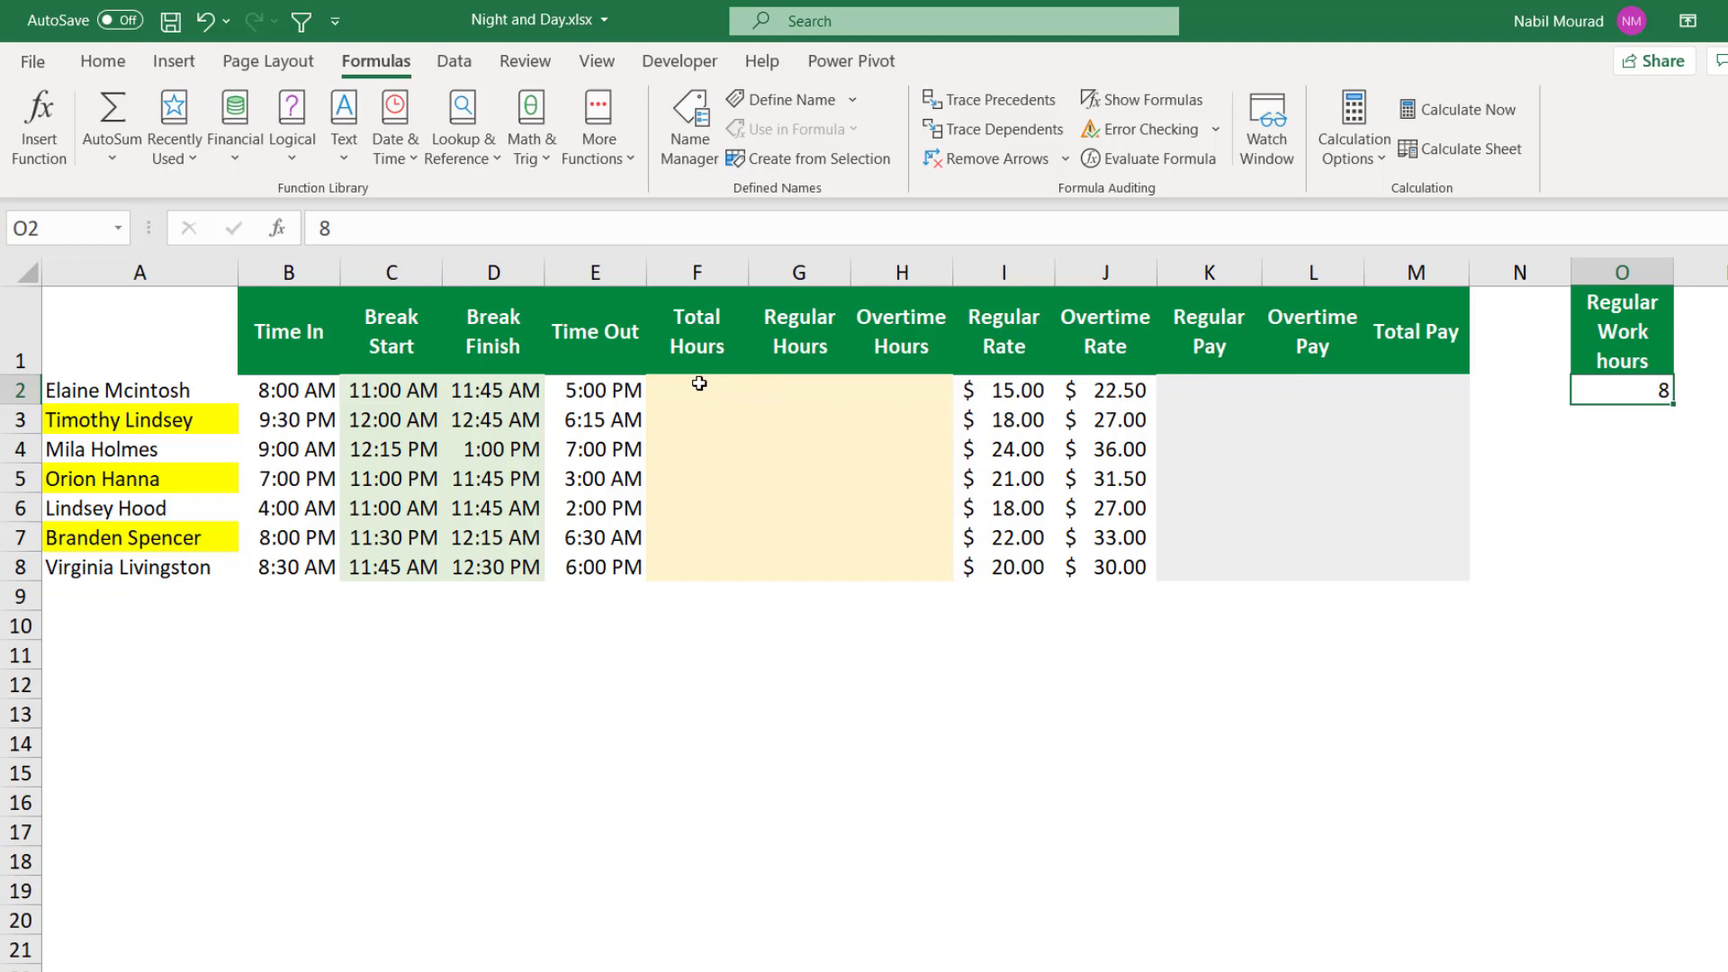
left_click_drag(699, 383, 692, 558)
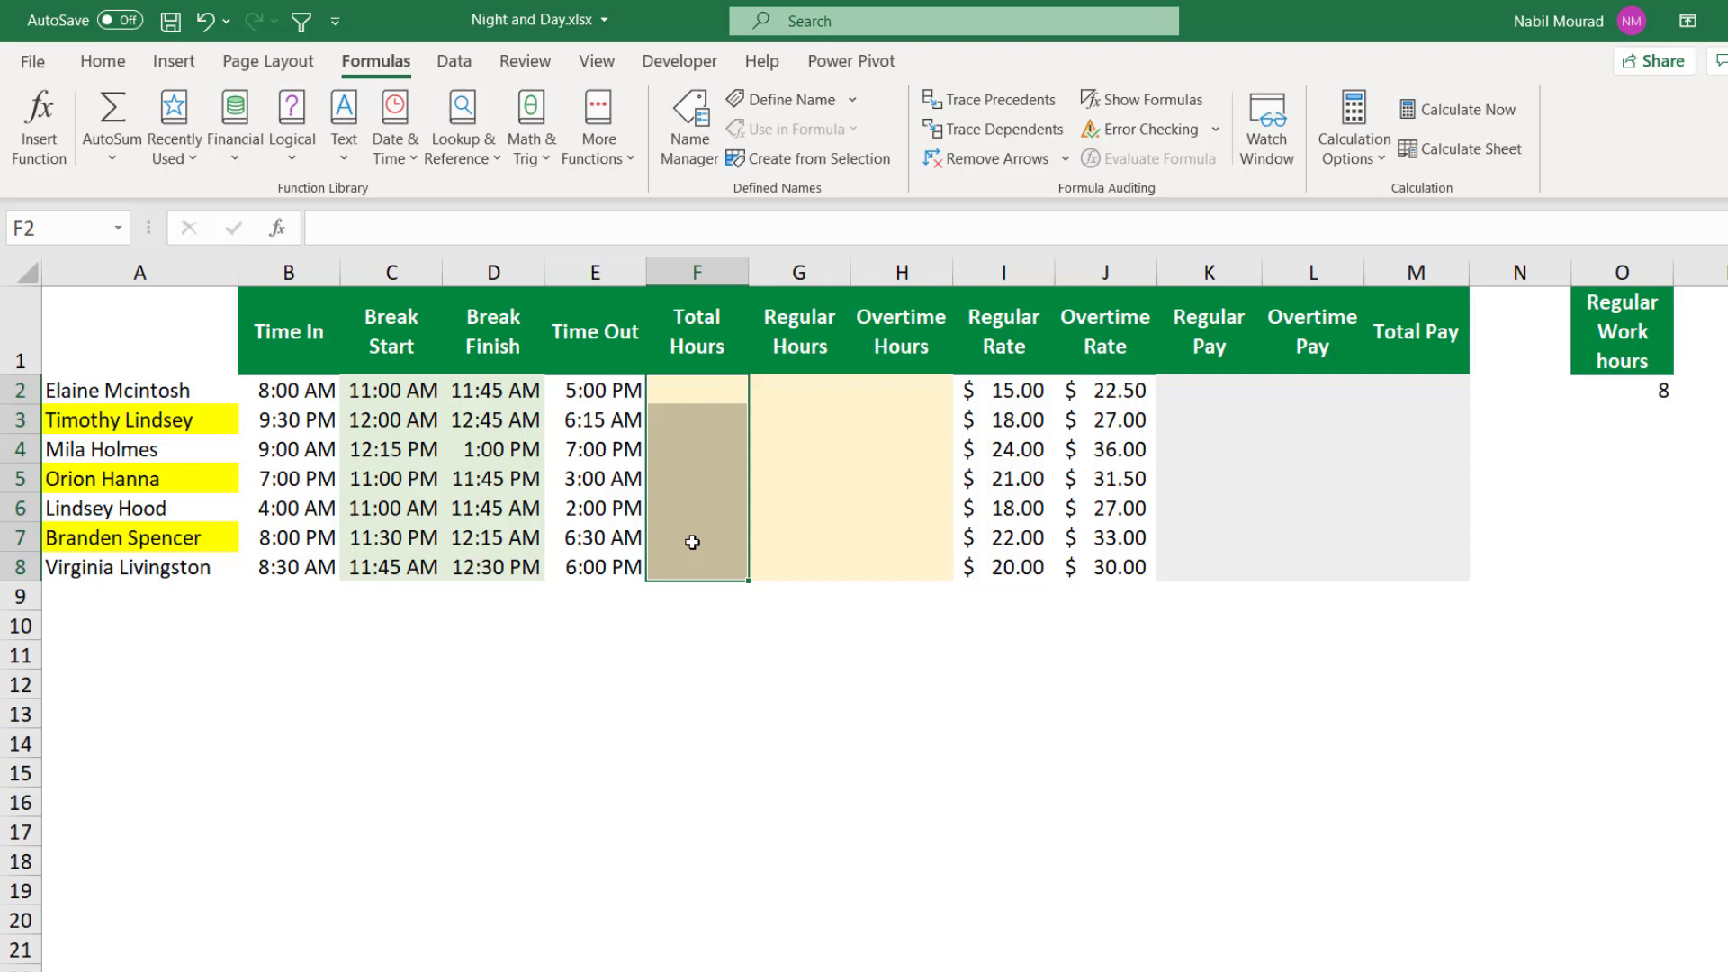
type("=24")
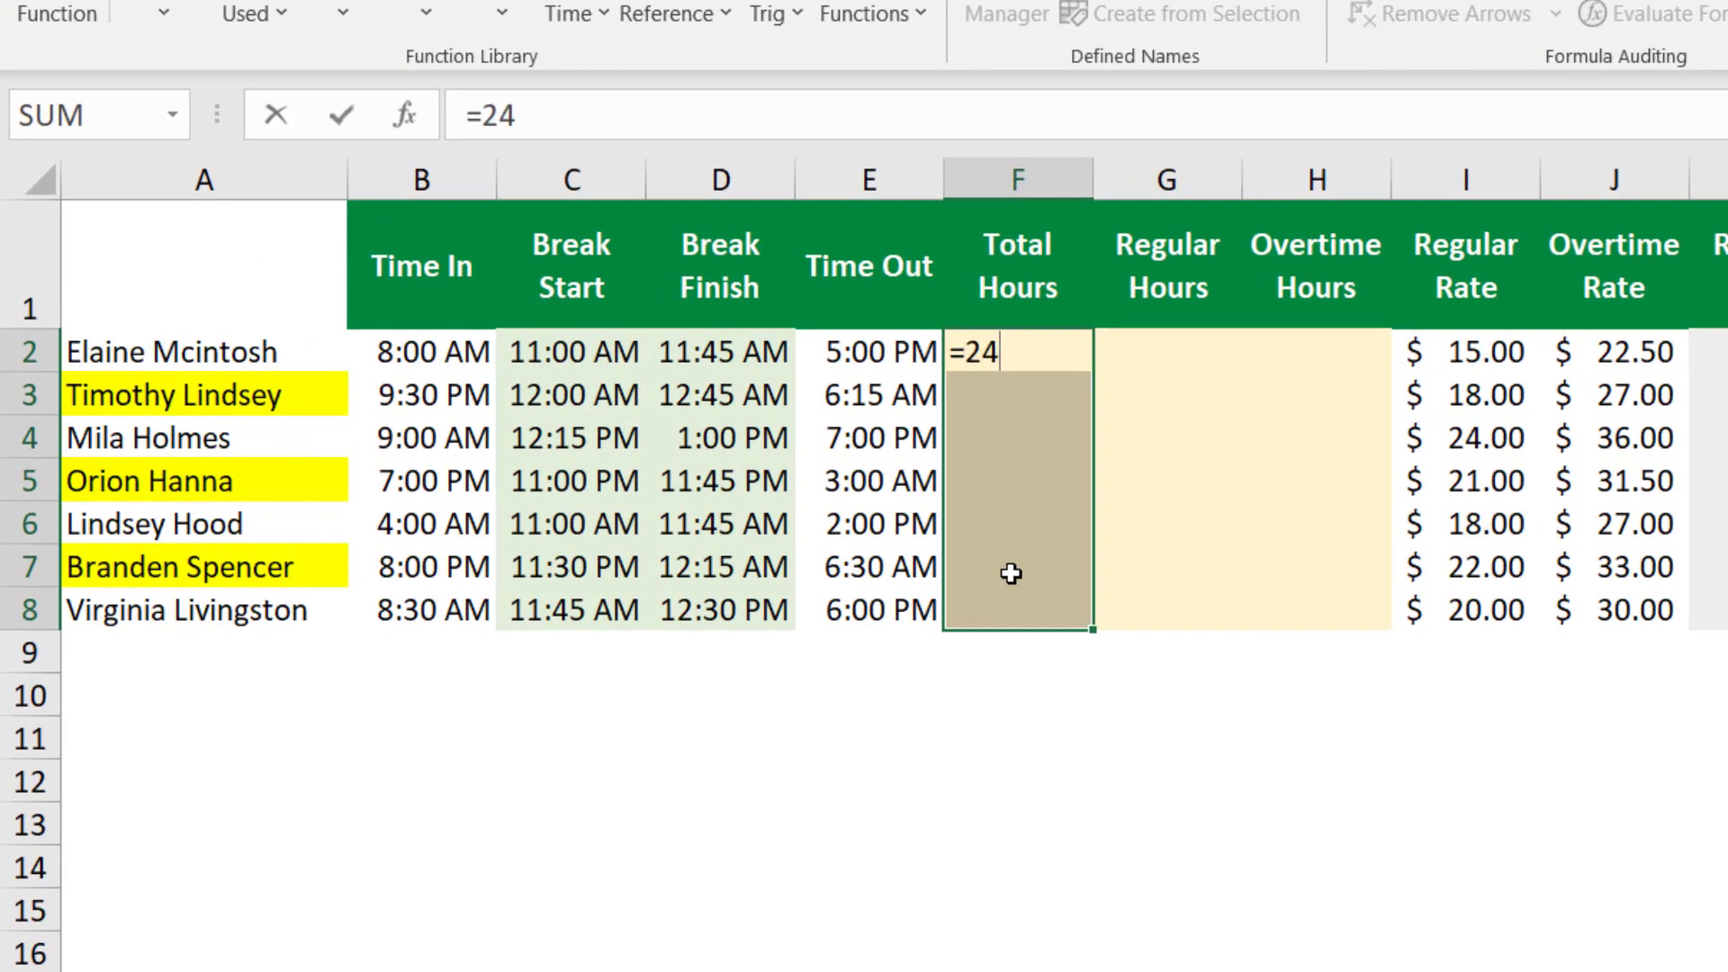
type("*(")
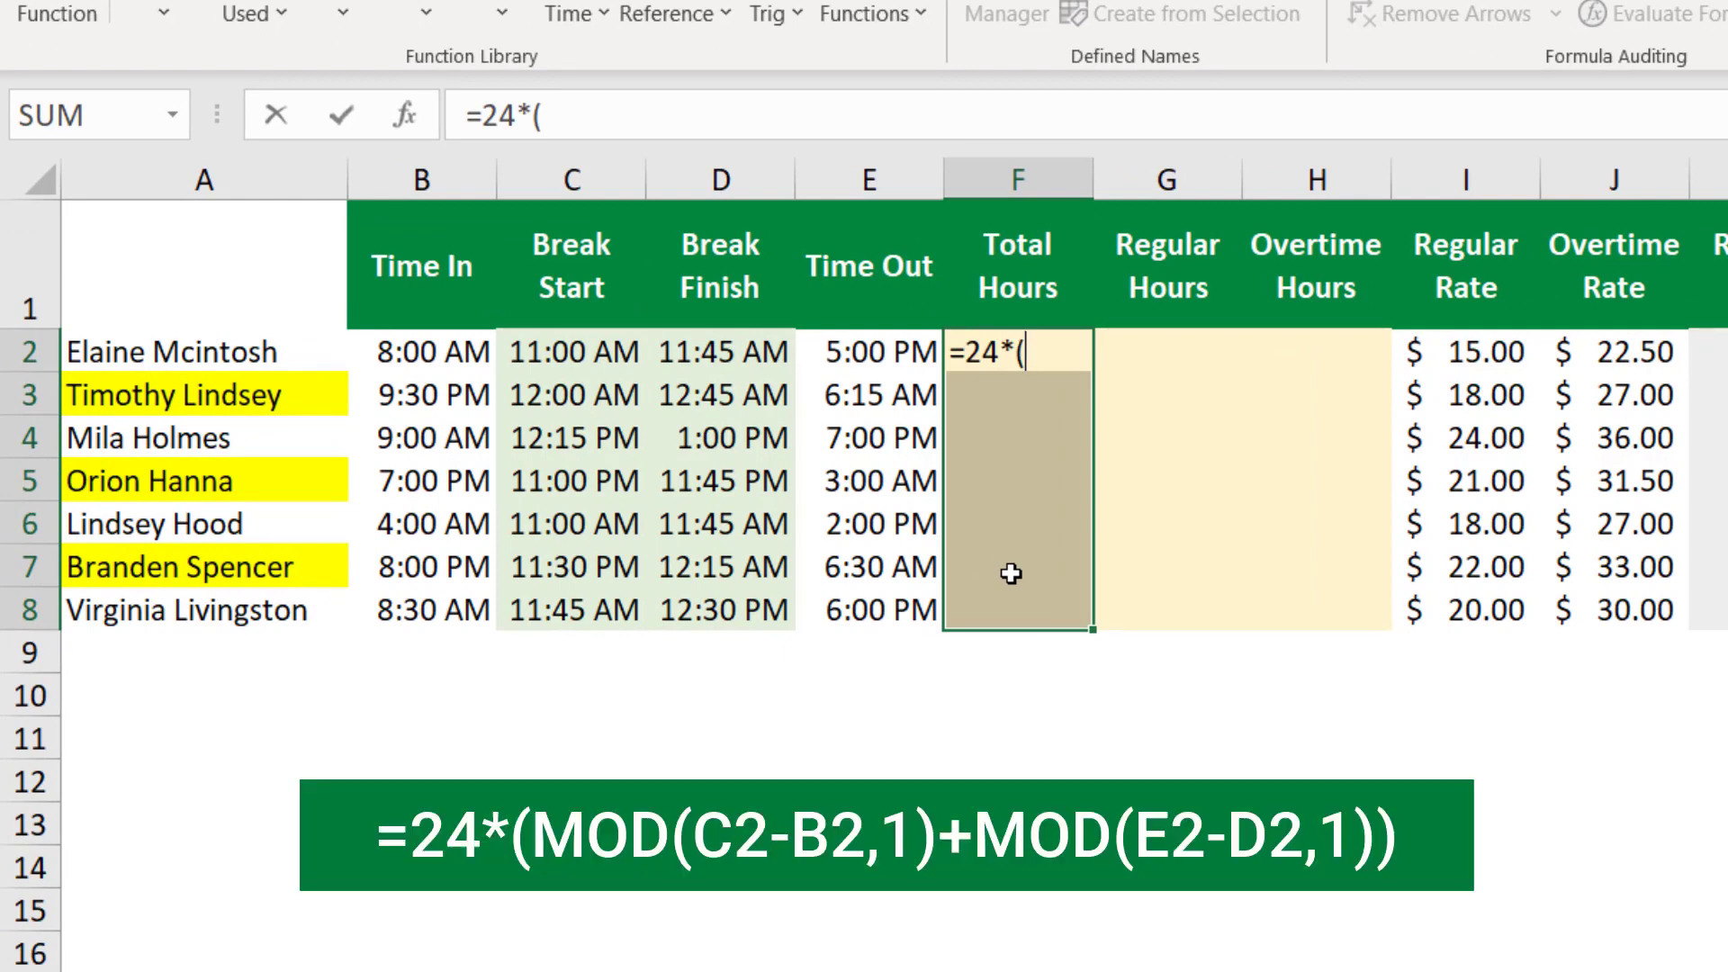
type("Mod")
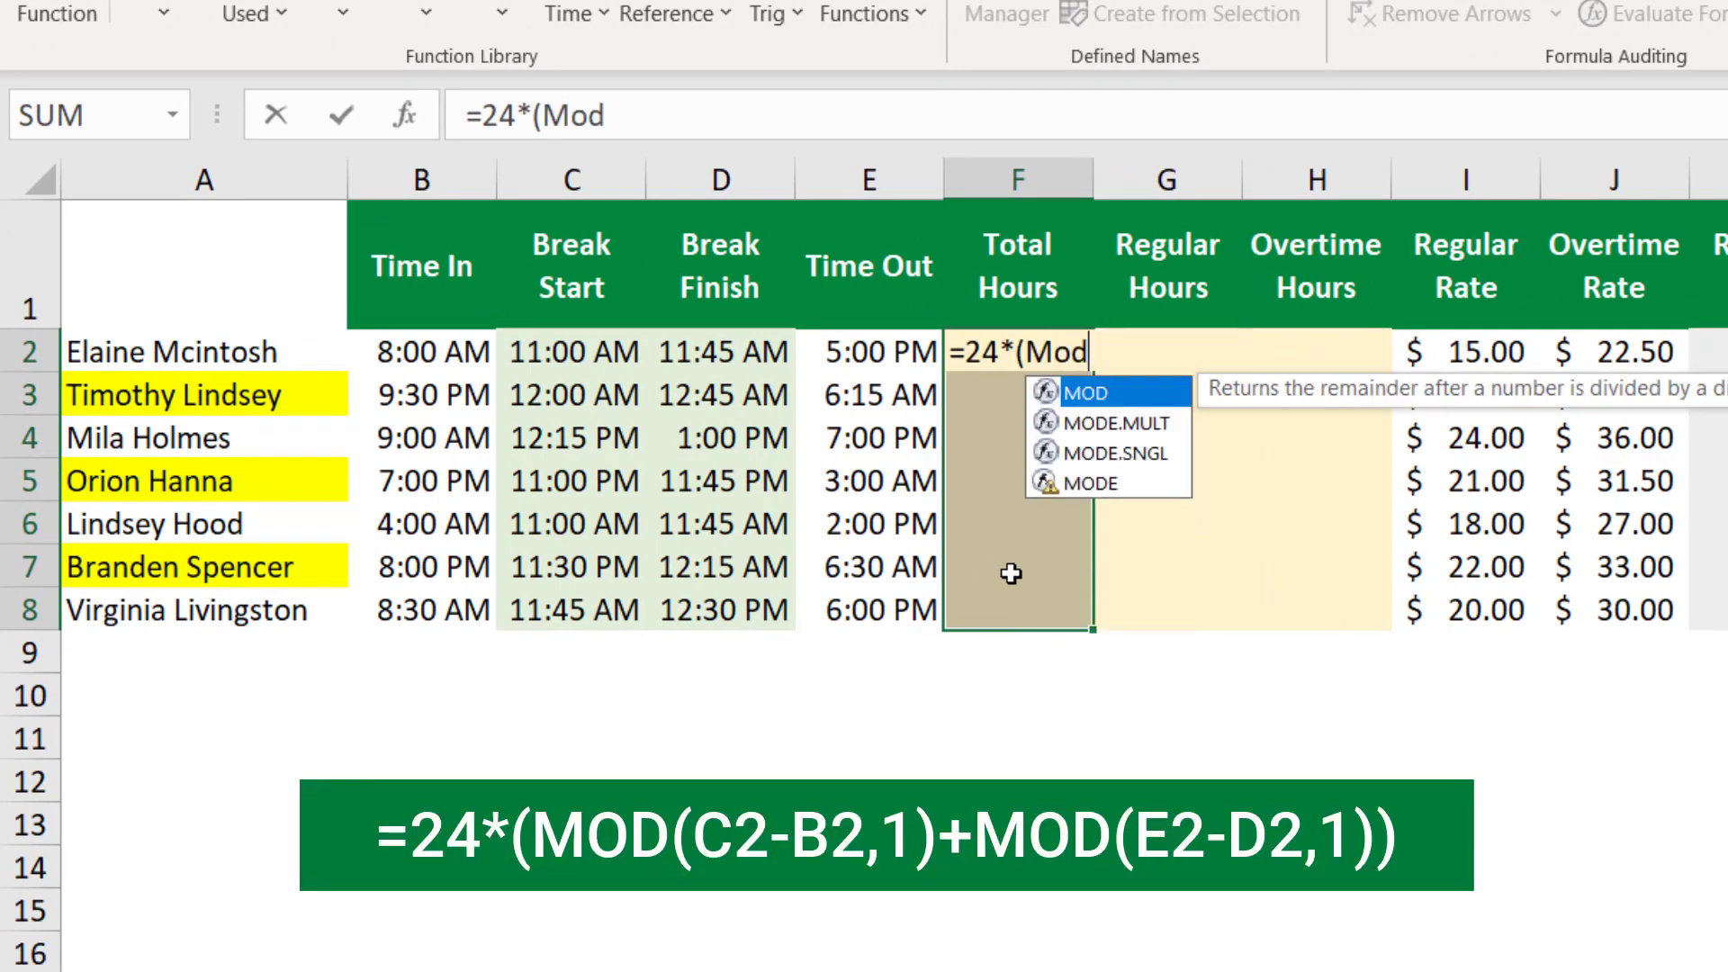
key("Tab")
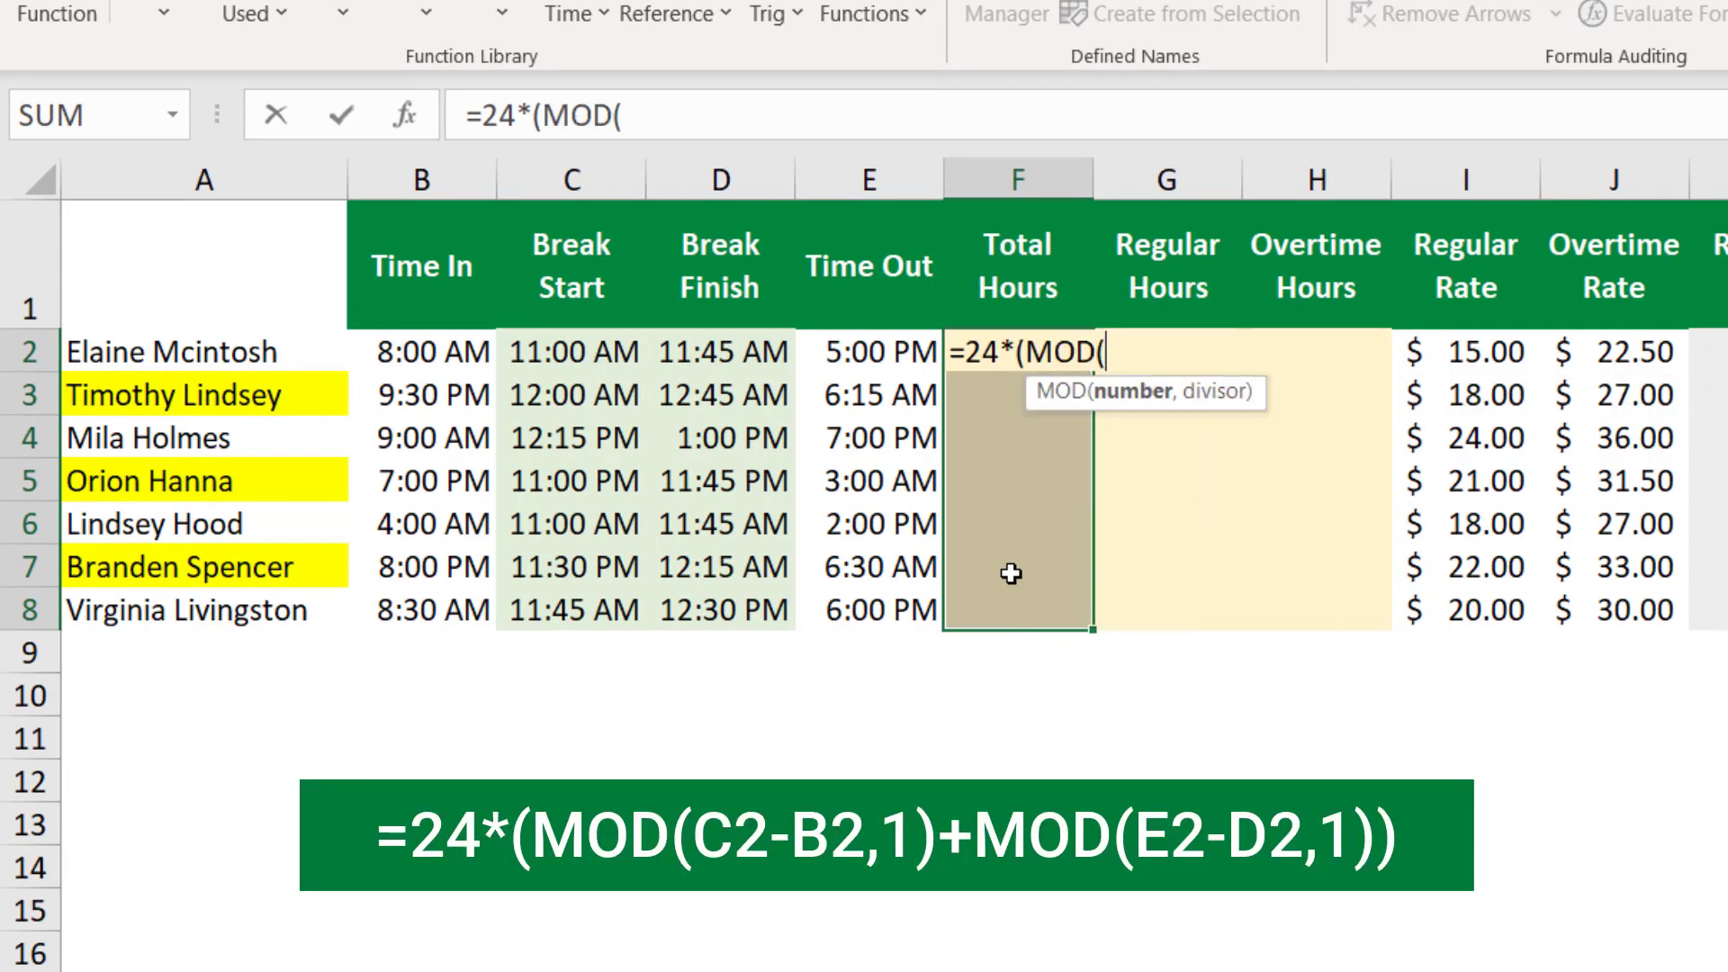
left_click(558, 362)
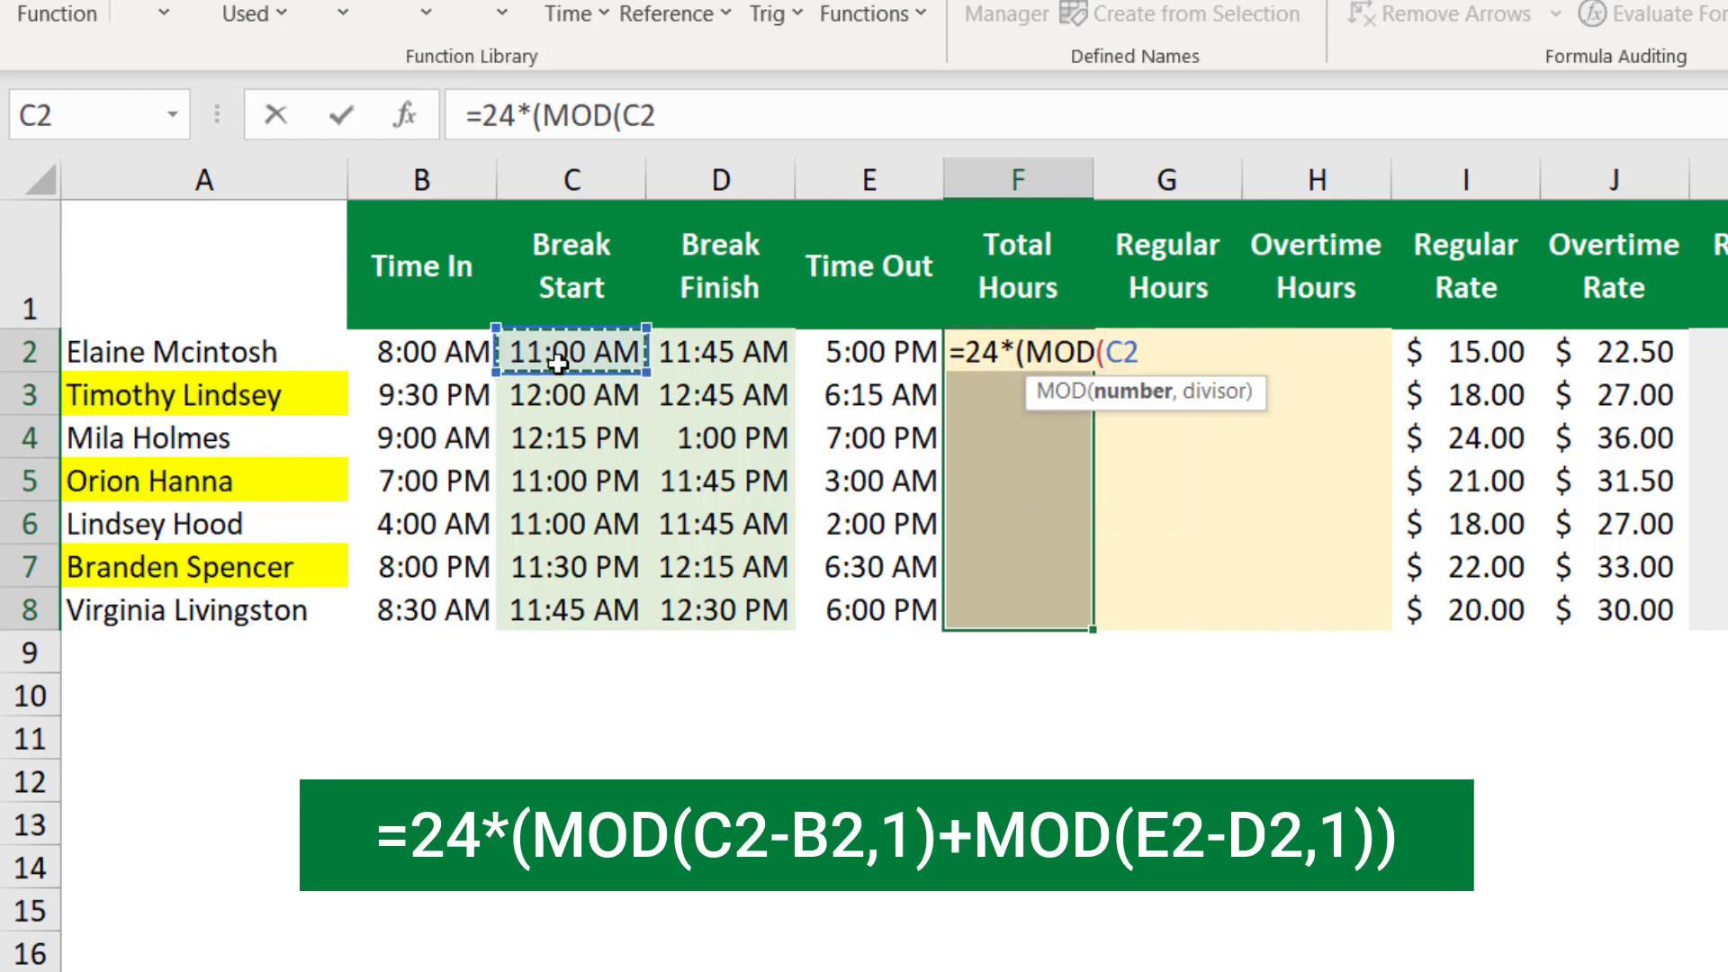
type("-")
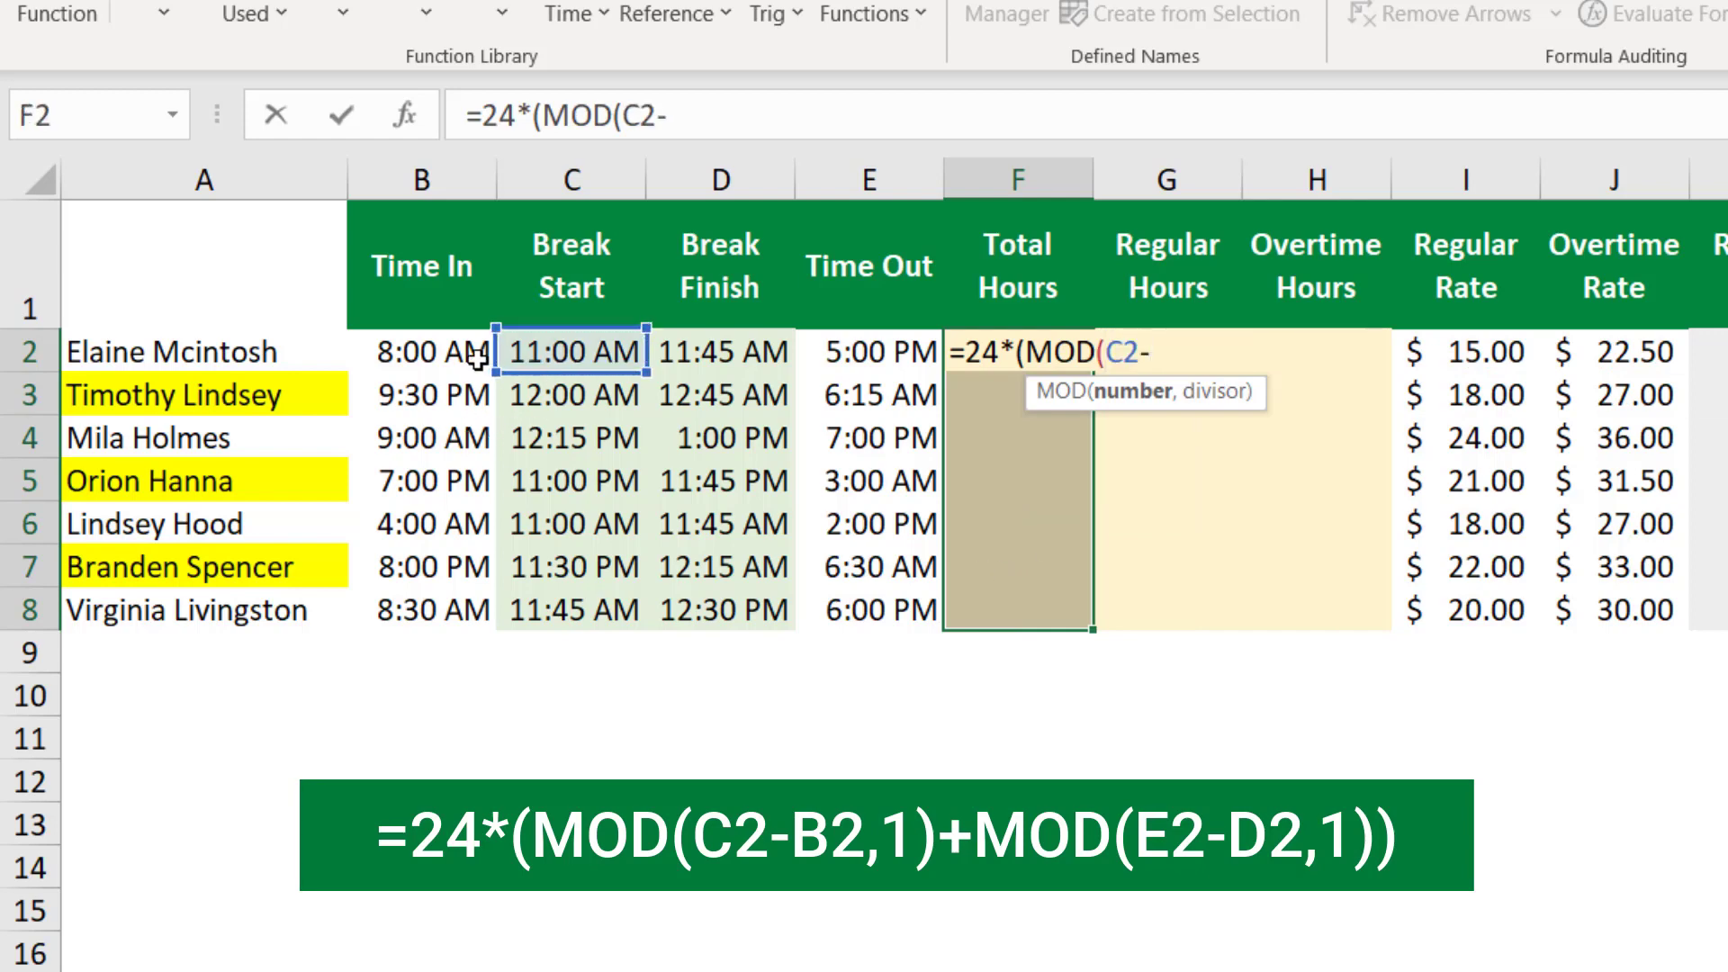
left_click(440, 351)
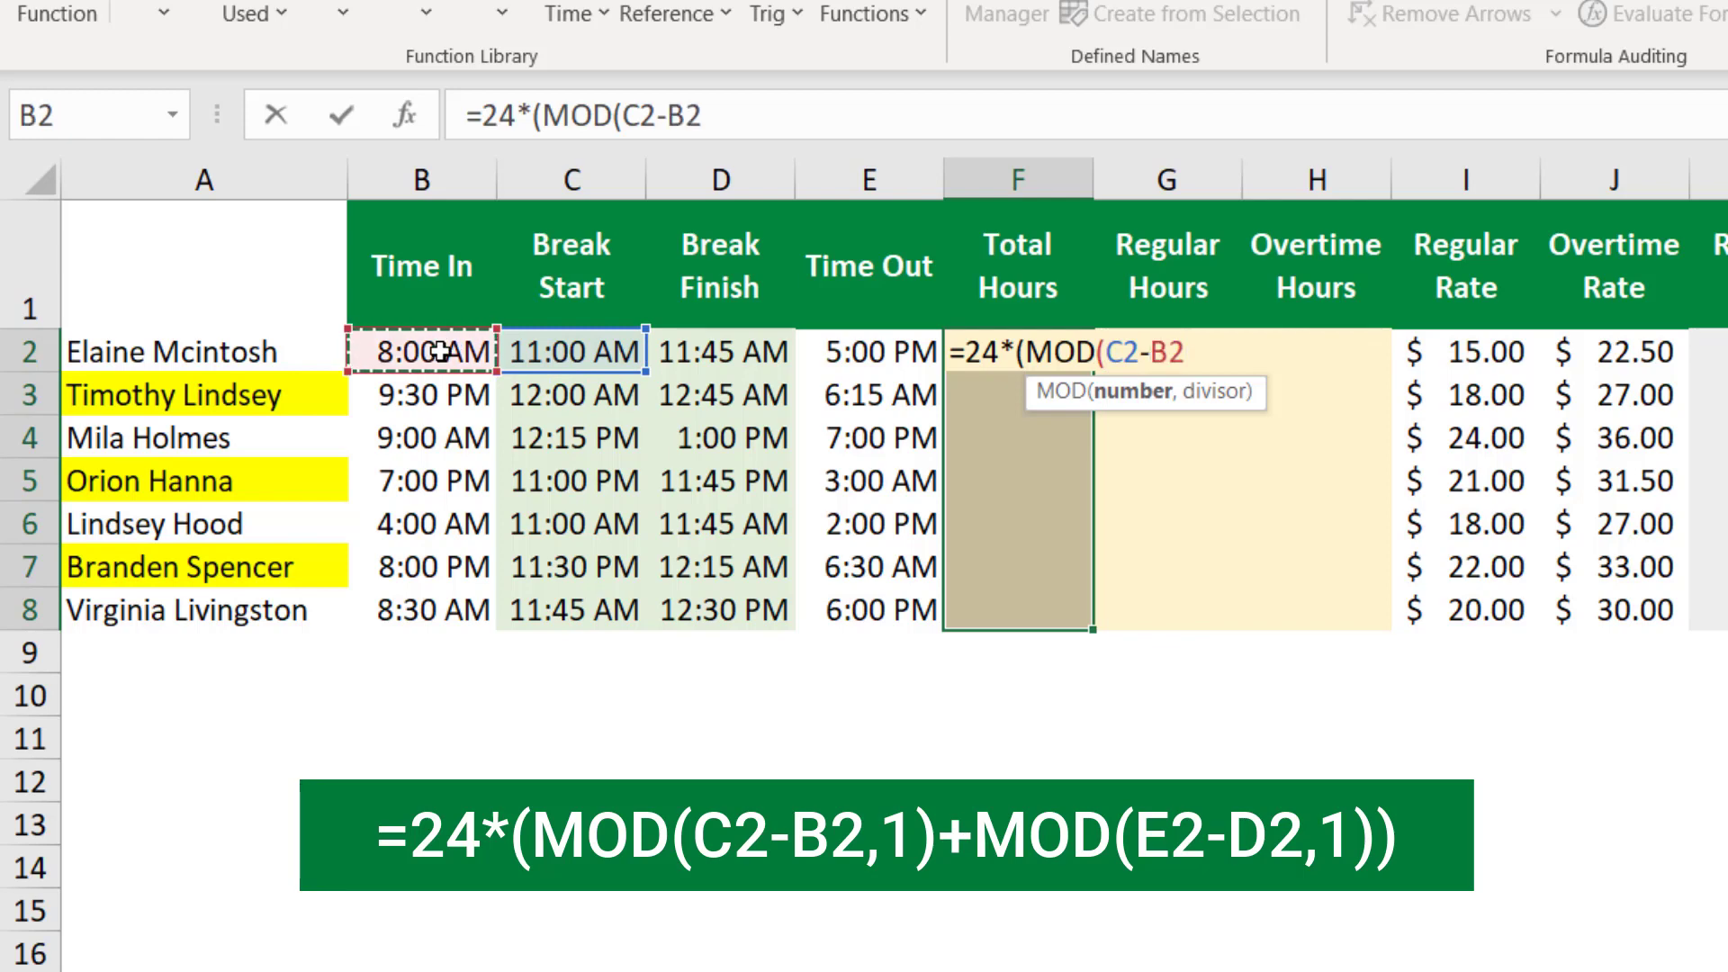
type(",")
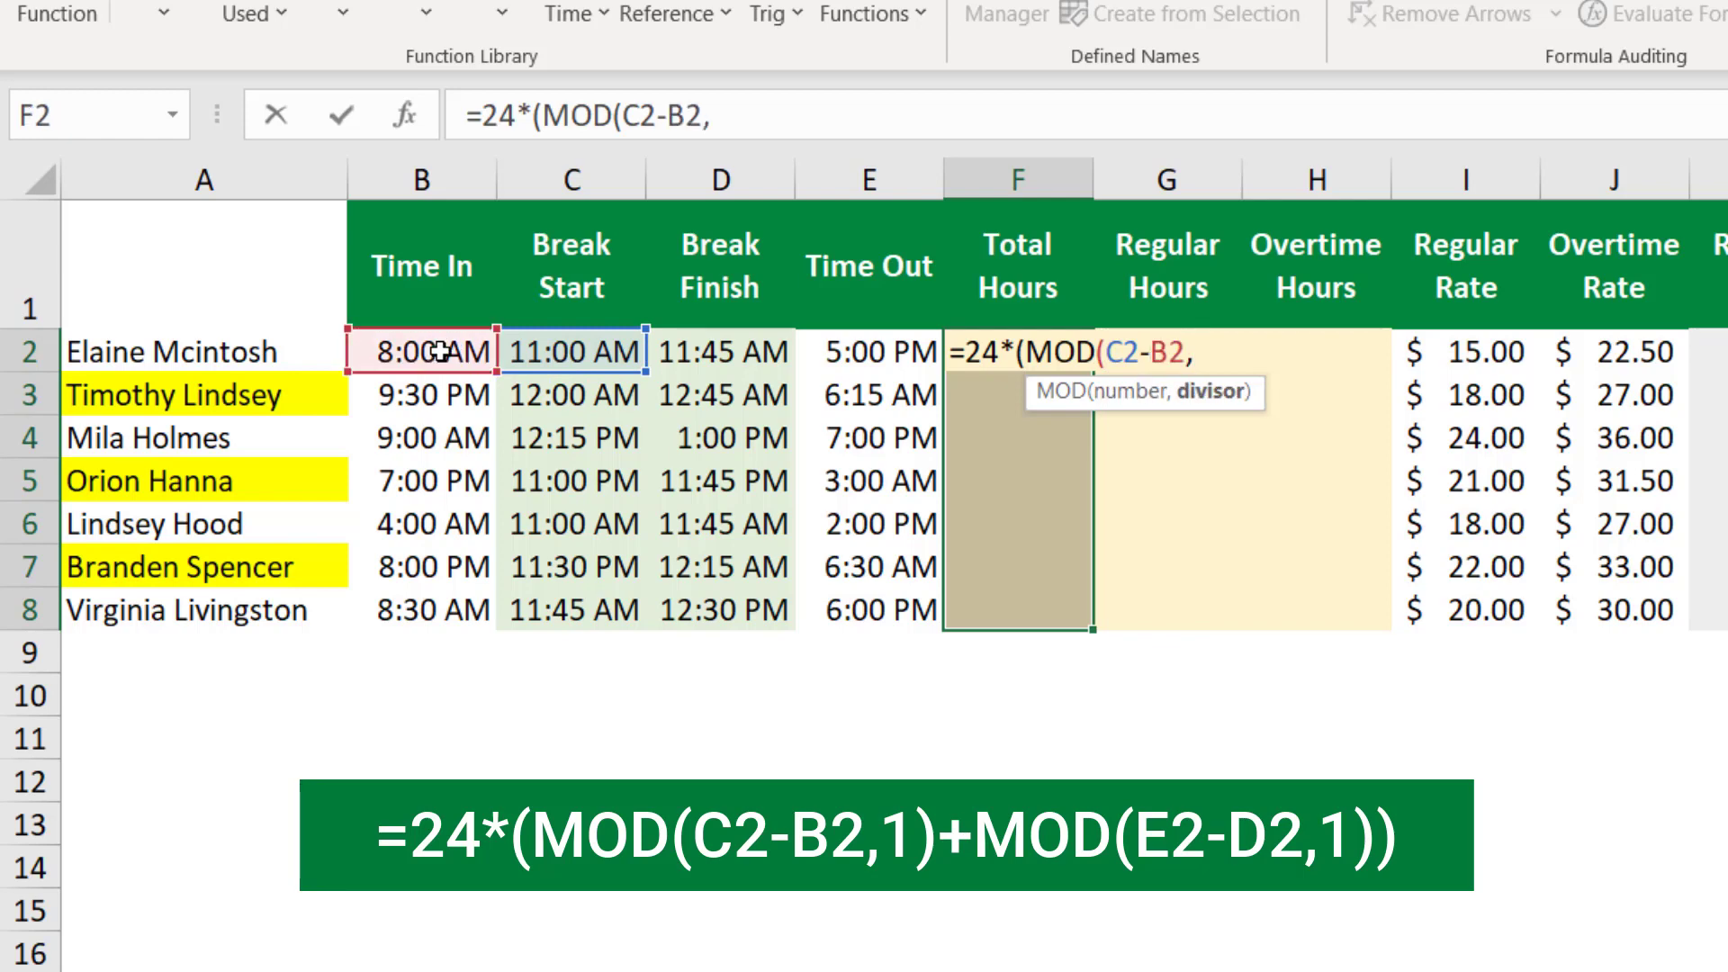
type("1)")
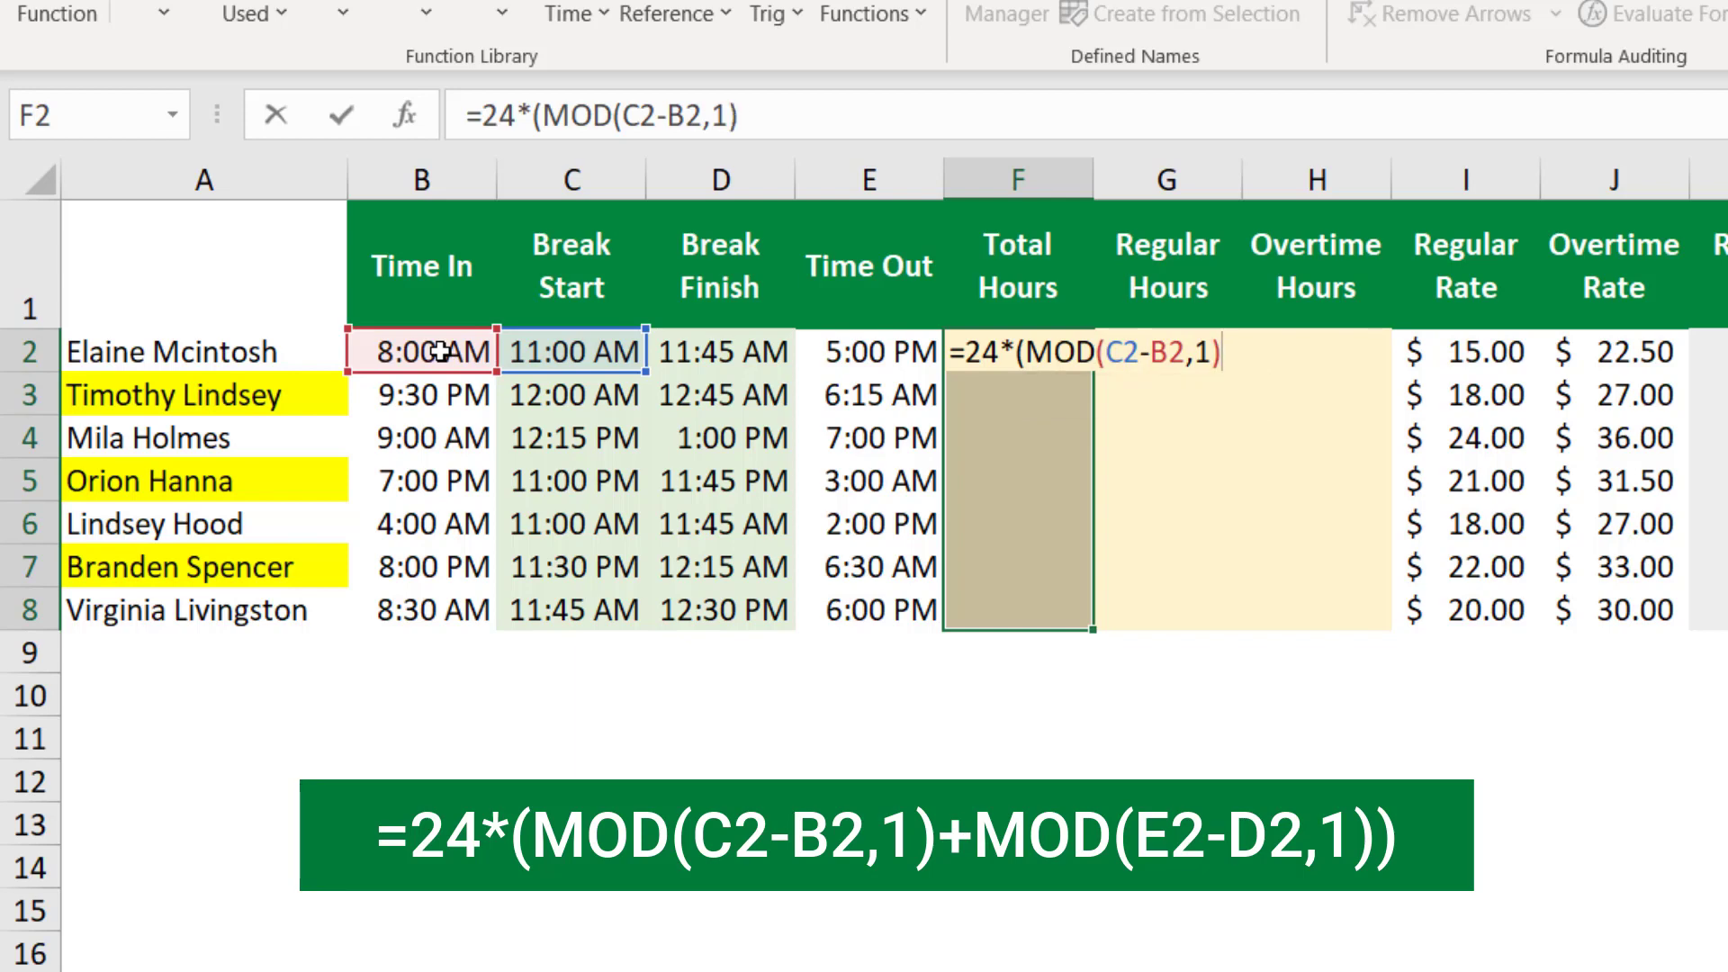
- Append +MOD(E2-D2,1)) for the time after the break and enter the Total Hours formula in all of F2:F8
type("+mod")
key("Tab")
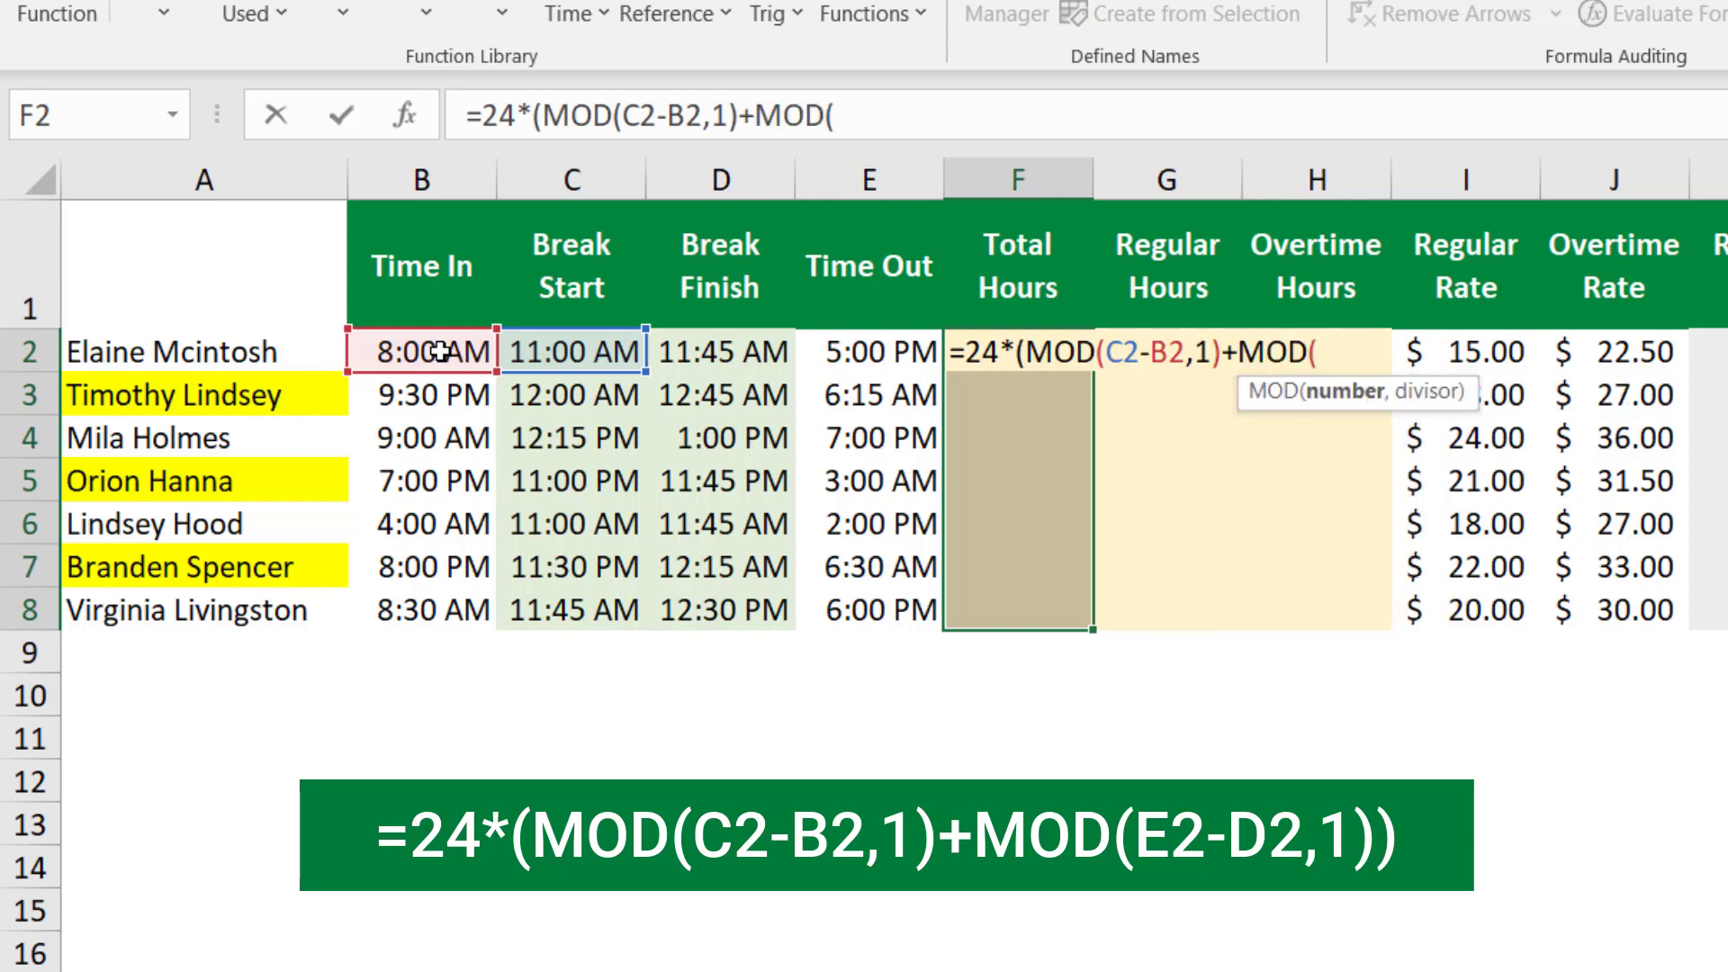
left_click(885, 358)
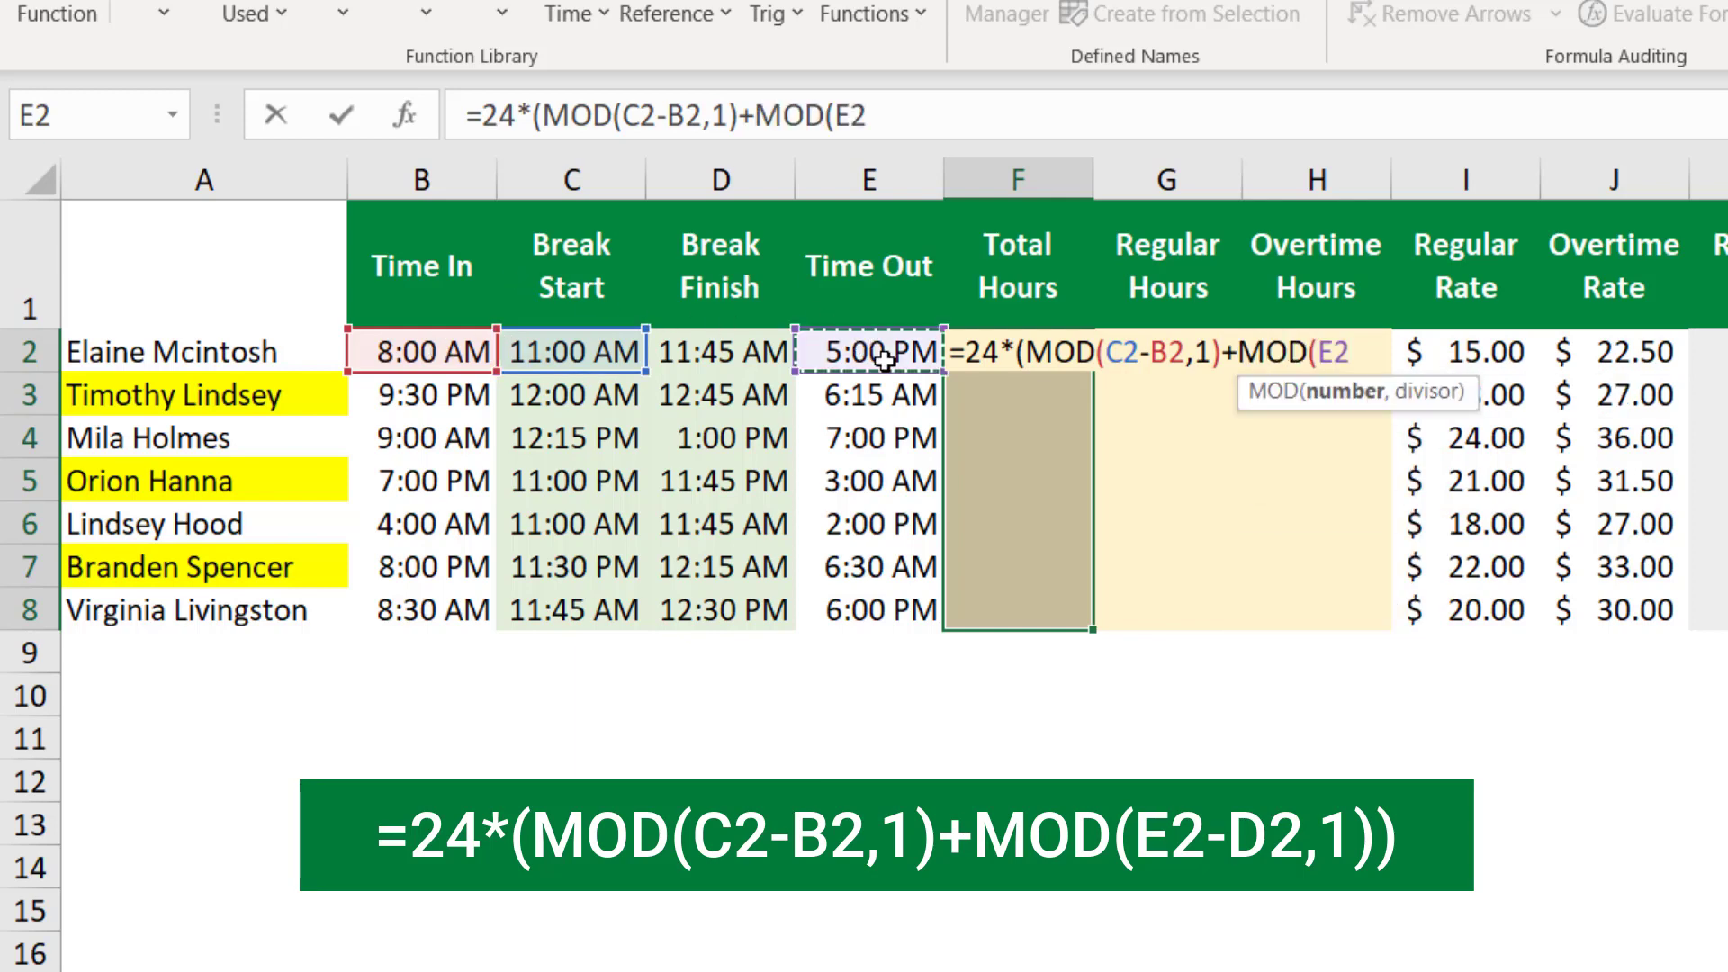
type("-")
left_click(713, 351)
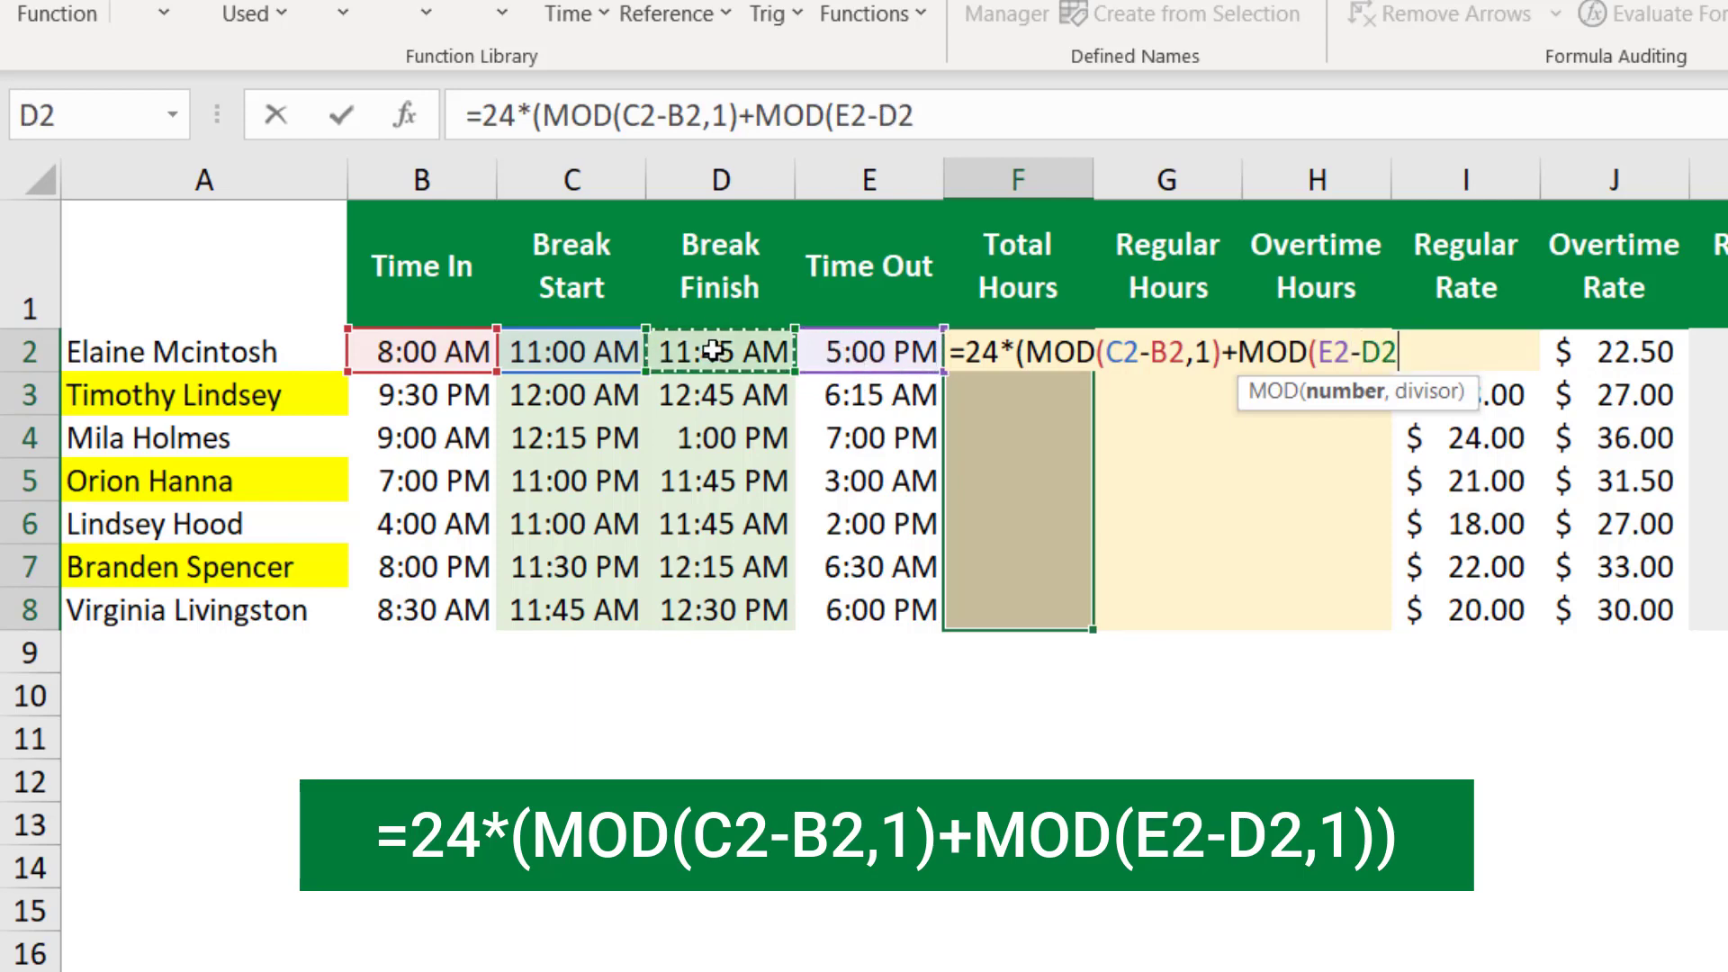
type(",")
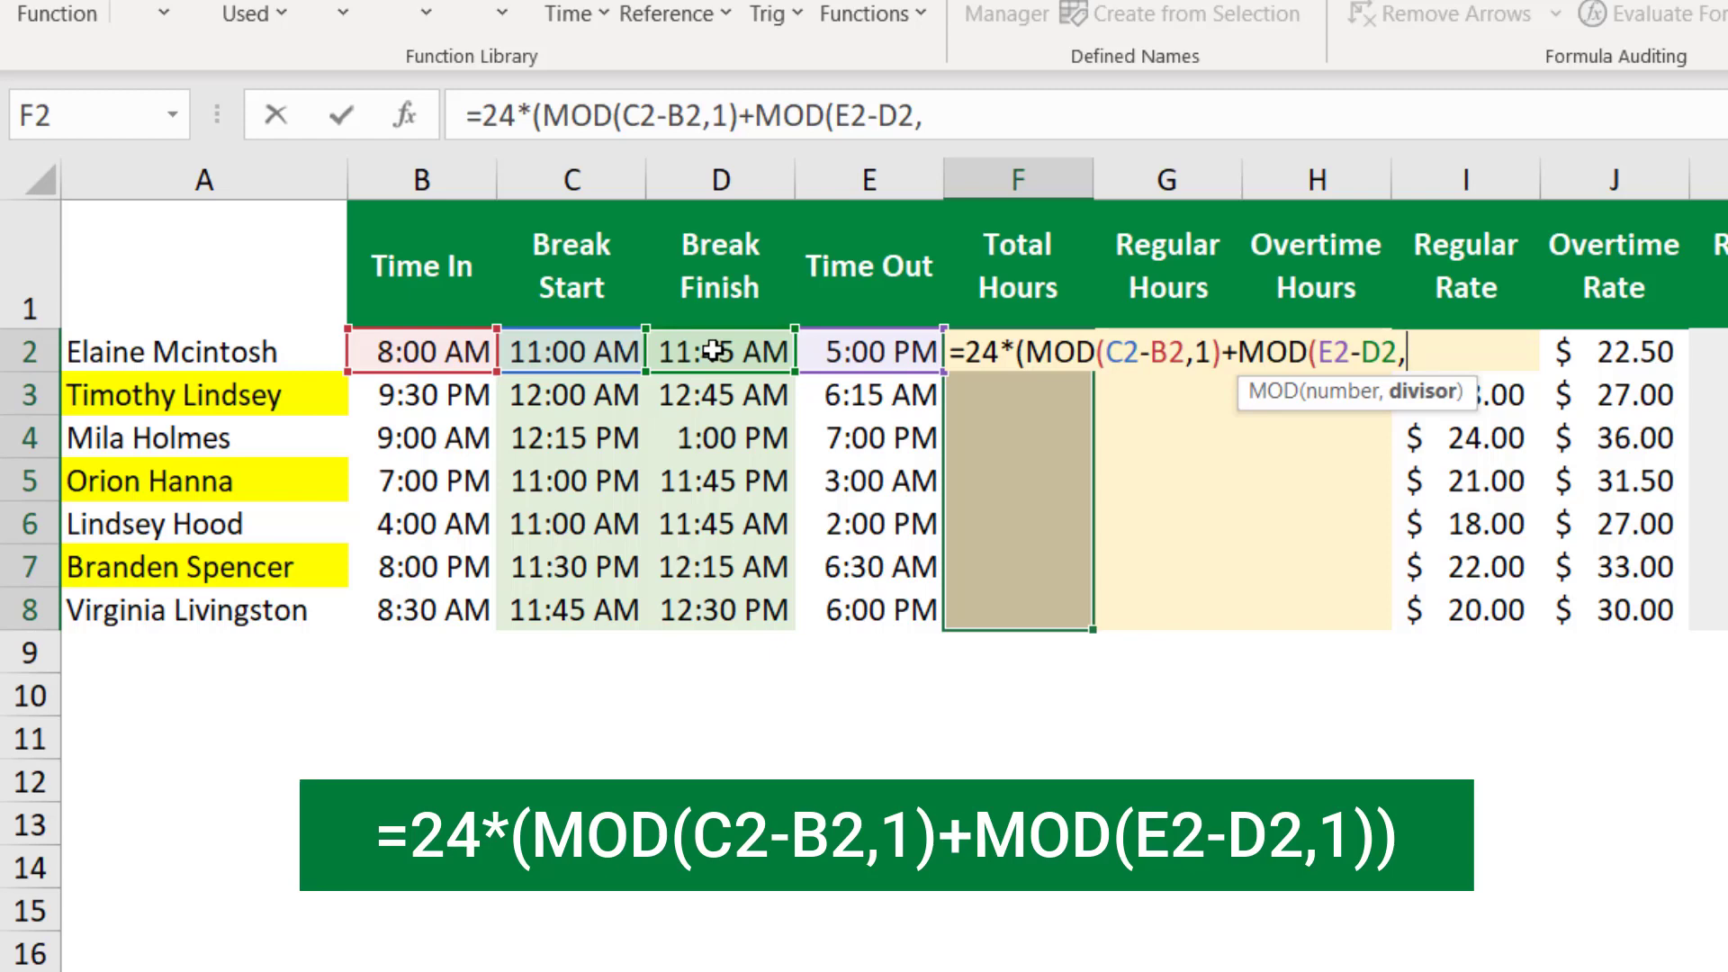
key("BackSpace")
type("1)")
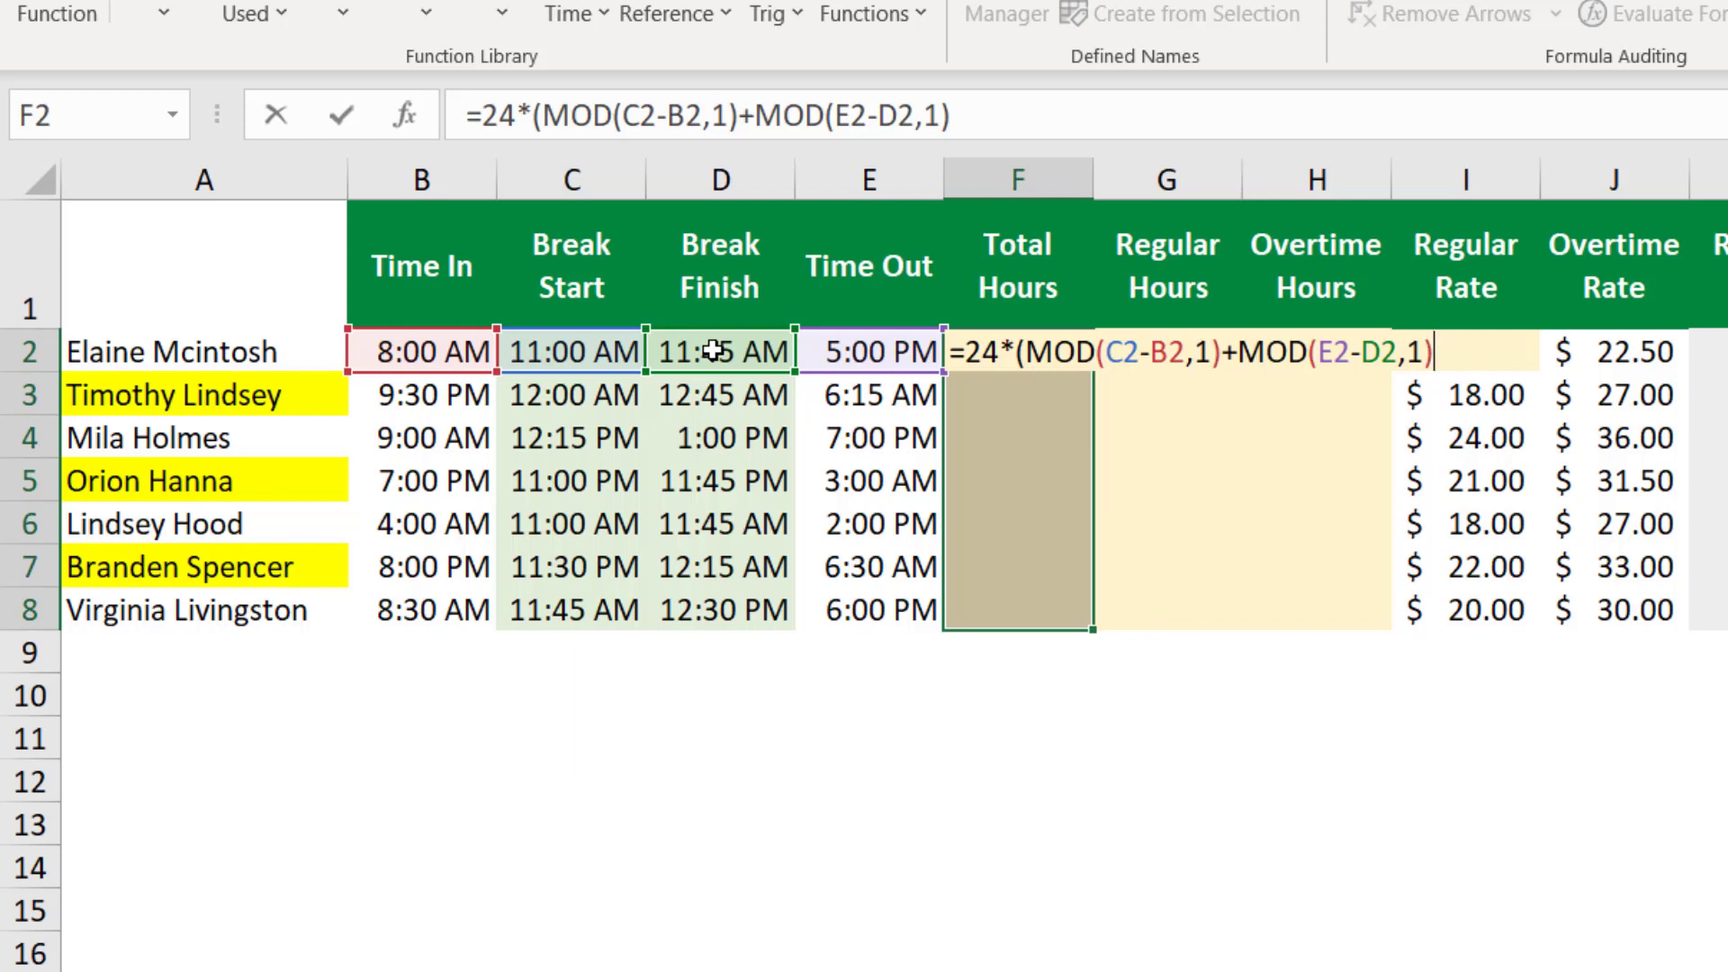
type(")")
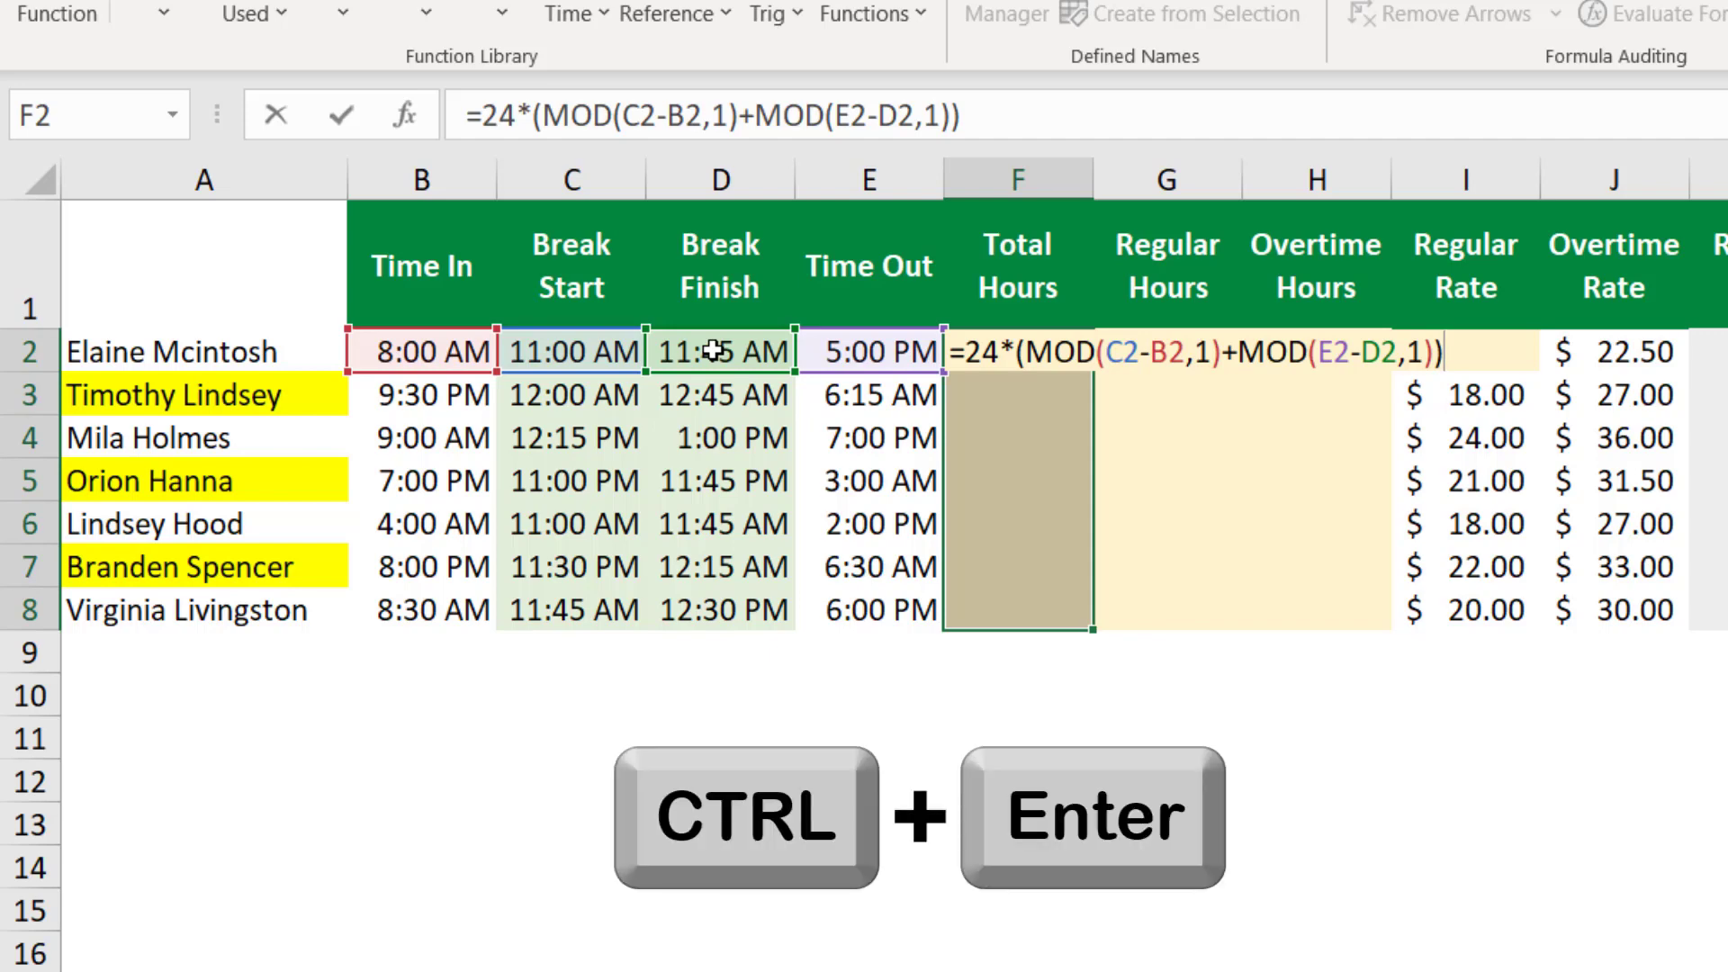
key("ctrl+Return")
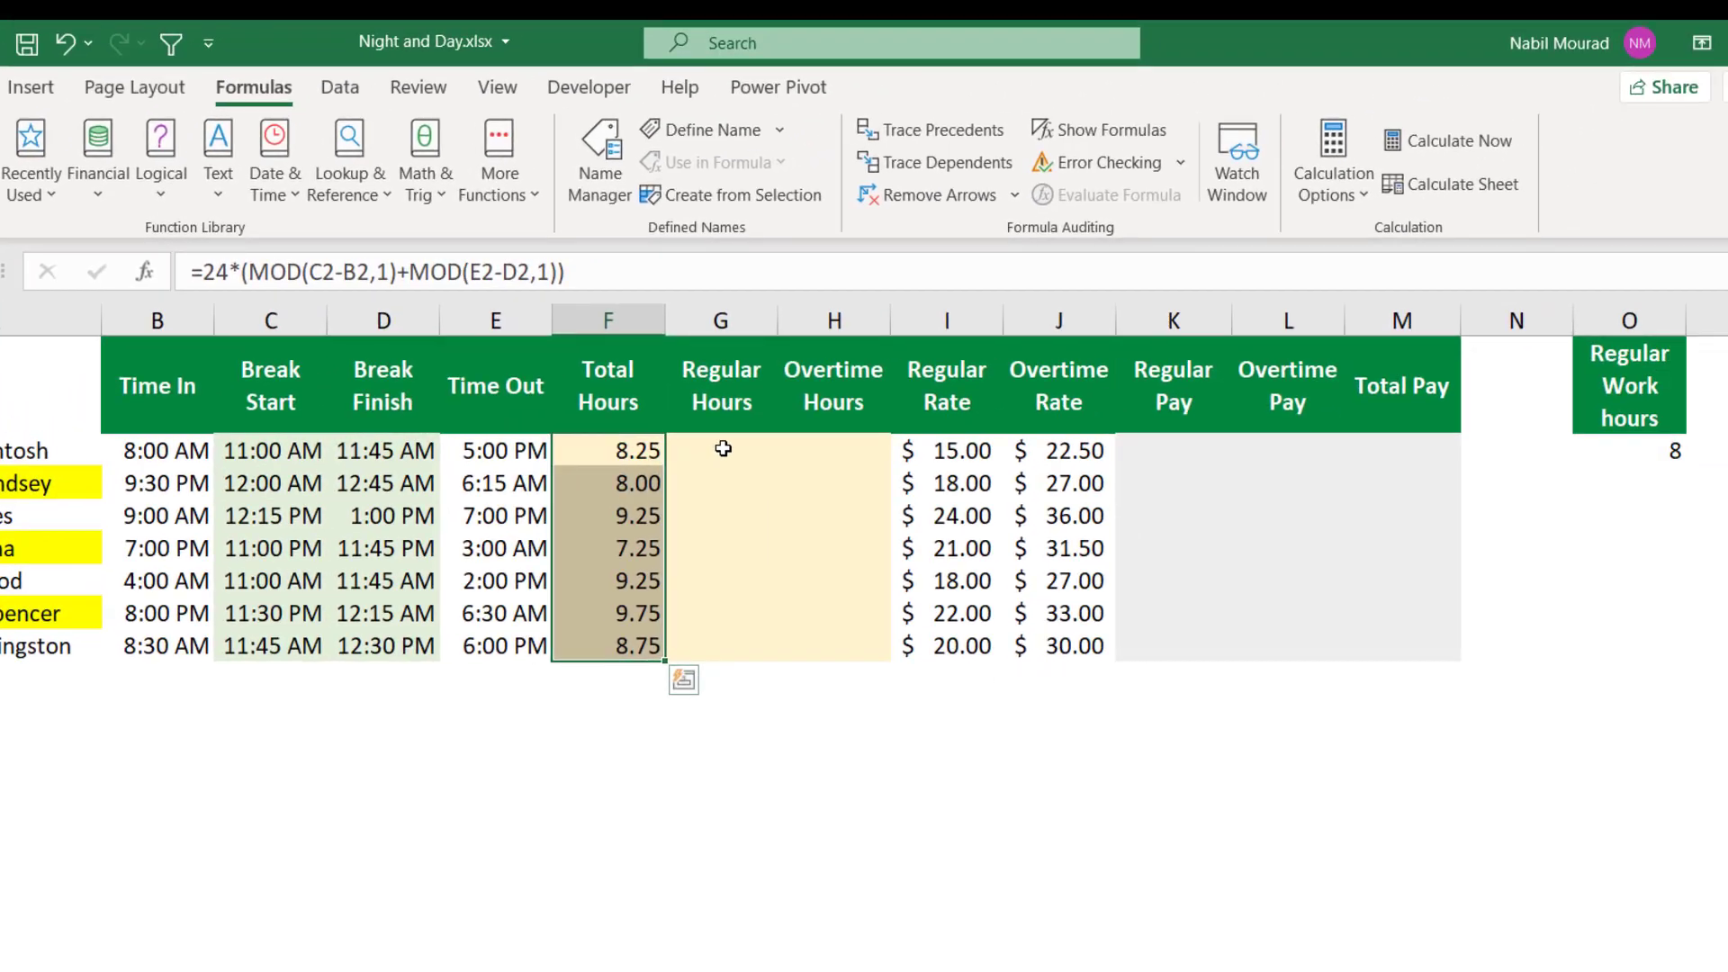
- Begin an IF formula for Regular Hours in G2:G8 that tests total hours against the fixed regular work hours, =IF(F2>$O$2,
left_click_drag(724, 448, 713, 644)
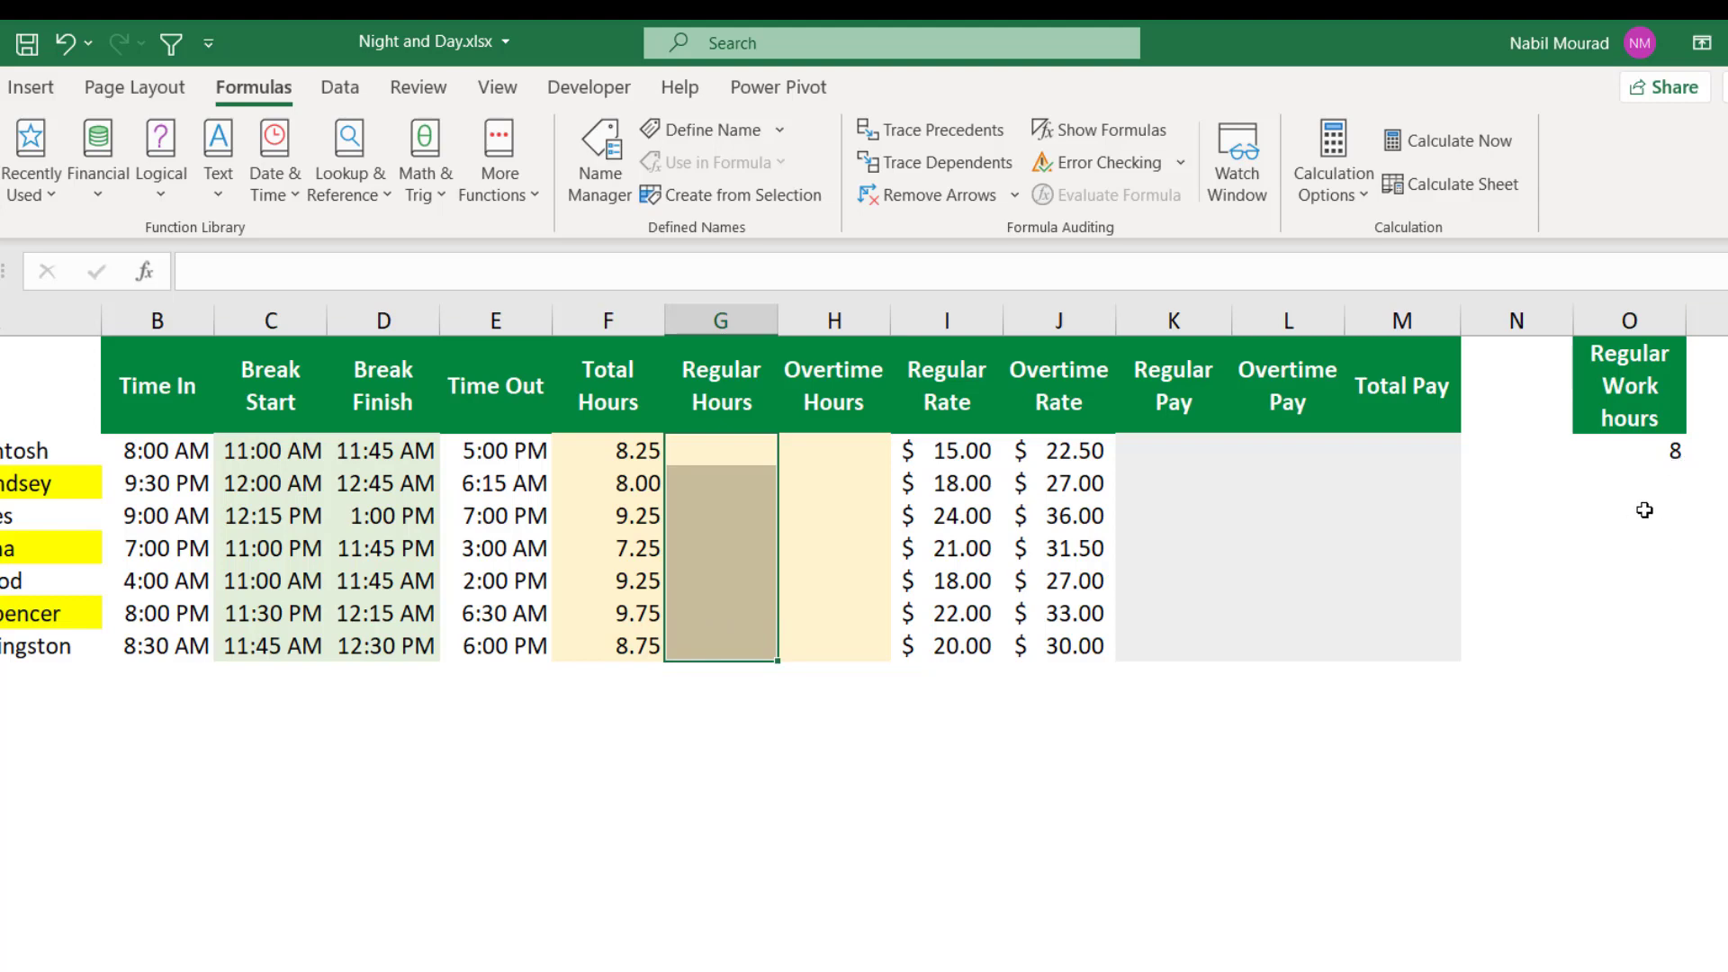
type("=if")
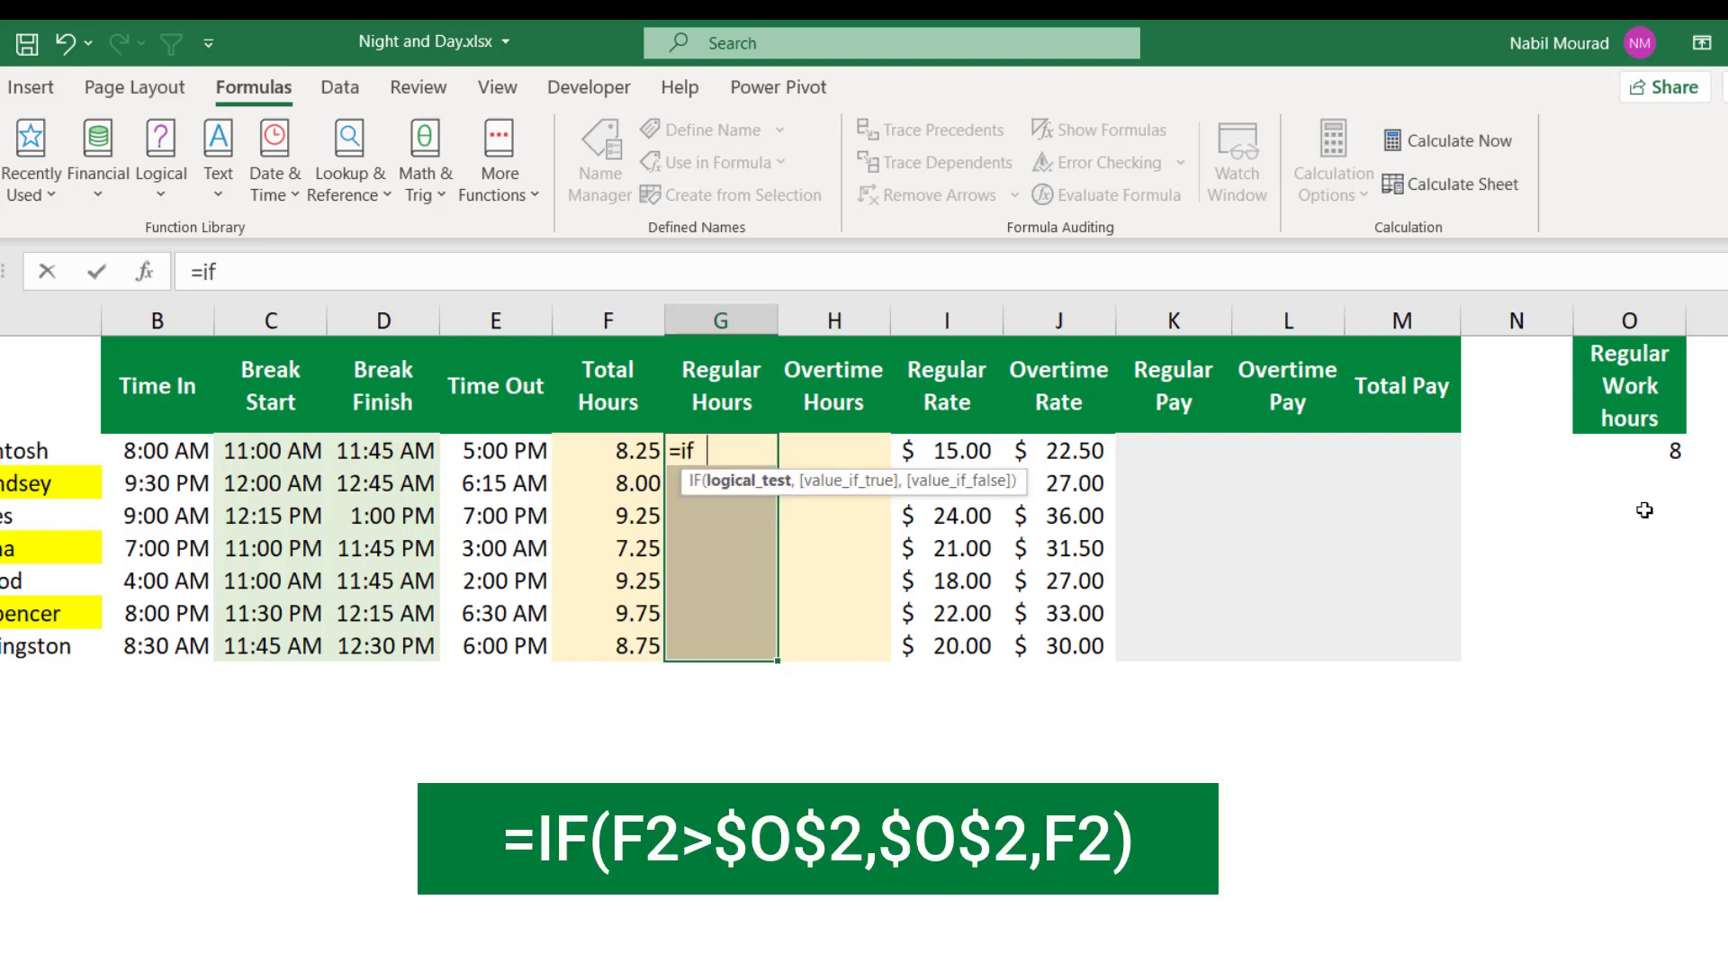
key("Tab")
left_click(605, 449)
type(">")
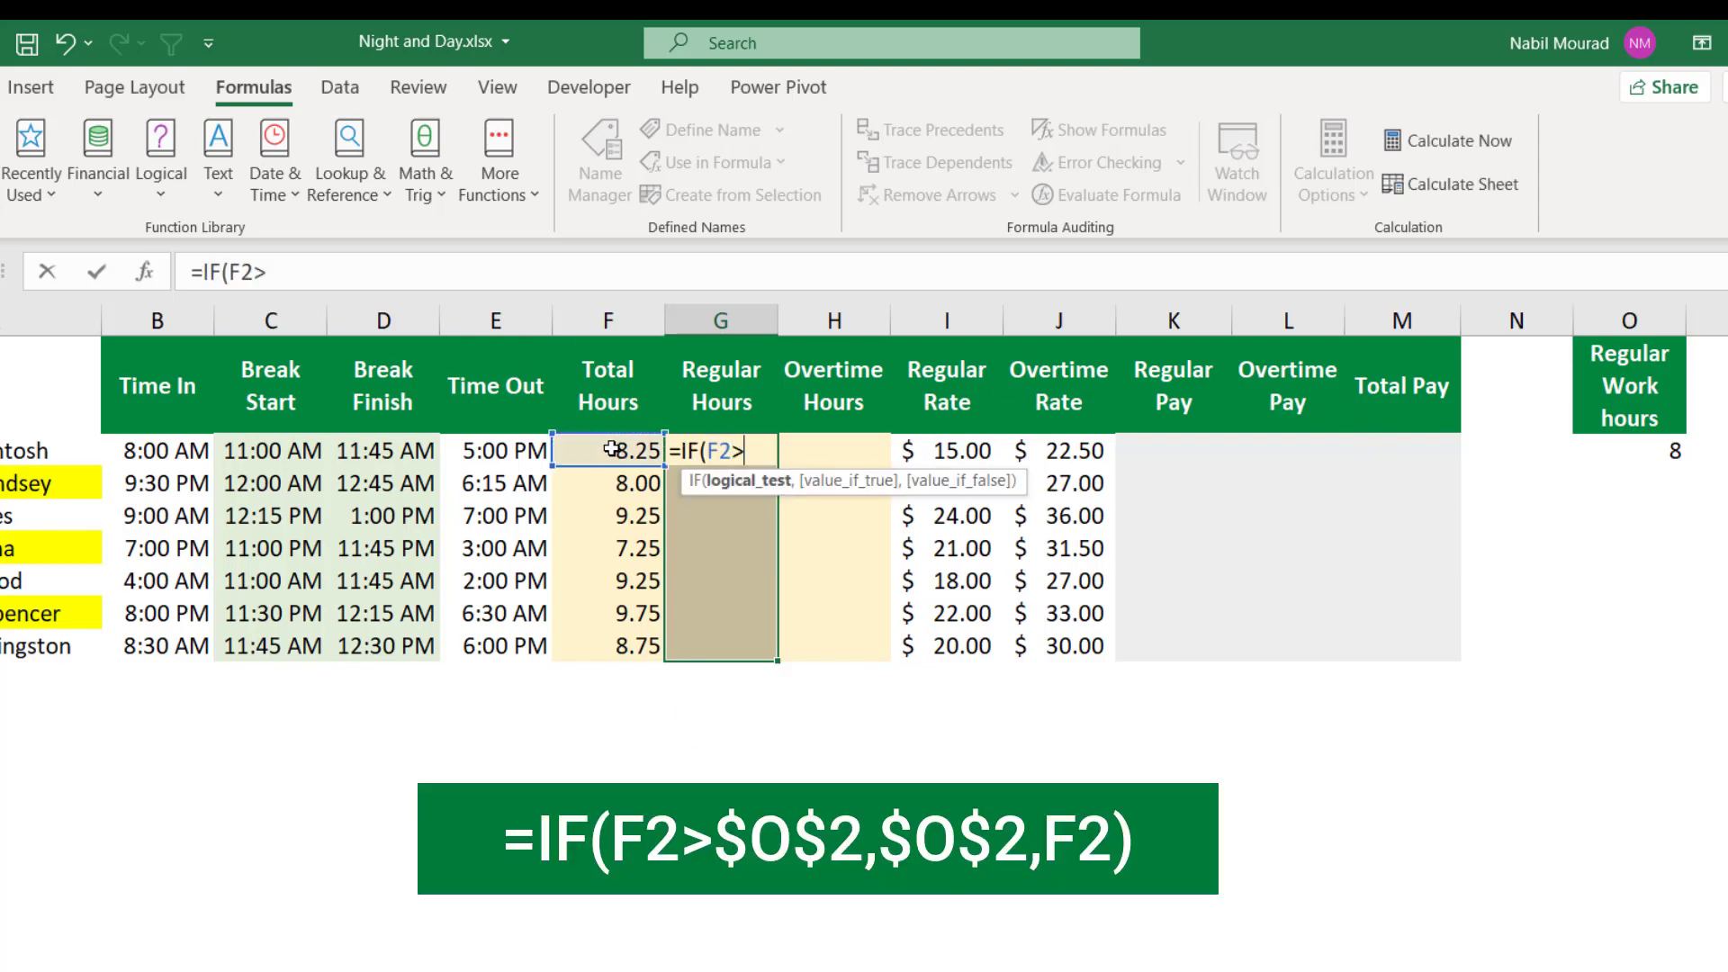
left_click(1654, 450)
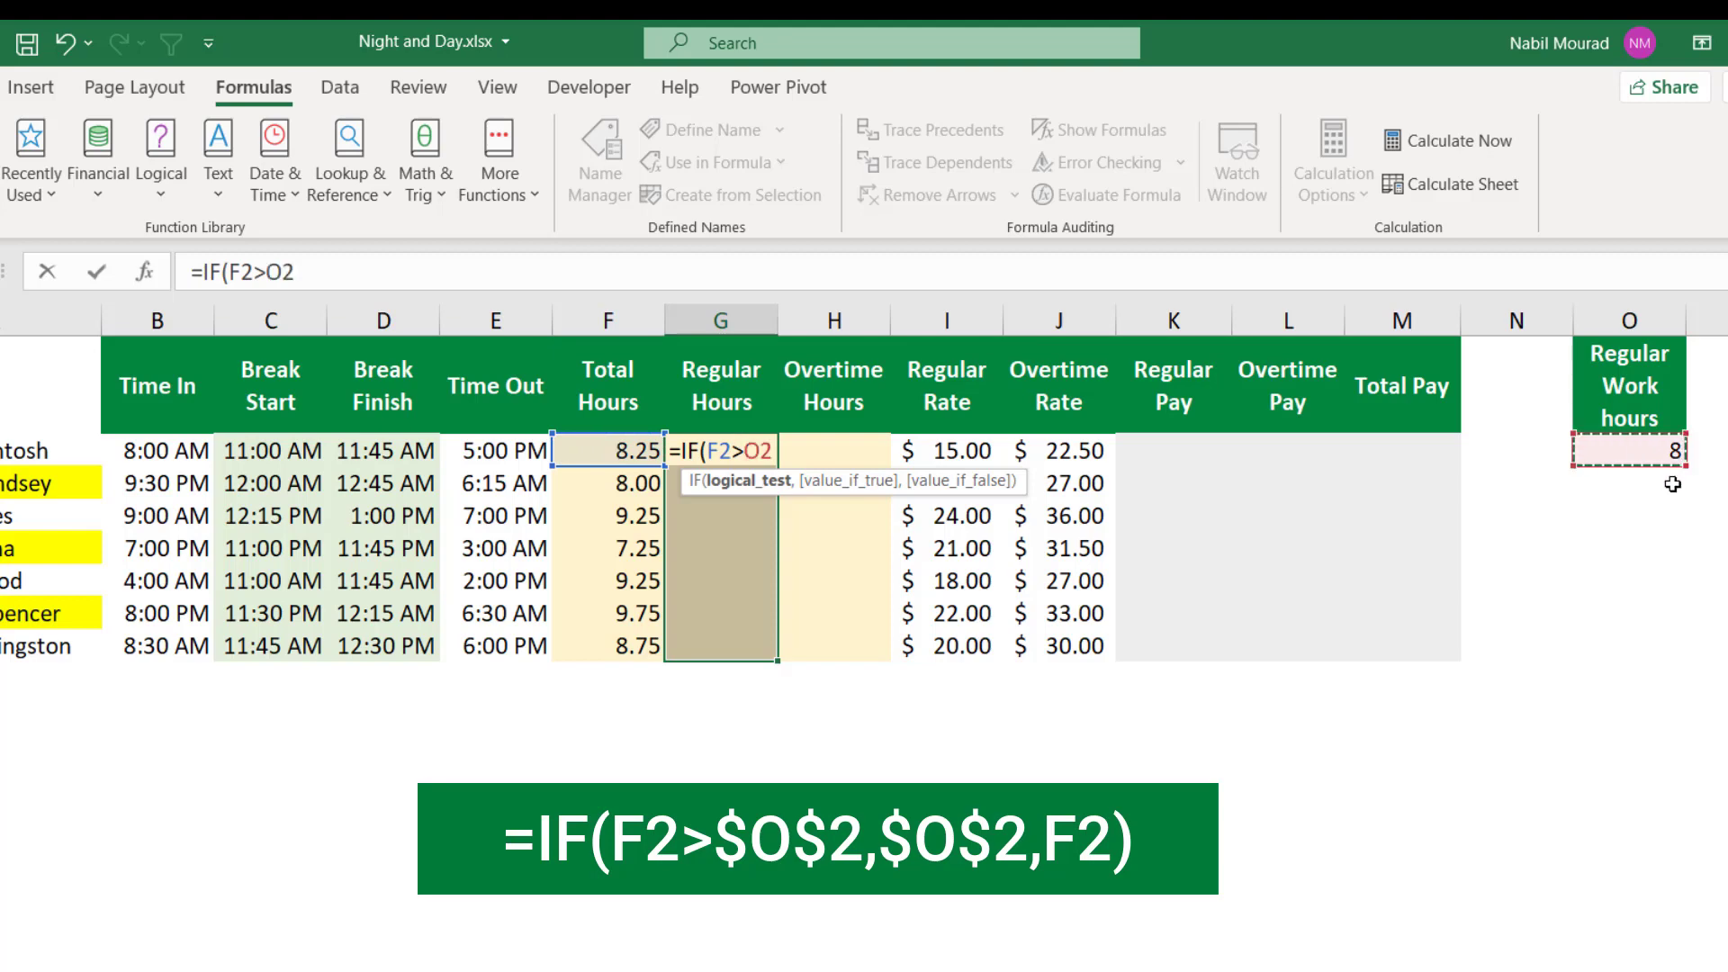
key("F4")
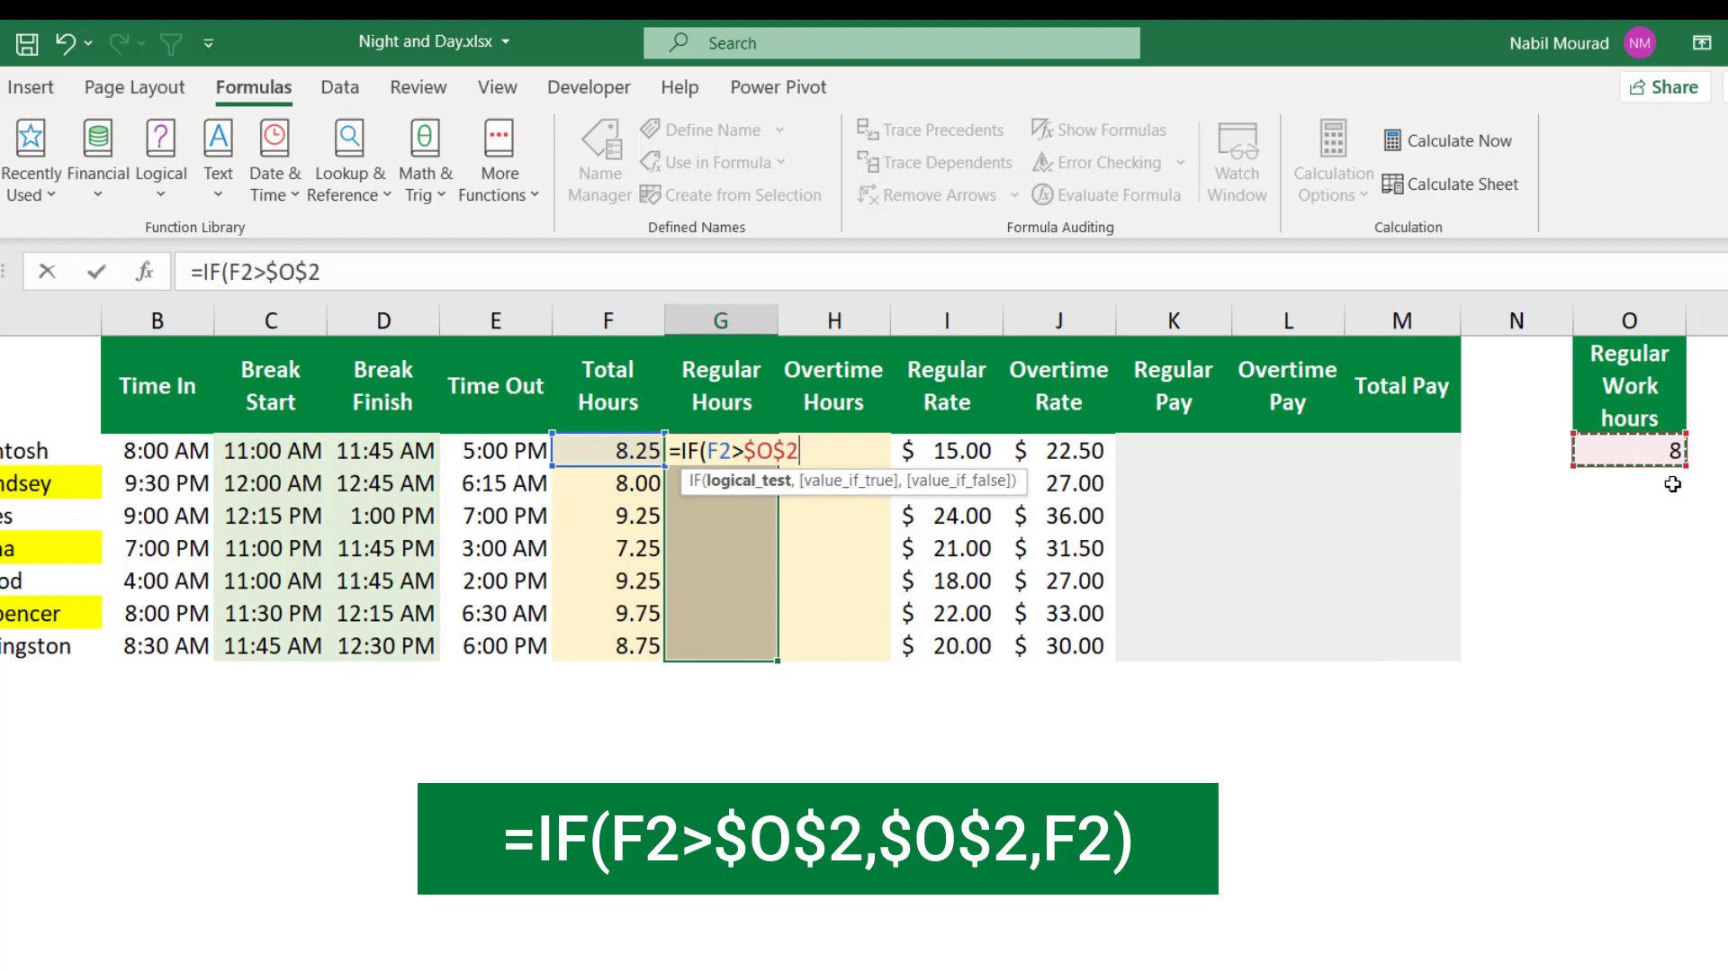
type(",")
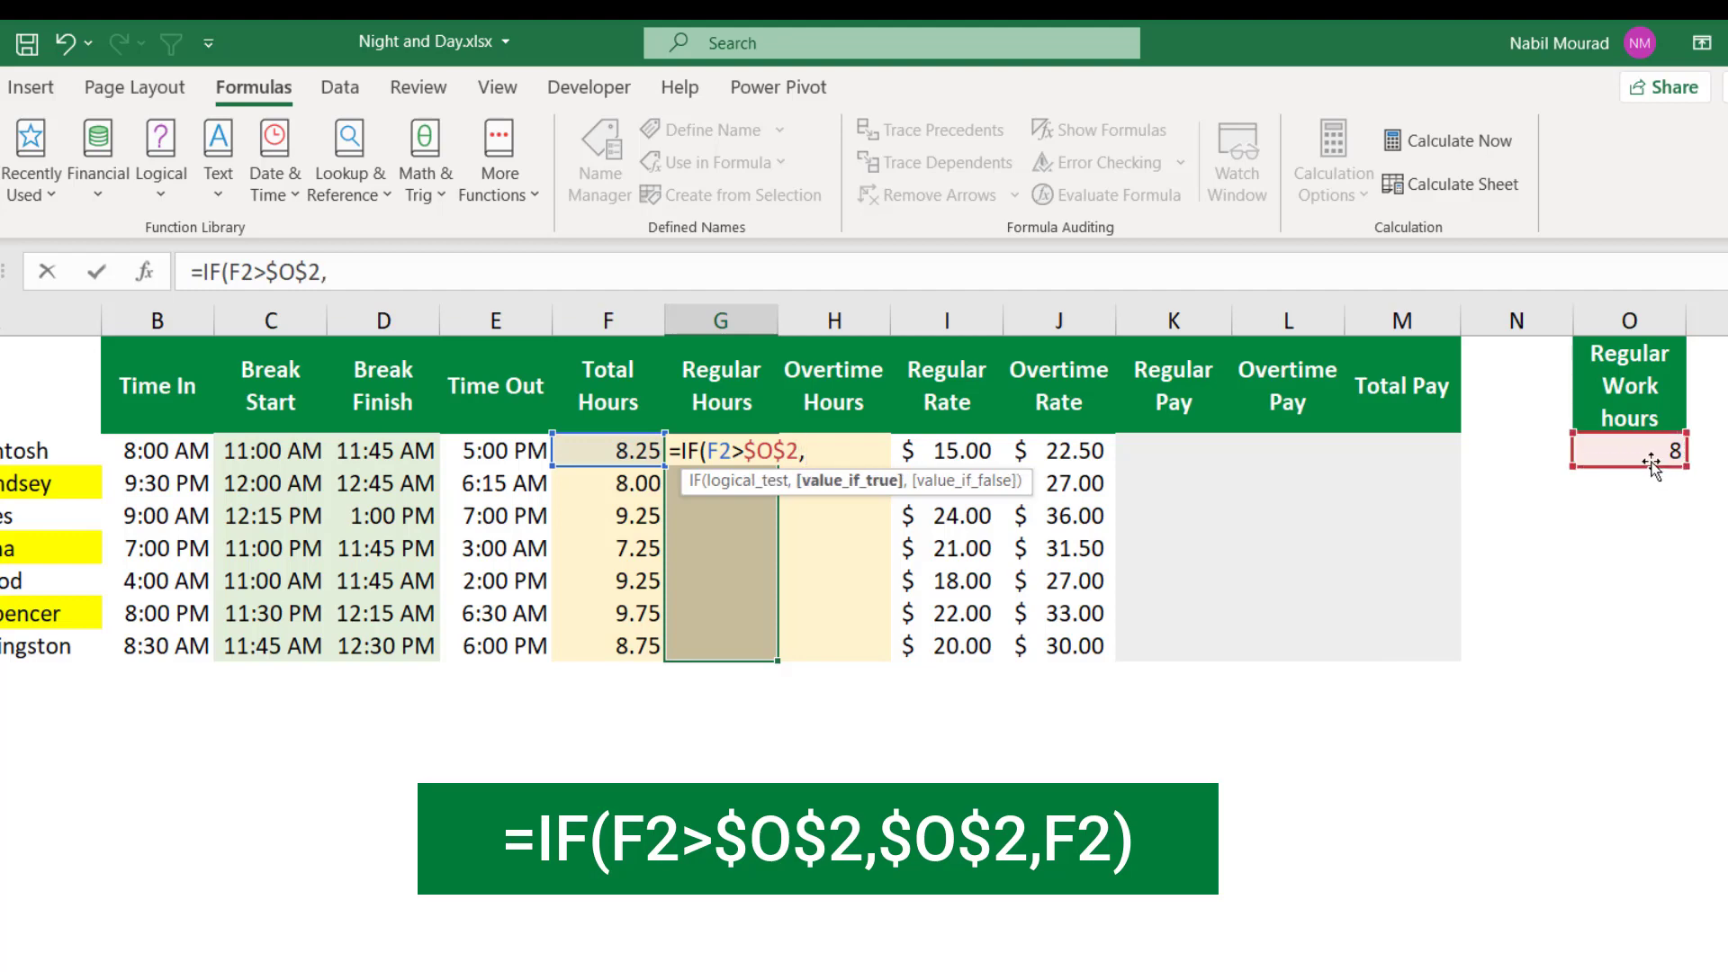
- Complete the Regular Hours formula with $O$2 as the true value and F2 as the false value, and enter it throughout G2:G8
left_click(1644, 449)
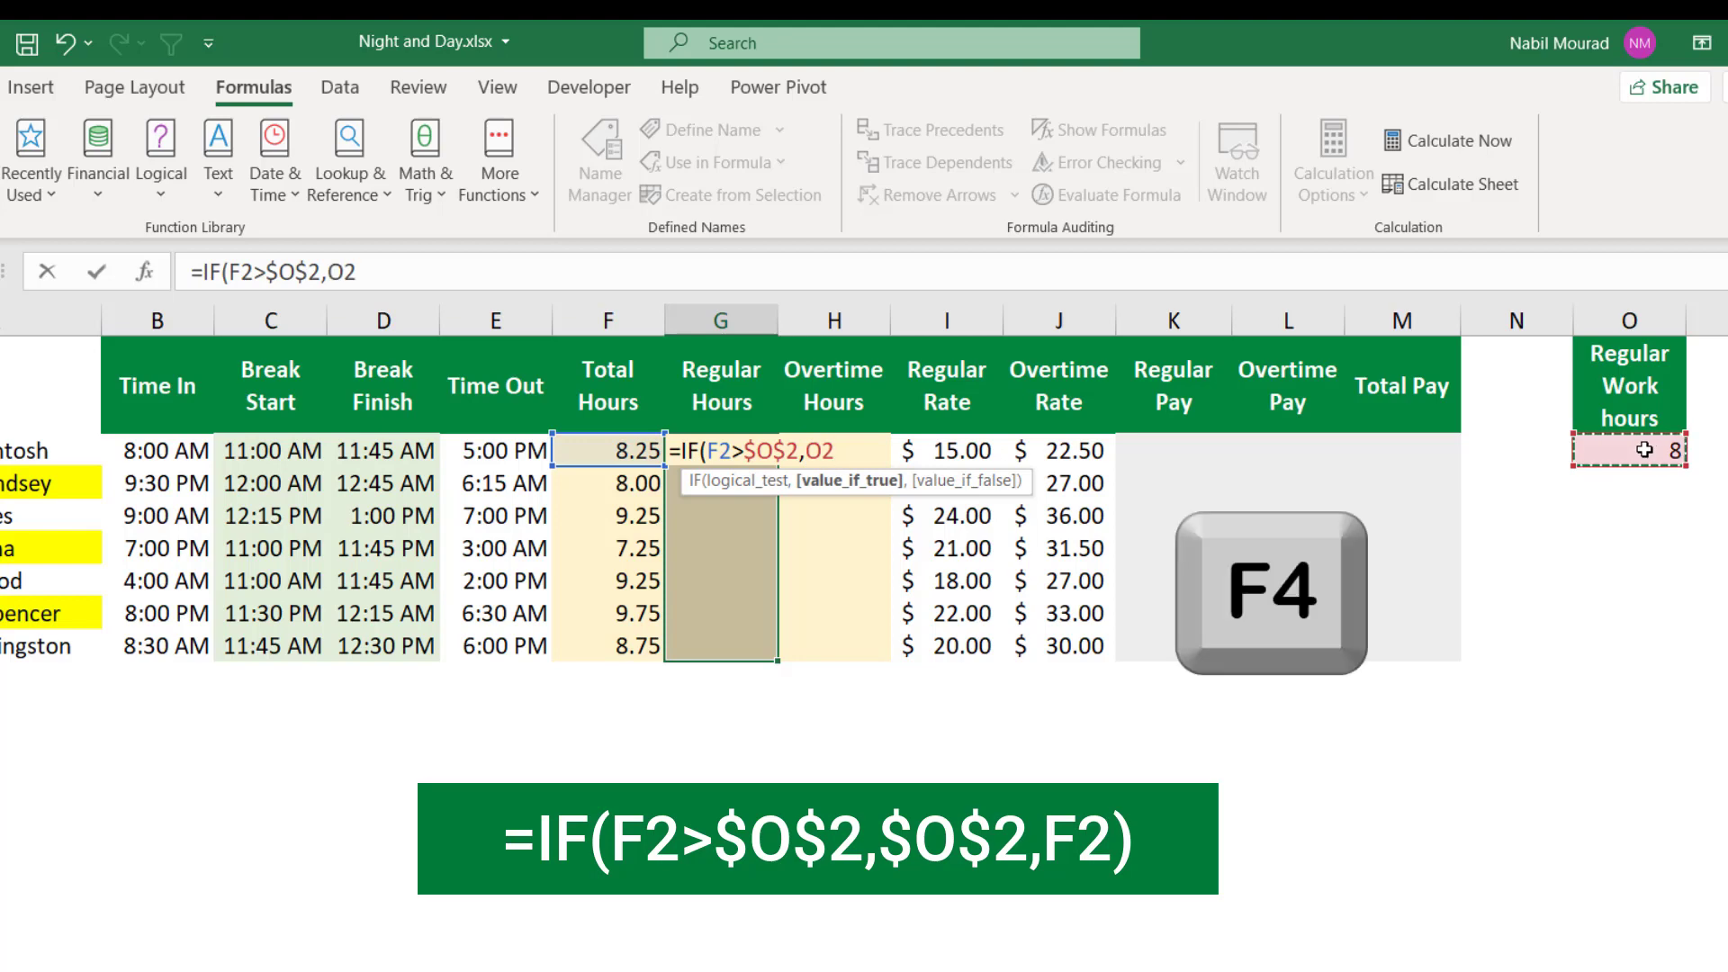
key("F4")
type(",")
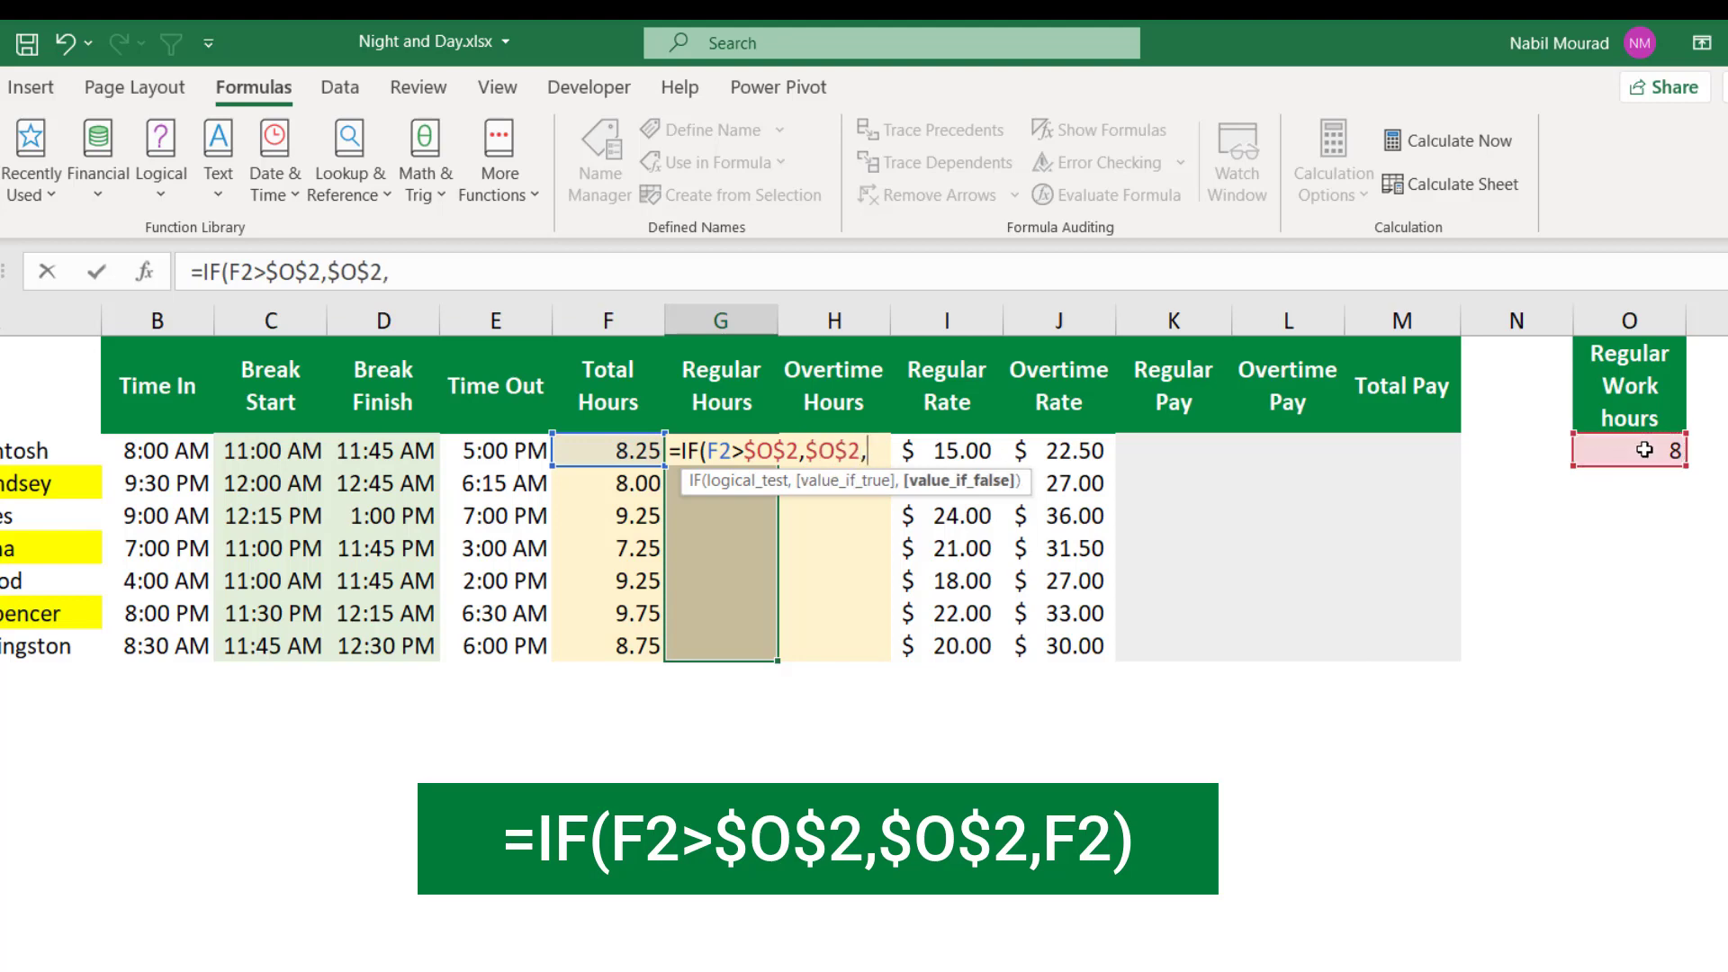
left_click(619, 450)
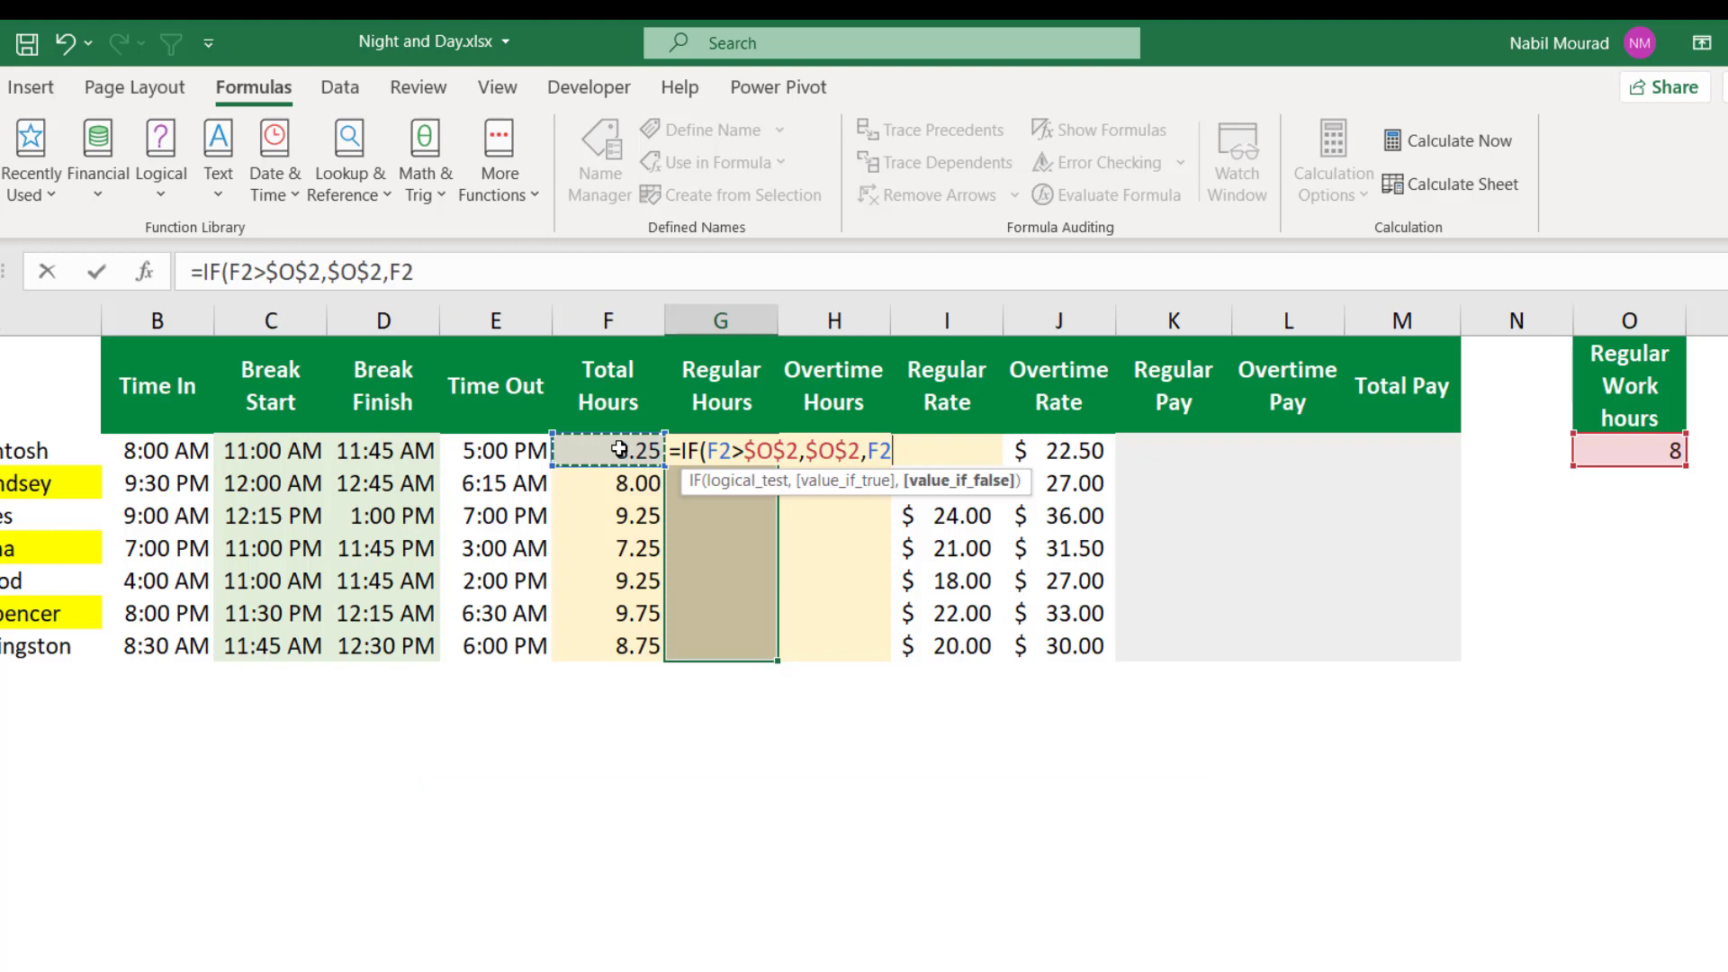
type(")")
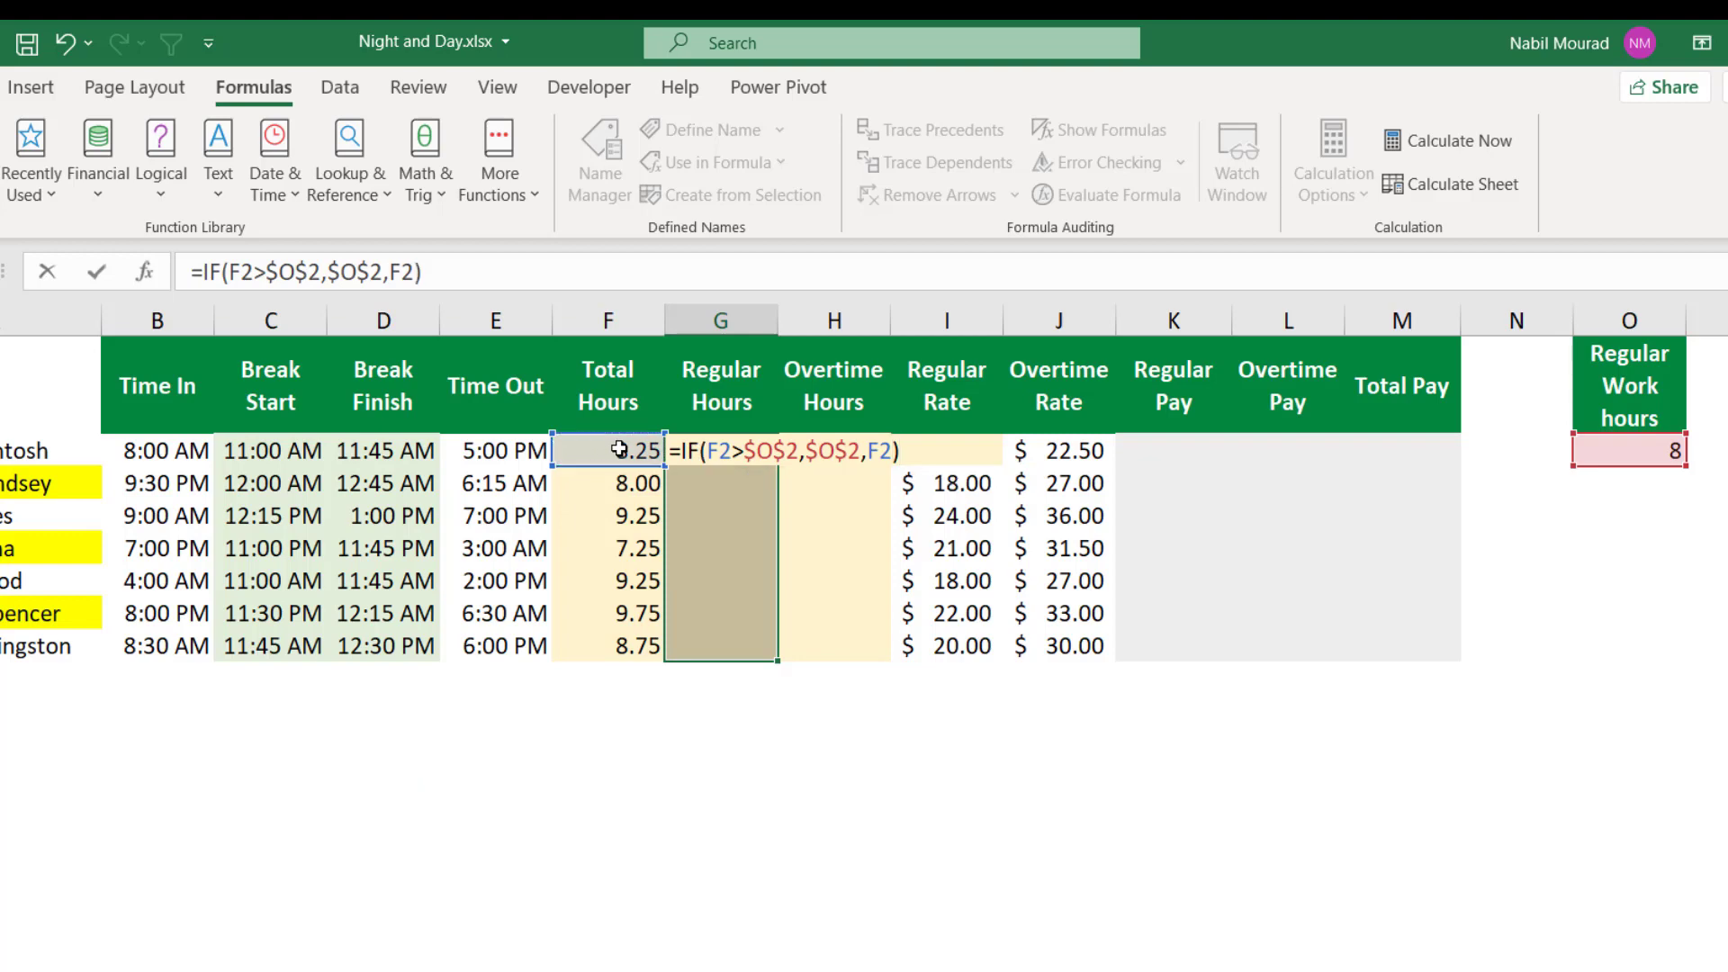
key("ctrl+Return")
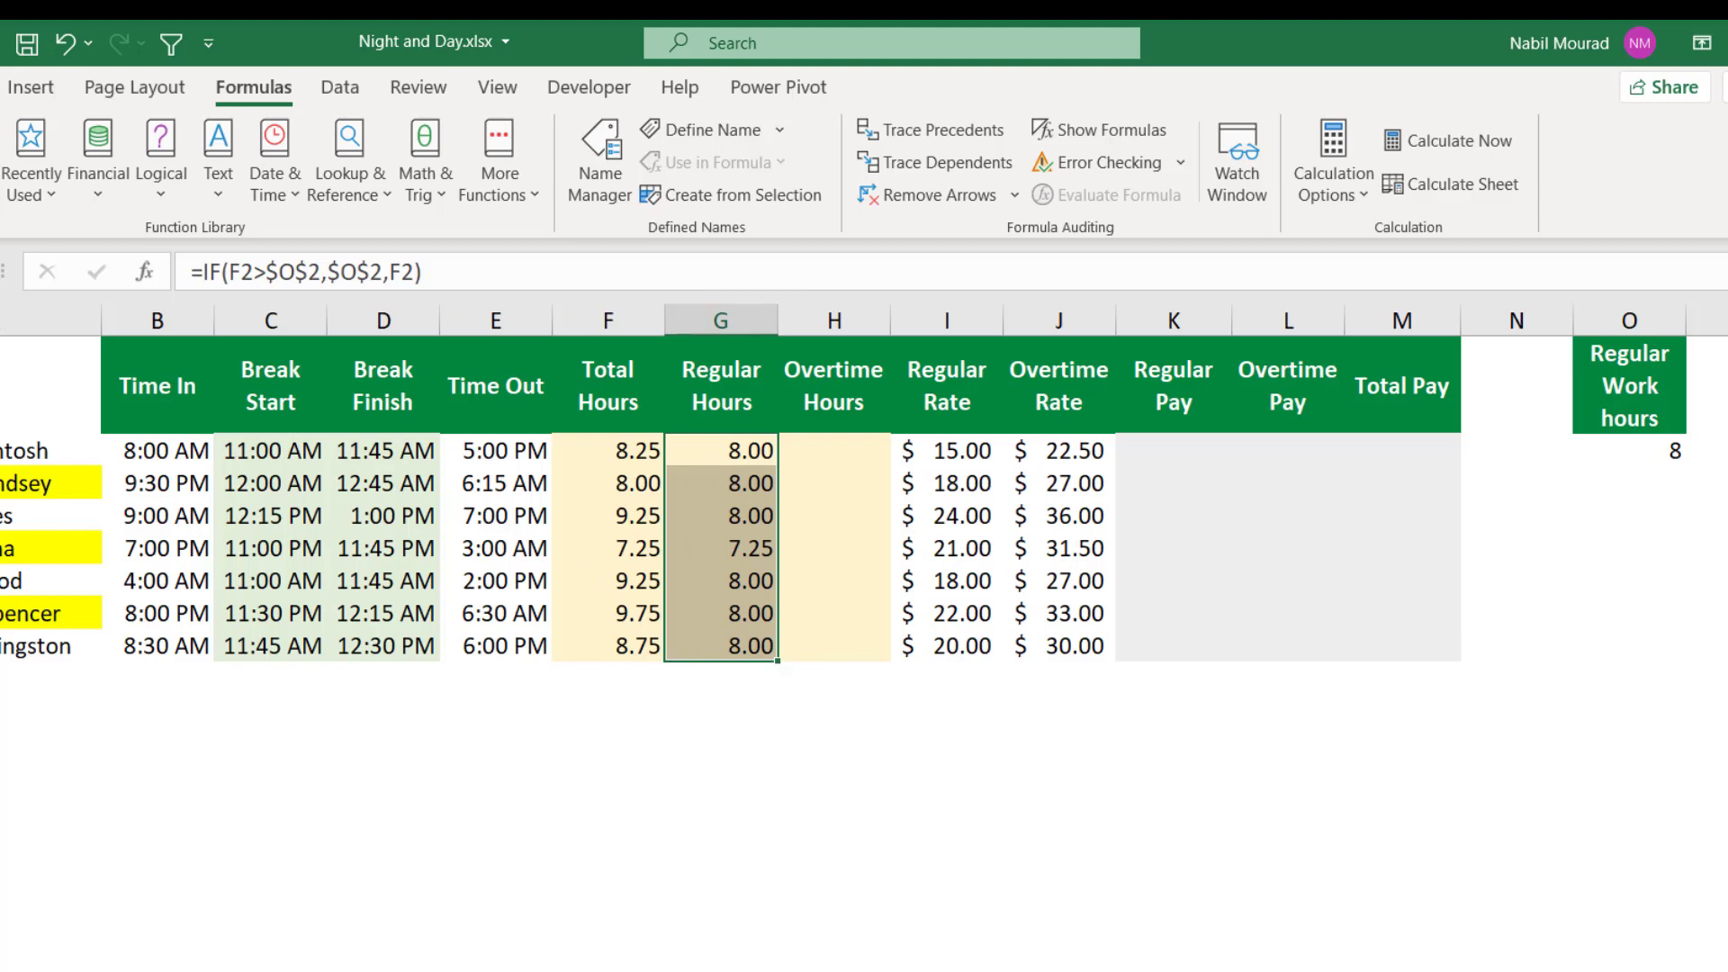
- Begin an IF formula for Overtime Hours in H2:H8 that tests total hours against regular hours, =IF(F2>G2,
left_click(4, 548)
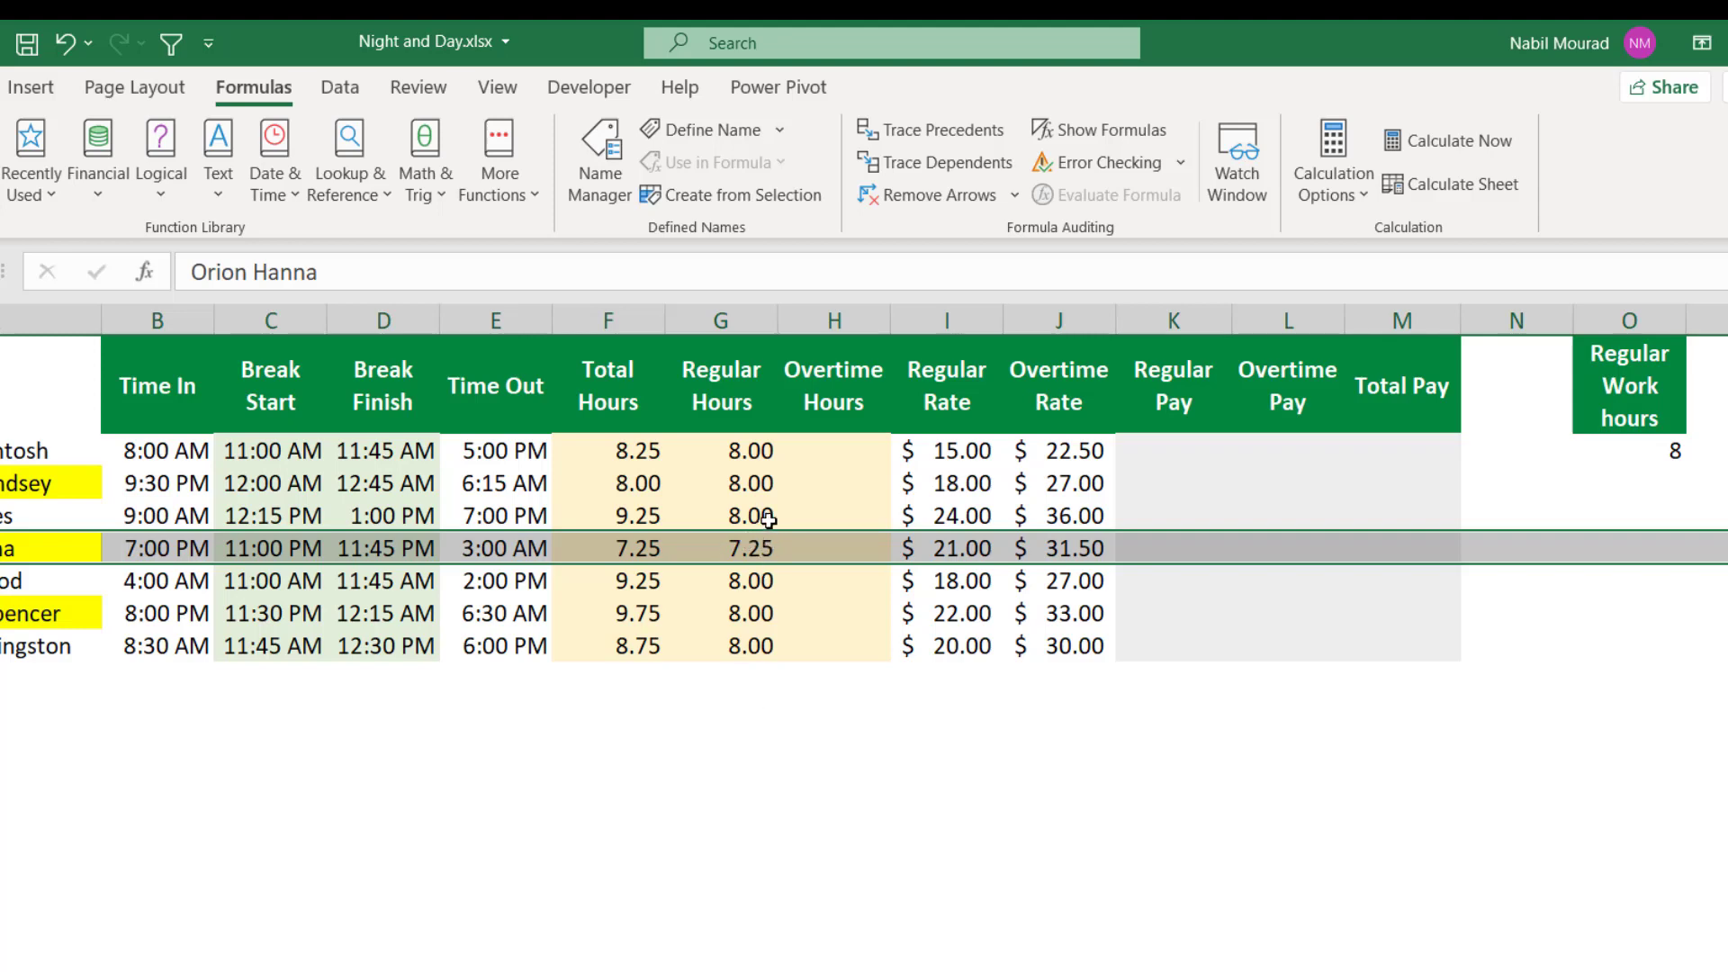
left_click_drag(832, 483, 825, 639)
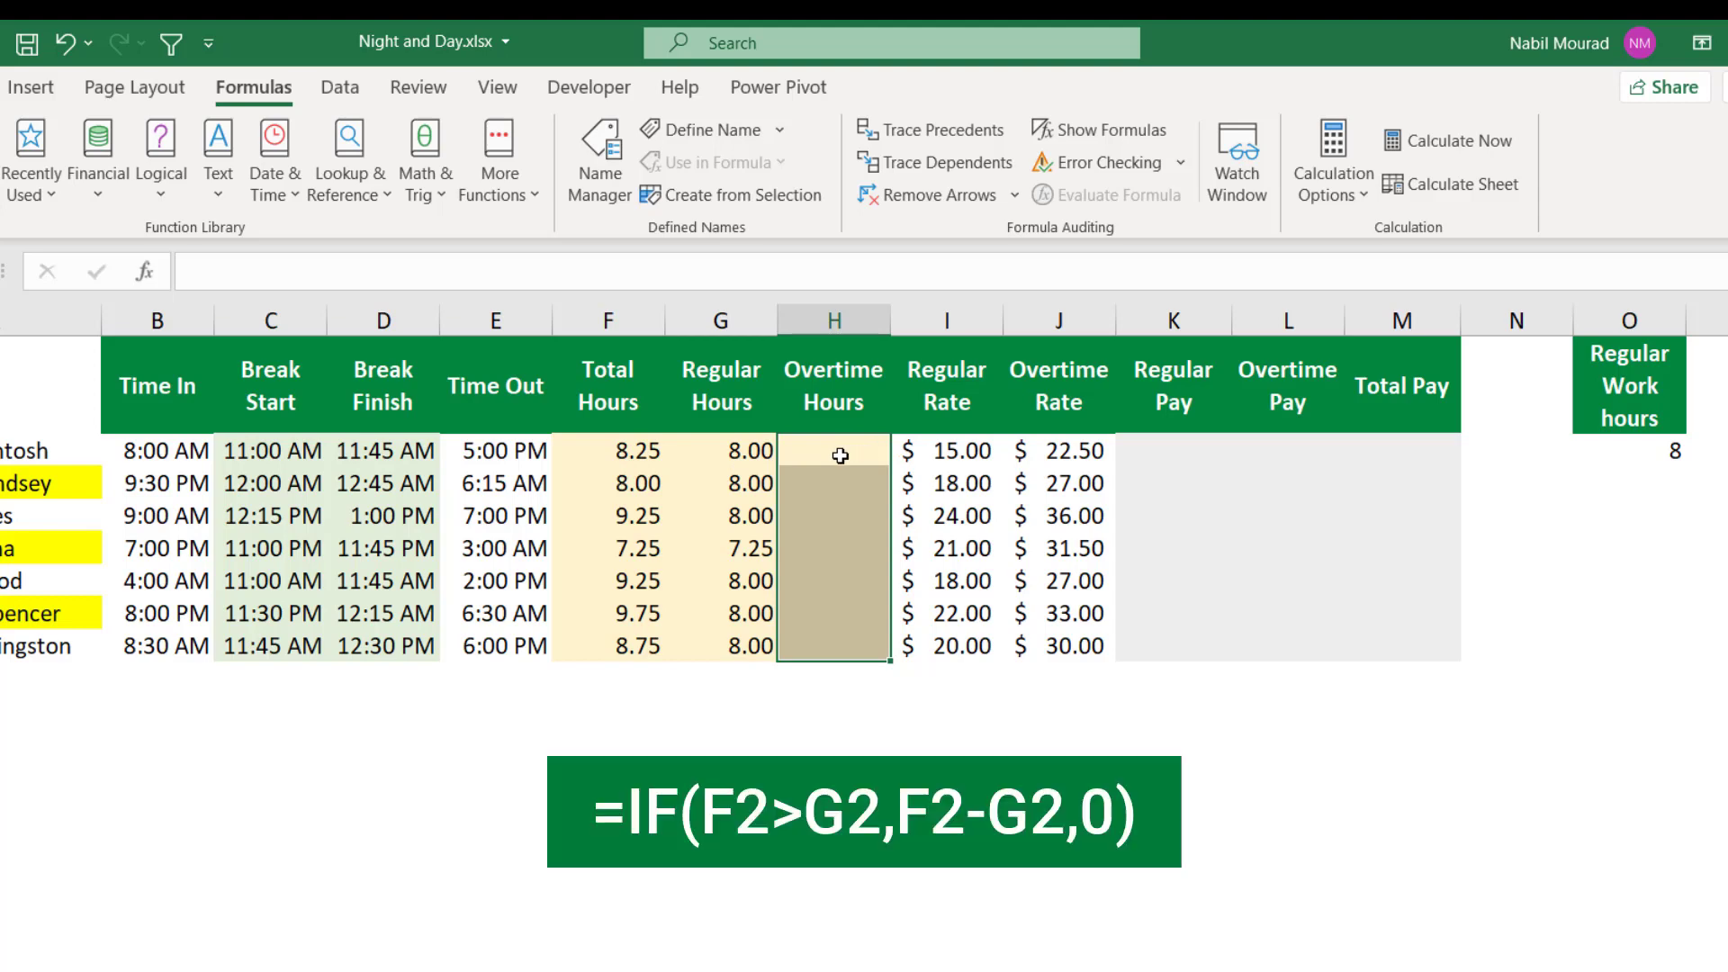
type("=if")
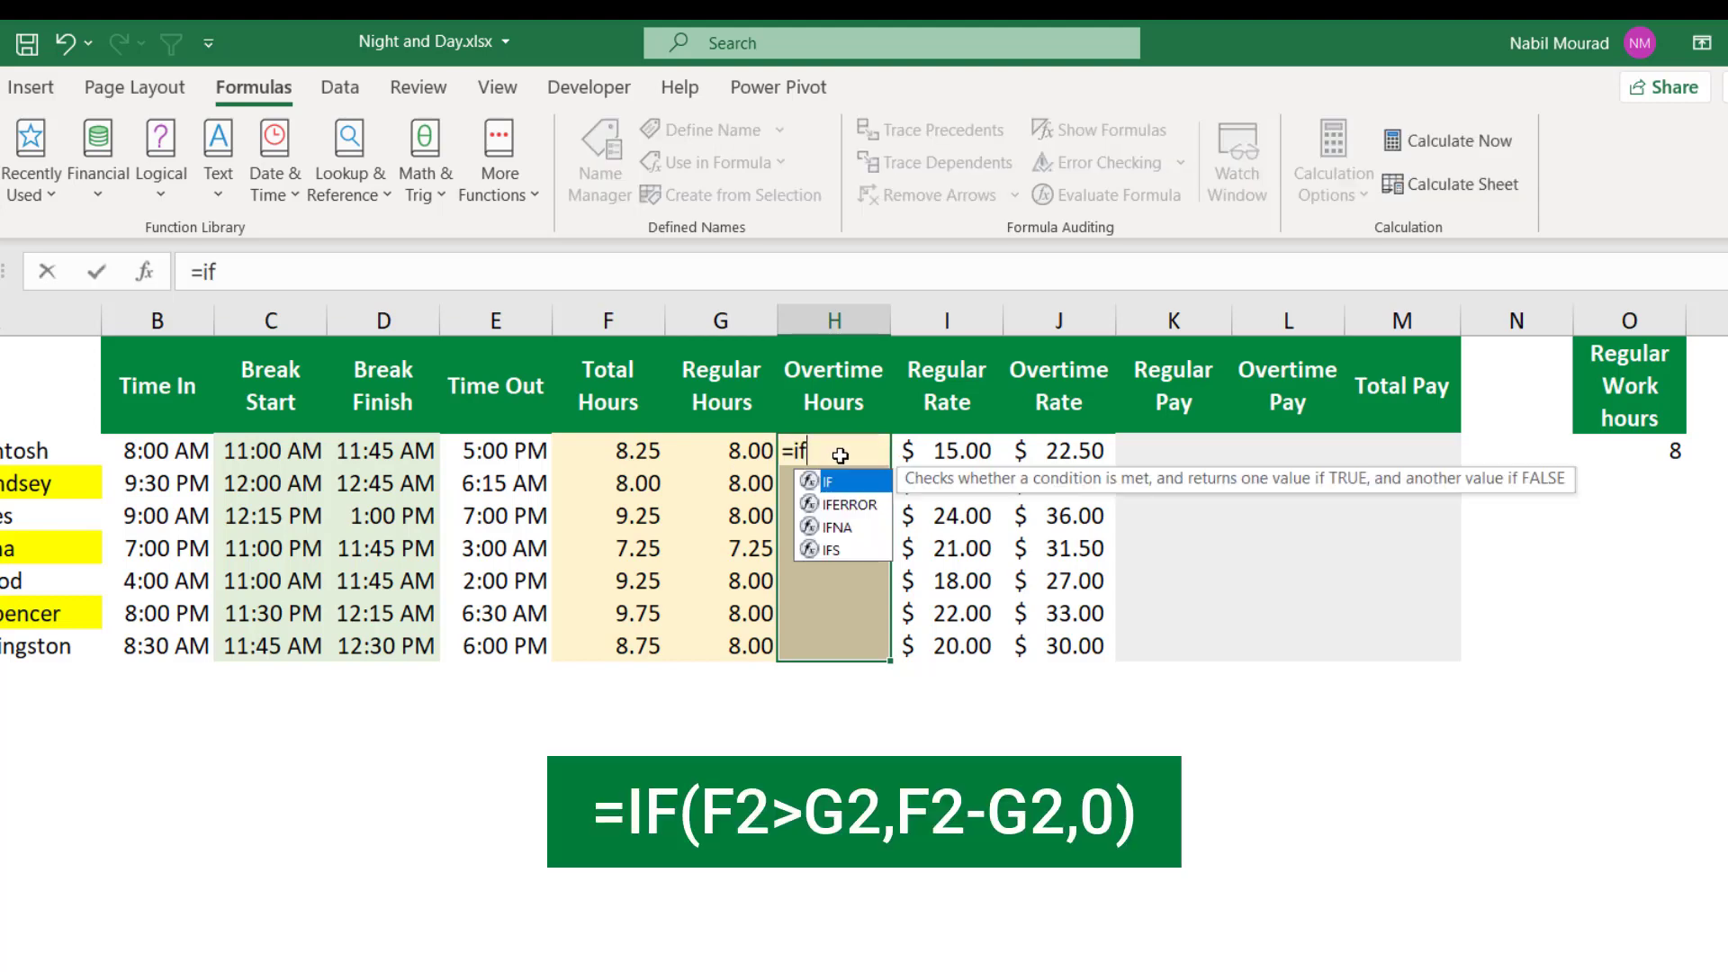
key("Tab")
left_click(605, 453)
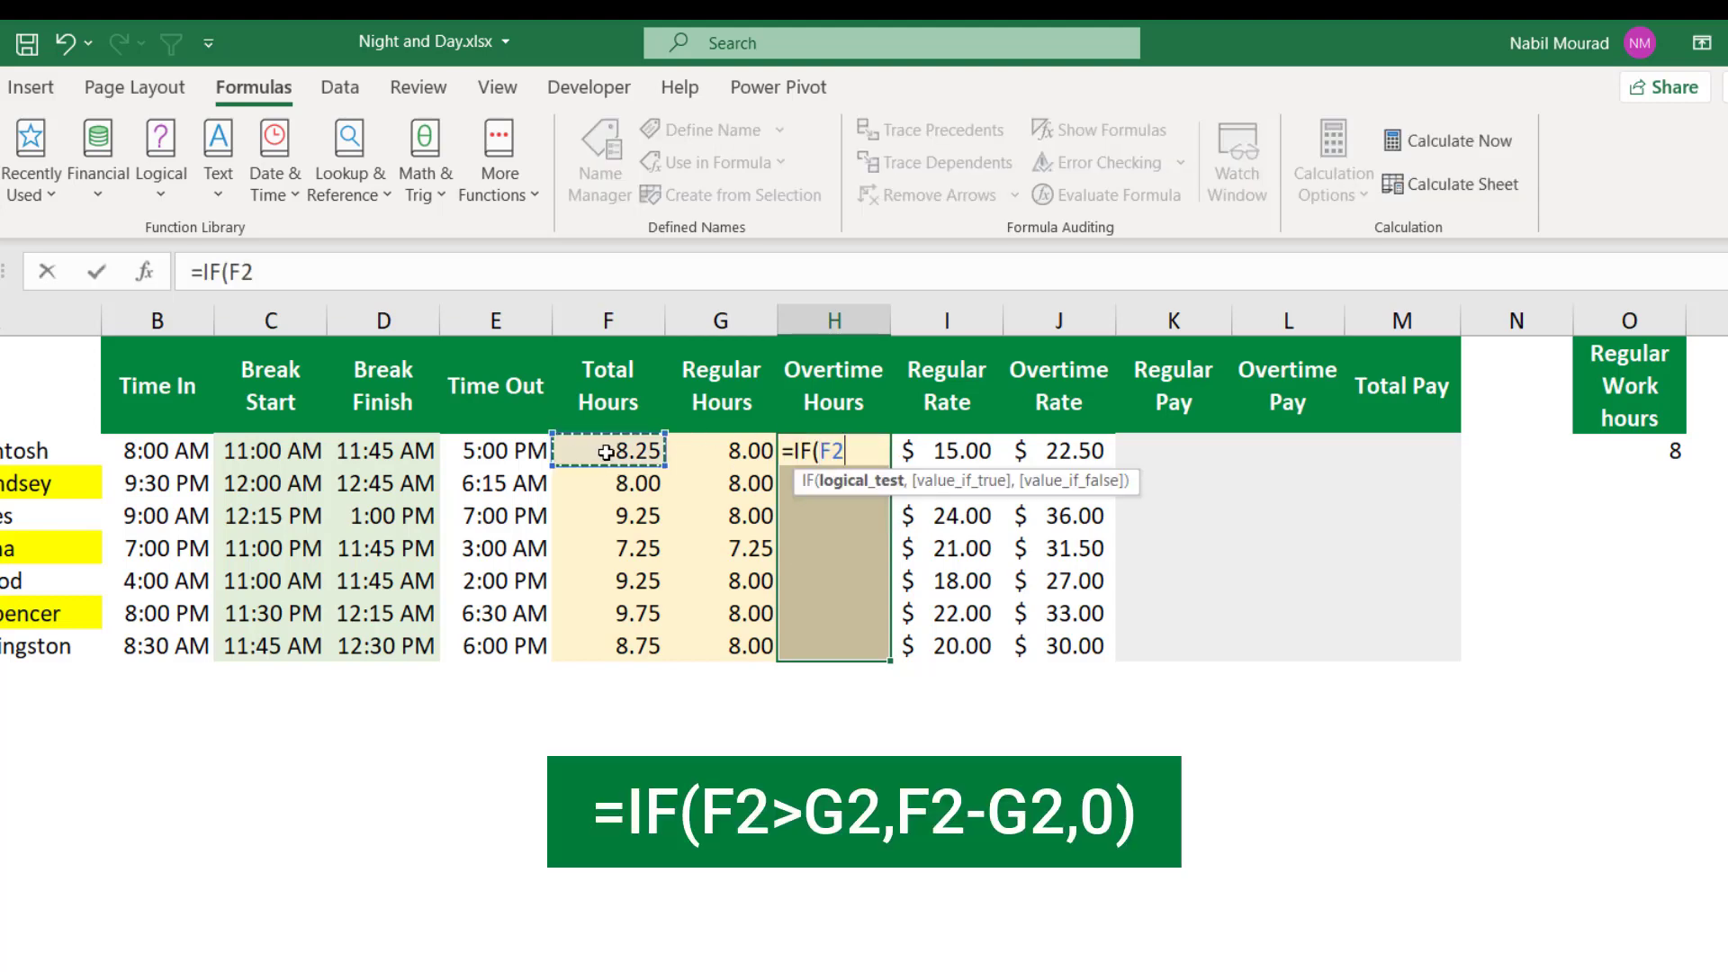
type(">")
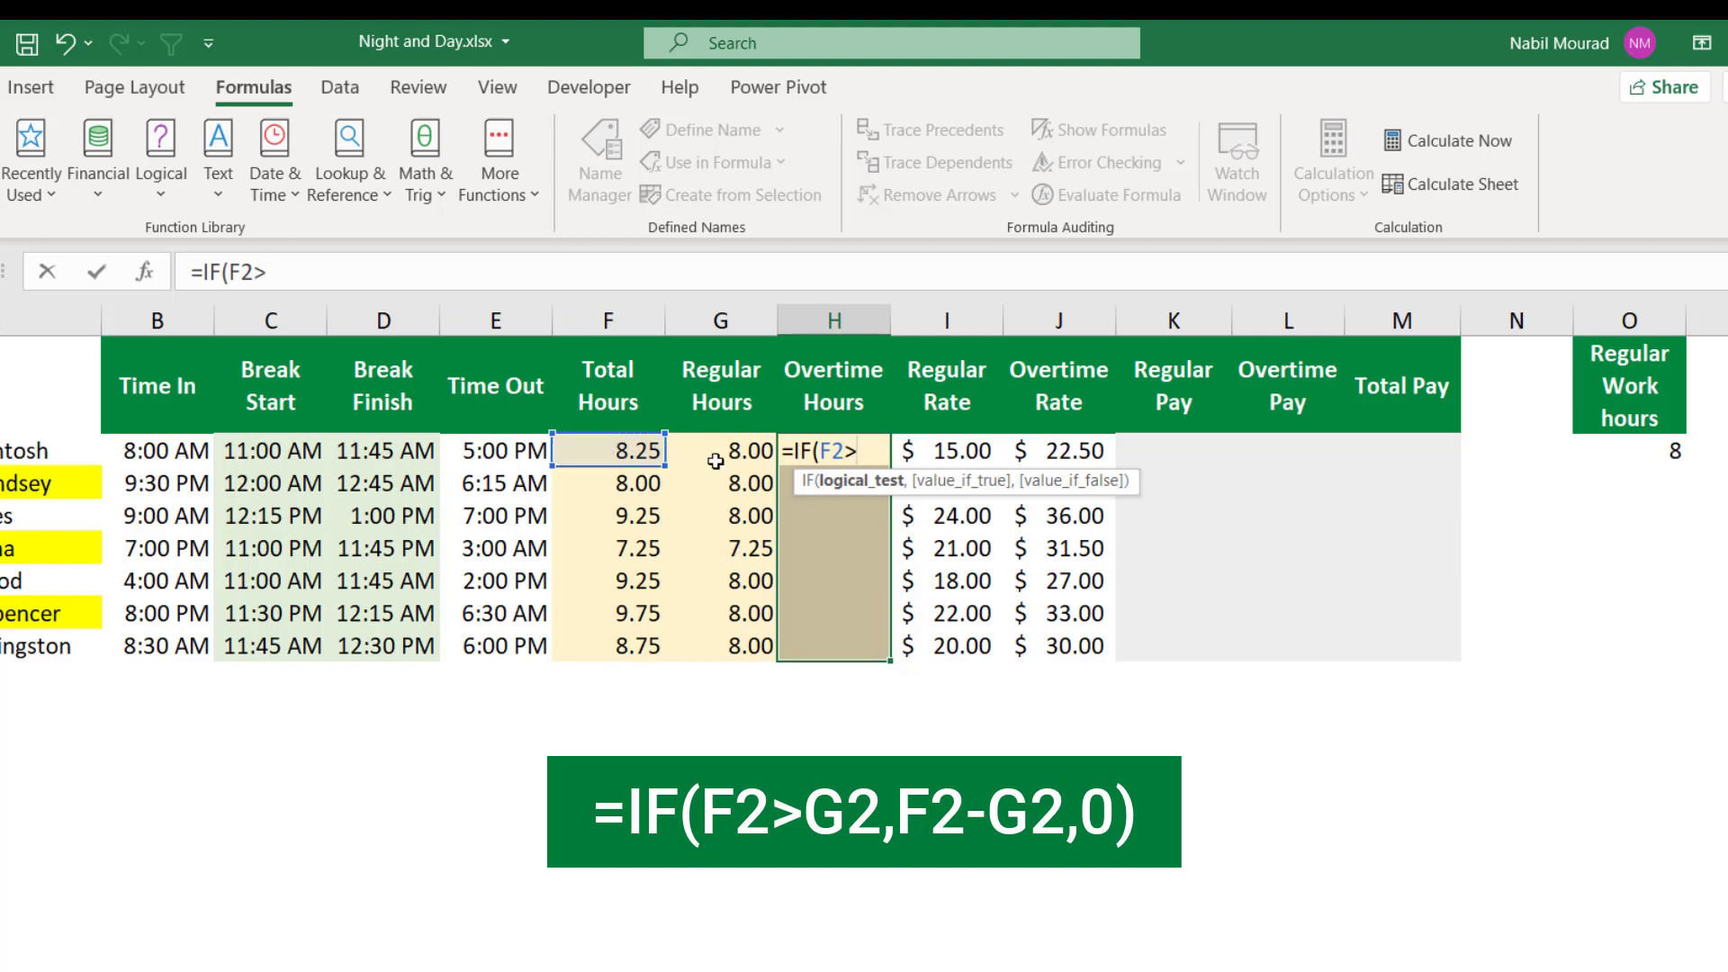
left_click(747, 449)
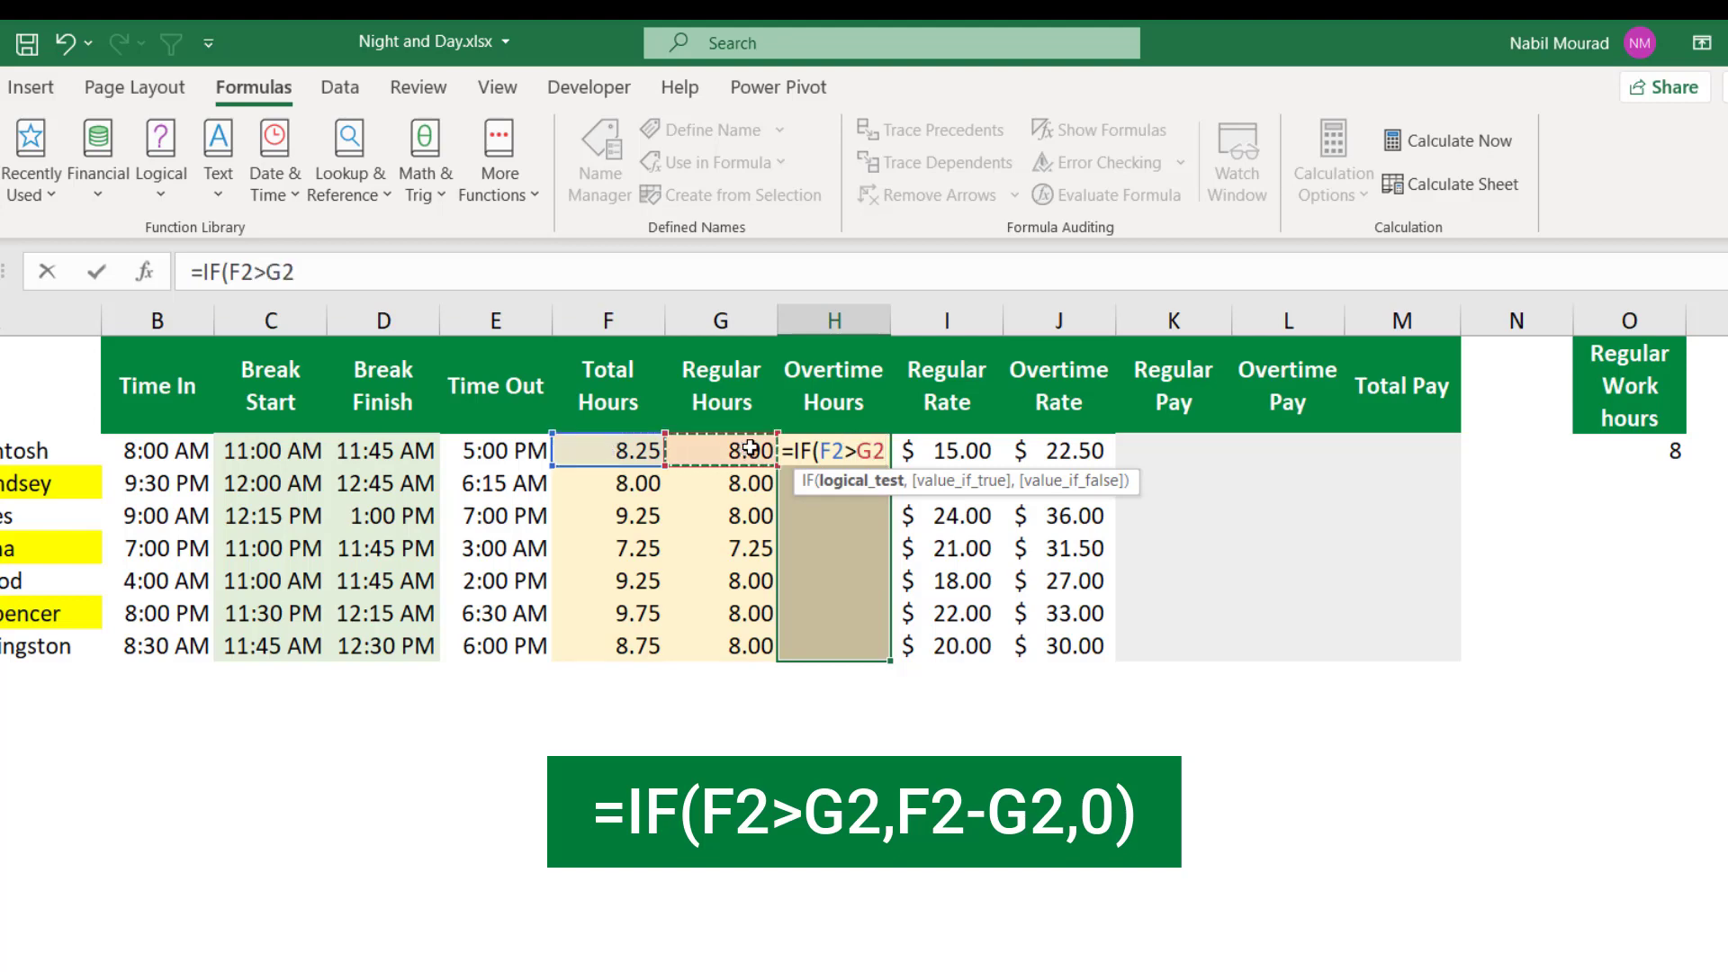
type(",")
- Complete the Overtime Hours formula with F2-G2 as the true value and 0 as the false value, and enter it throughout H2:H8
left_click(637, 447)
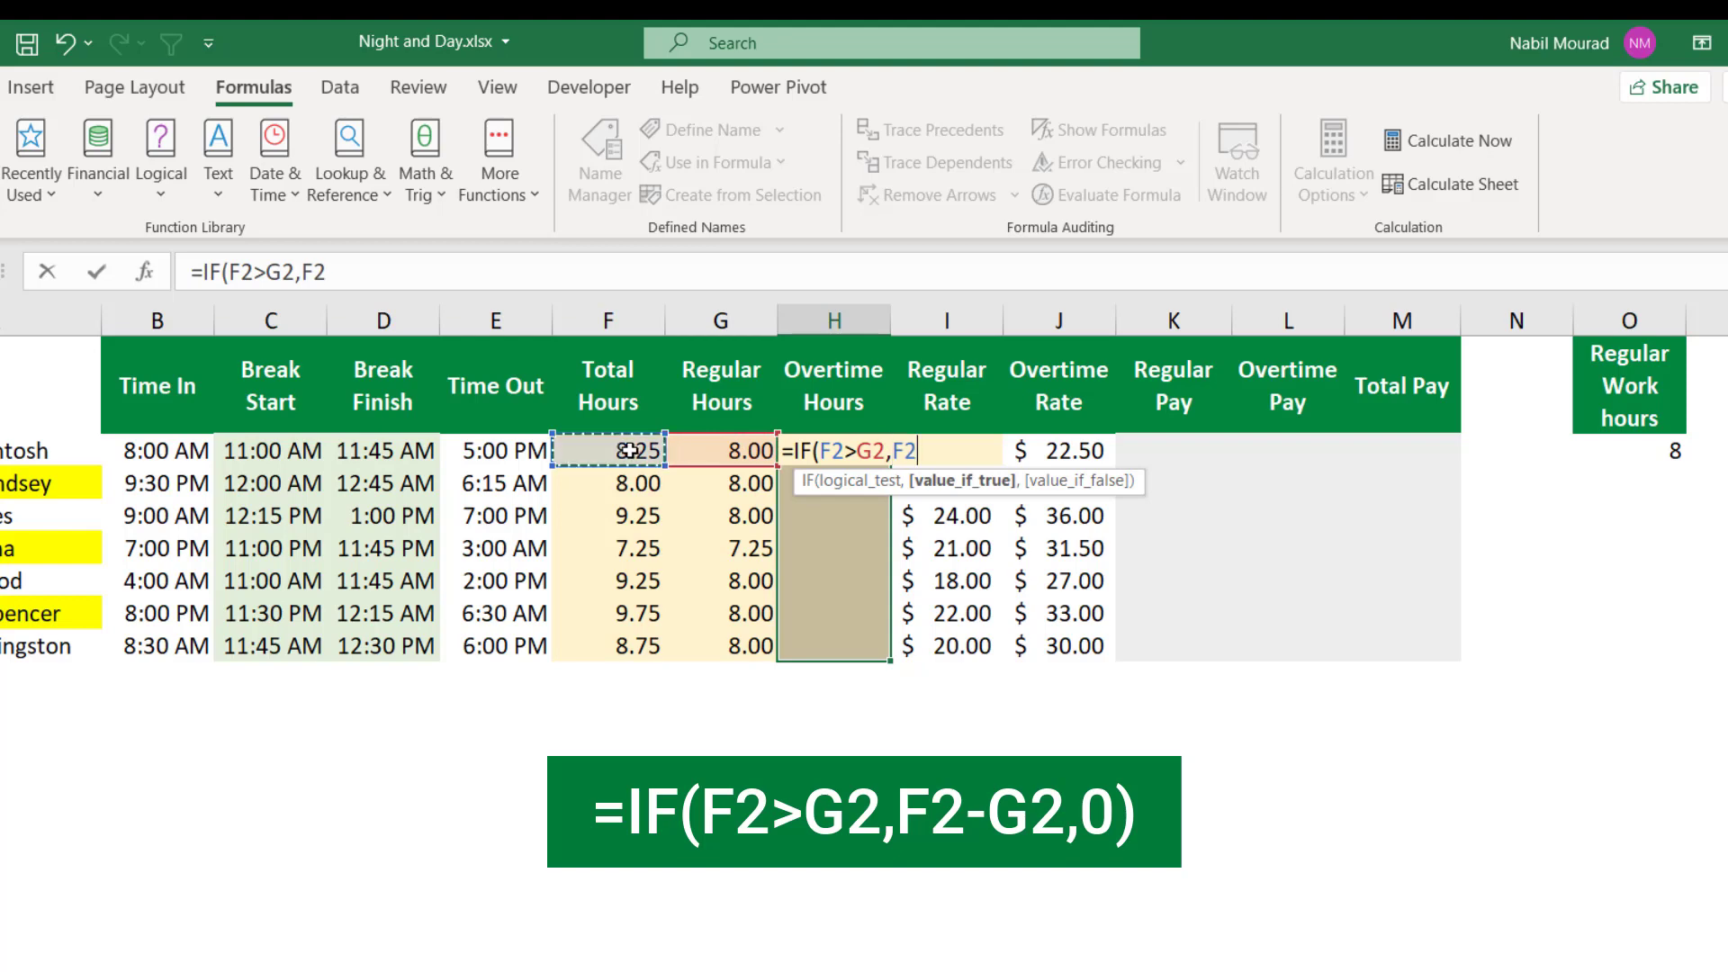
type("-")
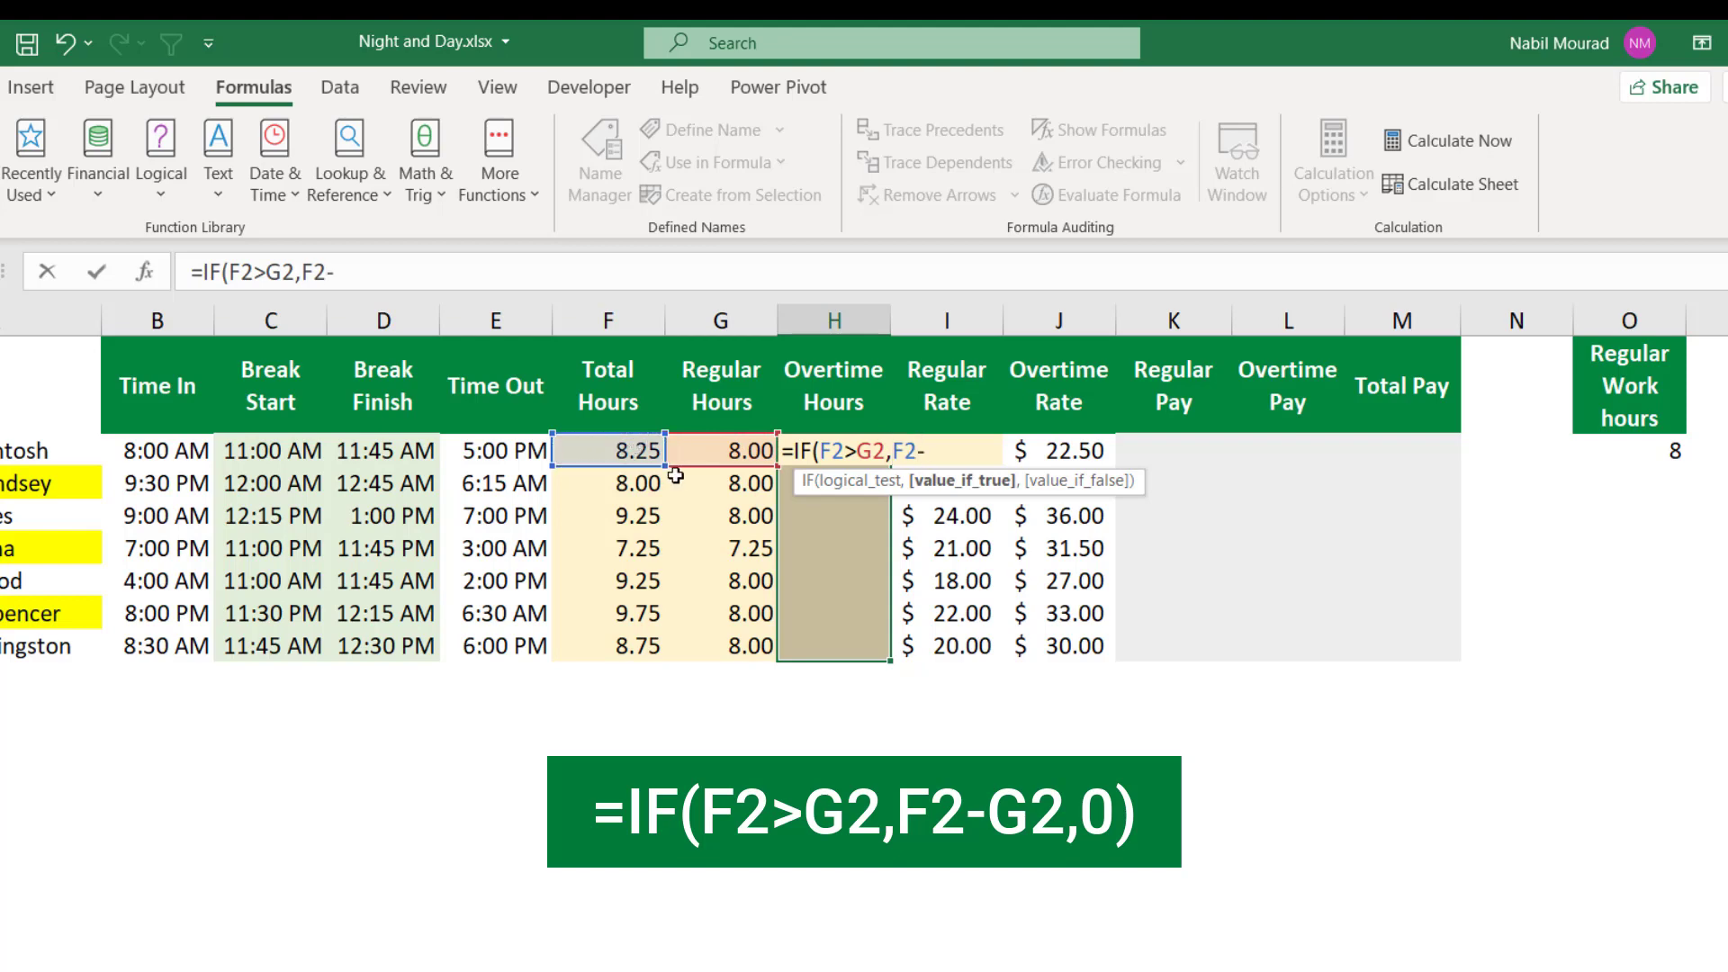
left_click(714, 441)
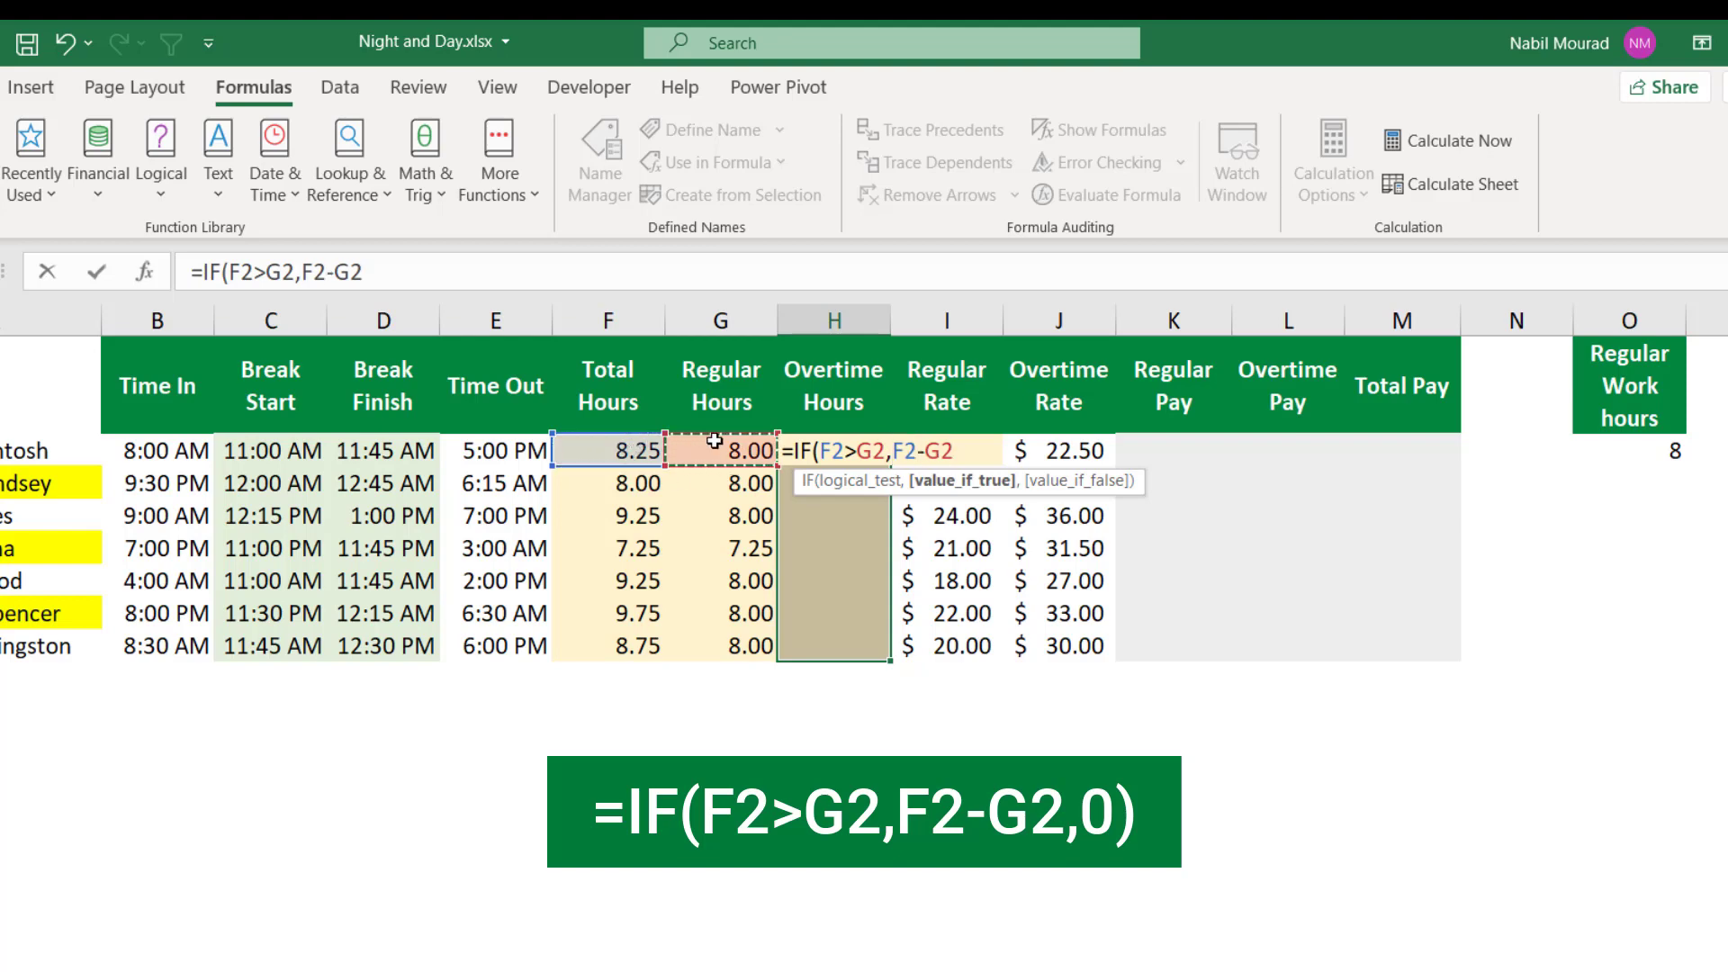
type(",0")
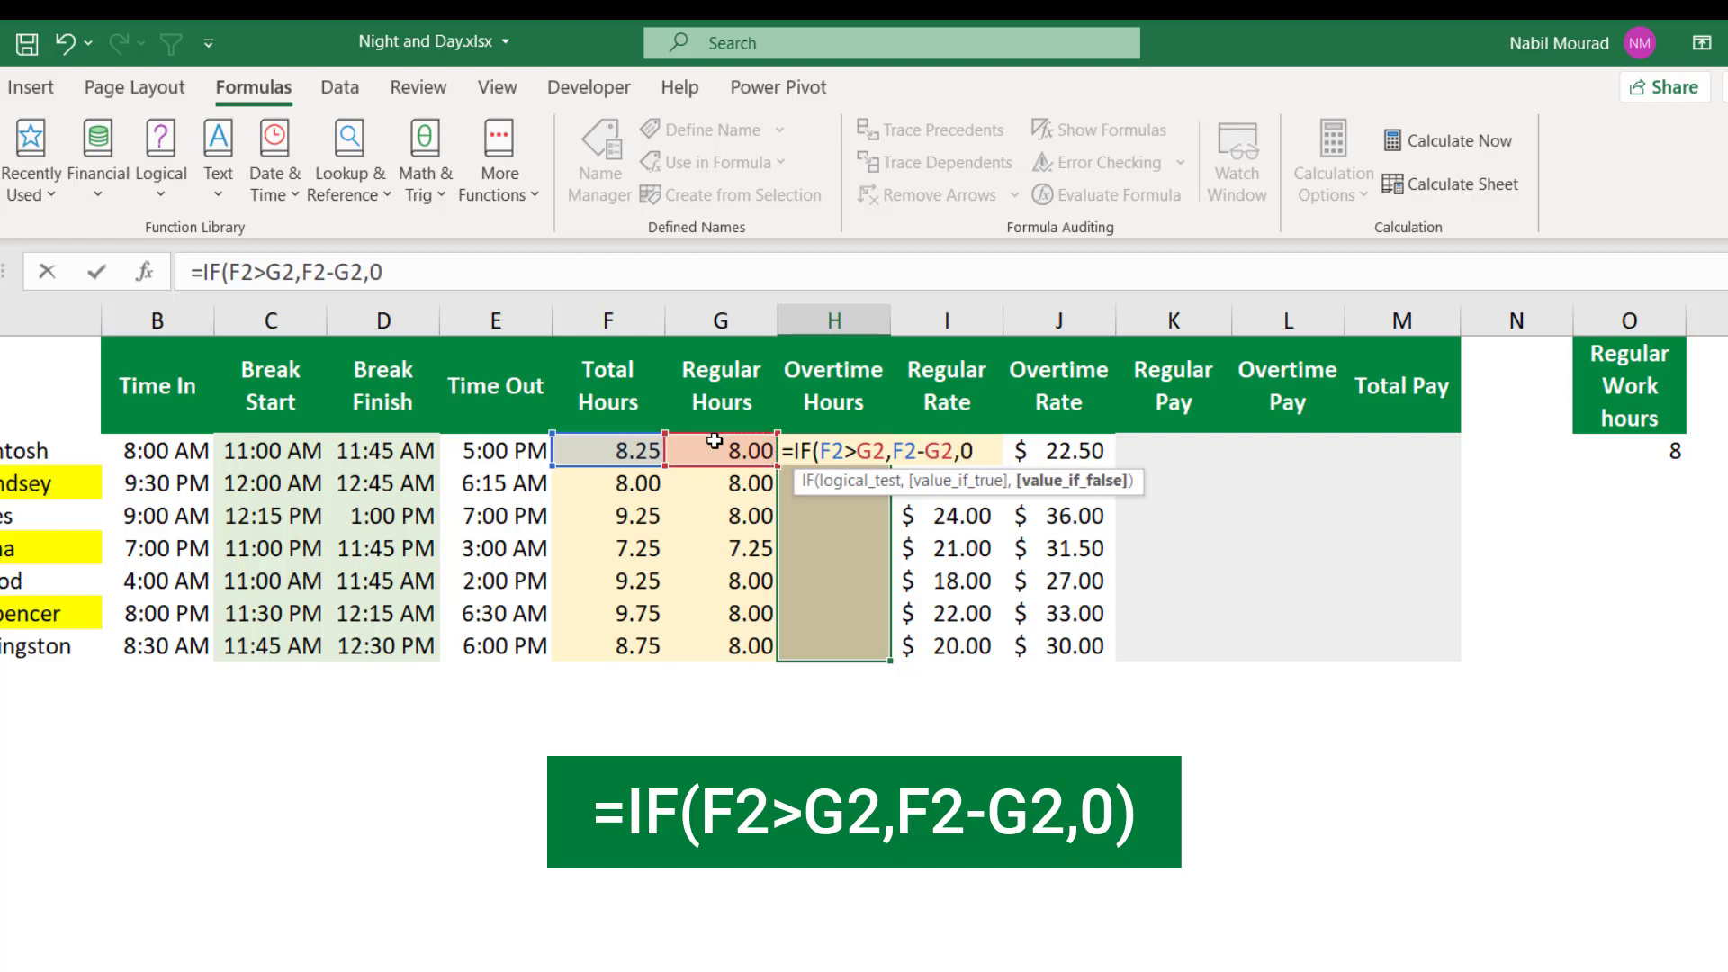
type(")")
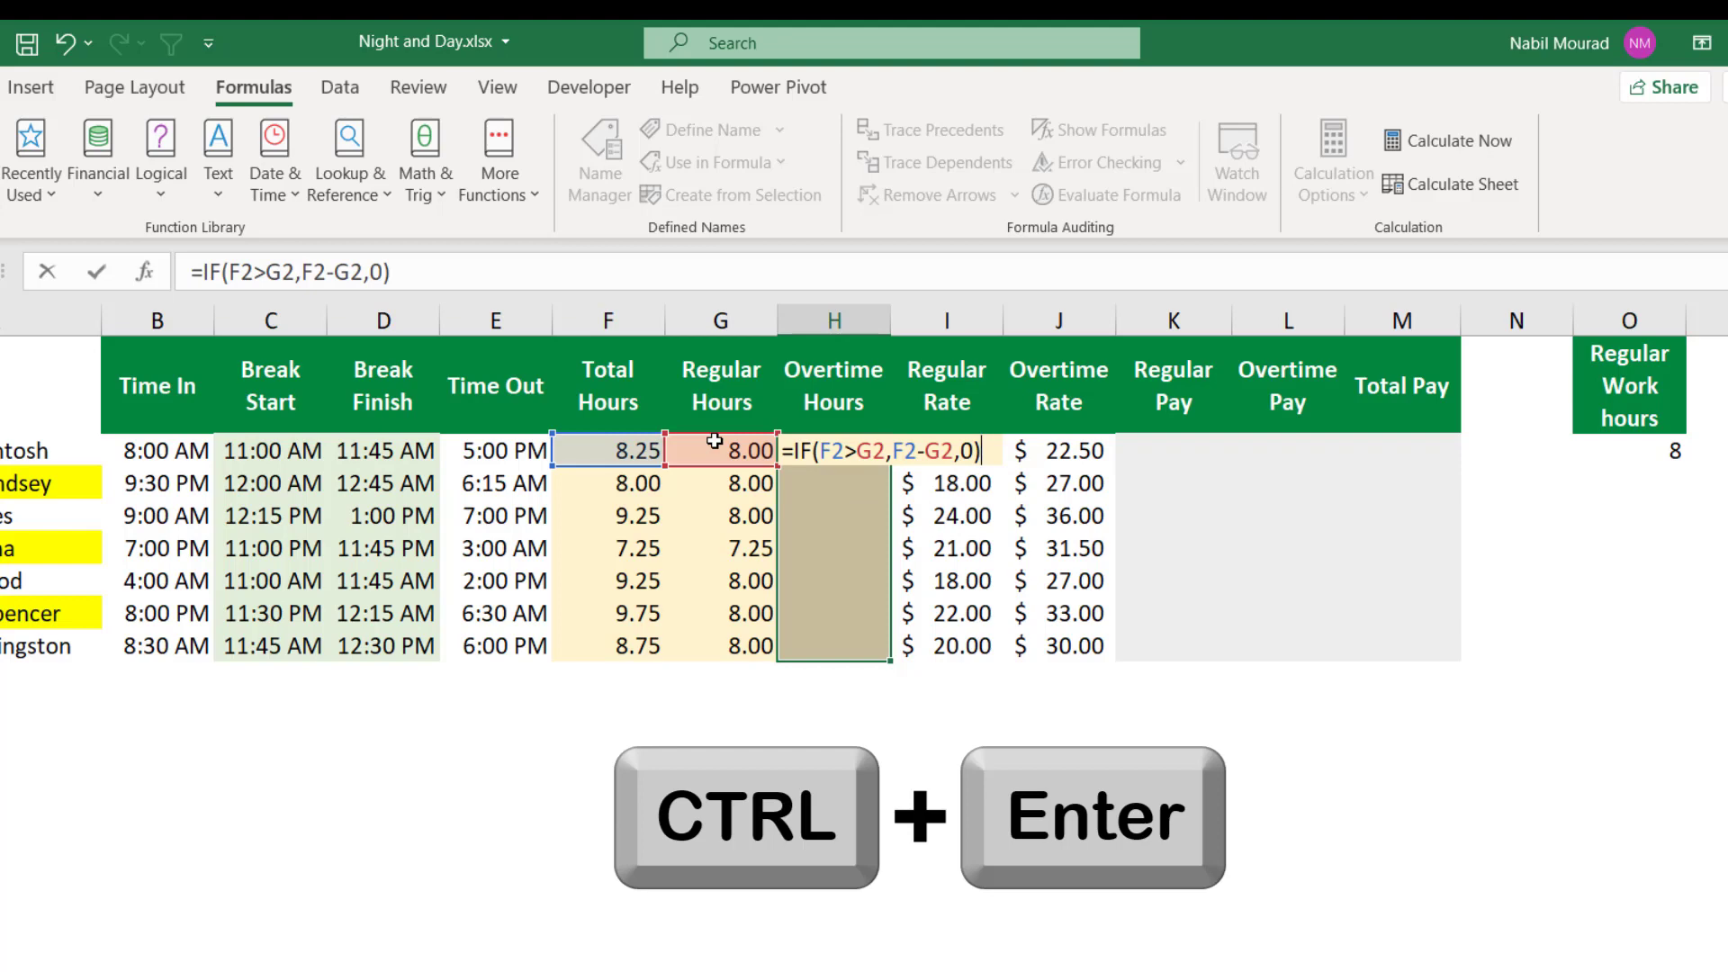
key("ctrl+Return")
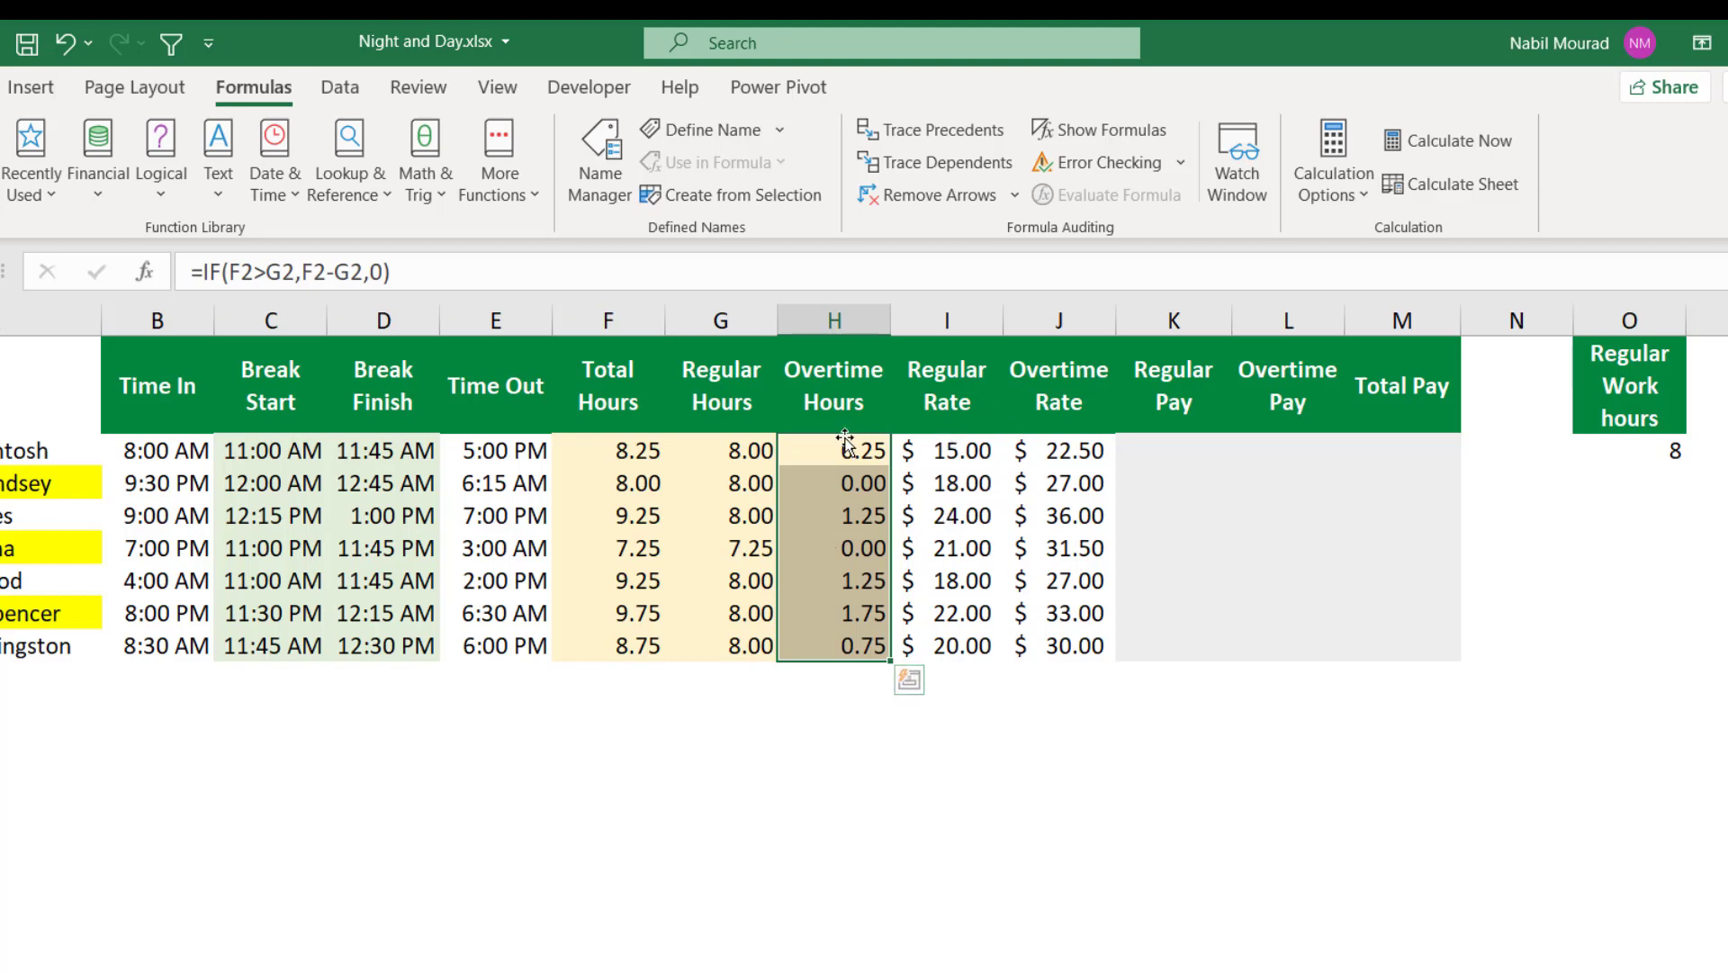
- Calculate Regular Pay and Overtime Pay in K2:L8 by entering the hours-times-rate formula =G2*I2 in the whole range
left_click(737, 443)
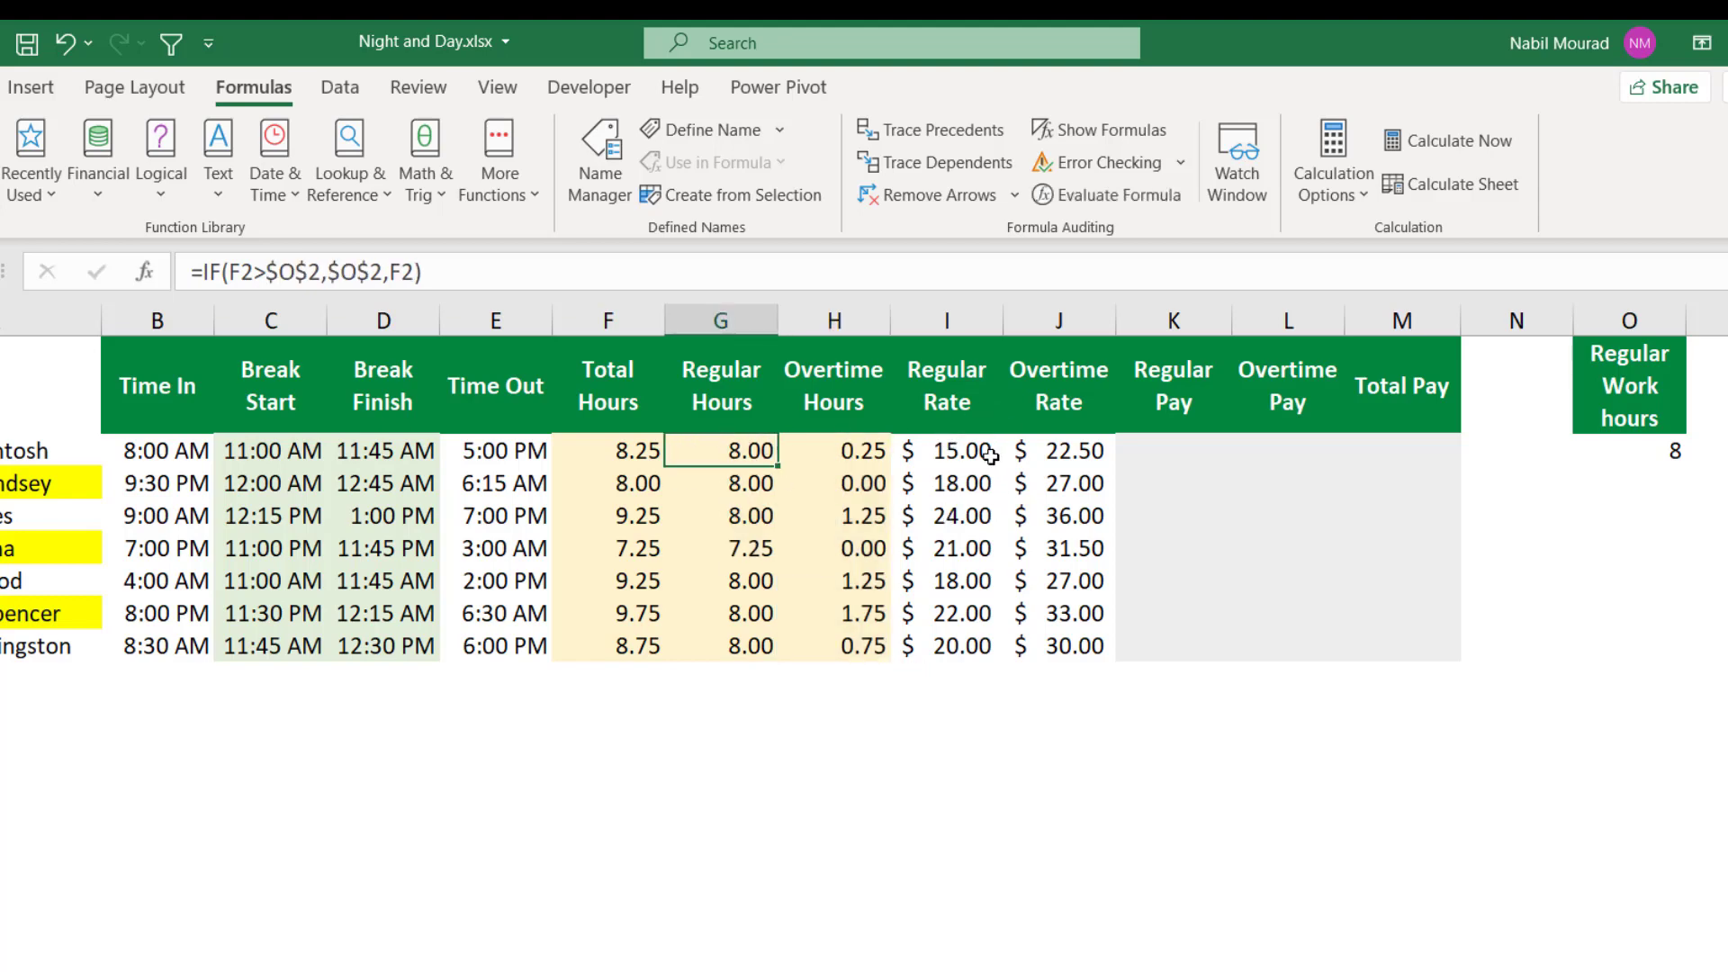
left_click(942, 452)
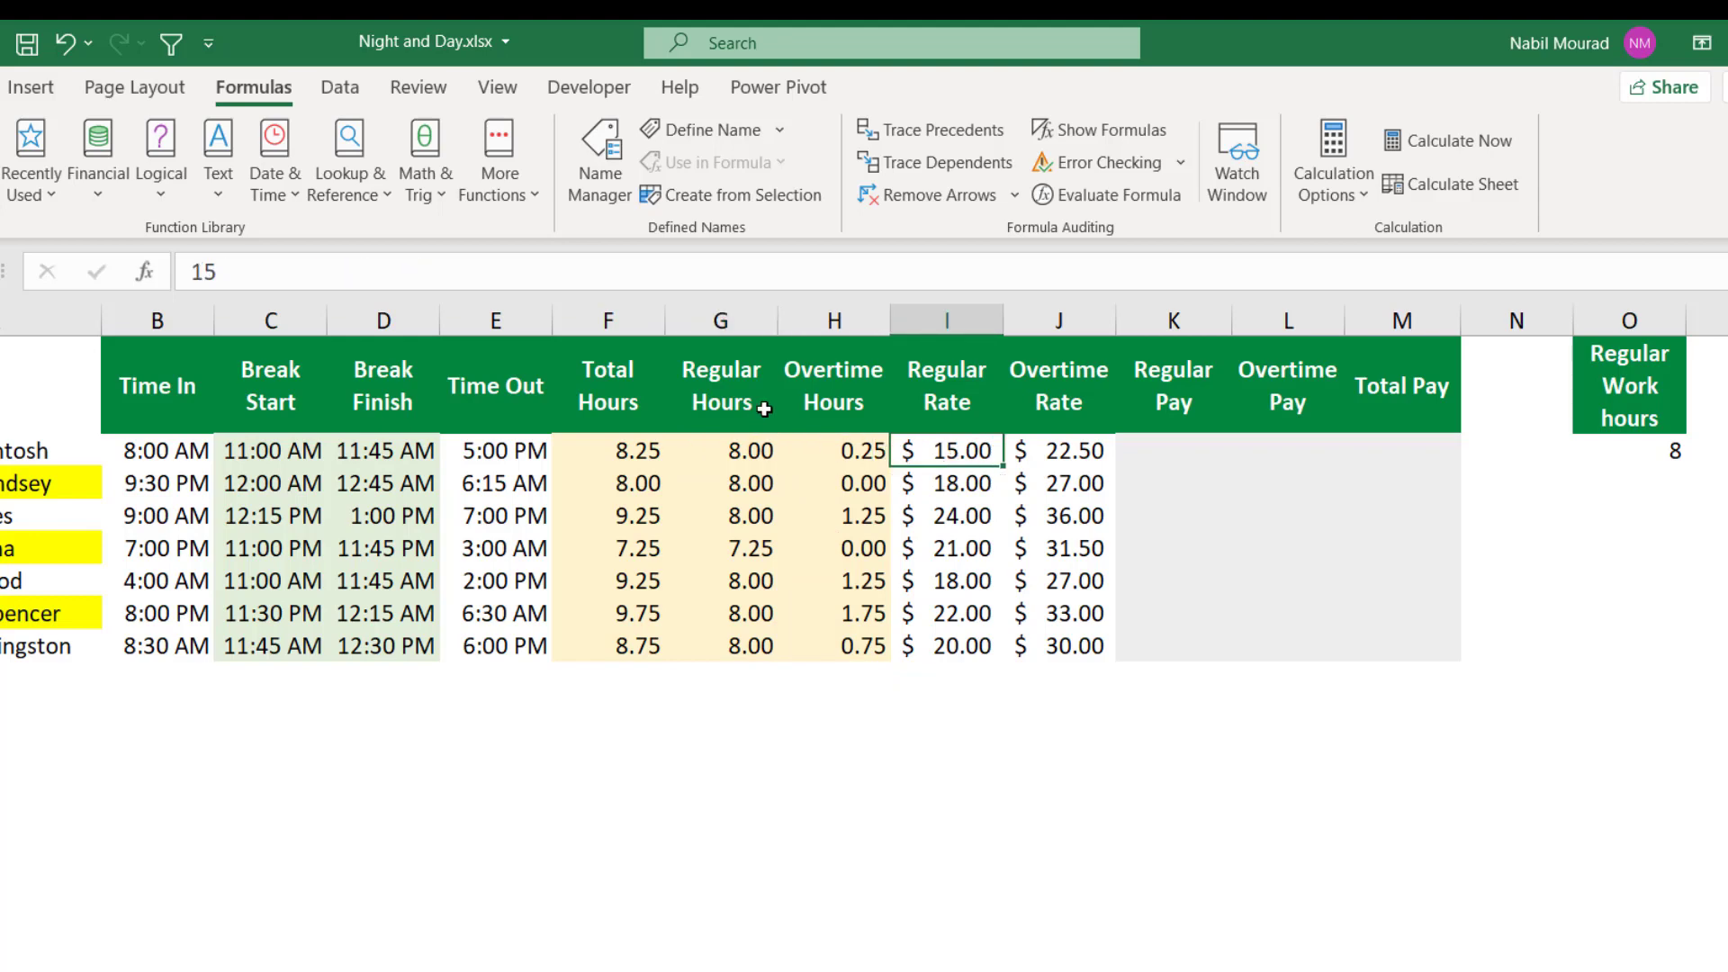
left_click(853, 450)
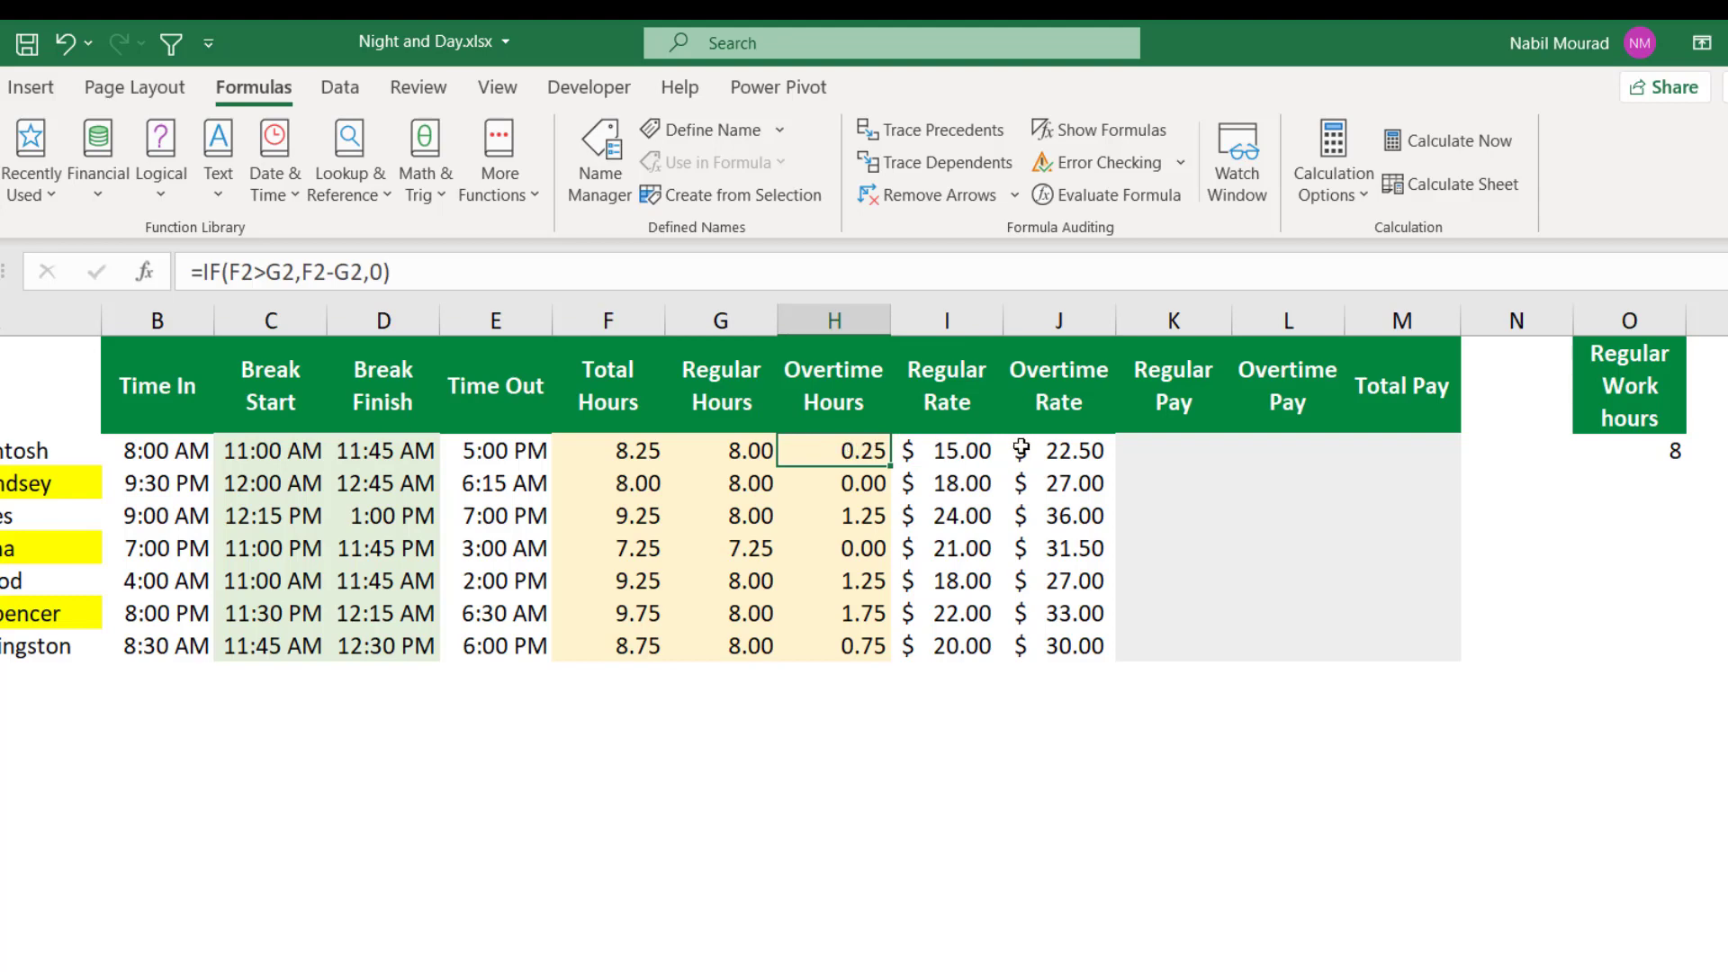
left_click(1053, 451)
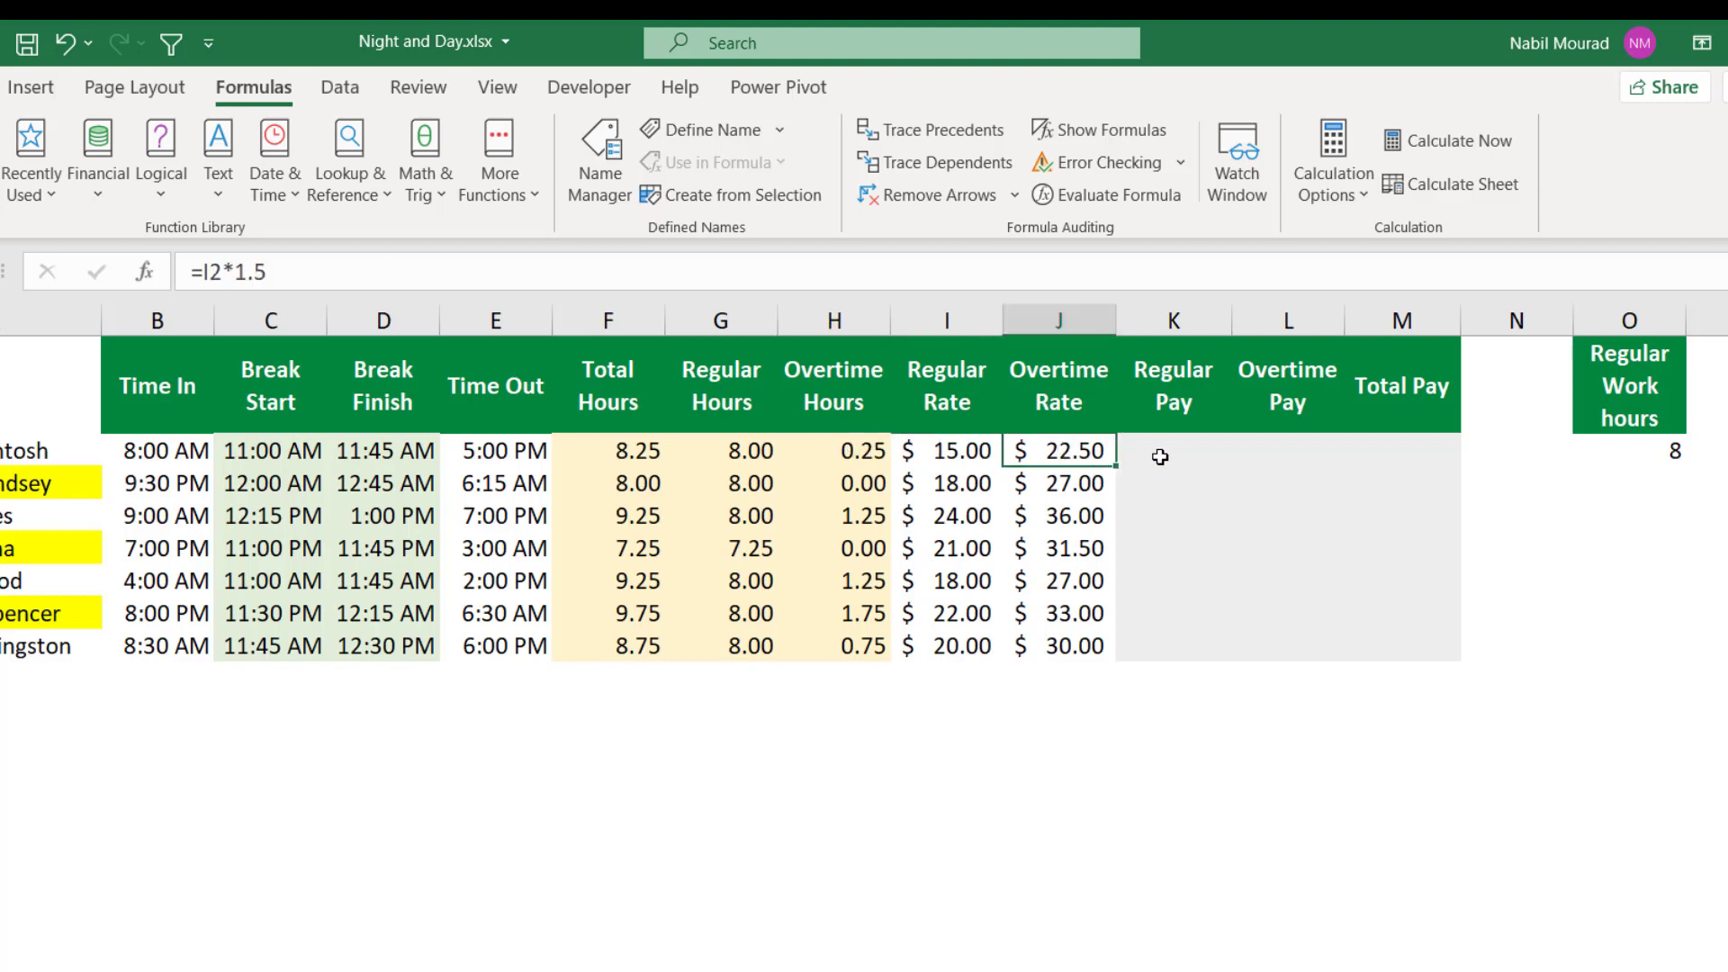
left_click_drag(1157, 455, 1294, 646)
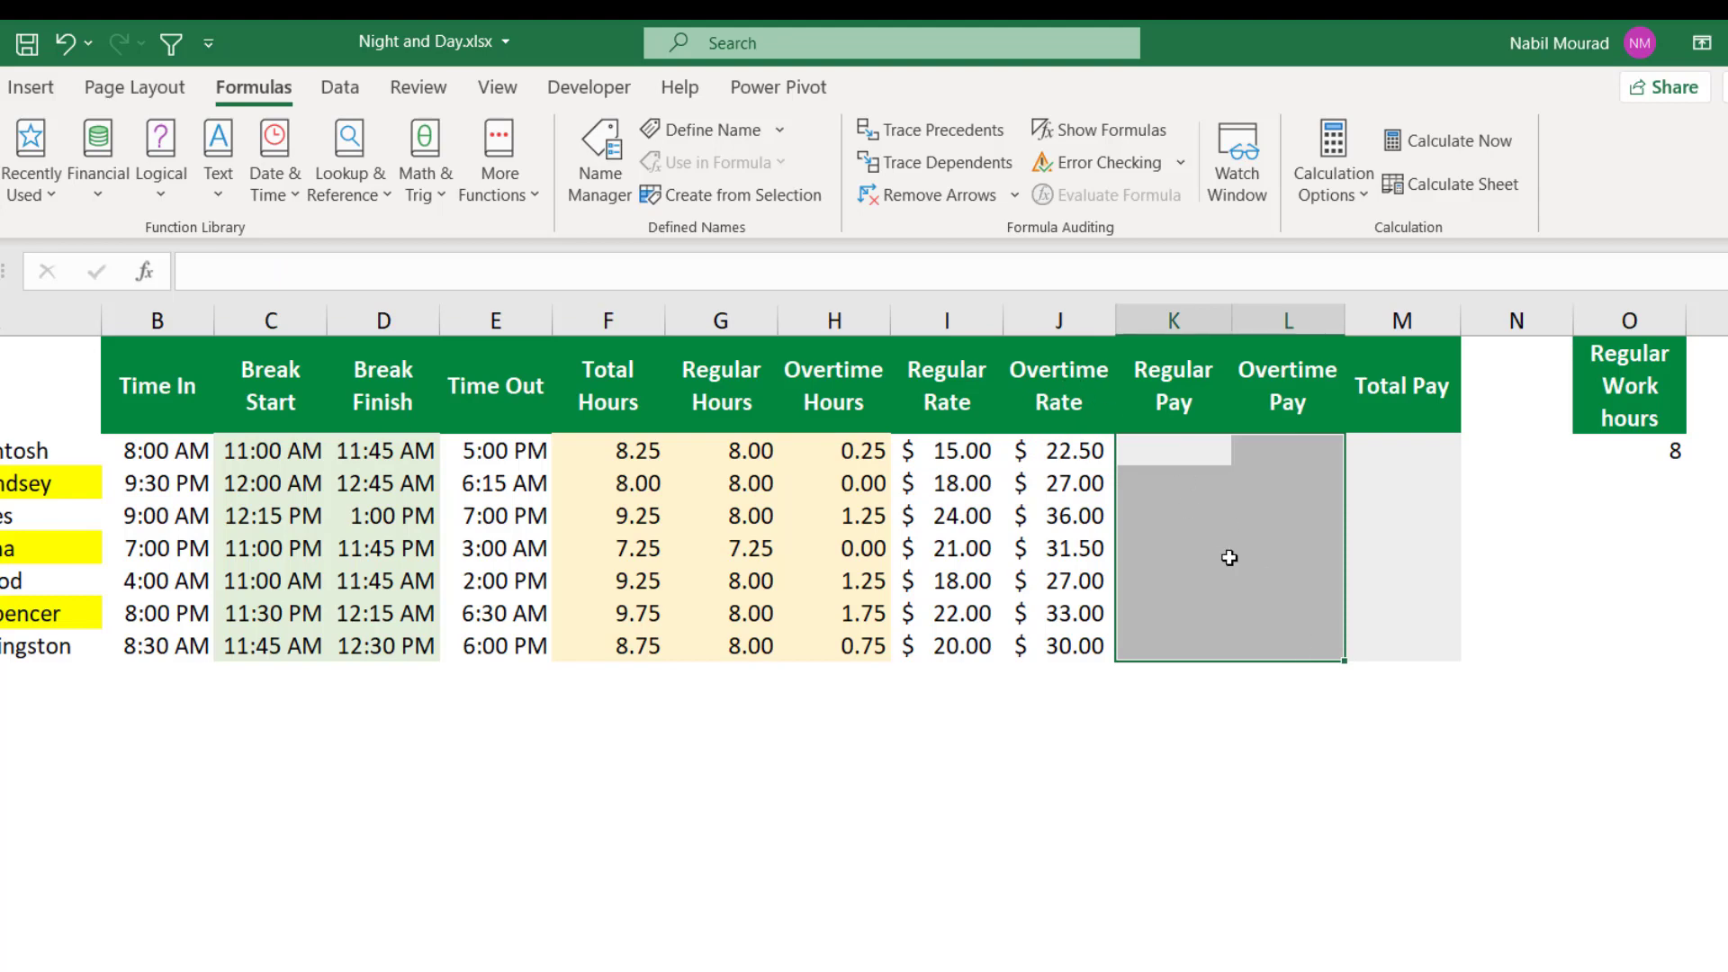
type("=")
left_click(749, 451)
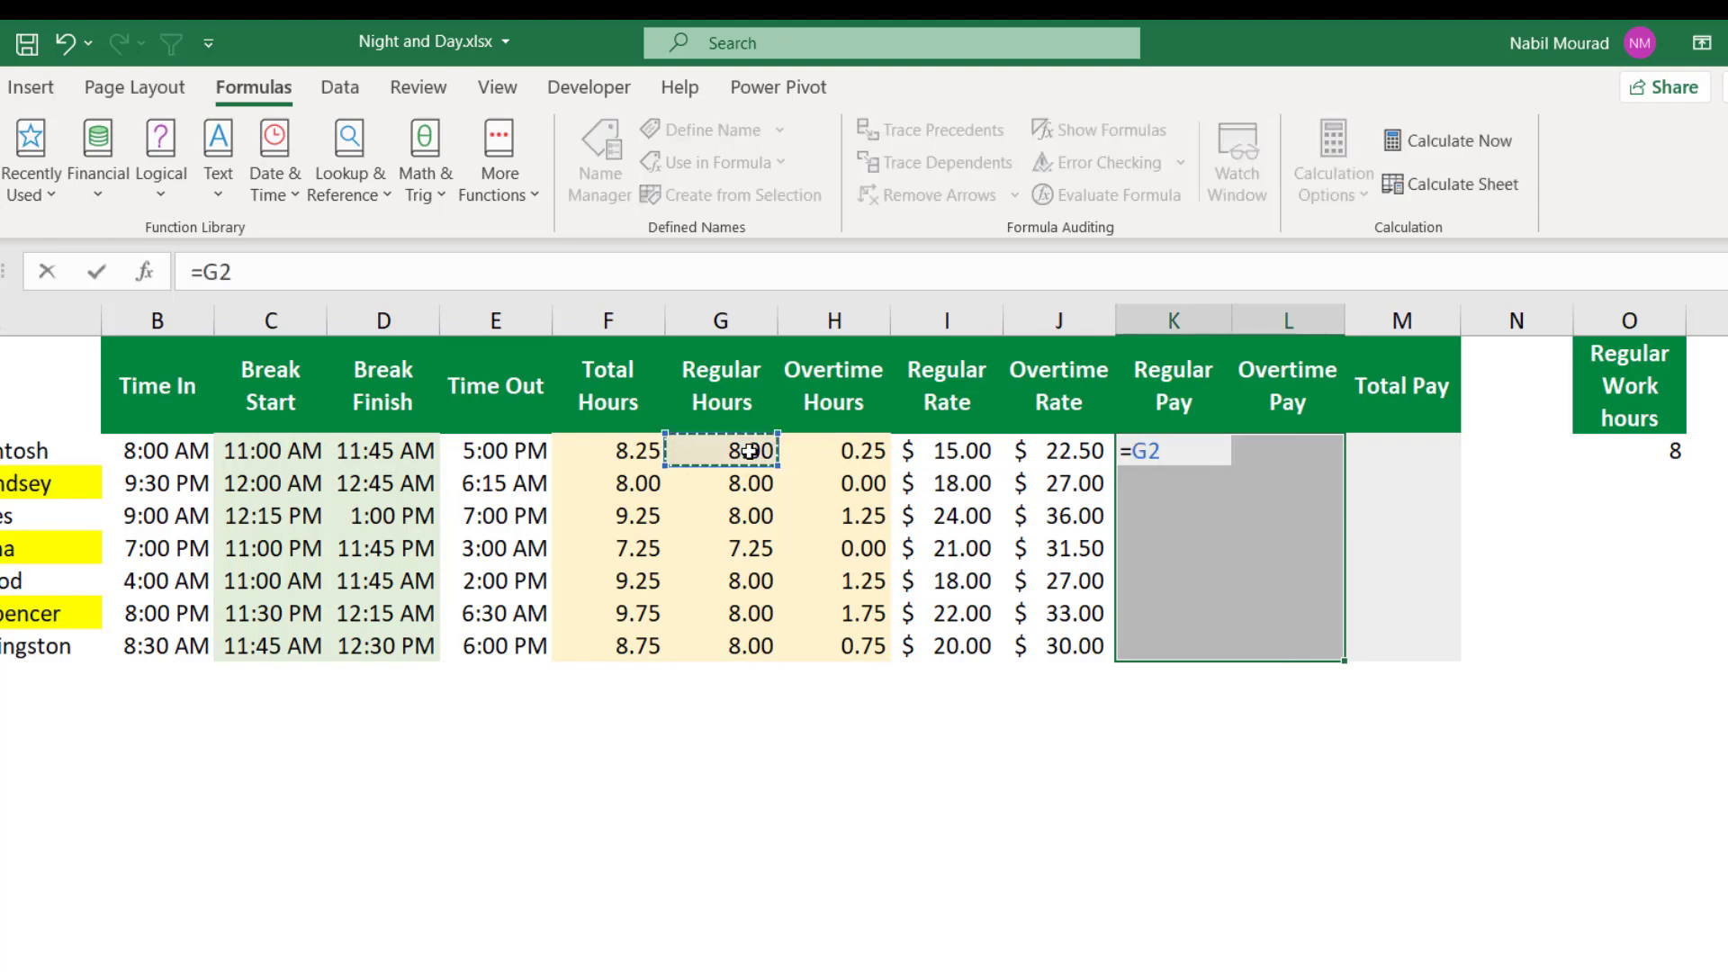
type("*")
left_click(949, 452)
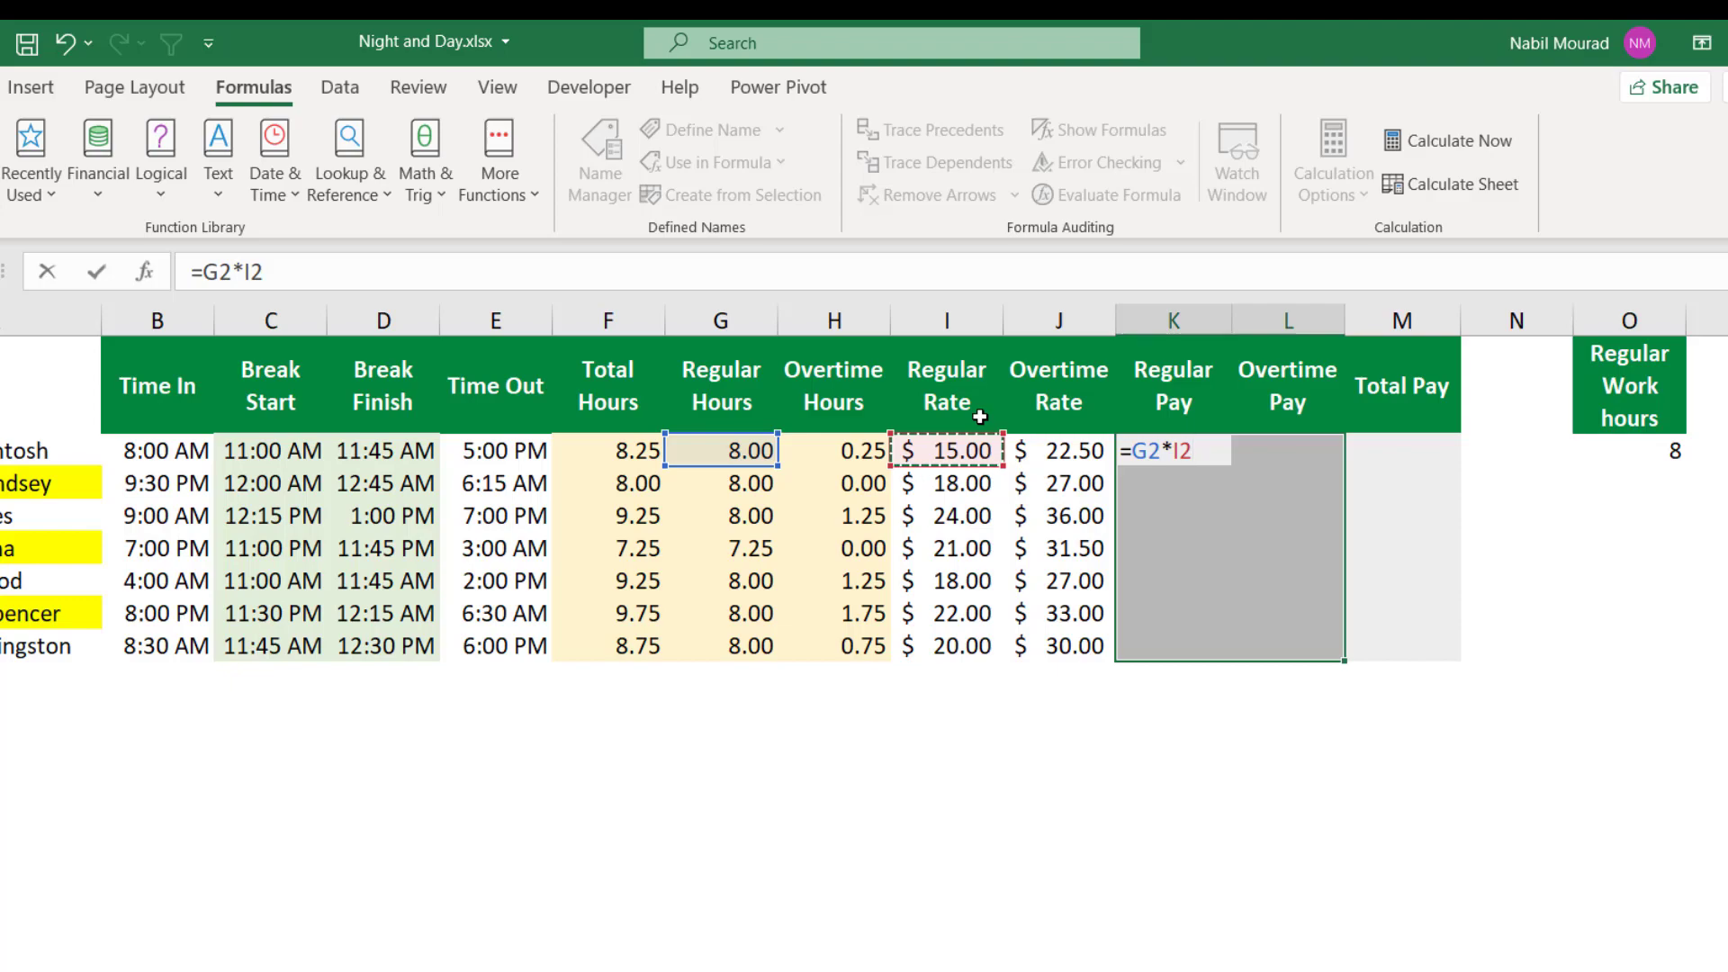
key("ctrl+Return")
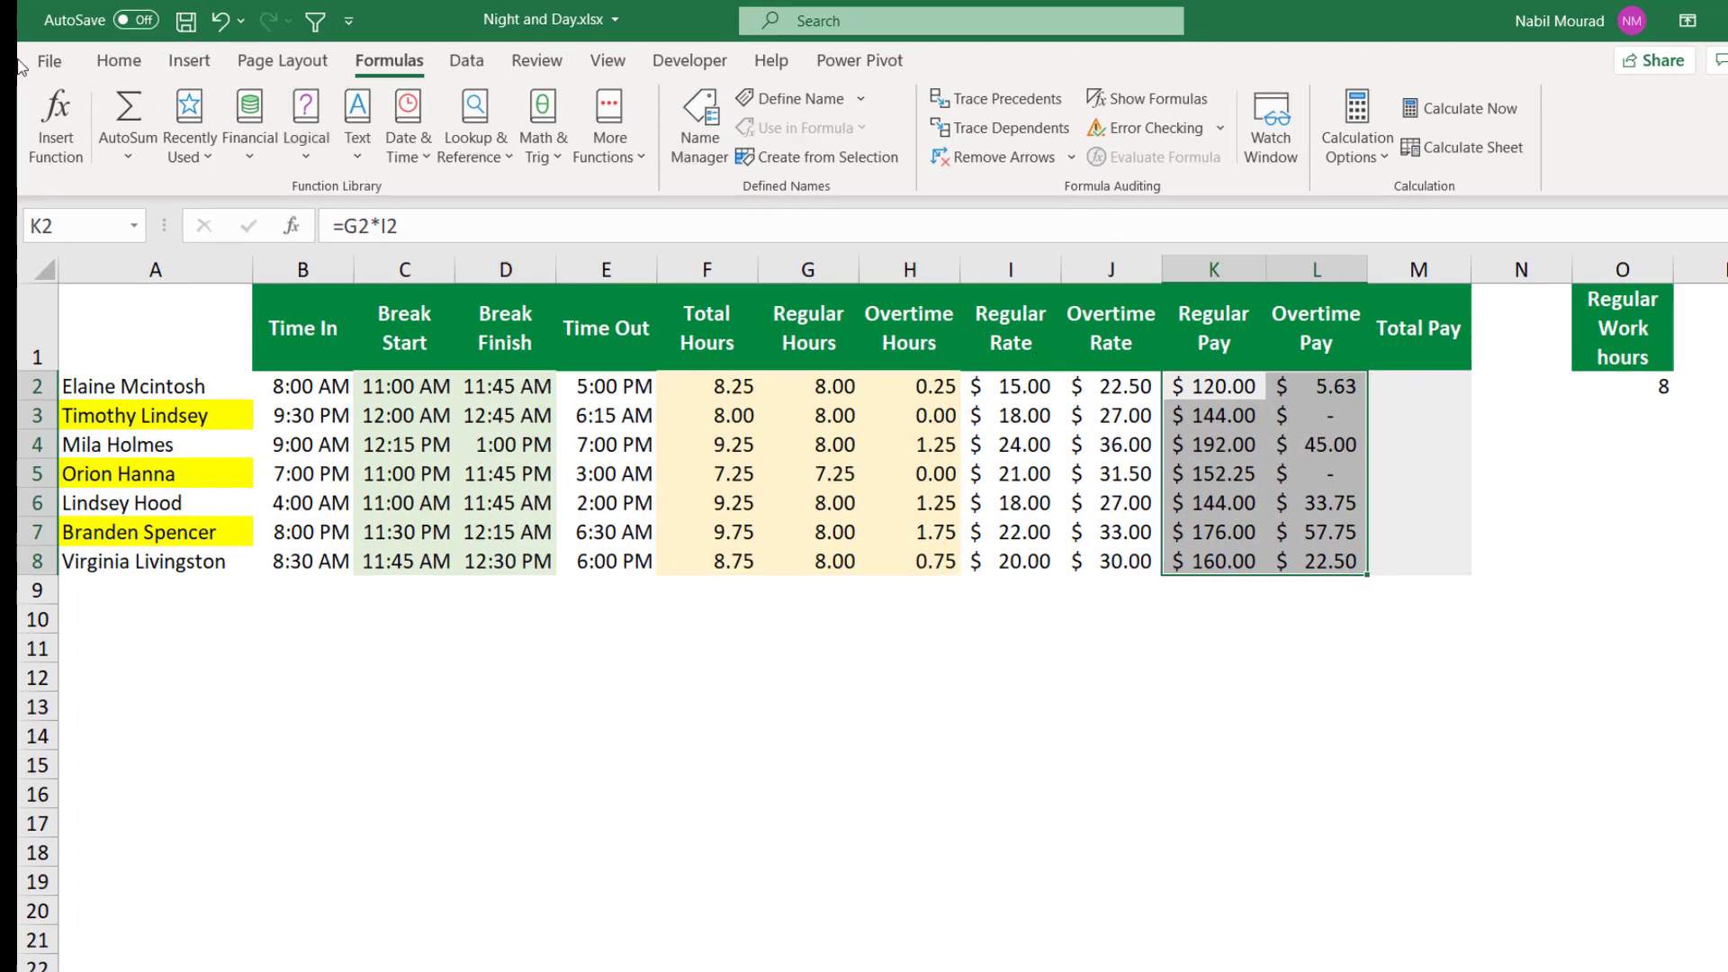
- Calculate Total Pay in M2:M8 by applying AutoSum to the Regular Pay, Overtime Pay and Total Pay range K2:M8
left_click(118, 62)
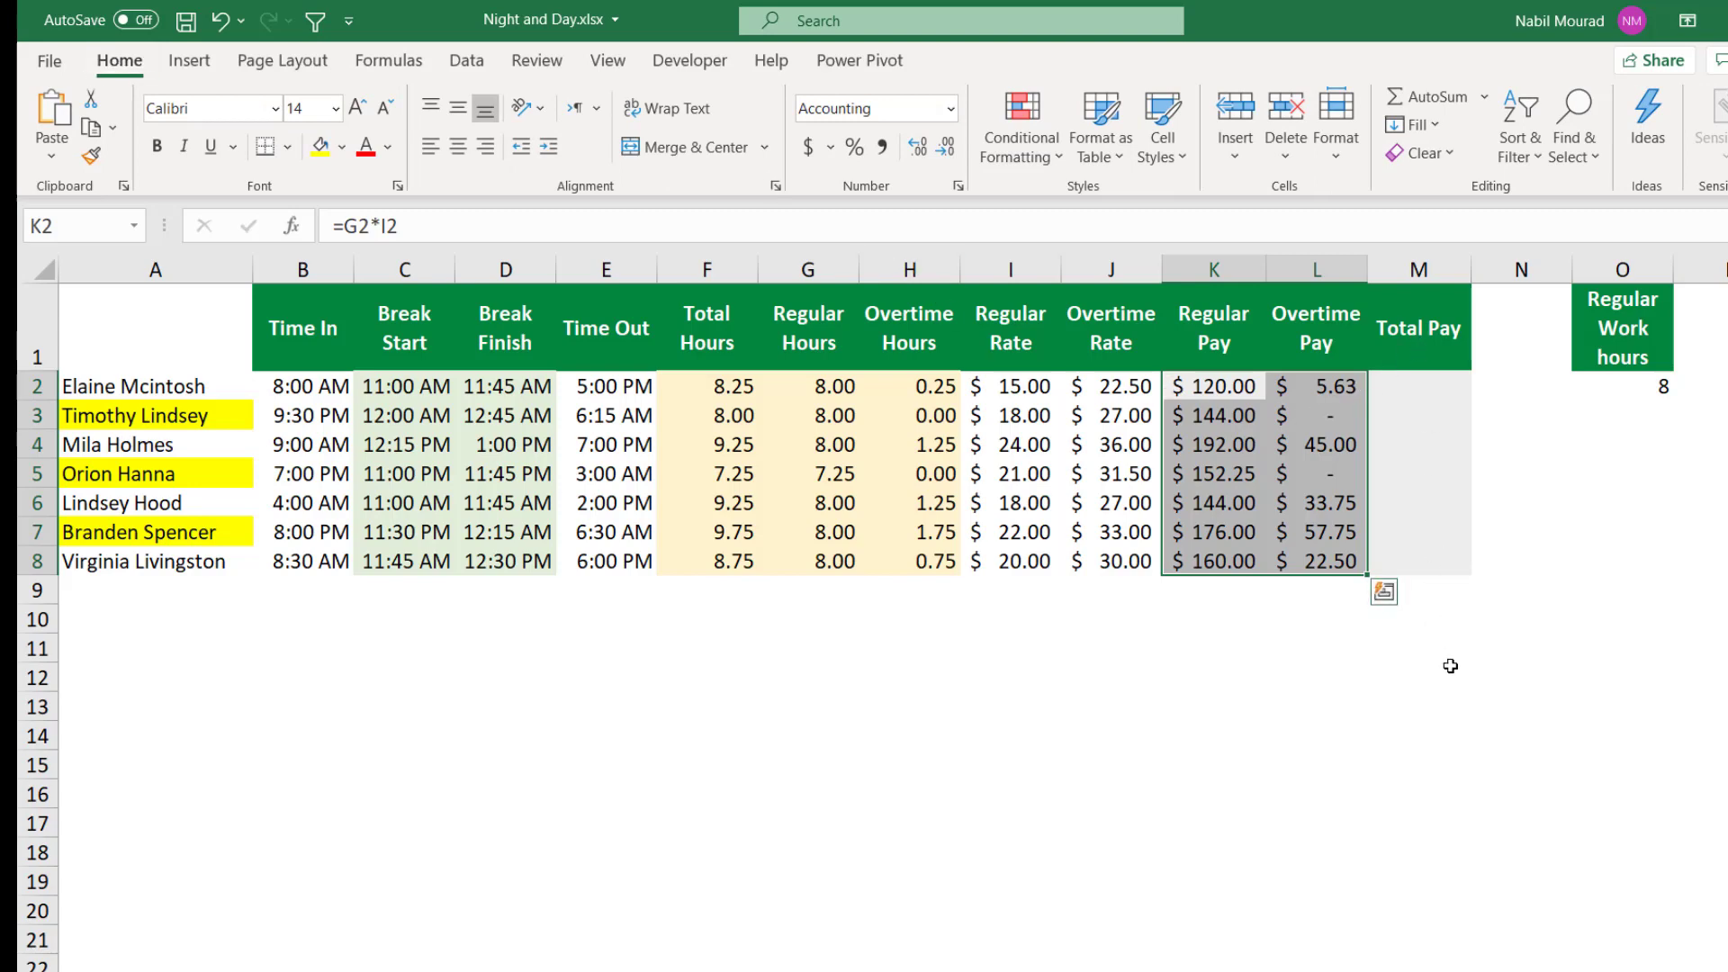
left_click(1418, 415)
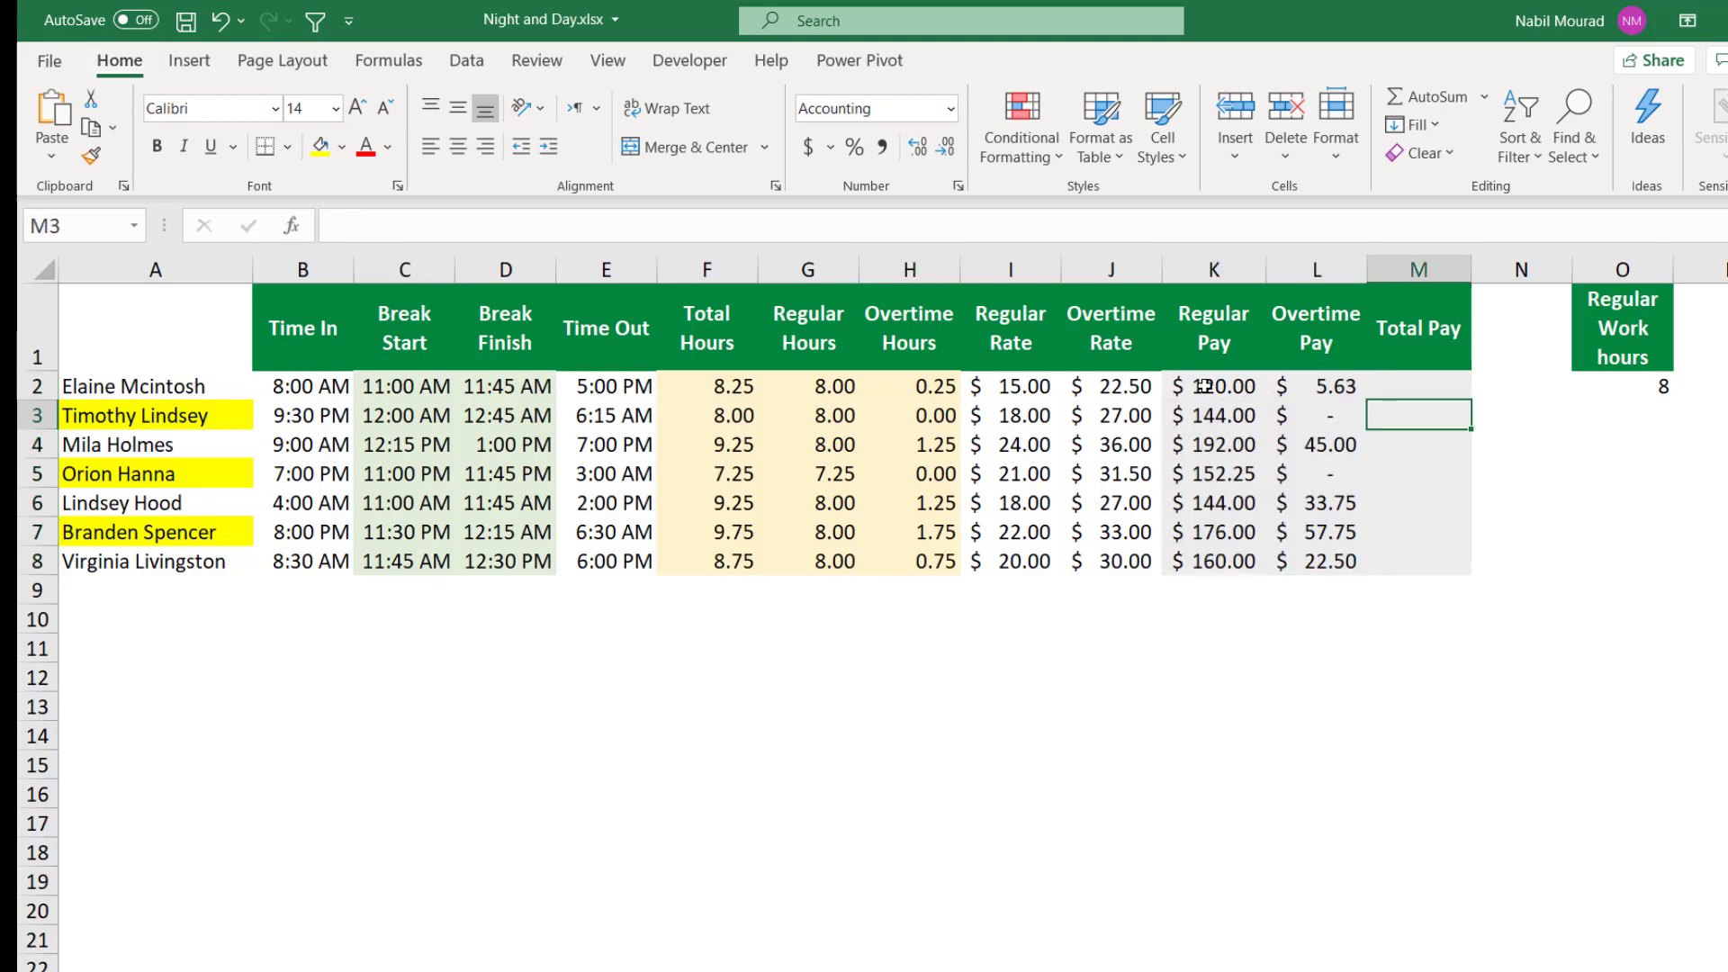
left_click_drag(1211, 386, 1383, 569)
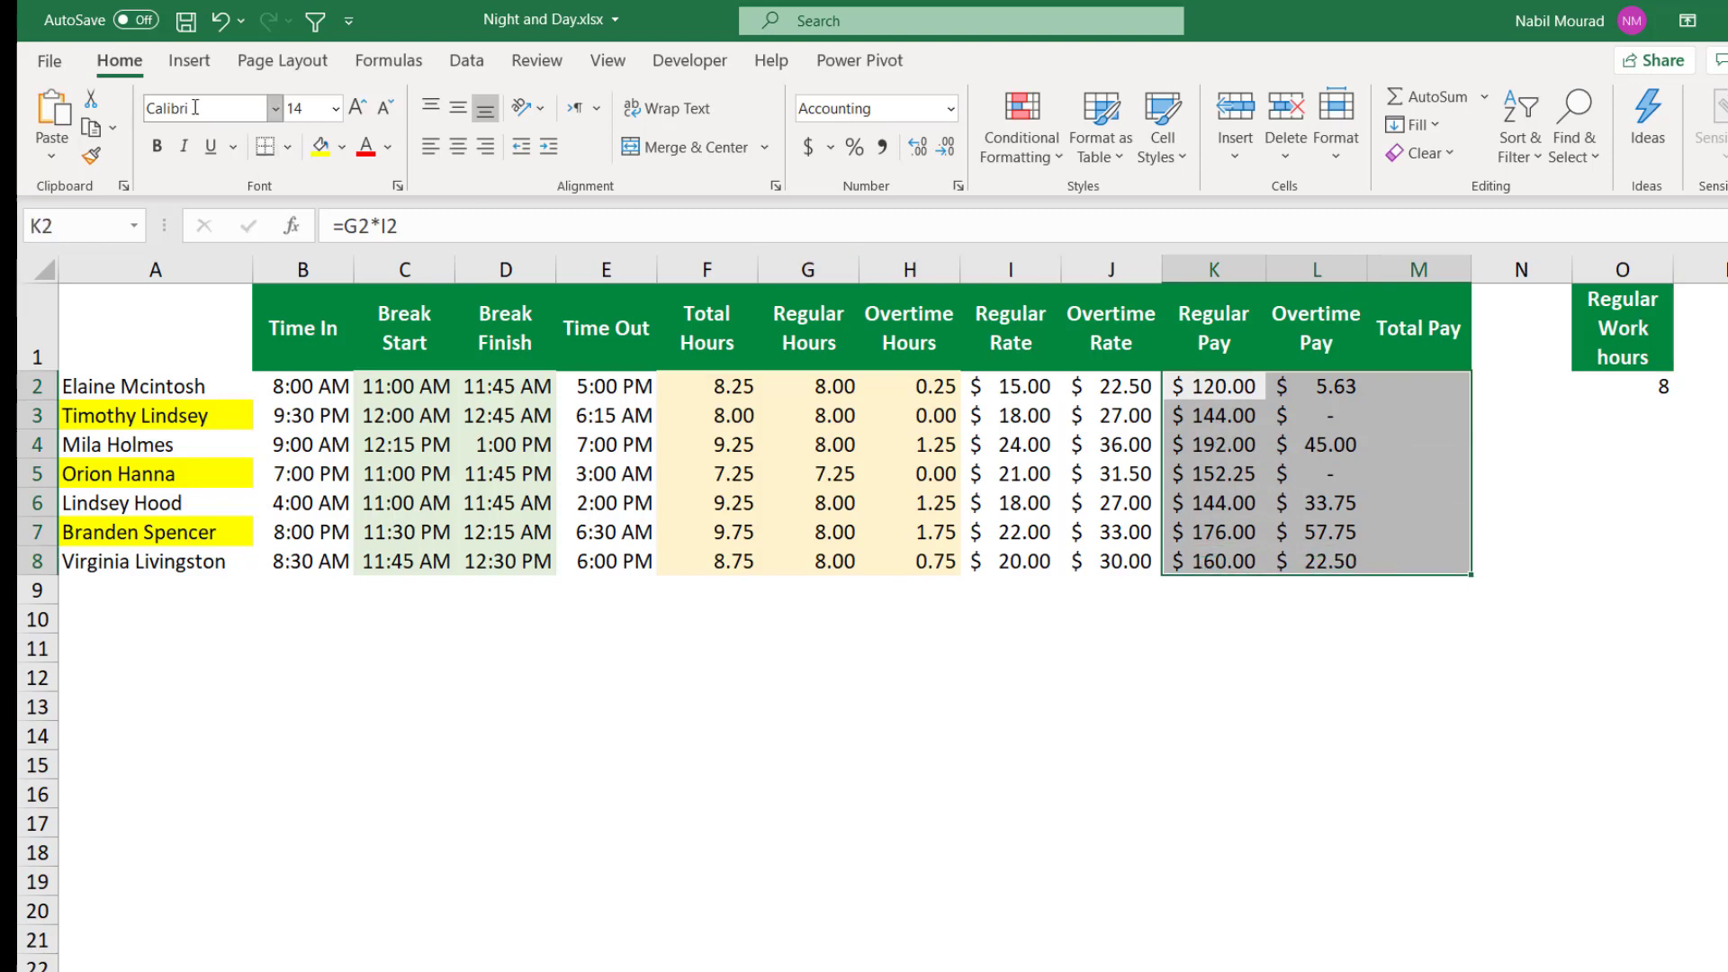
left_click(1431, 98)
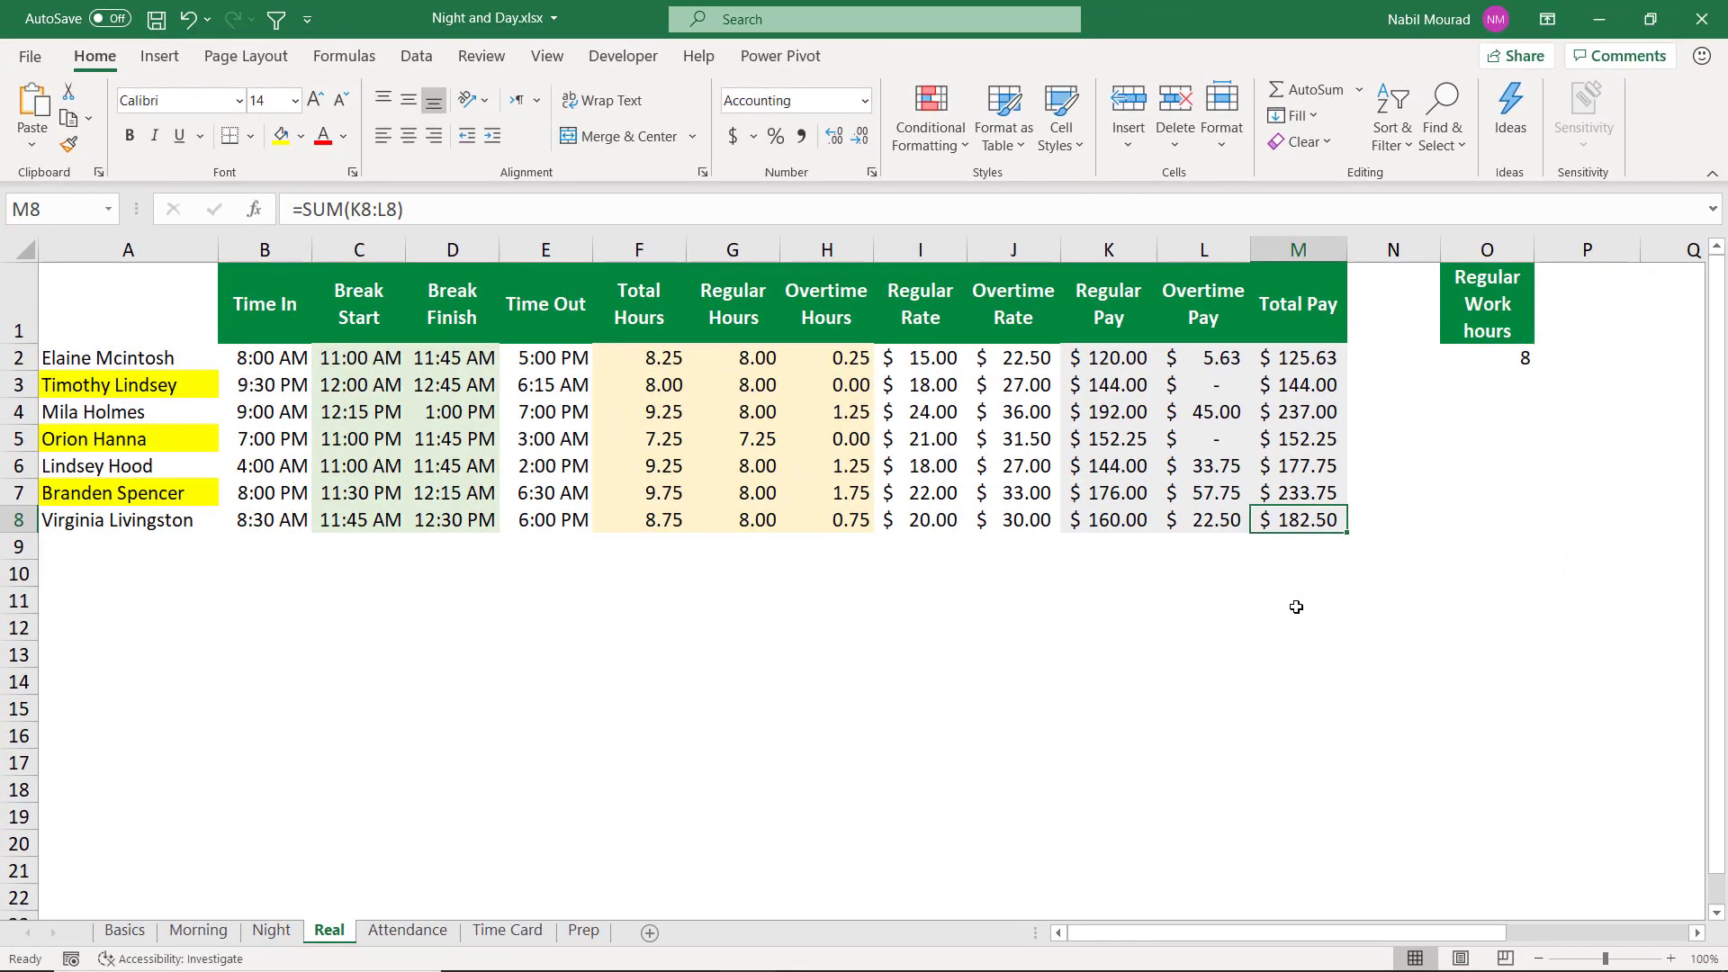
- Review the Basics, Morning and Night sheets in turn
left_click(125, 933)
left_click(198, 930)
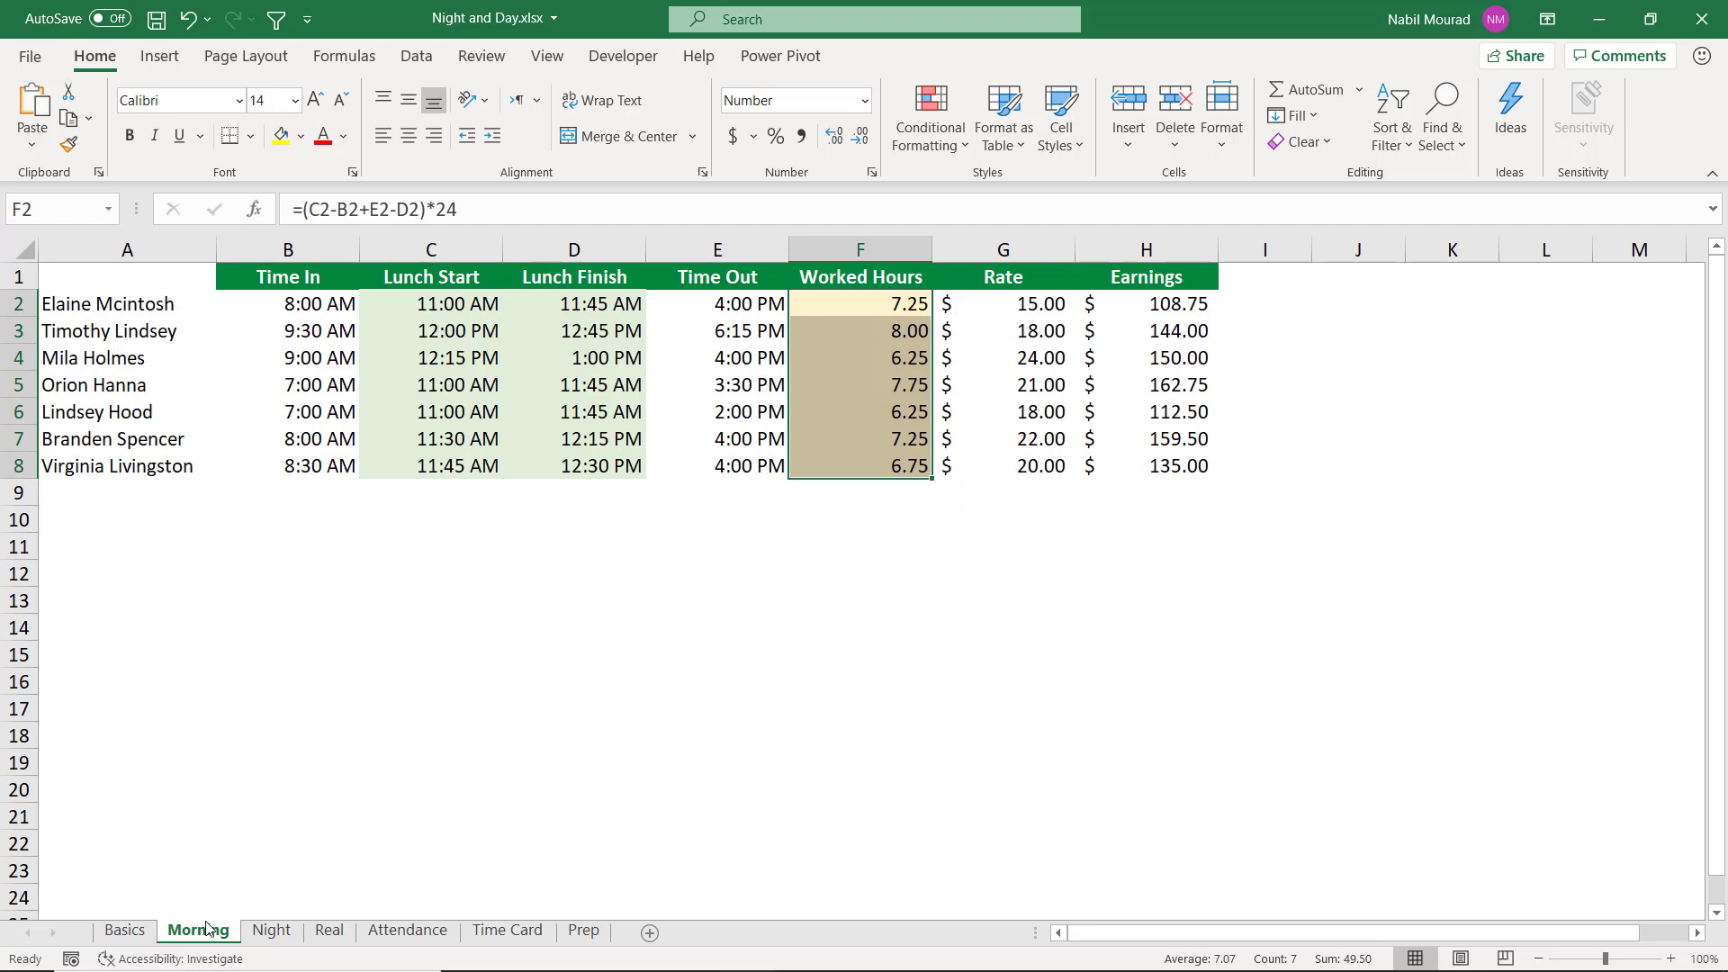
left_click(273, 930)
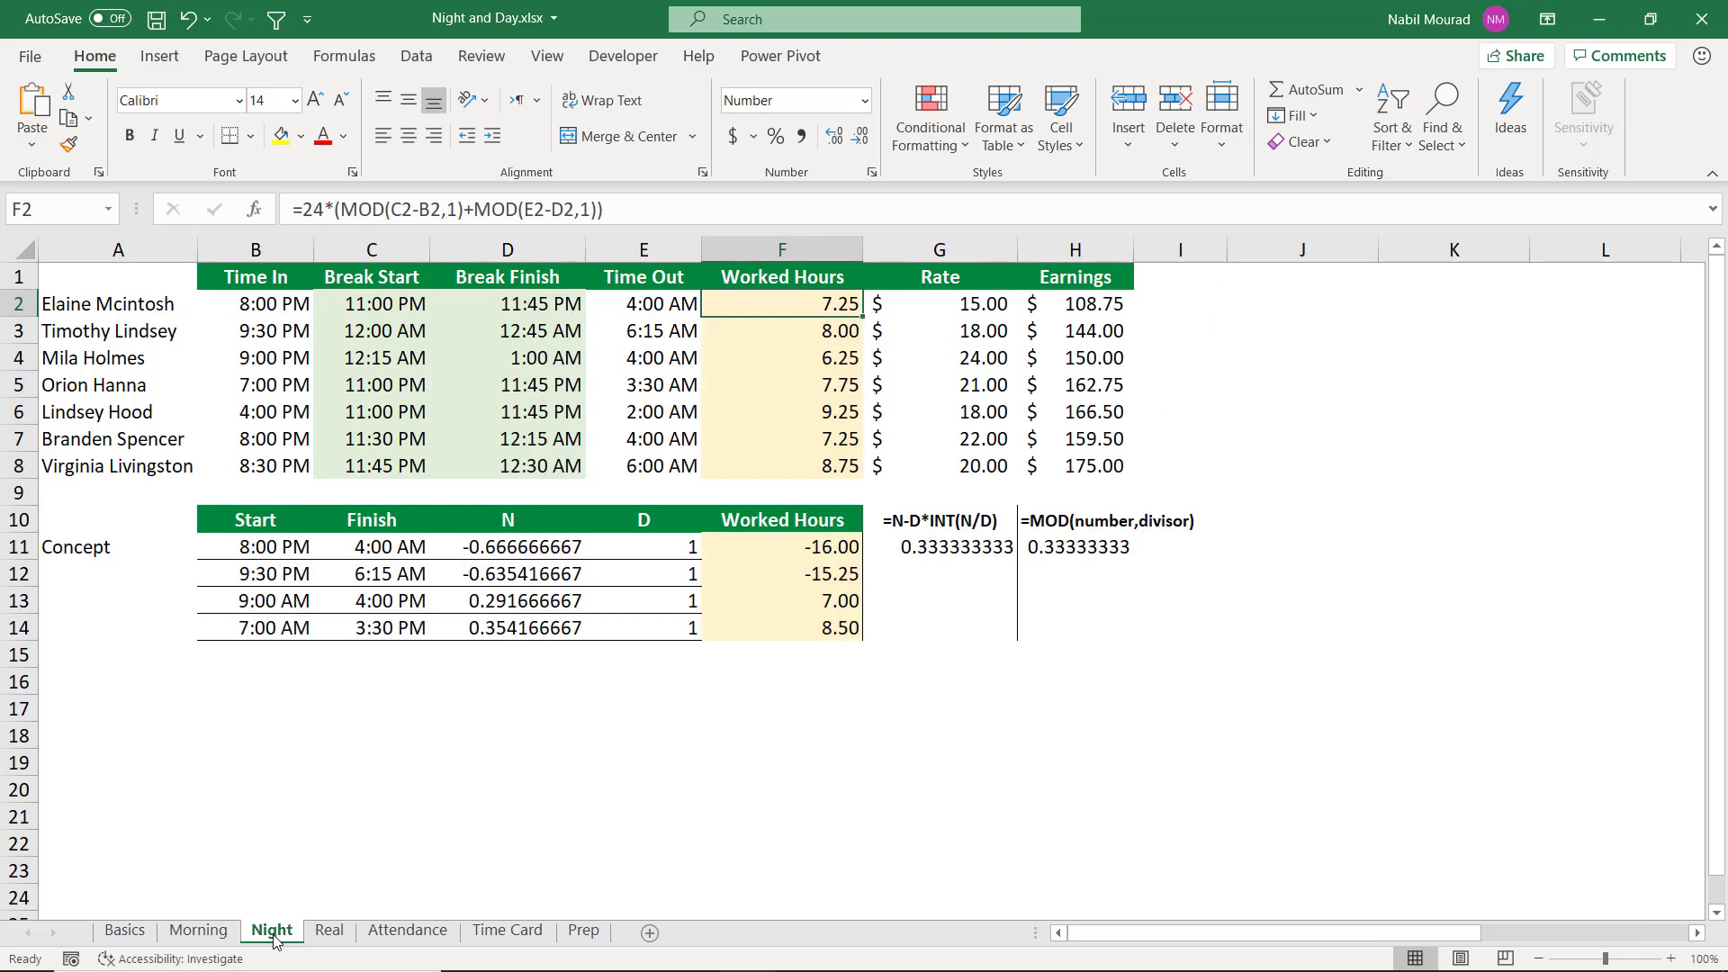